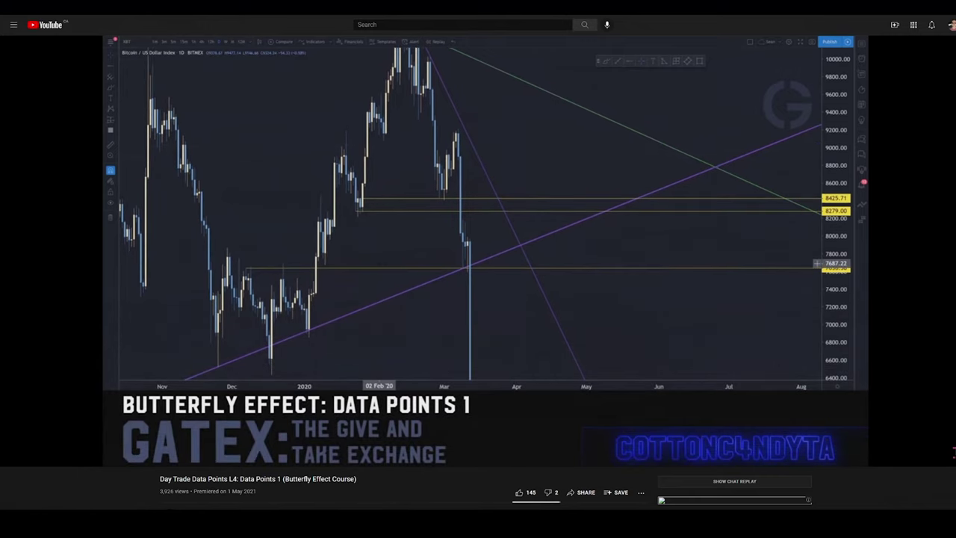
mouse_move(328, 279)
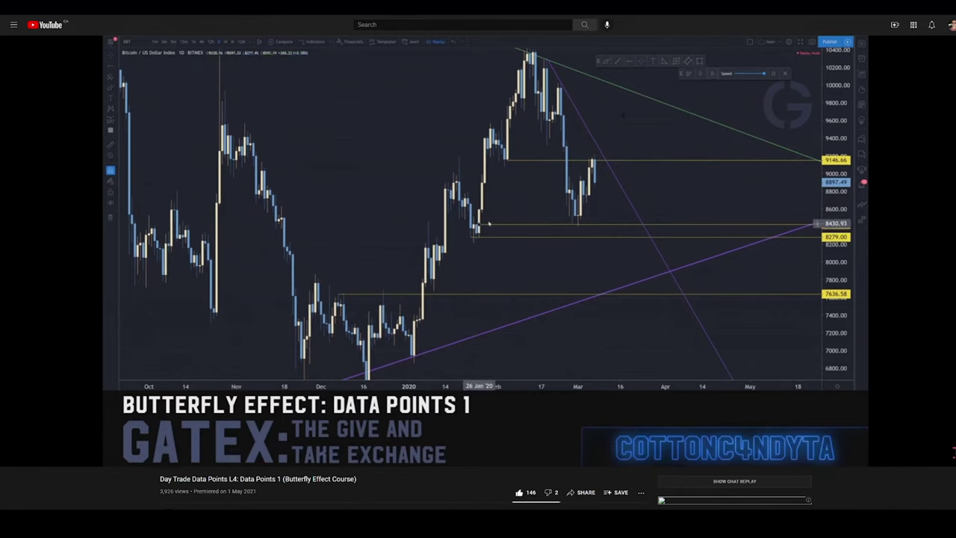
left_click(13, 458)
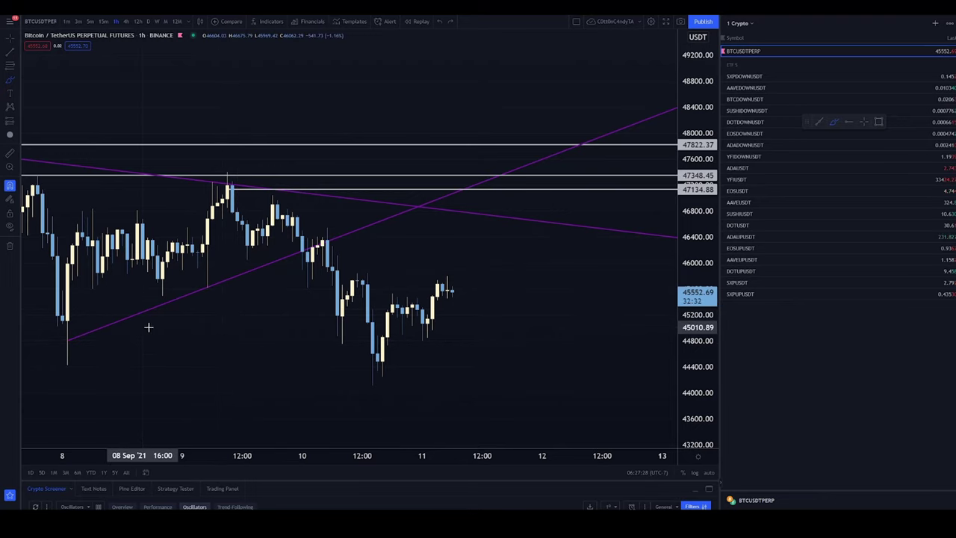
Start a bar replay of the hourly BTCUSDTPERP chart from the 9 Sep '21 07:00 candle
left_click_drag(310, 147, 471, 147)
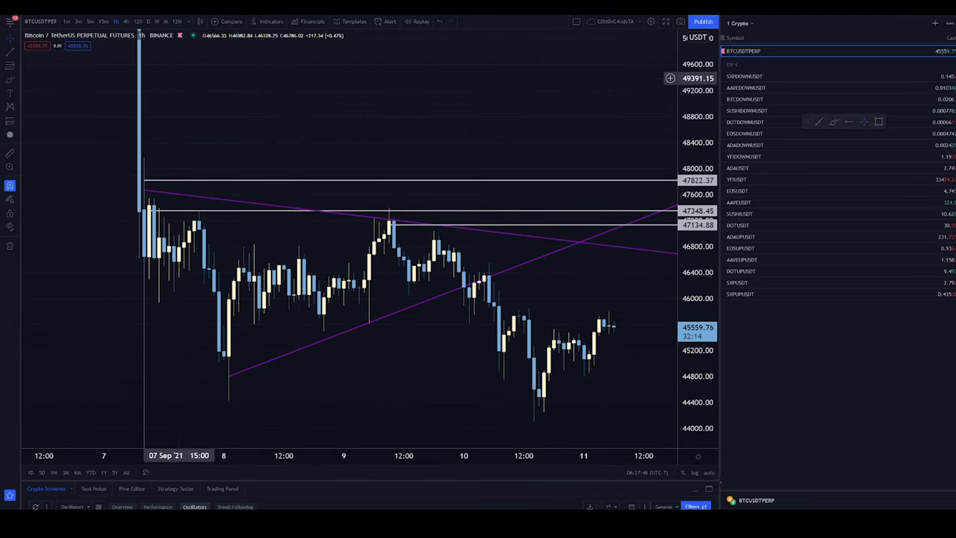
left_click(310, 210)
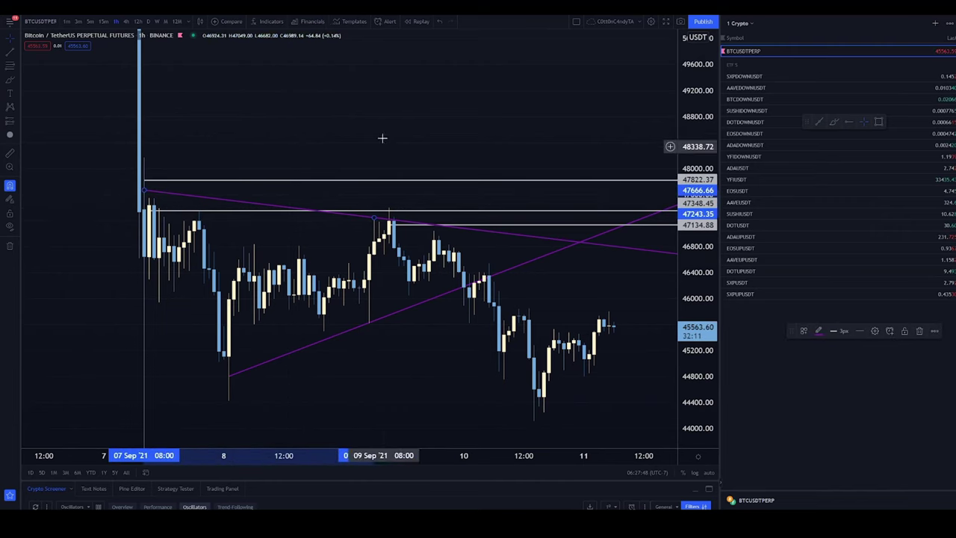
left_click(418, 21)
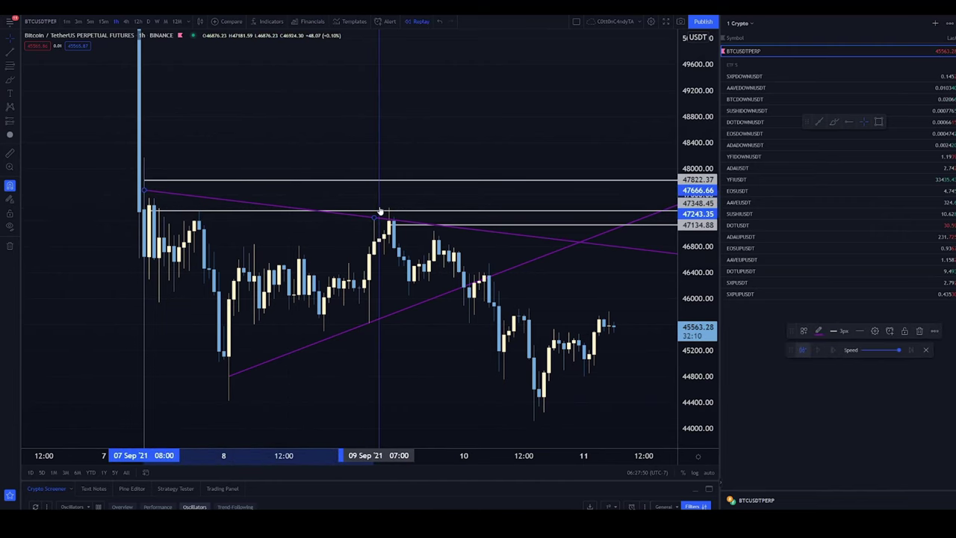
left_click(379, 209)
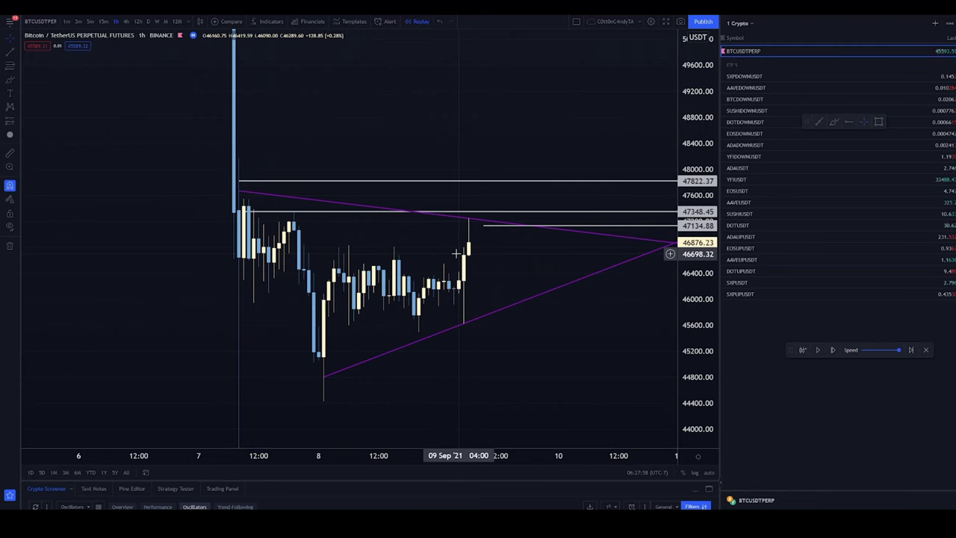
Switch the replayed chart to 5-minute candles and examine the price action since the 7 Sep drop
left_click(80, 22)
scroll(515, 224, "down", 6)
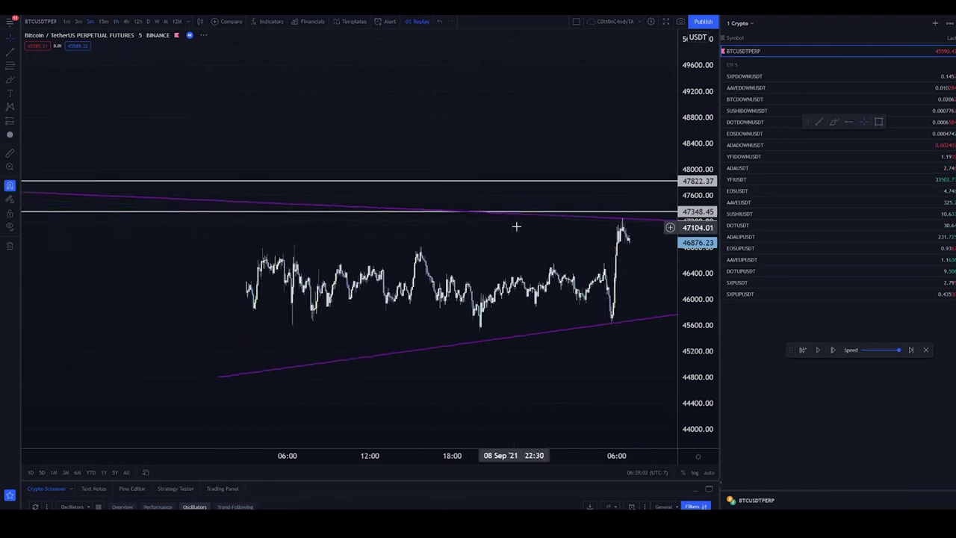
scroll(630, 154, "up", 2)
left_click_drag(563, 262, 303, 285)
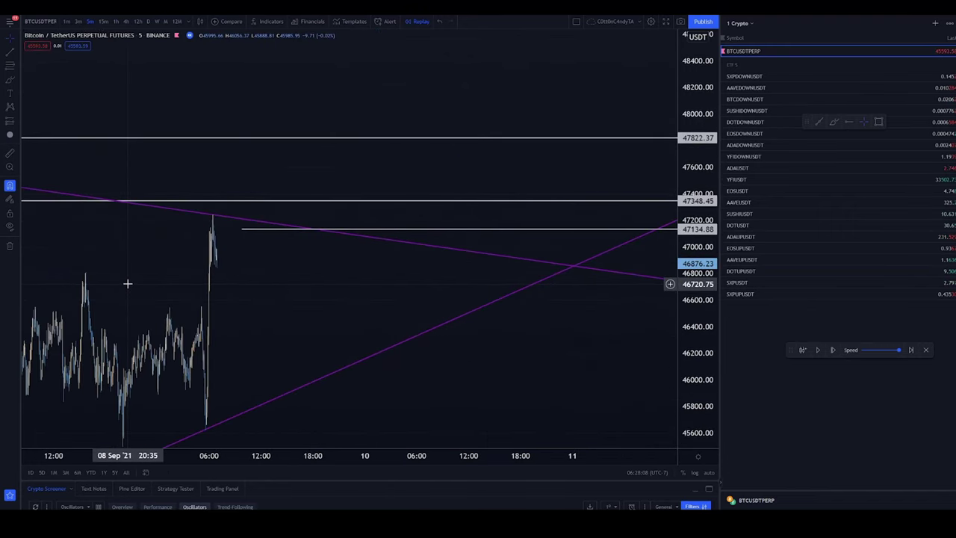
scroll(192, 264, "down", 3)
scroll(251, 236, "up", 1)
left_click_drag(295, 246, 445, 250)
Switch the chart to 15-minute candles and draw a horizontal ray at 47290.71 from the 7 Sep 19:15 candle
left_click(103, 21)
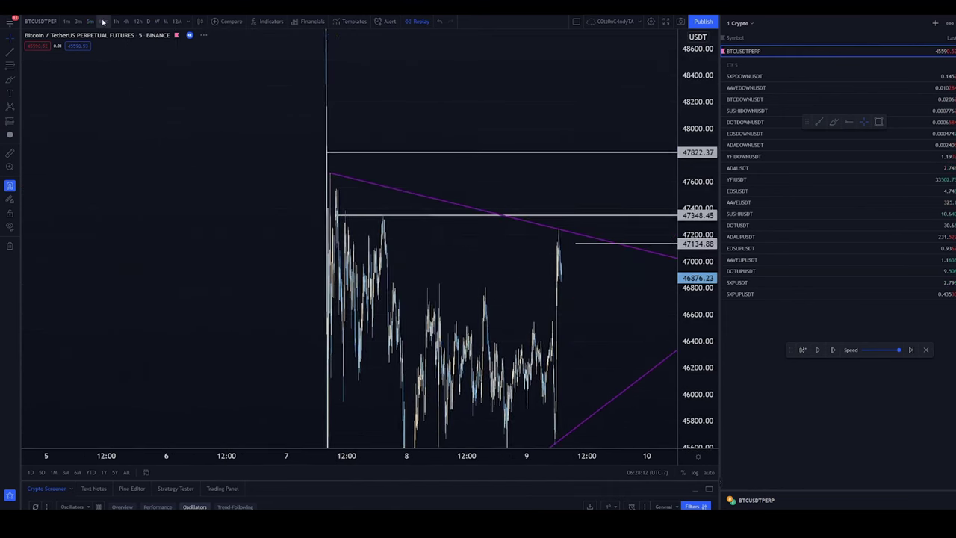
scroll(305, 233, "up", 3)
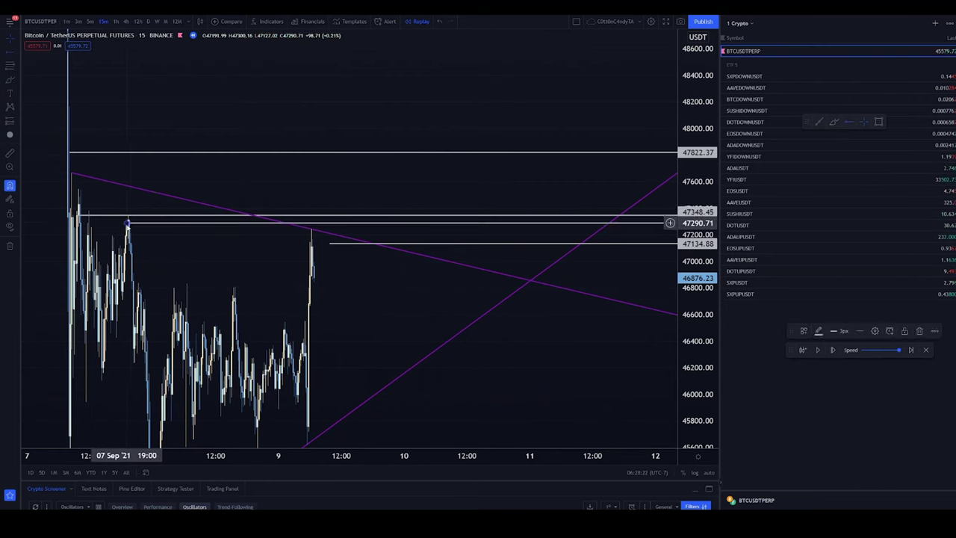
left_click(384, 242)
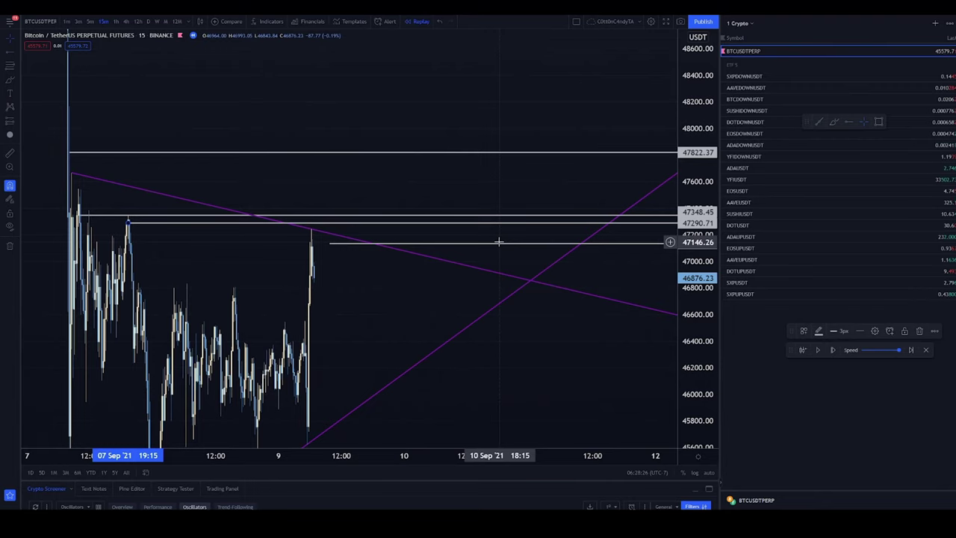
left_click_drag(499, 242, 441, 245)
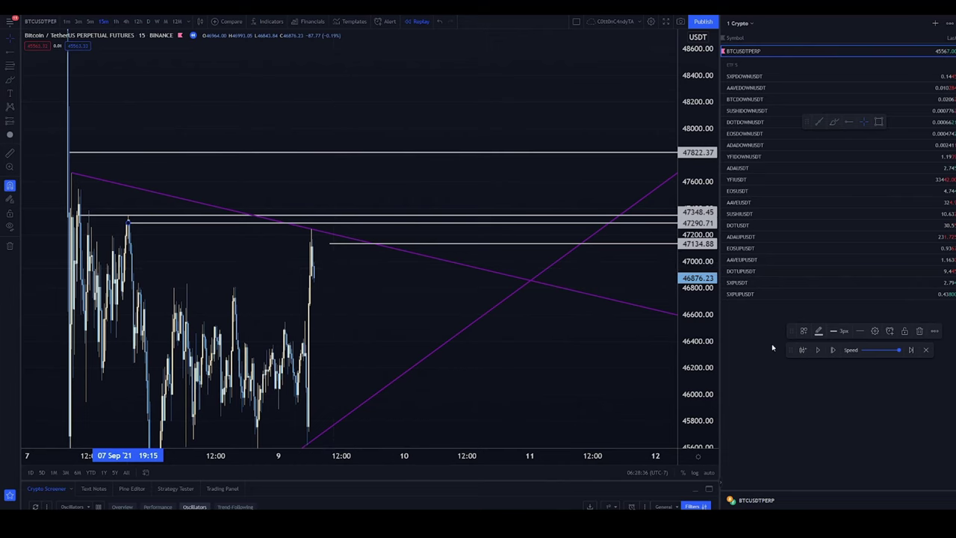
Advance the replay candle by candle until price reaches the start of the 47134.88 ray
left_click(834, 351)
left_click(834, 350)
left_click(834, 350)
left_click(835, 350)
left_click(834, 350)
left_click(834, 350)
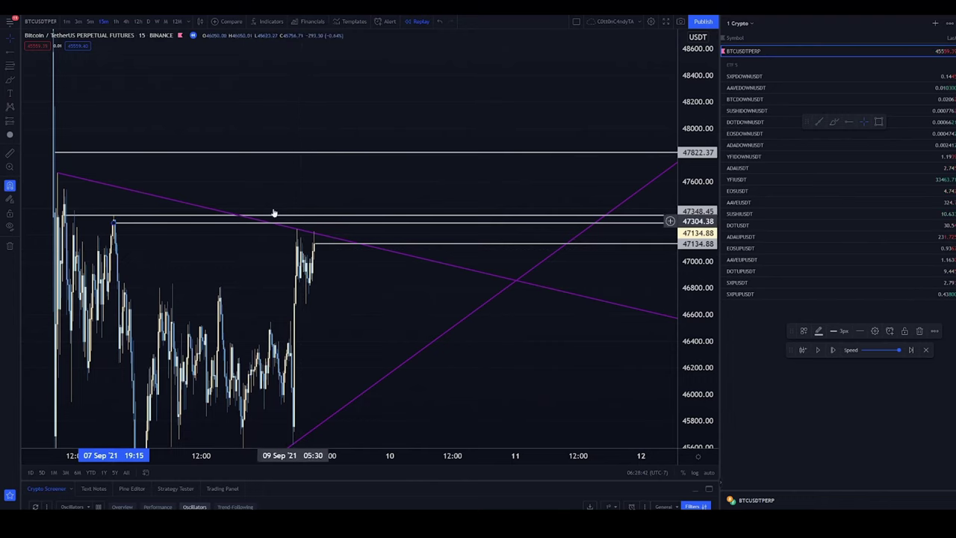
Switch the chart to 5-minute candles and enlarge the area around the 47290.71 and 47348.45 rays
left_click(90, 24)
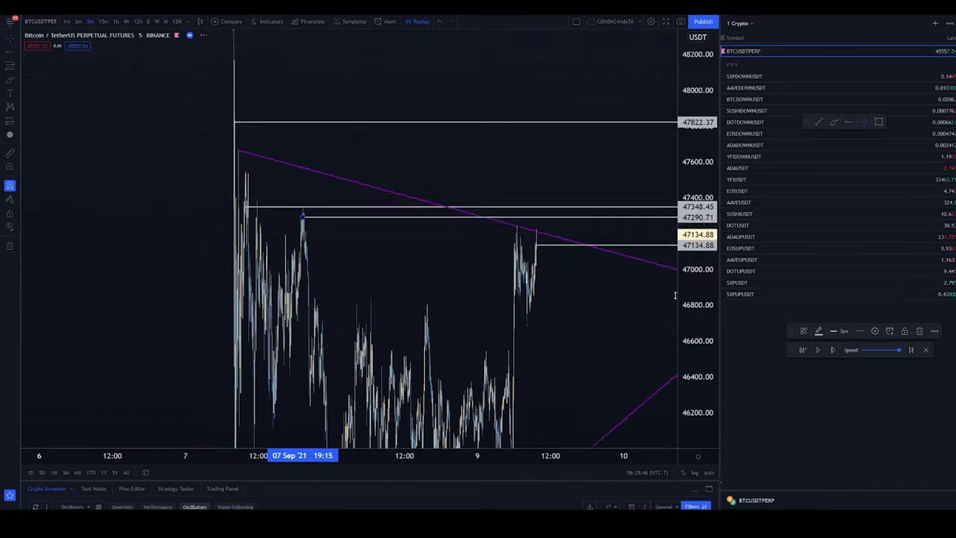
left_click_drag(674, 295, 555, 359)
left_click_drag(482, 247, 288, 234)
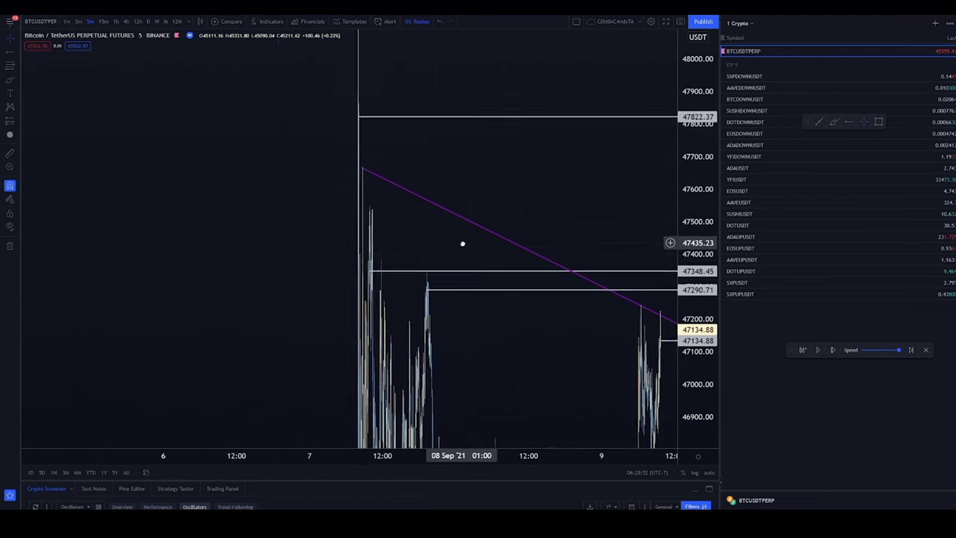
scroll(463, 243, "up", 5)
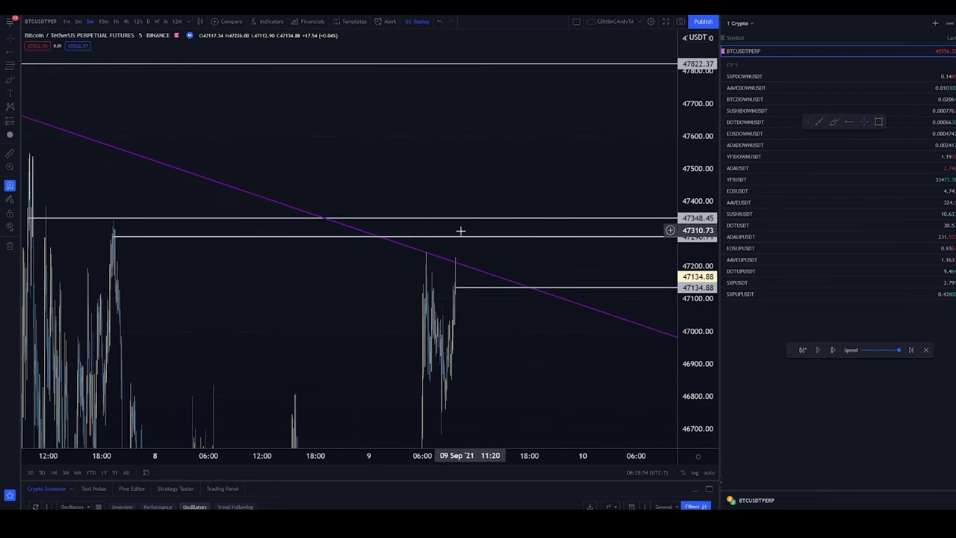
Play the replay until about 10:50 on 9 Sep, pause it and examine the candles around the horizontal rays
left_click(818, 350)
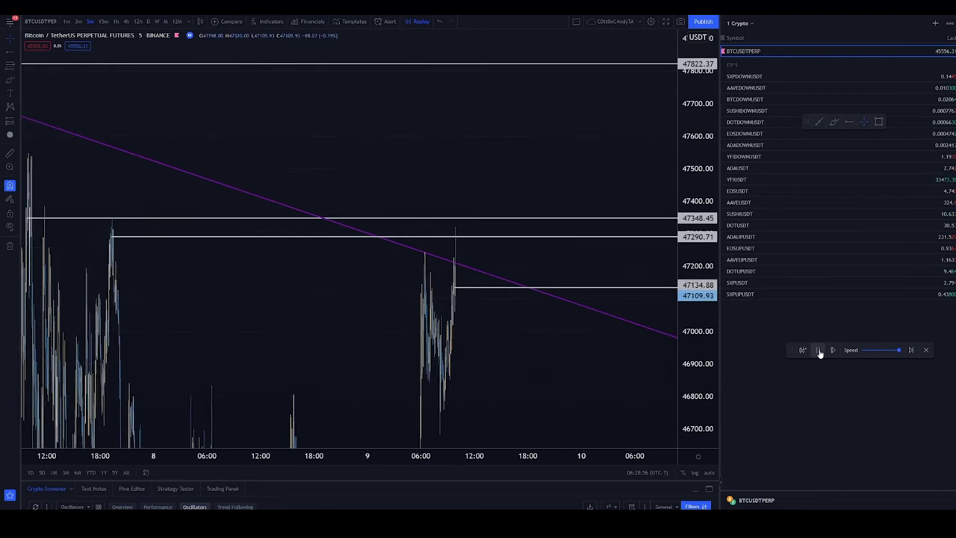
scroll(387, 291, "up", 3)
scroll(92, 335, "up", 5)
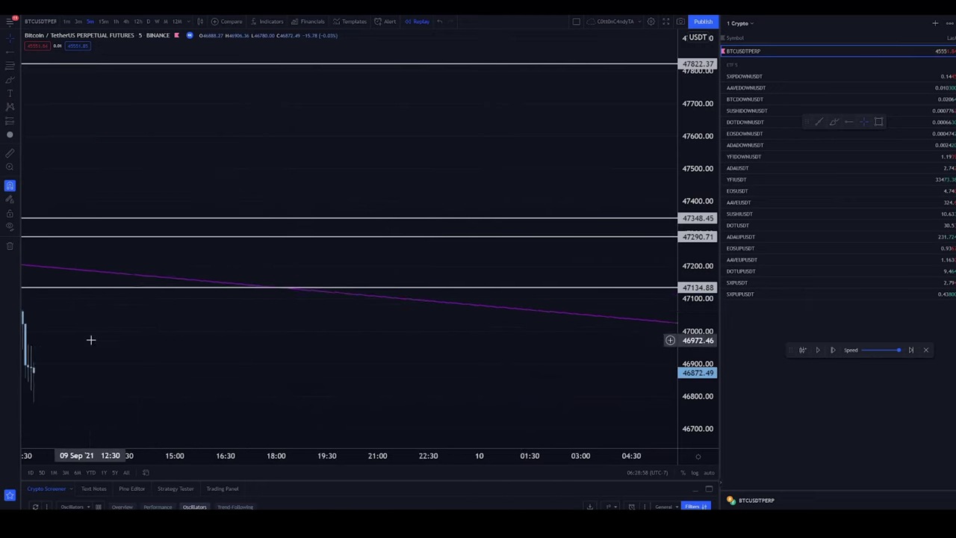
left_click_drag(128, 337, 636, 351)
scroll(412, 299, "down", 3)
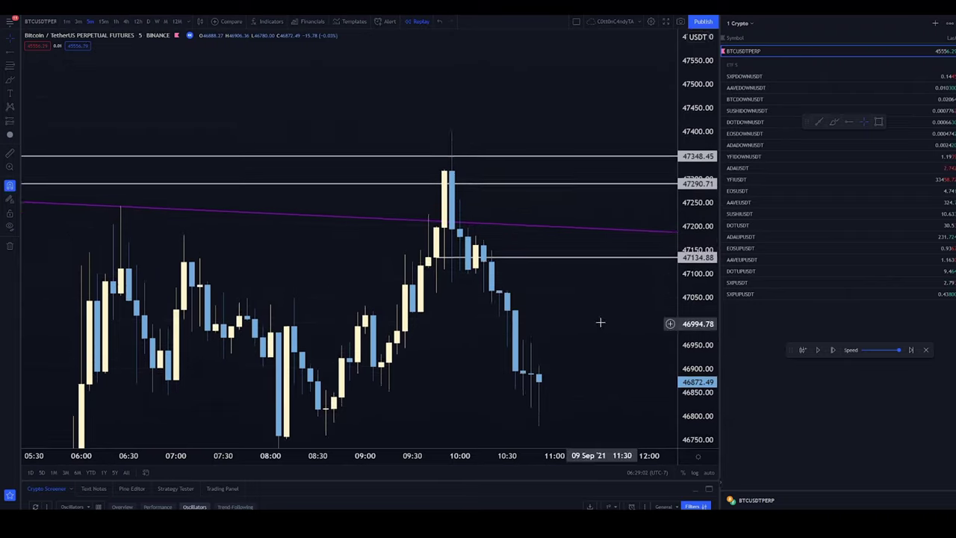
left_click_drag(603, 324, 414, 216)
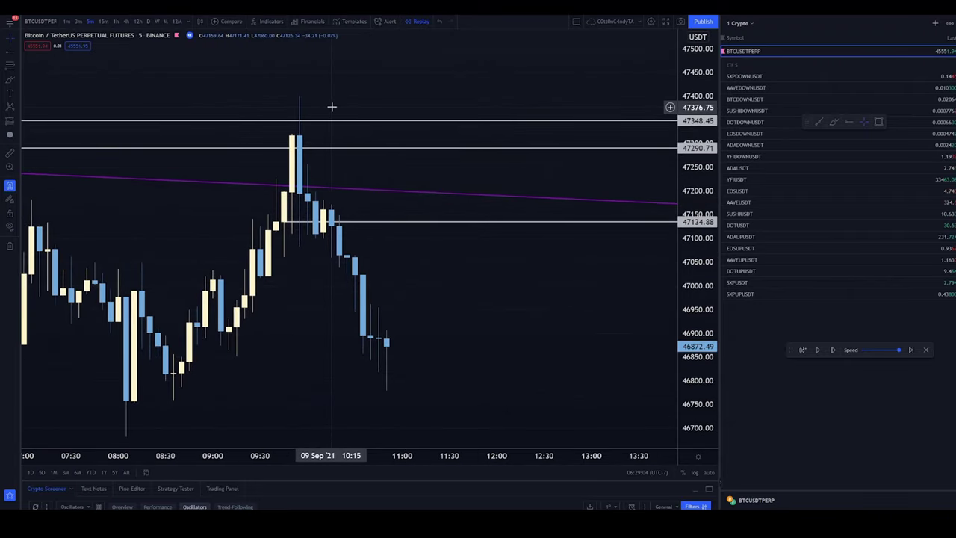
scroll(399, 188, "down", 2)
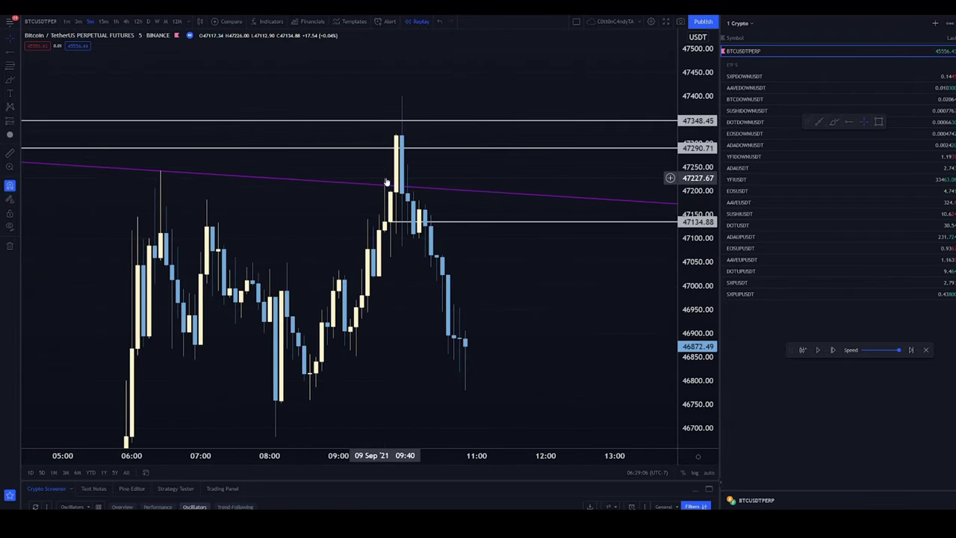
Switch the chart to 1-minute candles and restart the replay from about 10:05 on 9 Sep
left_click(66, 22)
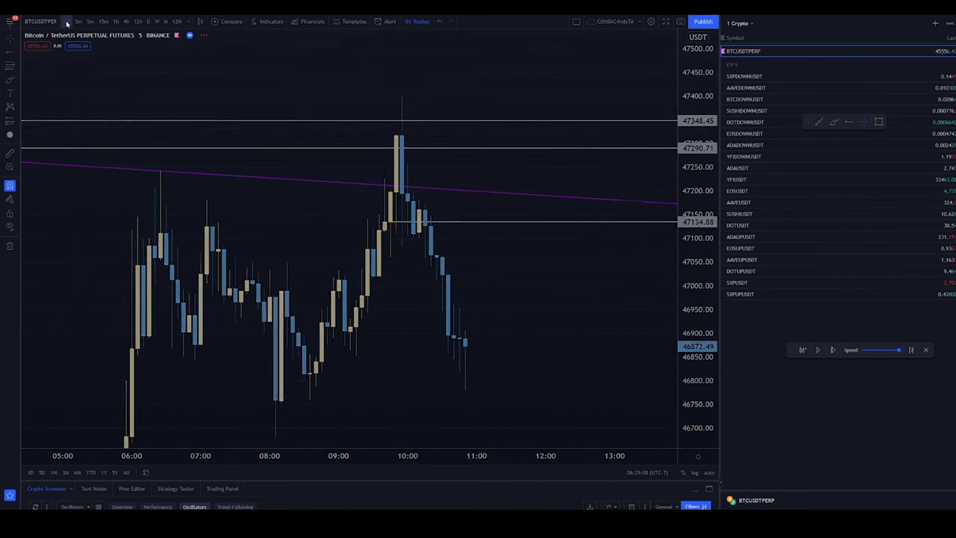
scroll(126, 139, "down", 3)
scroll(274, 150, "down", 2)
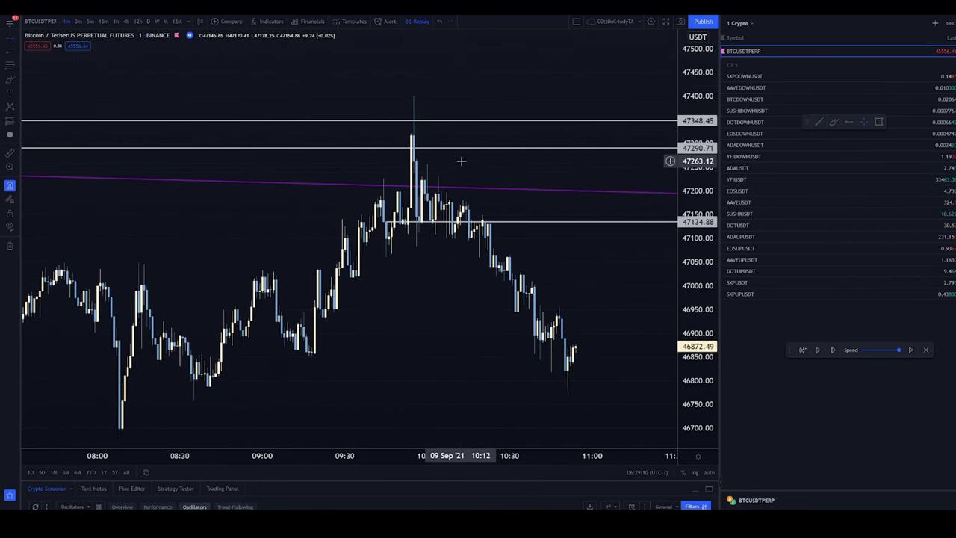
left_click(401, 187)
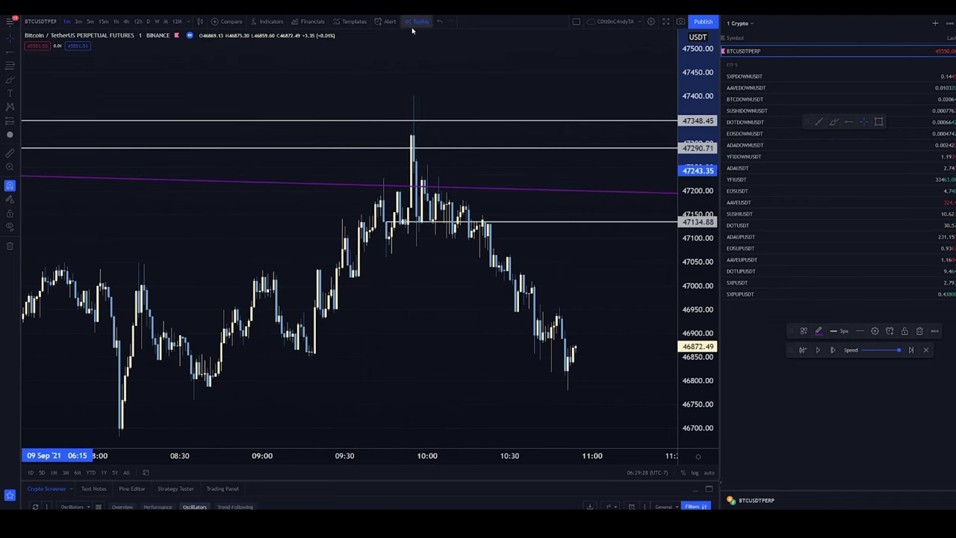
left_click(801, 350)
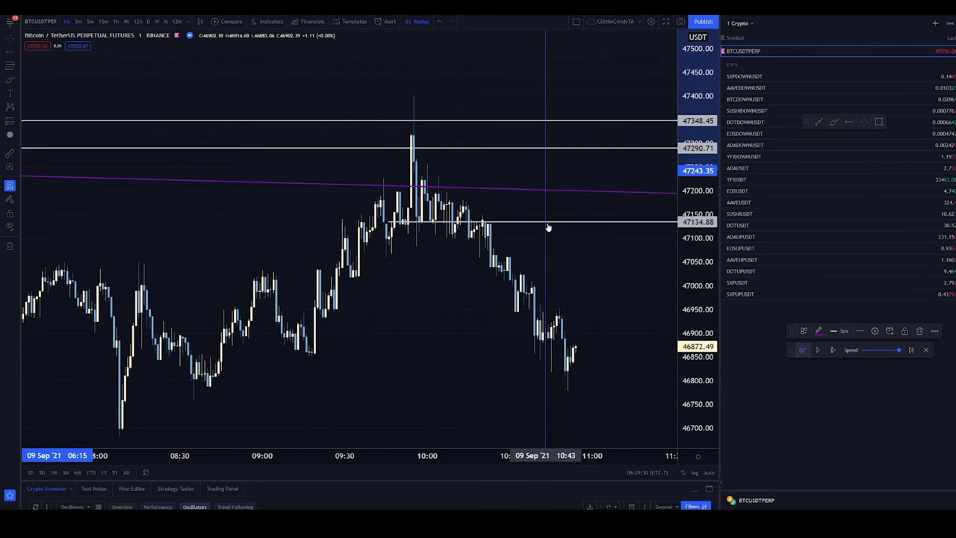
left_click(450, 232)
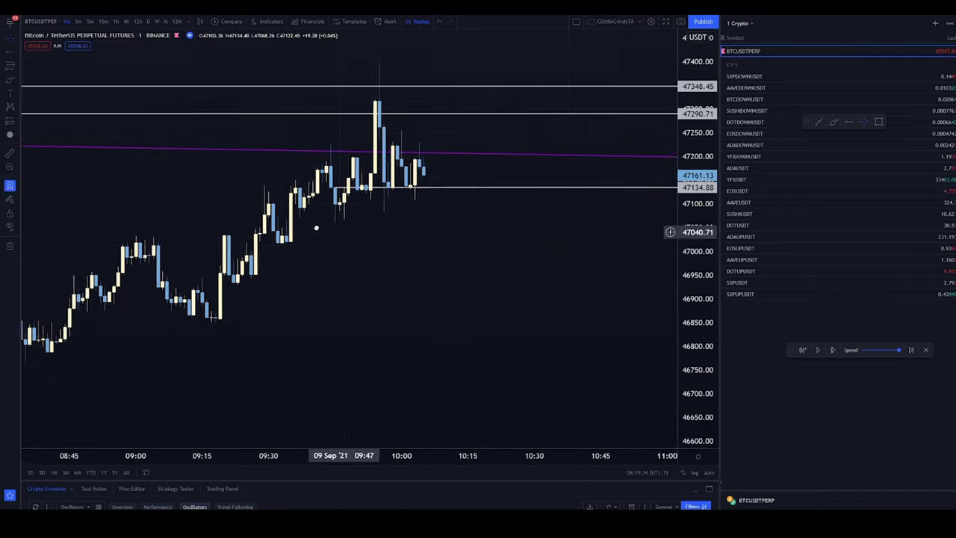
Draw an ascending trendline from the 9 Sep swing low at 47061.12 along the higher lows that follow
key("alt+t")
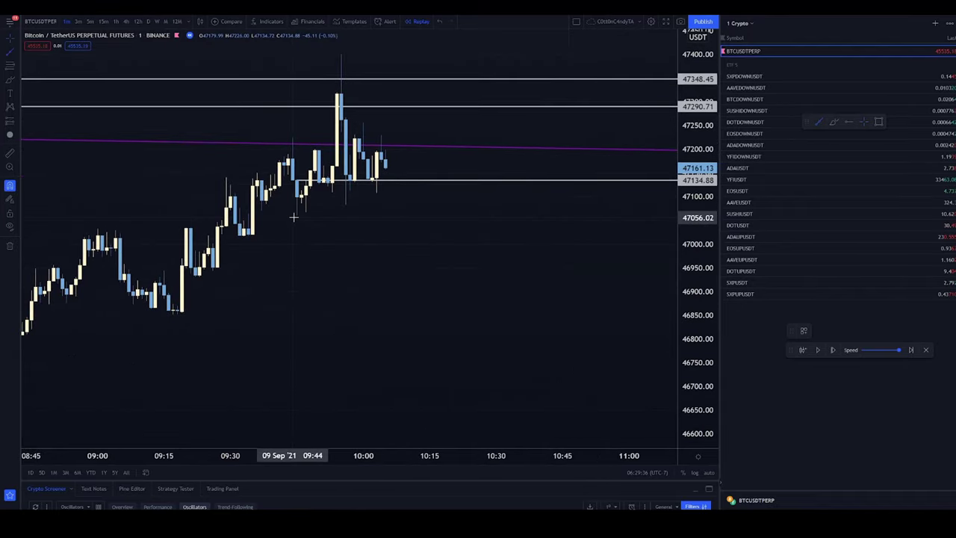
left_click(297, 215)
left_click(373, 179)
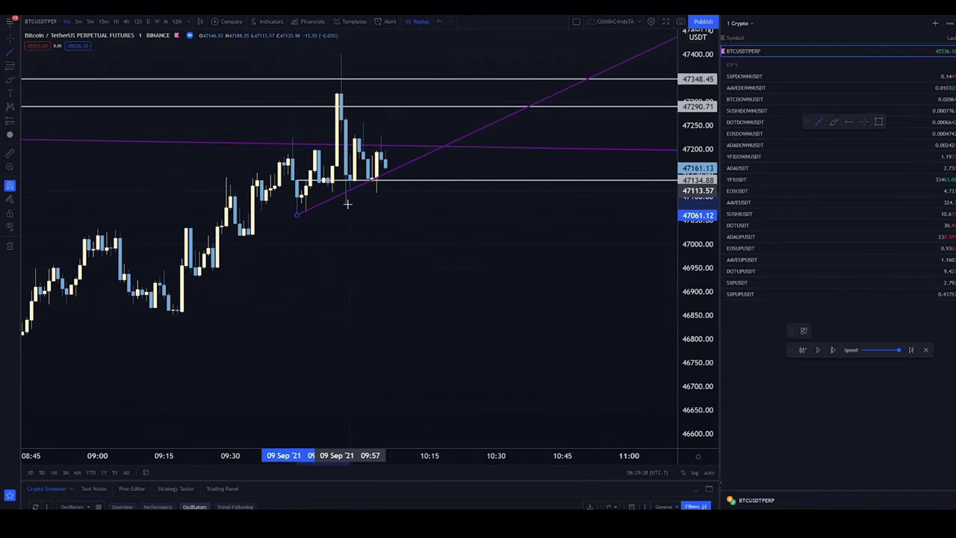
left_click_drag(347, 204, 261, 205)
Examine the new trendline against the wider 9 Sep price structure, the descending trendline and the rays up to 47822.37
scroll(269, 217, "down", 3)
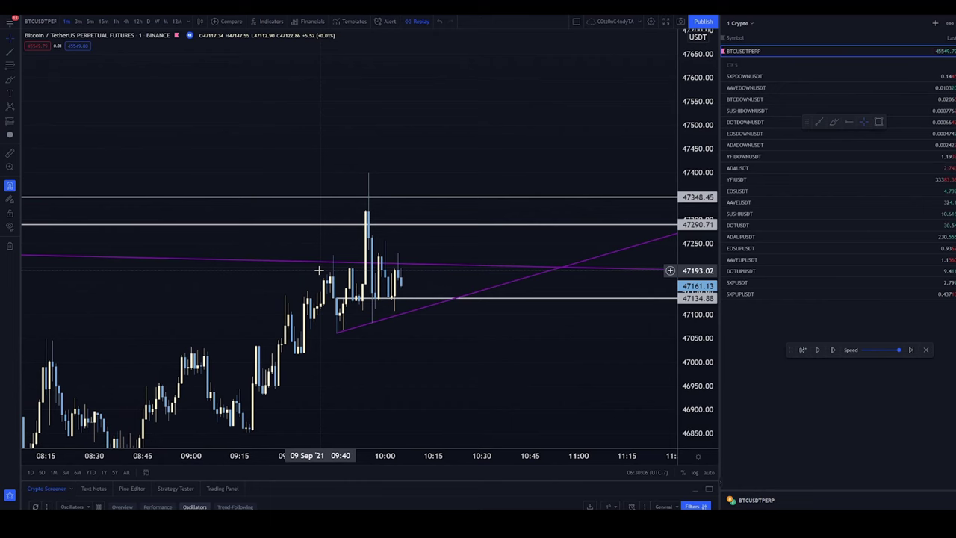
scroll(248, 314, "down", 3)
scroll(448, 384, "down", 4)
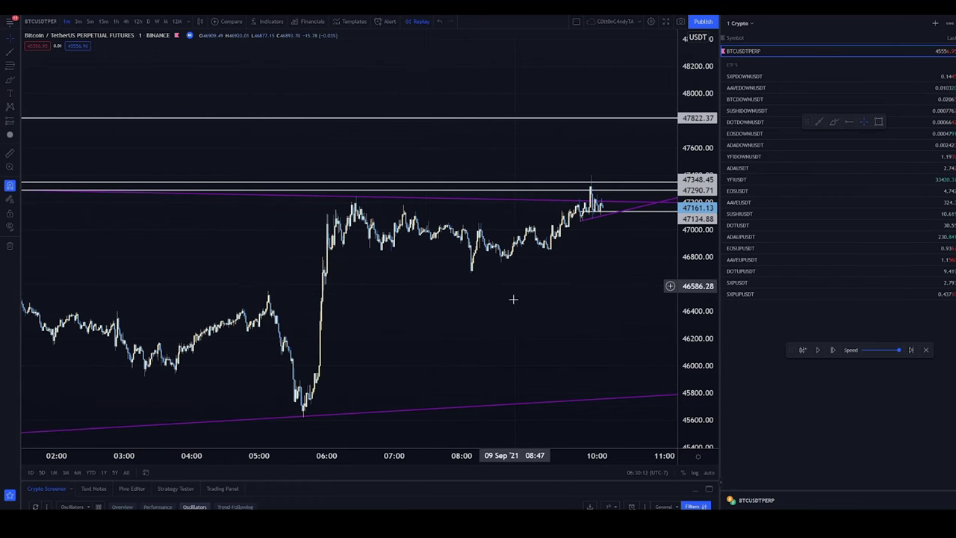
left_click_drag(514, 279, 550, 443)
scroll(551, 384, "down", 5)
left_click_drag(583, 366, 386, 396)
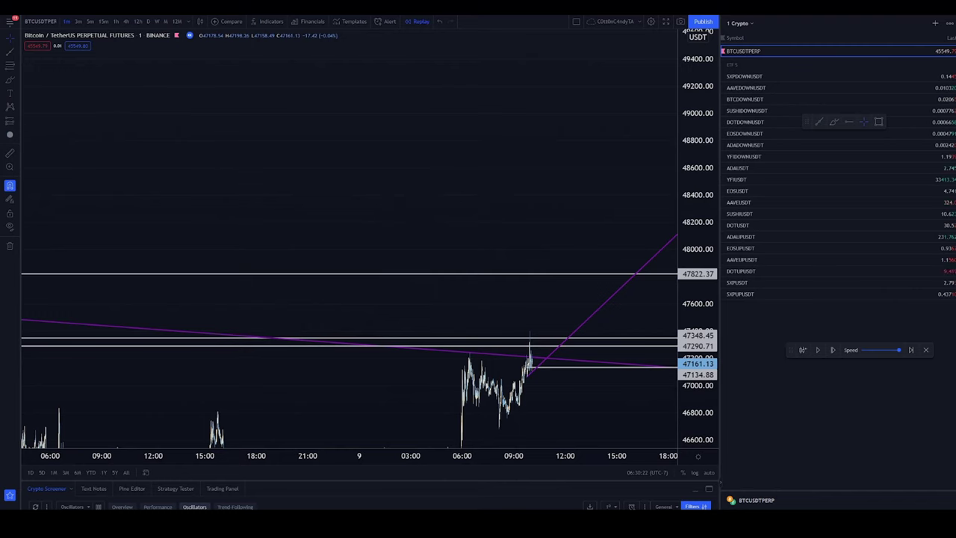
scroll(410, 344, "up", 4)
scroll(393, 301, "up", 4)
scroll(337, 341, "up", 2)
left_click_drag(337, 341, 363, 192)
left_click_drag(279, 230, 573, 212)
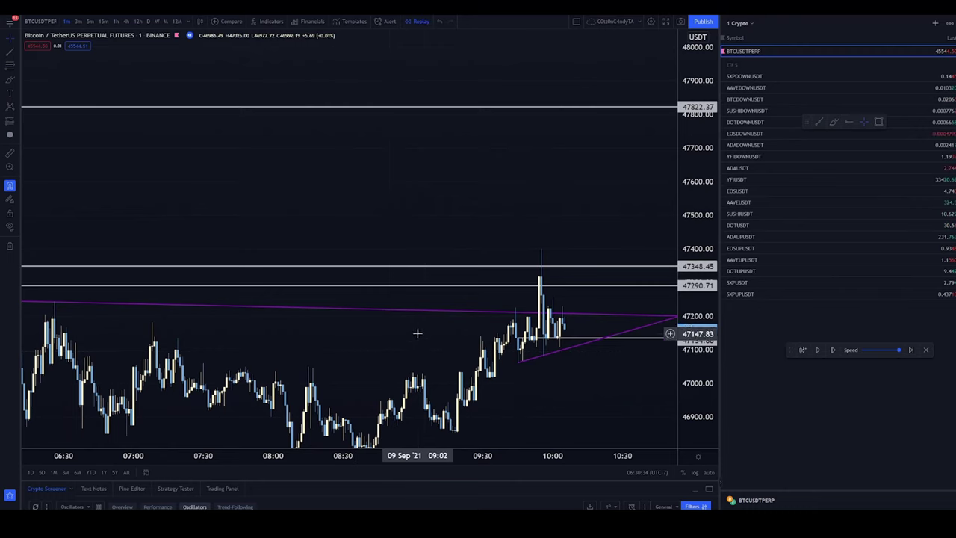
Inspect the descending trendline and the horizontal rays just above it near the latest candles
left_click(425, 312)
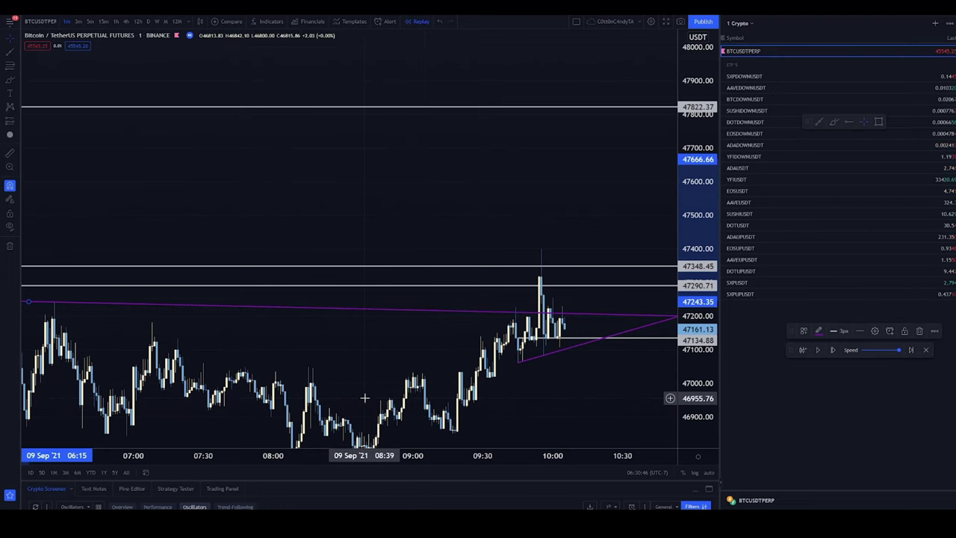
left_click_drag(354, 350, 398, 331)
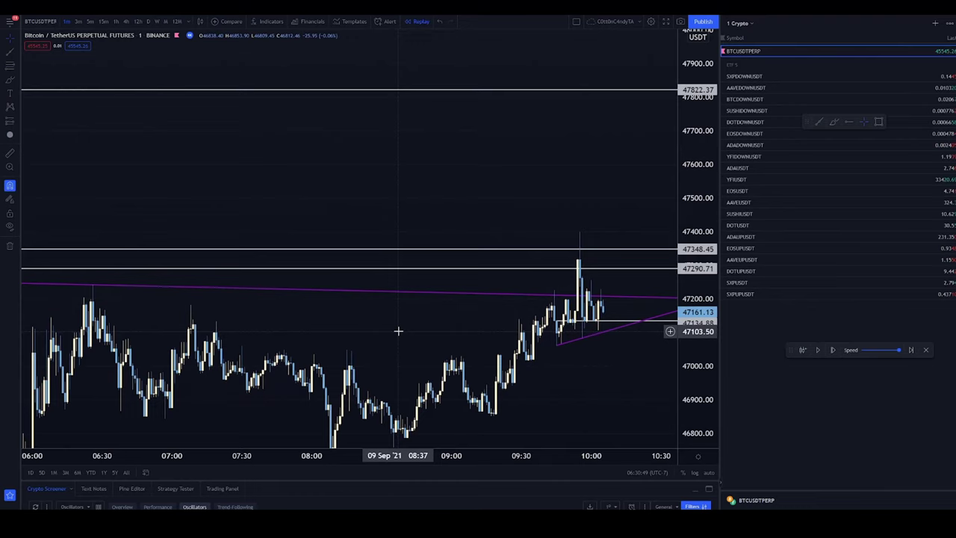
left_click(545, 298)
left_click(553, 262)
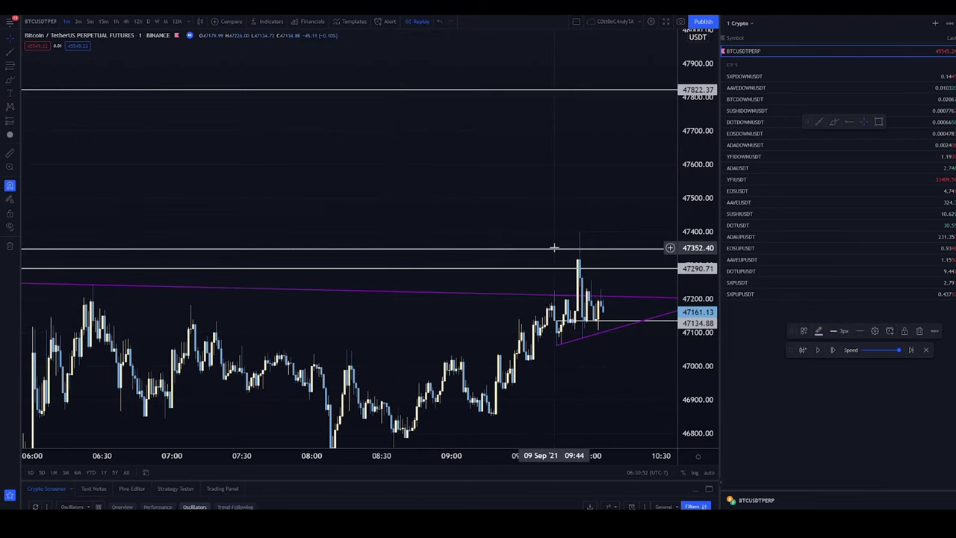
Exit the bar replay and examine the 15-minute price structure from 7 to 11 Sep against the trendlines and rays
left_click(553, 248)
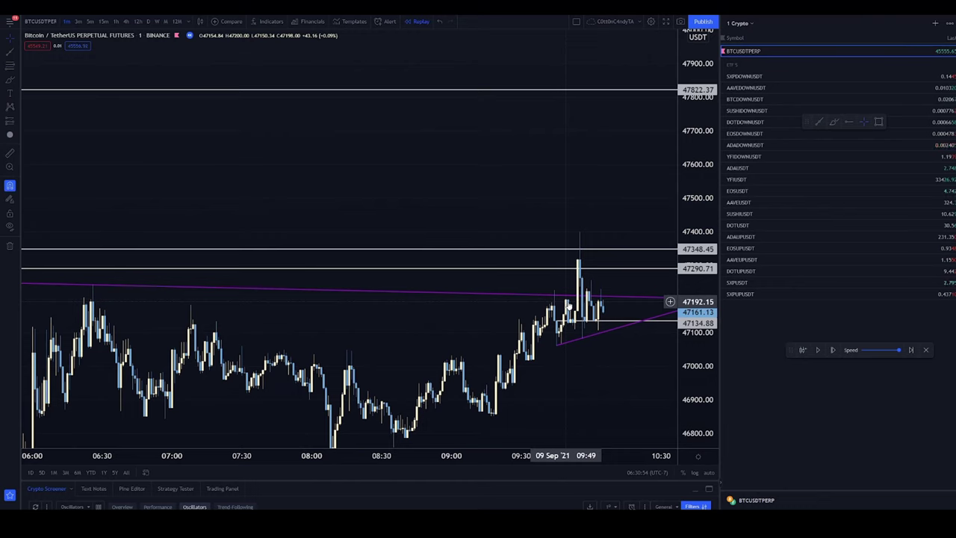
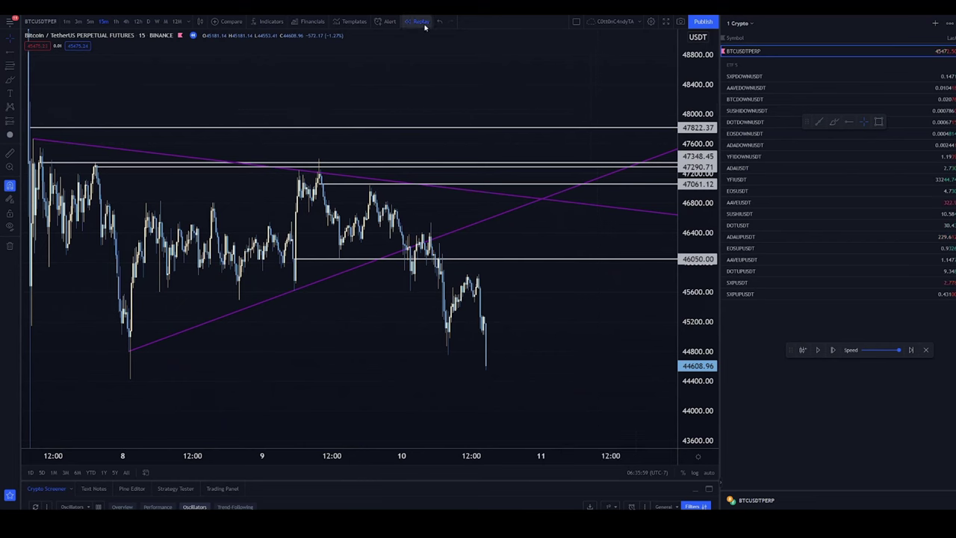
left_click(550, 284)
scroll(597, 314, "down", 5)
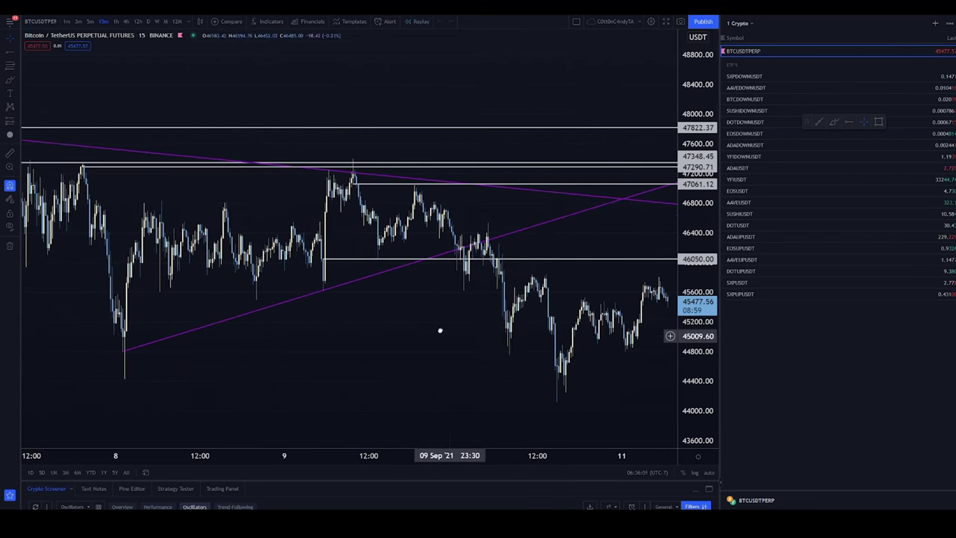
left_click_drag(359, 359, 412, 320)
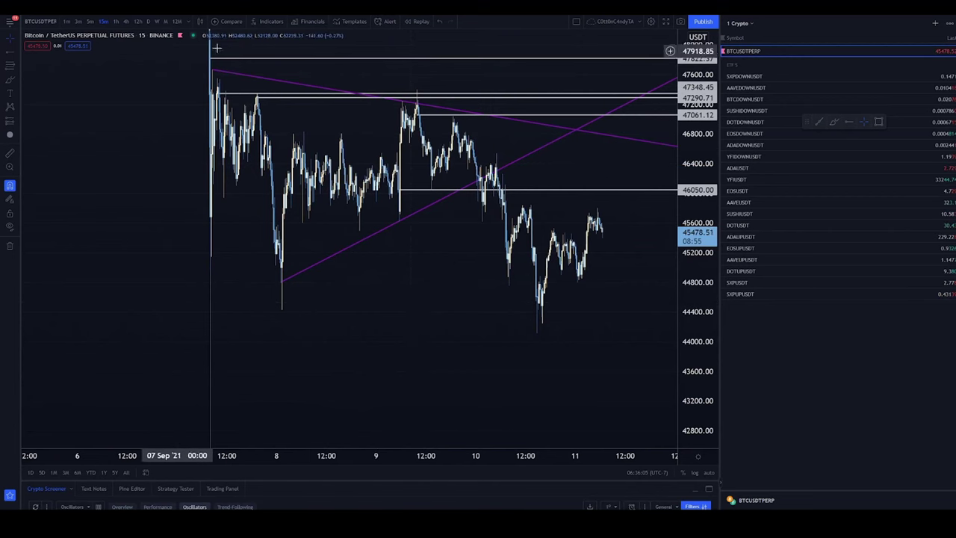
left_click_drag(275, 92, 228, 138)
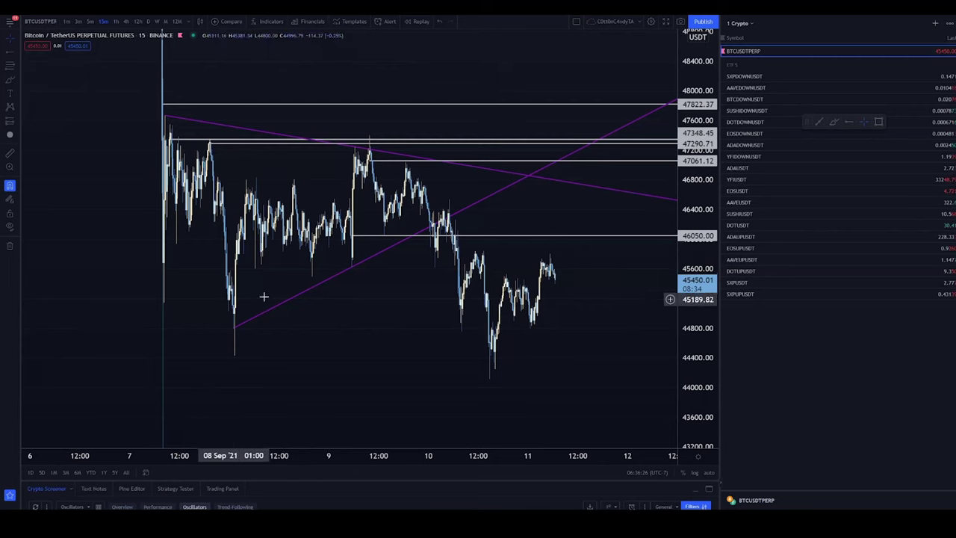
Re-anchor the ascending trendline to run from the 7 Sep wick low at 42088.00 to the 10 Sep low at 44120.00
left_click_drag(262, 296, 265, 187)
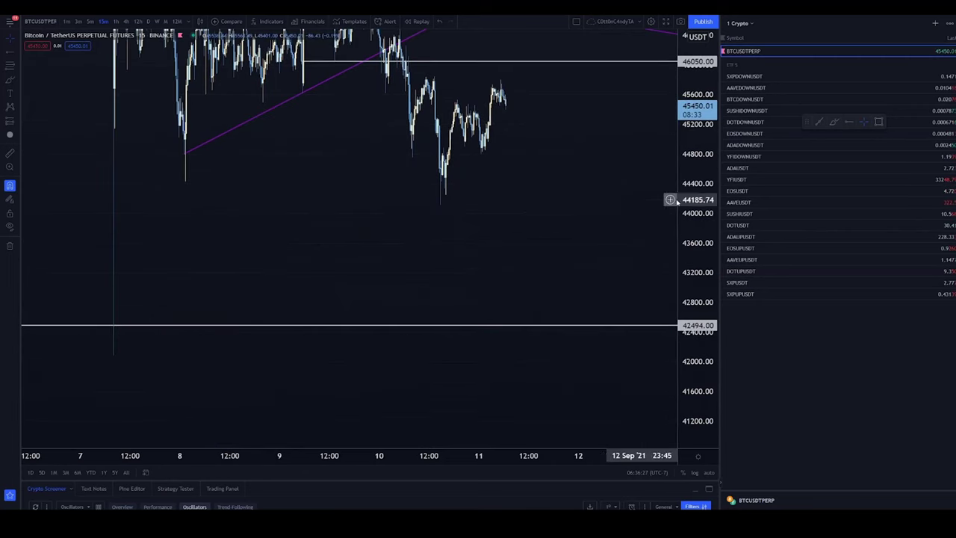
left_click_drag(676, 200, 696, 201)
left_click_drag(203, 230, 133, 358)
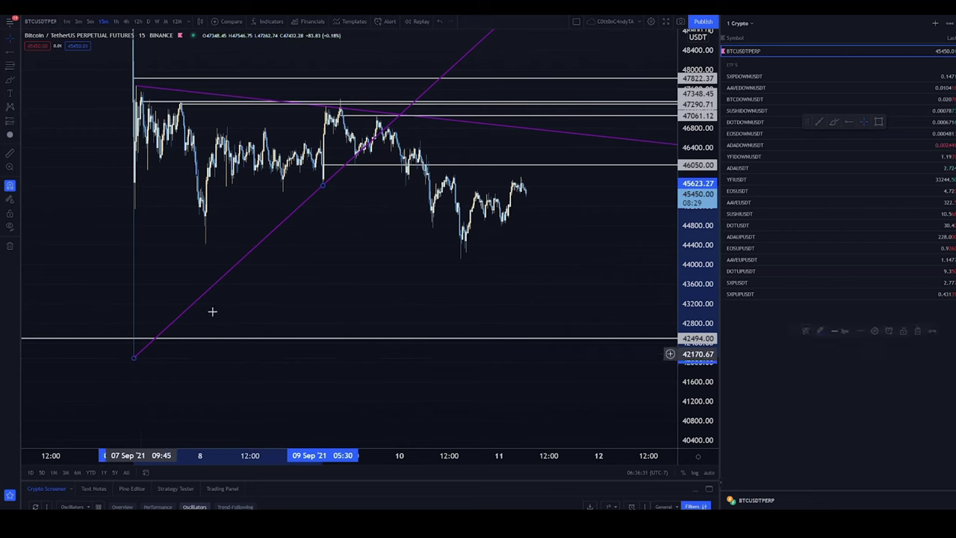
left_click_drag(323, 189, 461, 260)
Switch to 4-hour candles and draw an ascending trendline from the 26 Jul low at 36384.31 through the 3 Aug low at 37600.00
left_click(126, 21)
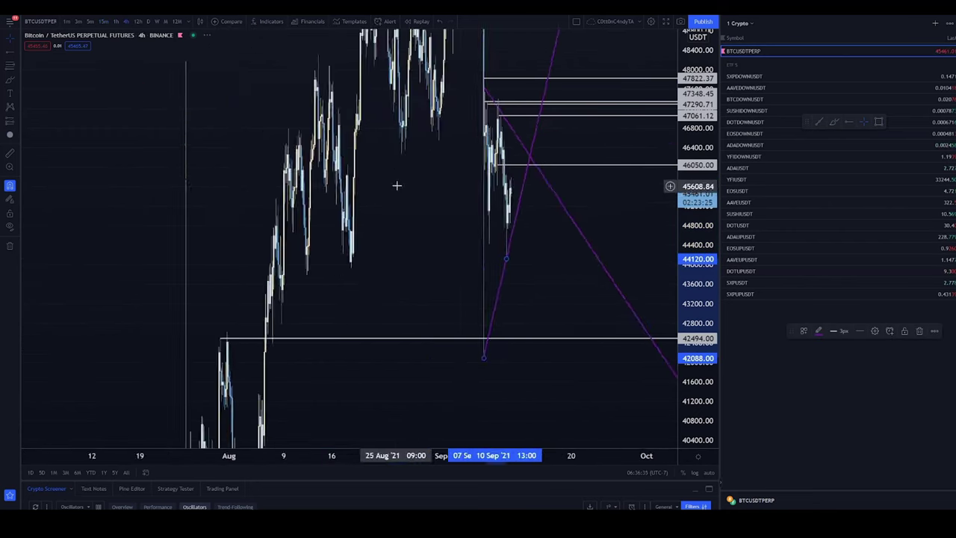
left_click_drag(428, 261, 427, 259)
left_click_drag(394, 362, 393, 367)
left_click_drag(322, 399, 373, 199)
scroll(373, 199, "down", 4)
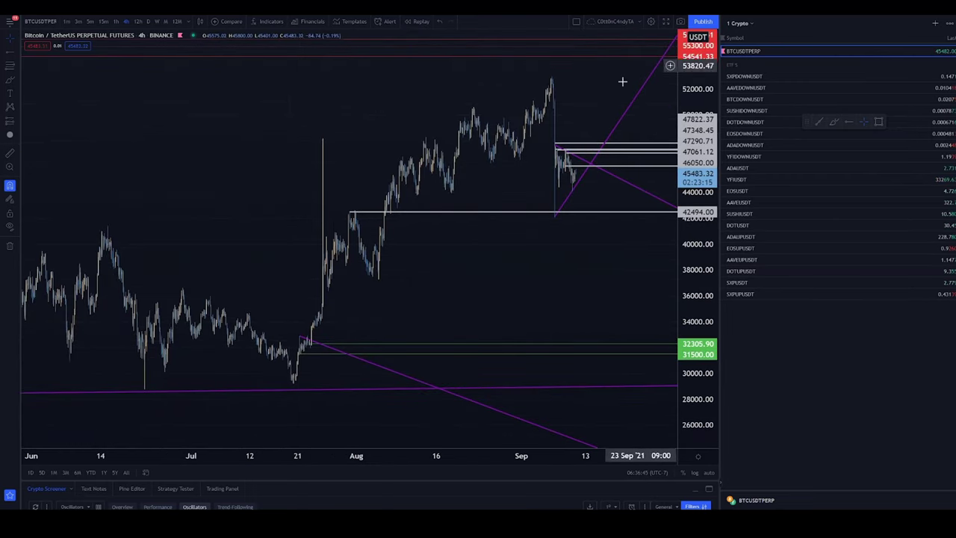
left_click(326, 292)
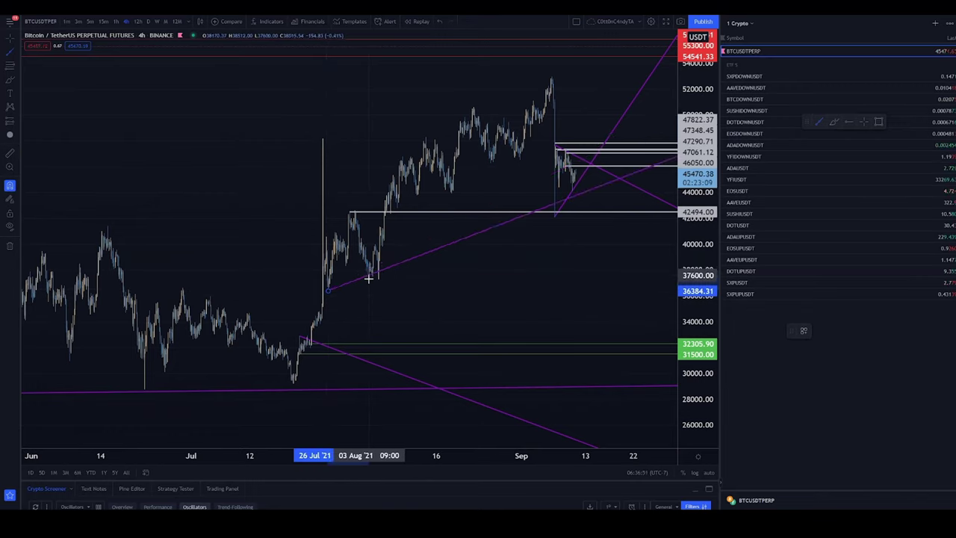
left_click(369, 278)
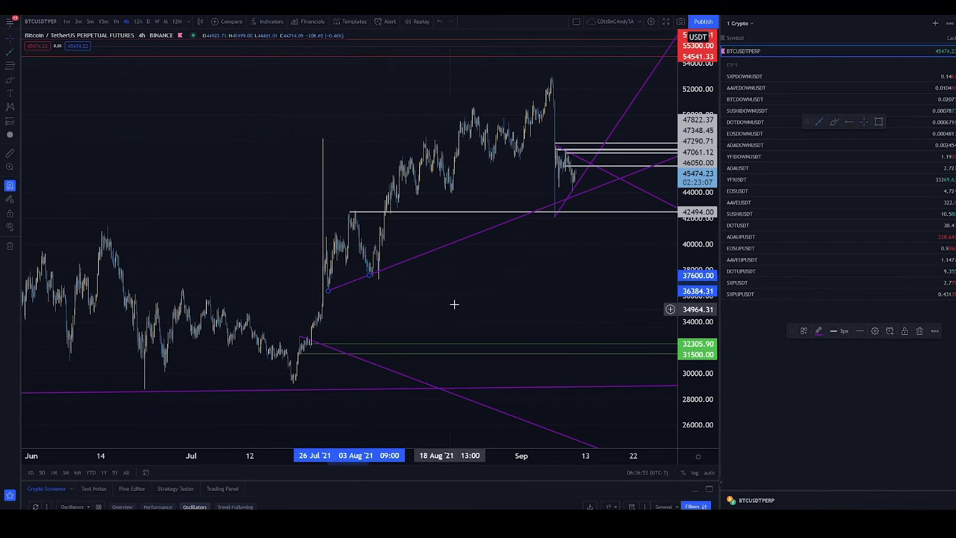
scroll(483, 196, "up", 3)
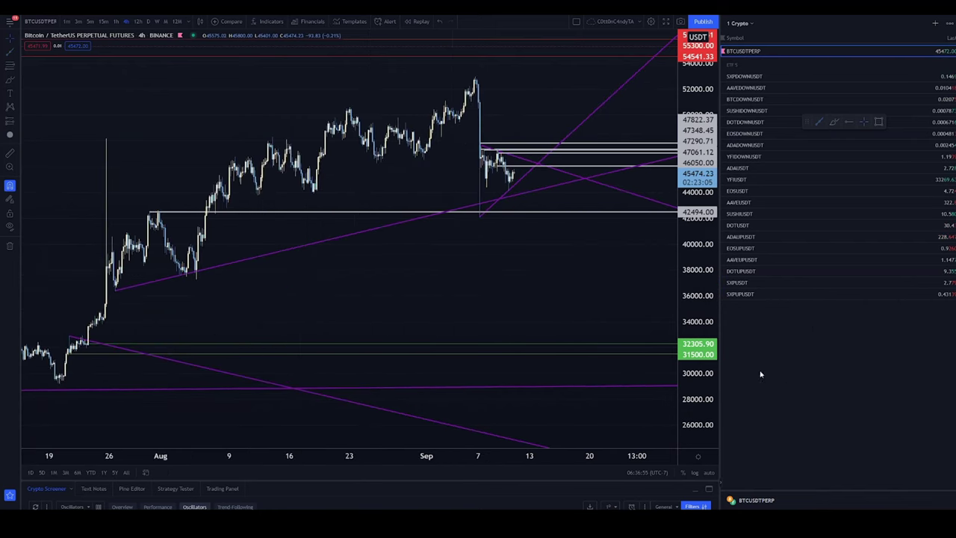
left_click_drag(692, 303, 768, 313)
Restart the replay on the 1-minute chart from the spike candle at about 09:54 on 9 Sep
scroll(591, 188, "up", 5)
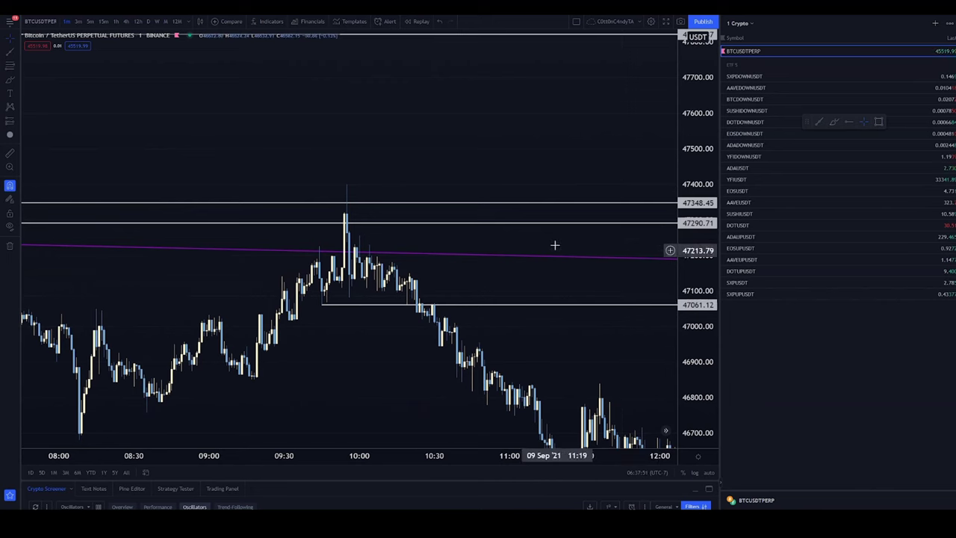
left_click(835, 121)
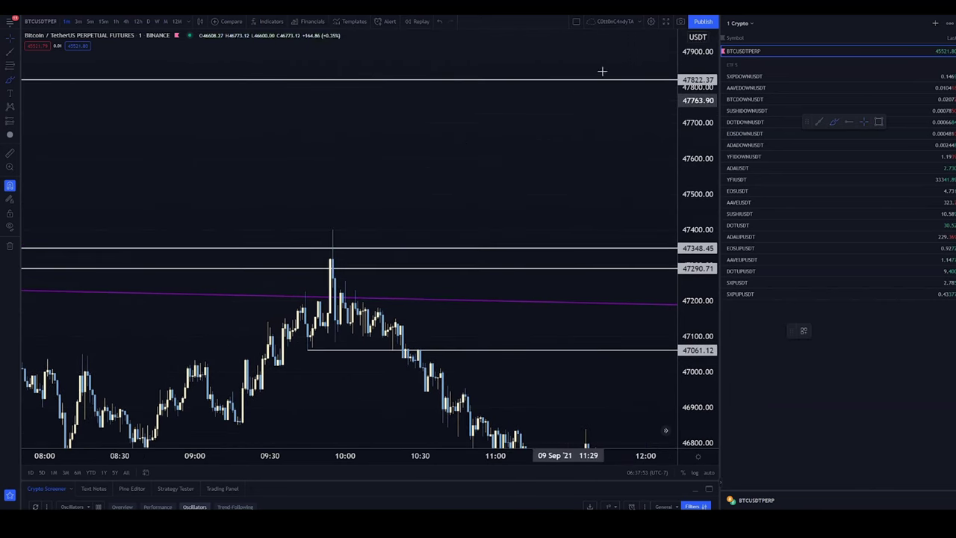
left_click(419, 22)
left_click(333, 280)
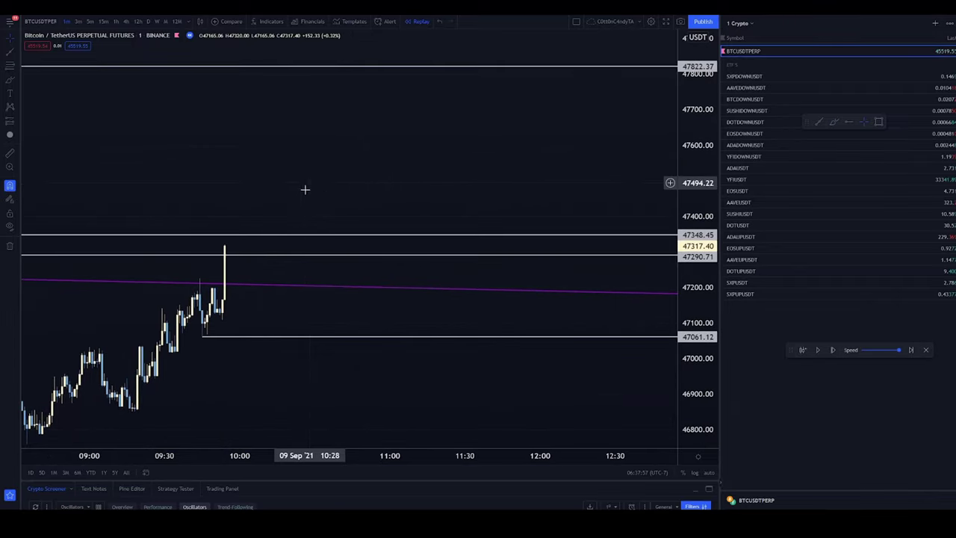
Brush a projected pullback from the spike at 47317.40 down to about 47150, plus a sideways arrow at that lower level
left_click(835, 122)
left_click(223, 244)
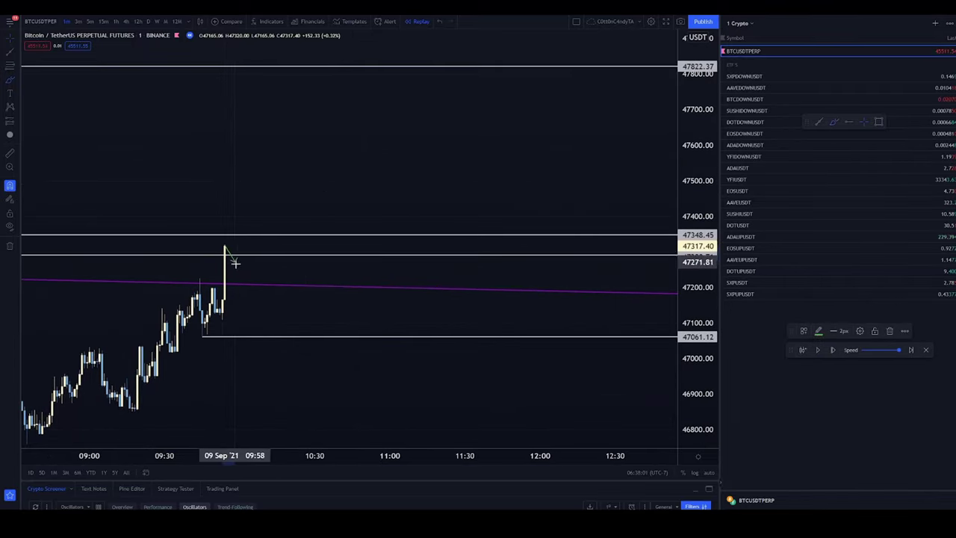
left_click_drag(236, 279, 245, 256)
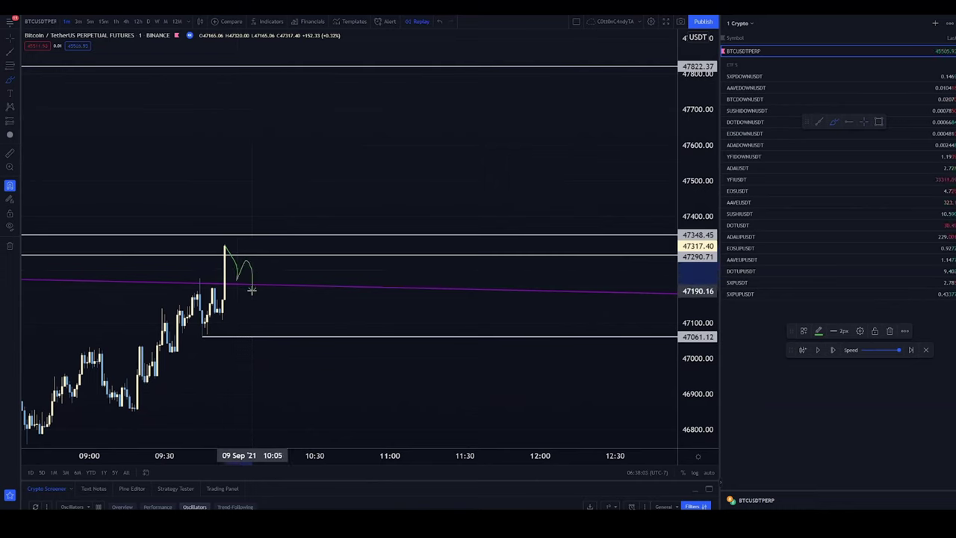
left_click_drag(249, 305, 282, 306)
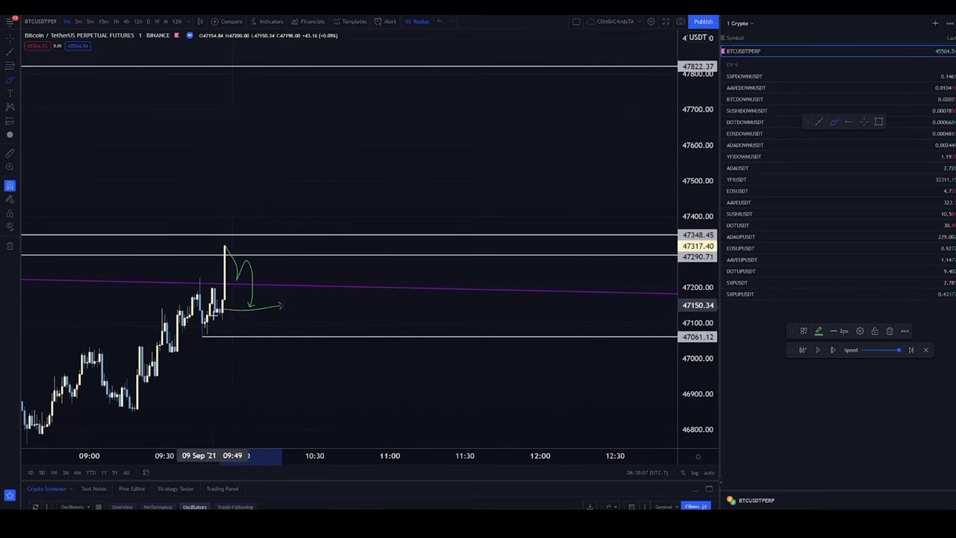
Try a rising projection from the low near 09:20, undo it, and brush a path settling sideways just above the descending trendline
mouse_move(135, 408)
left_mouse_down()
mouse_move(210, 338)
mouse_move(445, 161)
left_mouse_up()
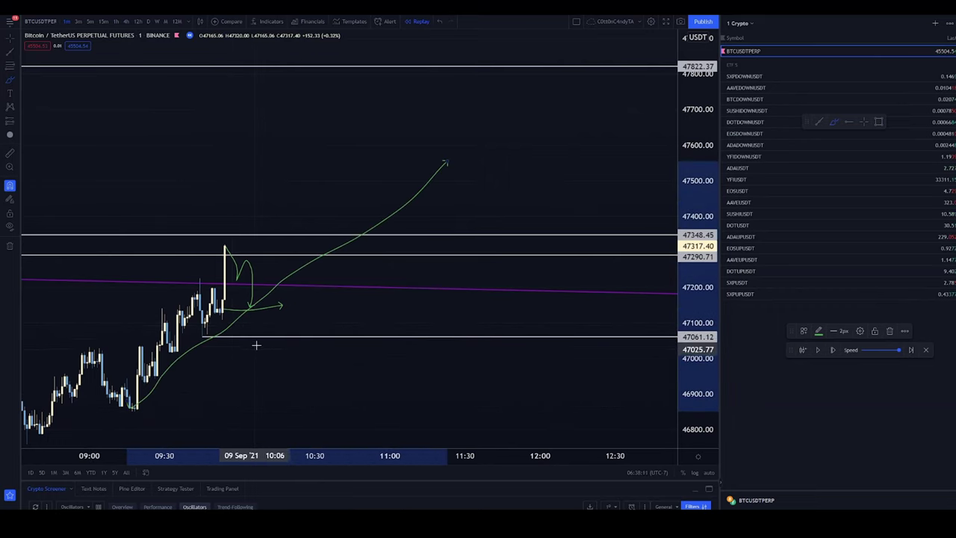
key("ctrl+z")
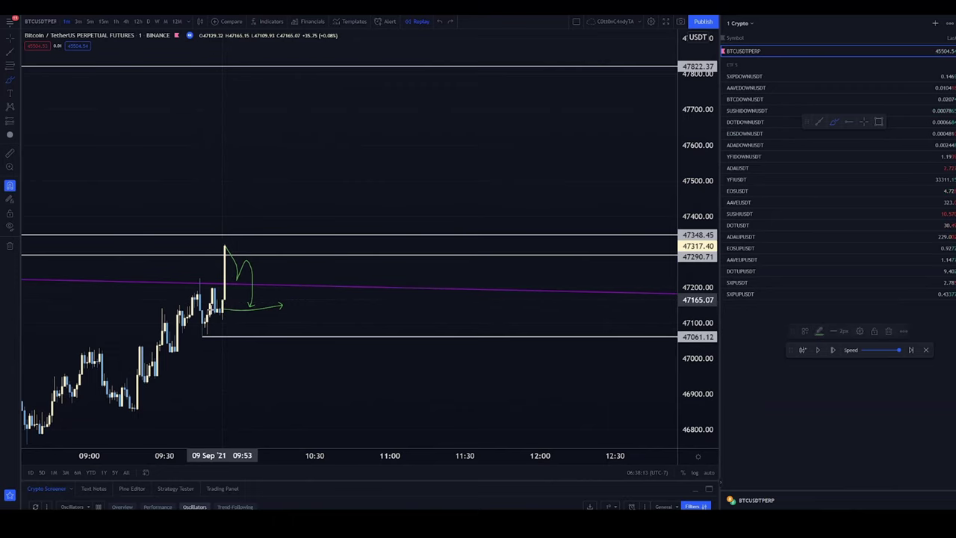
mouse_move(252, 278)
left_mouse_down()
mouse_move(262, 260)
mouse_move(273, 277)
left_mouse_up()
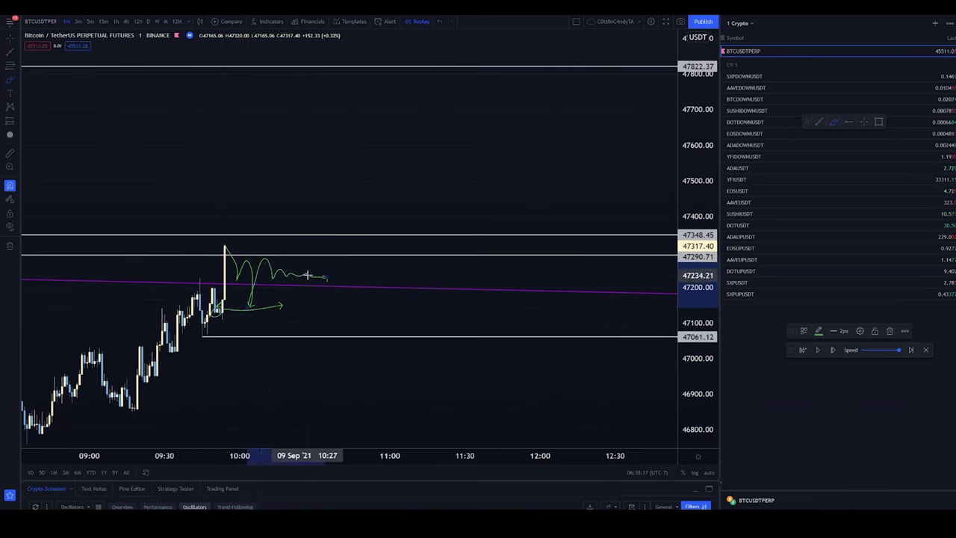
Draw a steeper descending trendline from the 9 Sep 06:26 high at 47243.35 through 47133.54 at 07:19
scroll(307, 274, "down", 3)
scroll(175, 184, "down", 3)
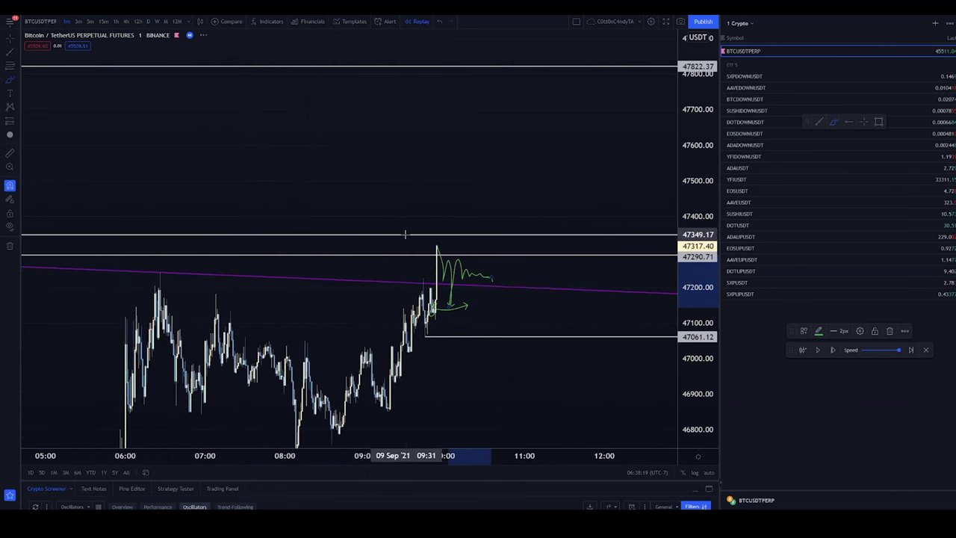
left_click(817, 121)
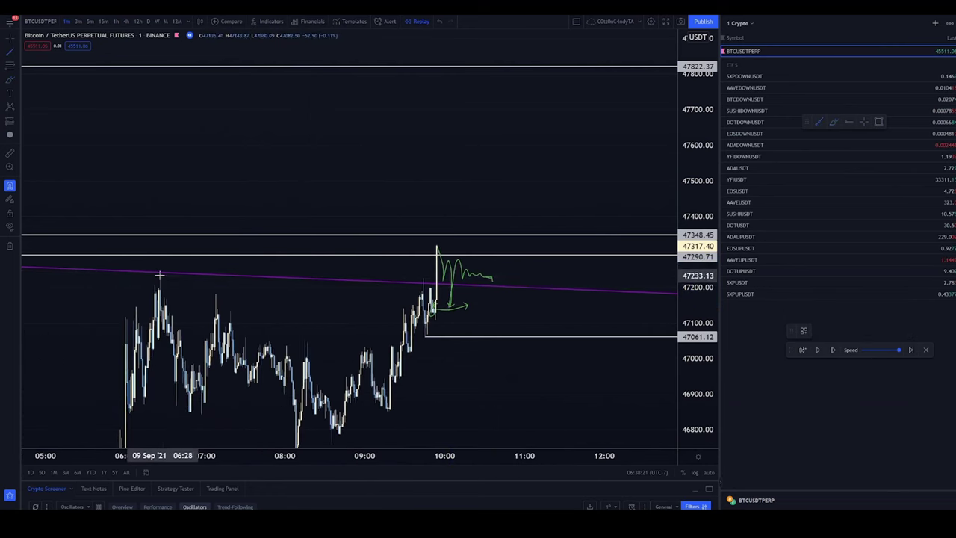
left_click(158, 286)
left_click(231, 310)
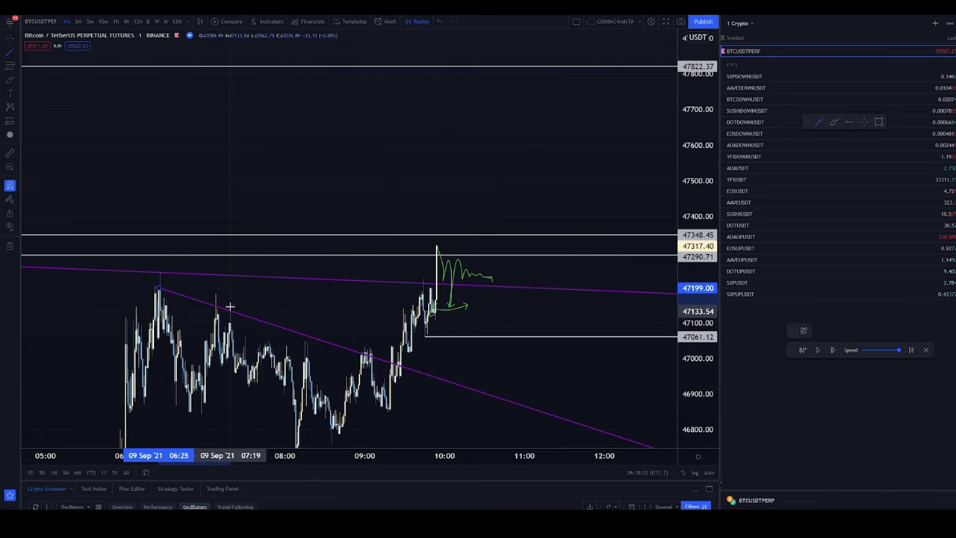
left_click_drag(159, 287, 160, 271)
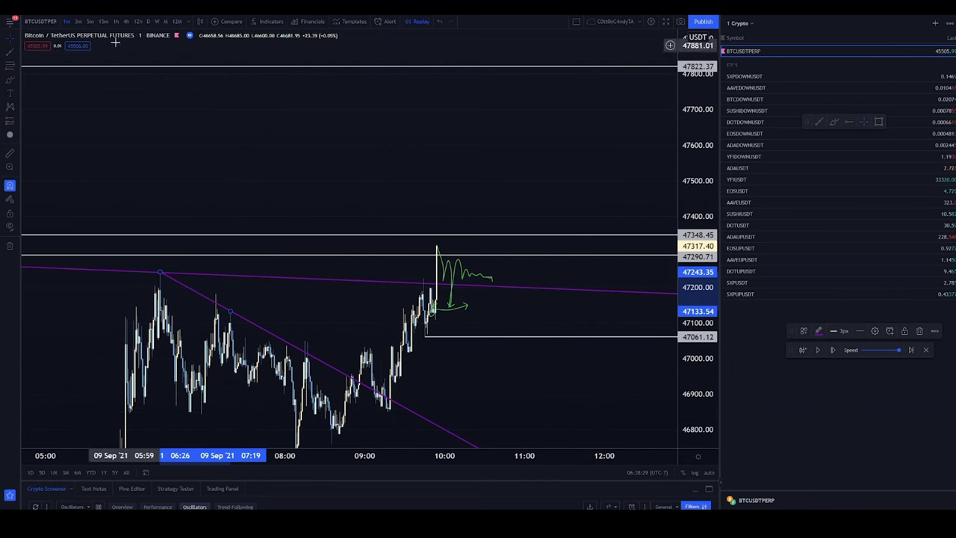
Switch the chart to 5-minute candles and add a horizontal ray at 46873.37 starting near 08:30 on 9 Sep
left_click(81, 22)
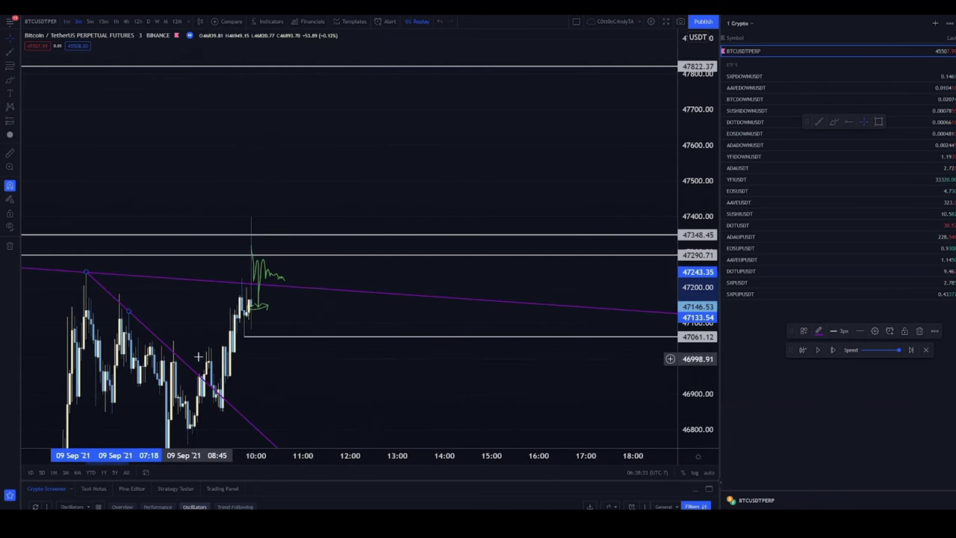
left_click(91, 20)
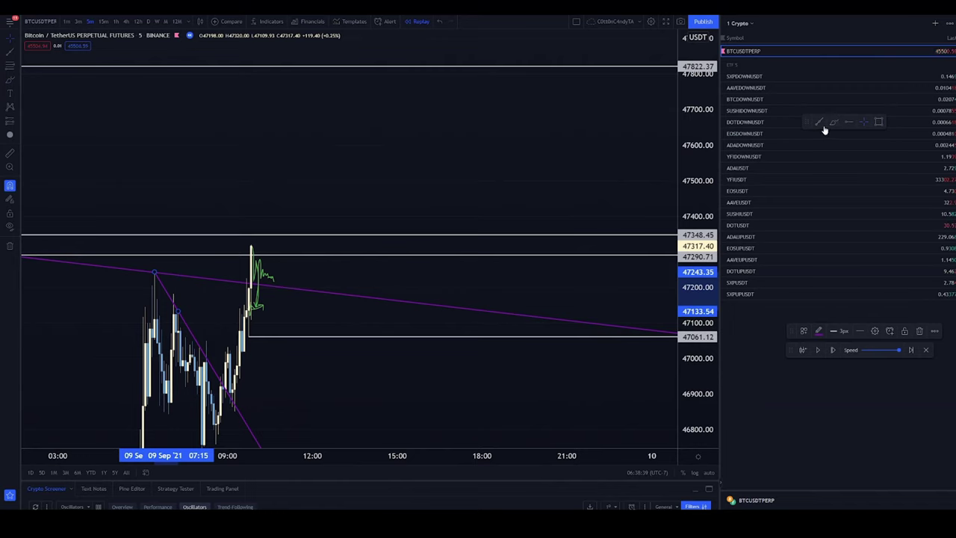
key("Escape")
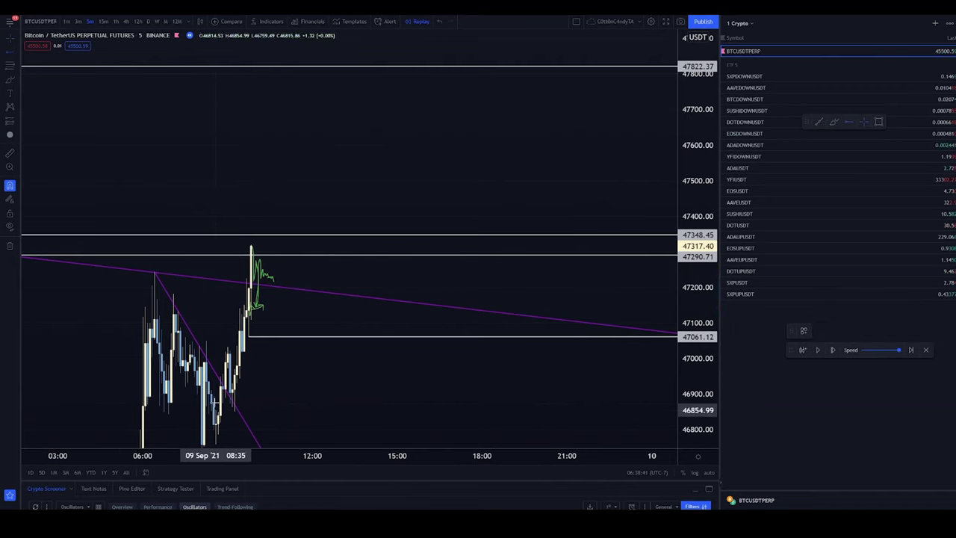
left_click_drag(215, 410, 244, 396)
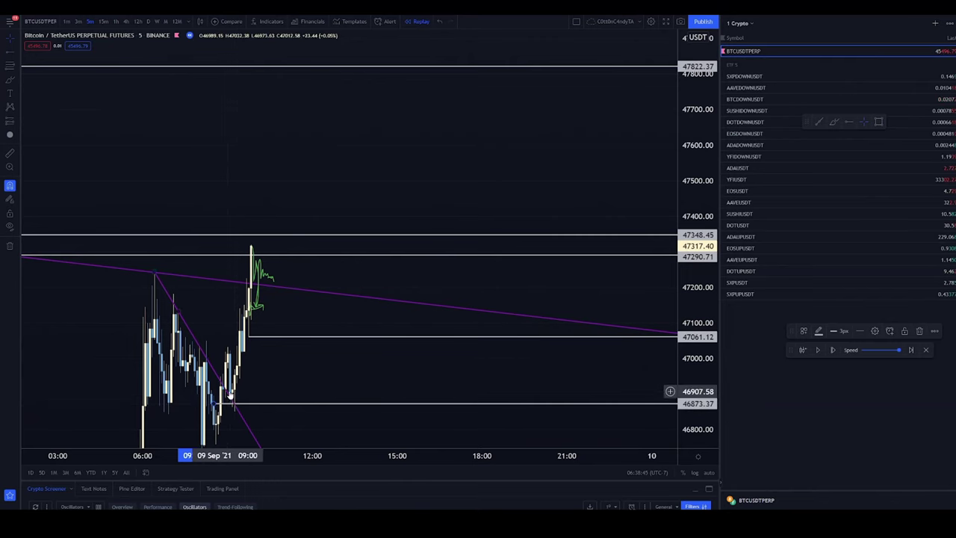
Switch to 15-minute candles and examine the 9 Sep rally against the horizontal rays from 46873.37 to 47822.37
left_click(102, 24)
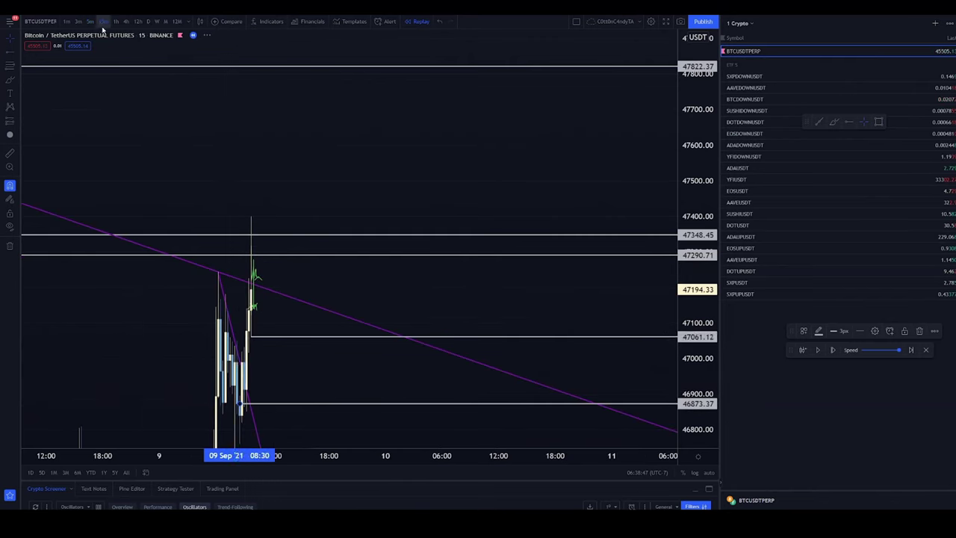
left_click_drag(290, 372, 139, 342)
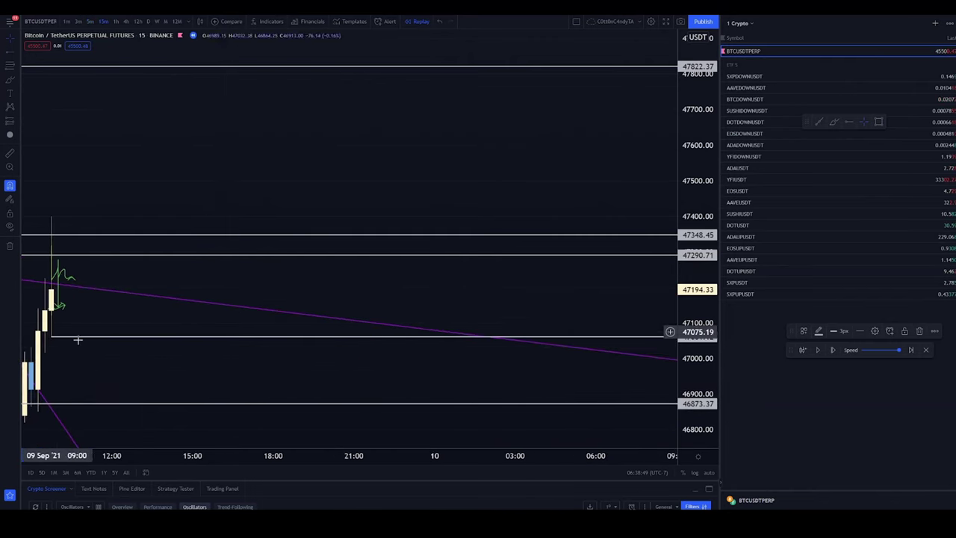
left_click_drag(695, 195, 695, 246)
left_click_drag(75, 263, 321, 263)
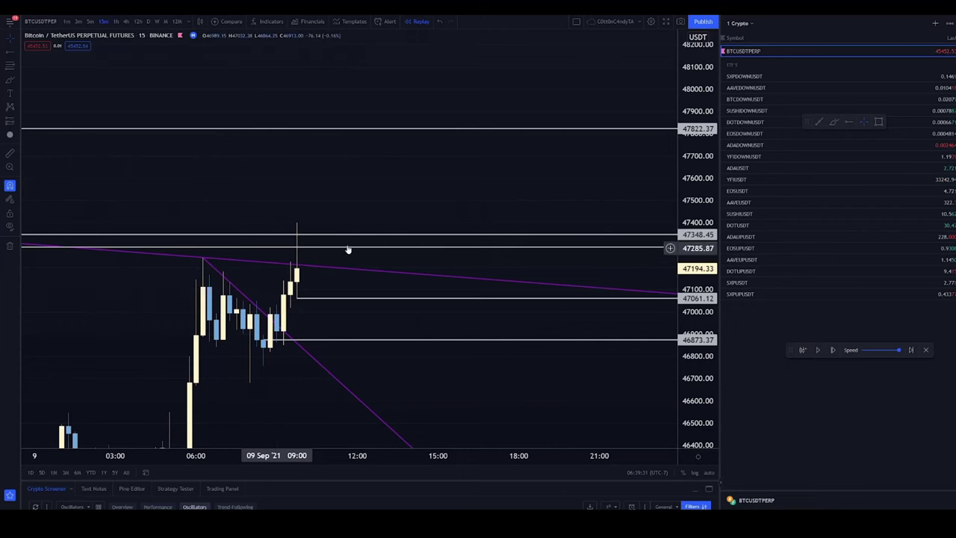
left_click_drag(366, 195, 551, 169)
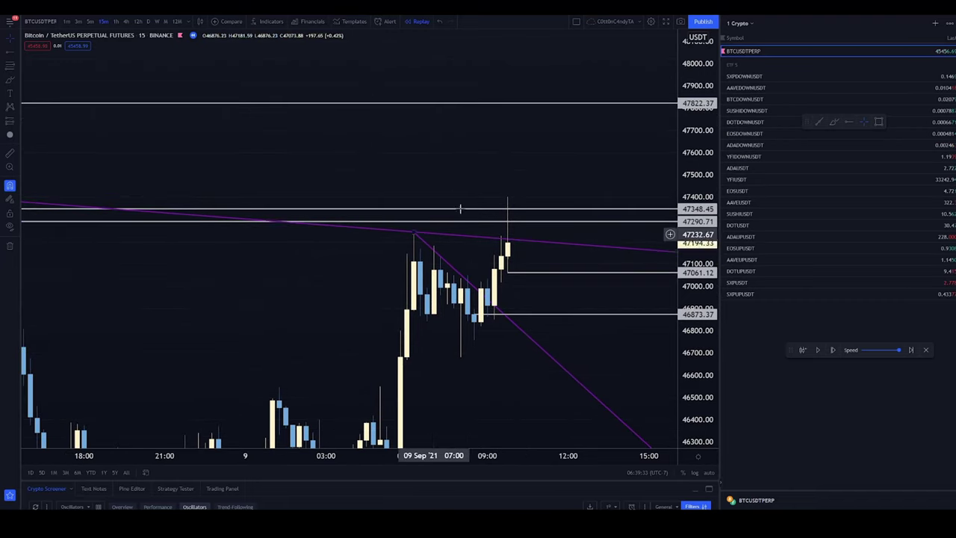
Play the replay forward to about 11:15 on 9 Sep and switch the chart to 1-minute candles
left_click(821, 351)
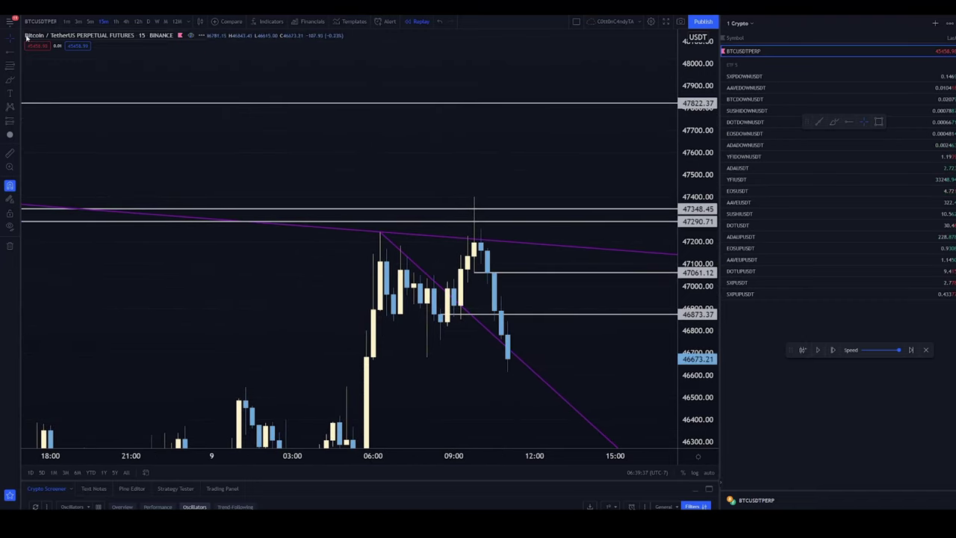
left_click(66, 21)
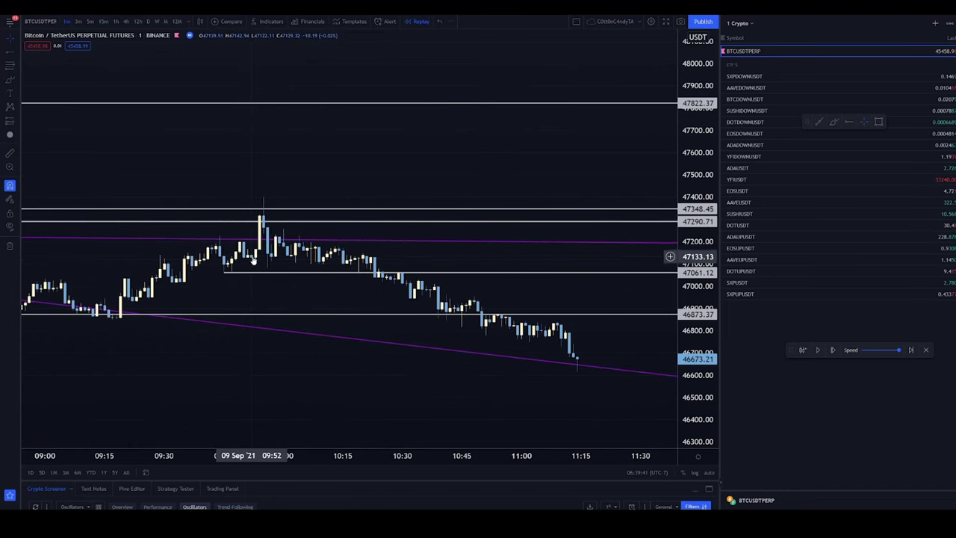
Circle the pullback just after the 9 Sep 09:56 spike with the brush, and undo the stroke
left_click_drag(199, 212, 399, 179)
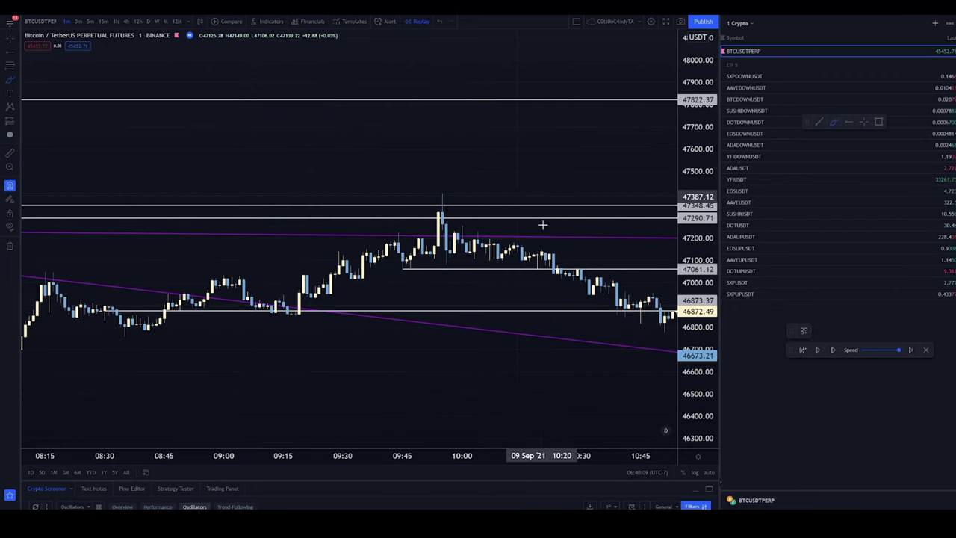
left_click(636, 473)
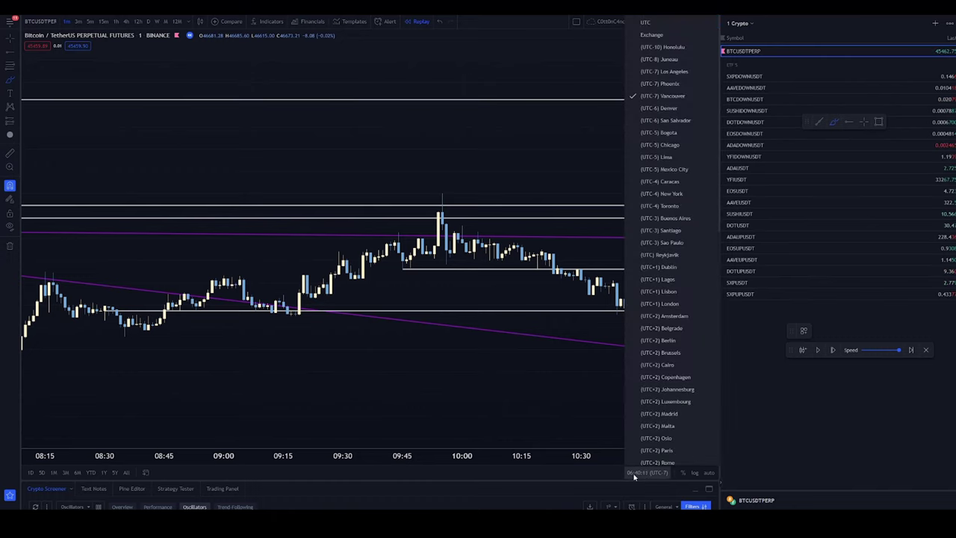
left_click(634, 474)
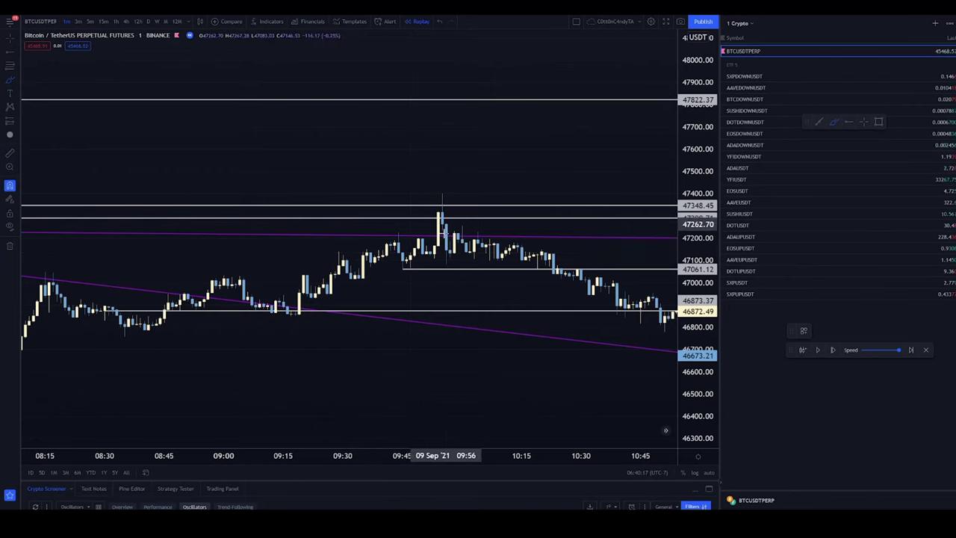
left_click_drag(447, 224, 449, 224)
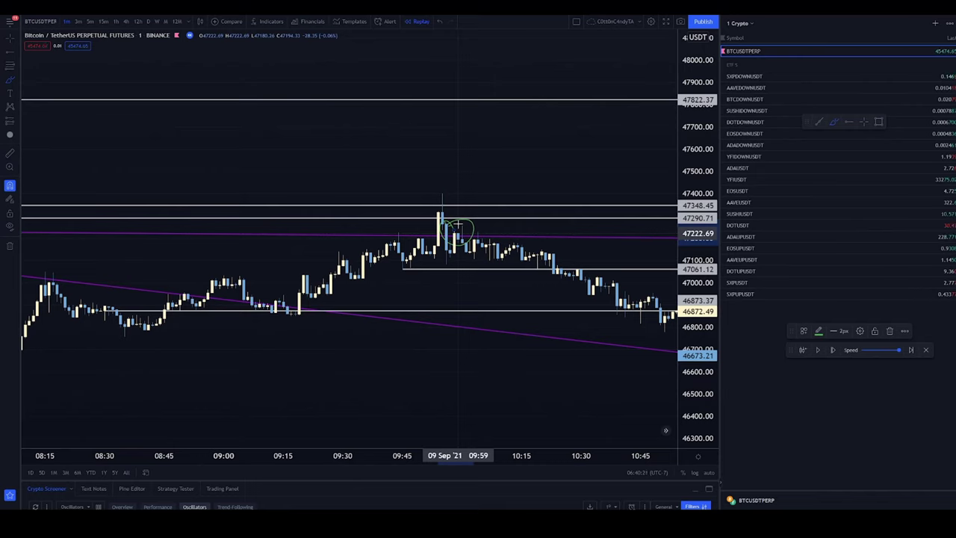
key("ctrl+z")
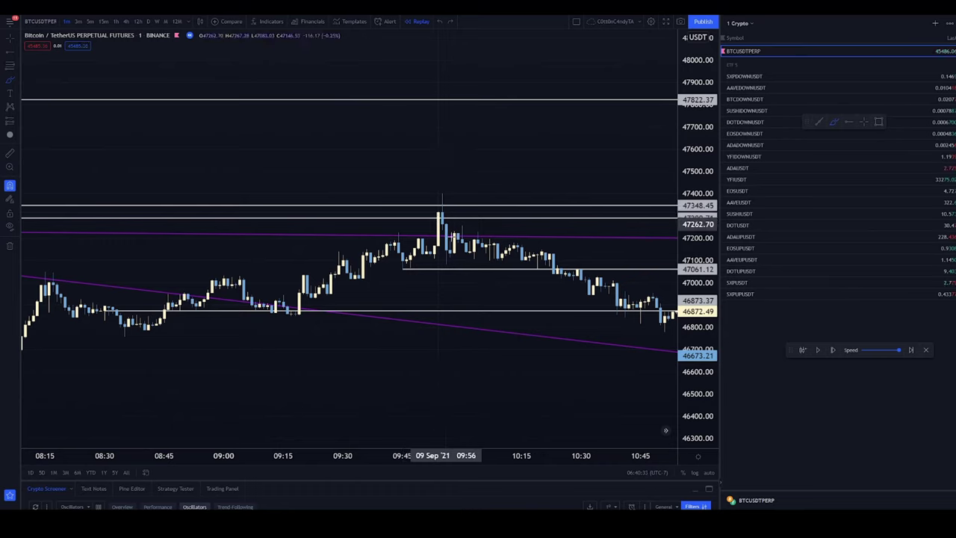
left_click(637, 474)
left_click(637, 473)
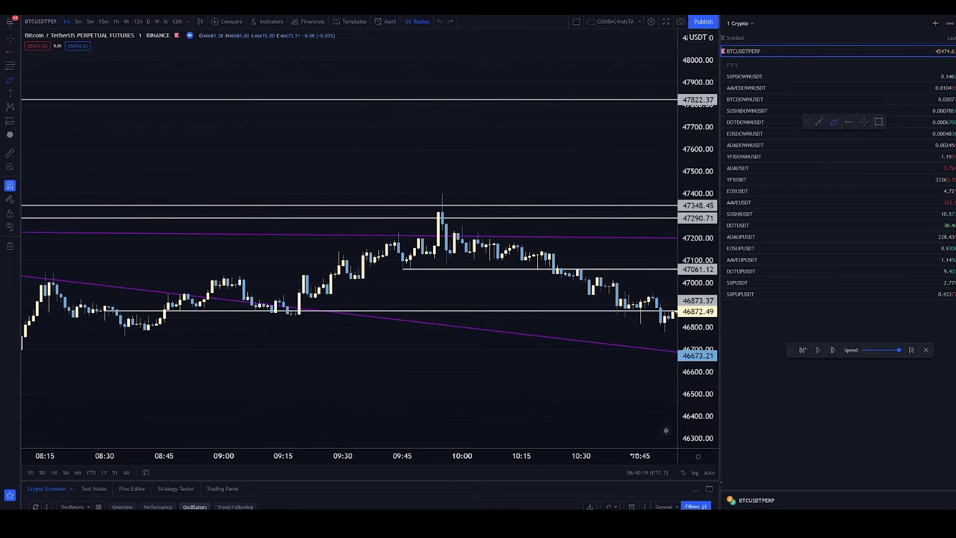
left_click(662, 473)
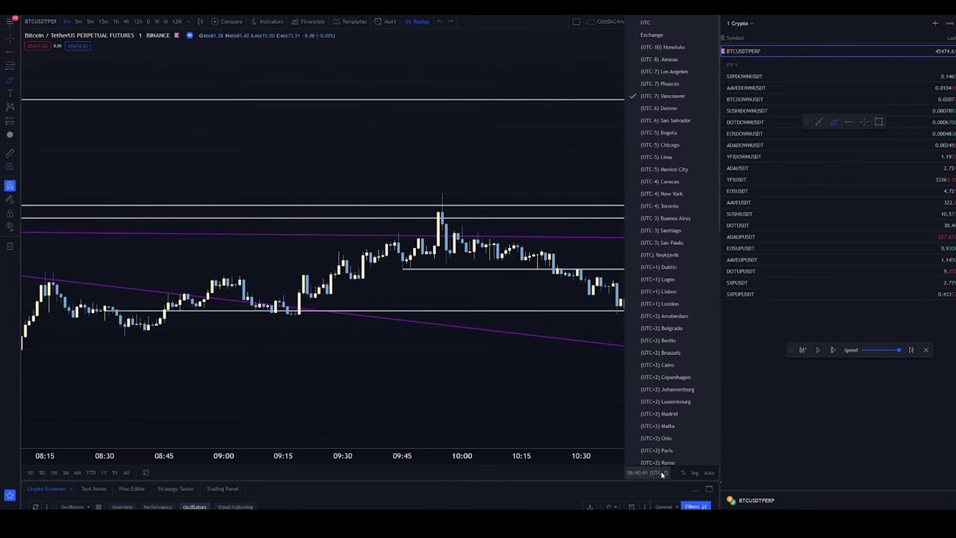
left_click(661, 474)
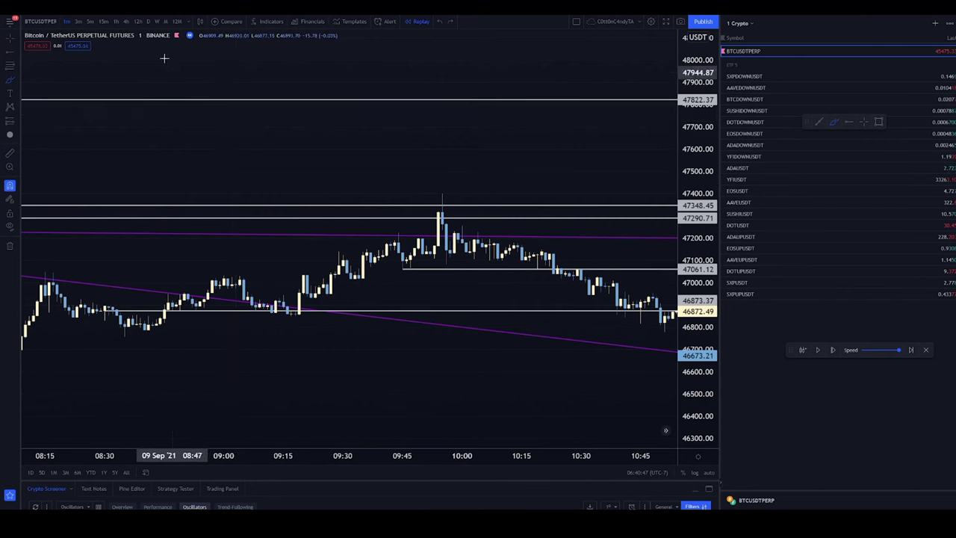
Compare the 9 Sep spike above 47348.45 on 15-minute candles and on 1-minute candles
left_click(105, 23)
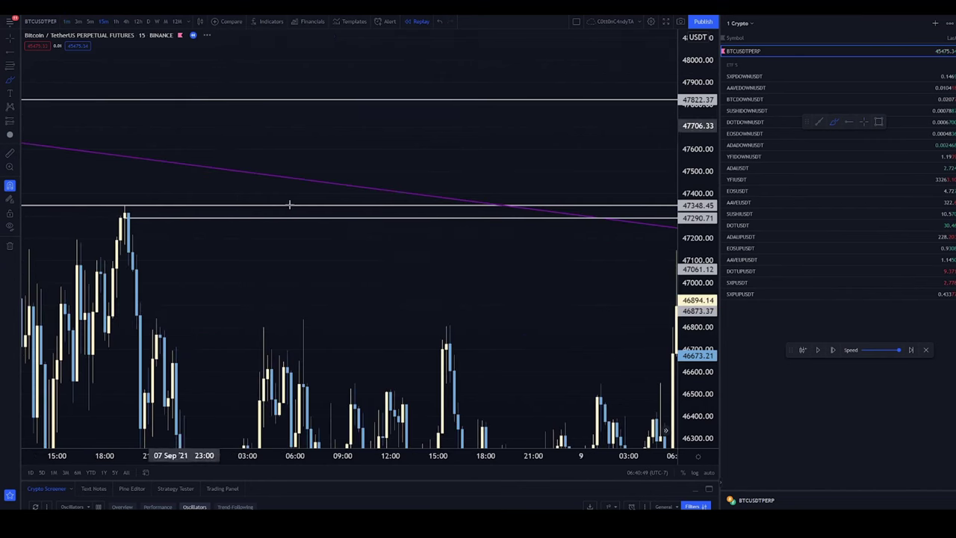
left_click_drag(435, 288, 247, 276)
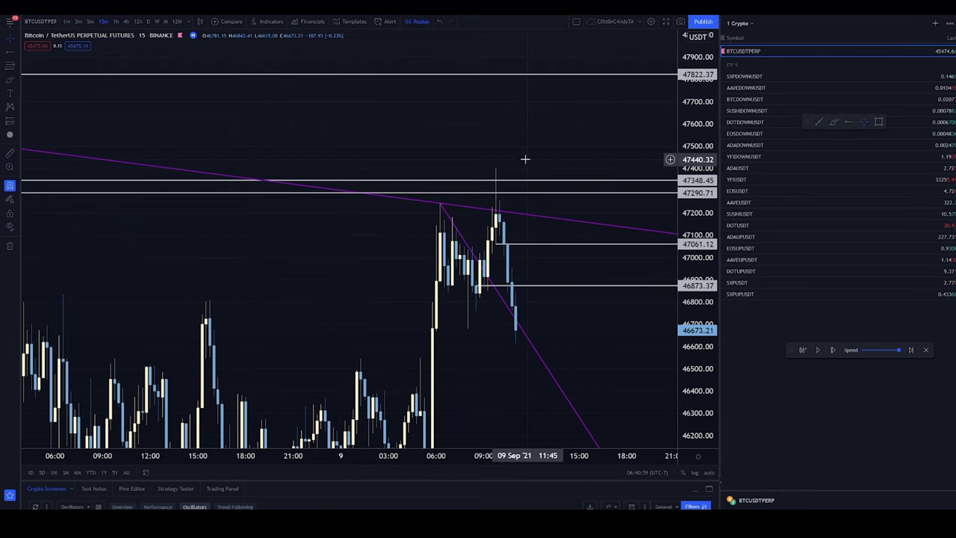
left_click(66, 22)
scroll(224, 149, "down", 4)
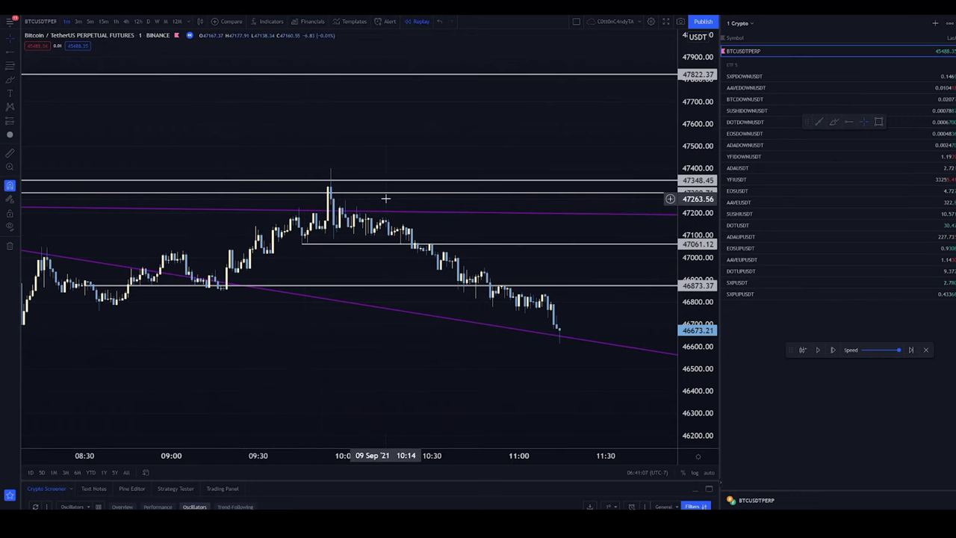
scroll(374, 196, "down", 2)
scroll(420, 145, "down", 2)
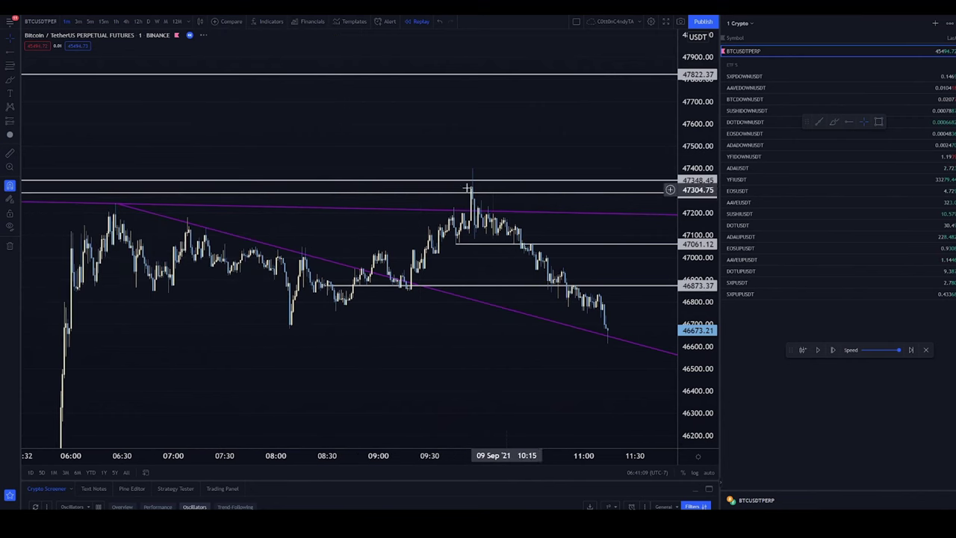
scroll(418, 141, "up", 2)
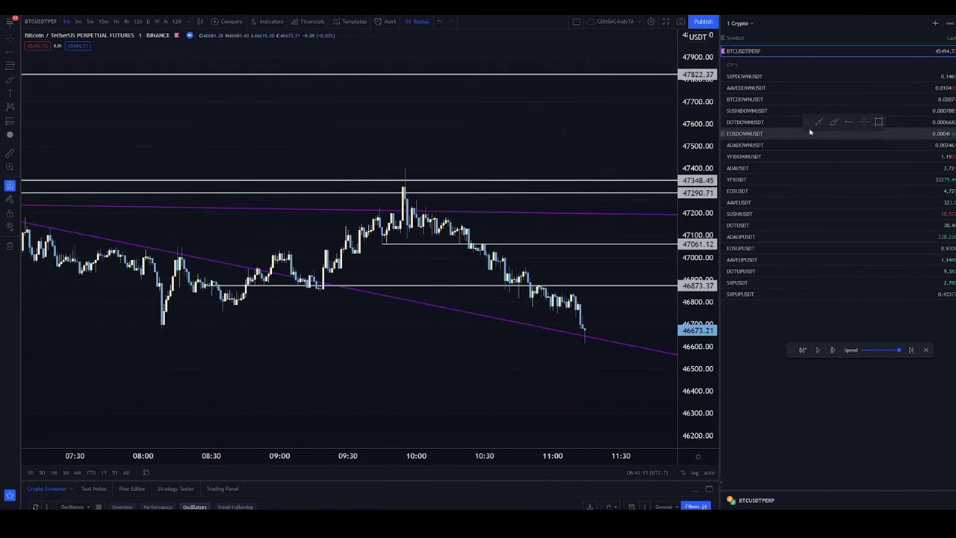
Sketch brush loops and projected price paths around the 9 Sep 10:00 high, and undo all the strokes
left_click(834, 122)
mouse_move(418, 176)
left_mouse_down()
mouse_move(401, 200)
mouse_move(418, 158)
mouse_move(467, 198)
mouse_move(500, 207)
mouse_move(377, 200)
mouse_move(556, 177)
left_mouse_up()
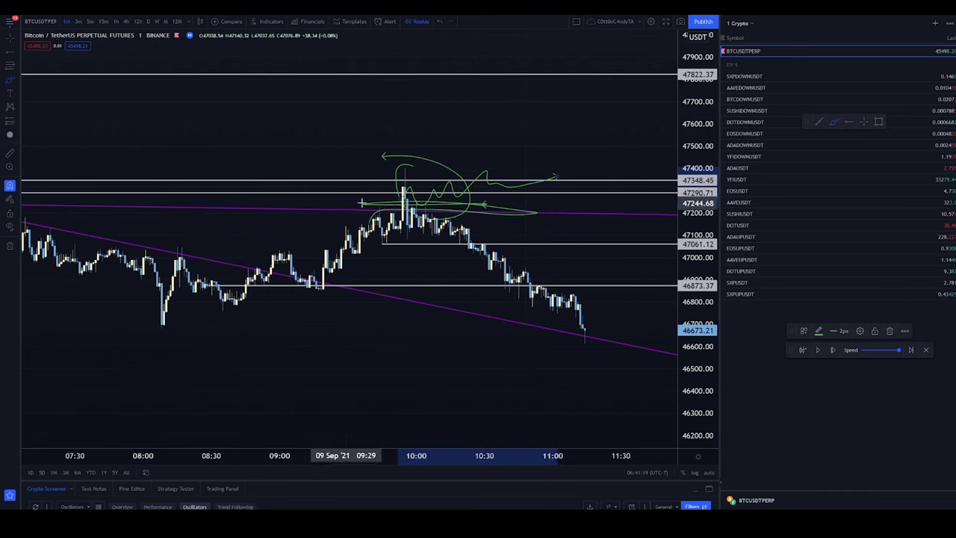
left_click_drag(302, 212, 613, 223)
key("ctrl+z")
key("ctrl+z")
key("ctrl+z")
key("ctrl+z")
key("ctrl+z")
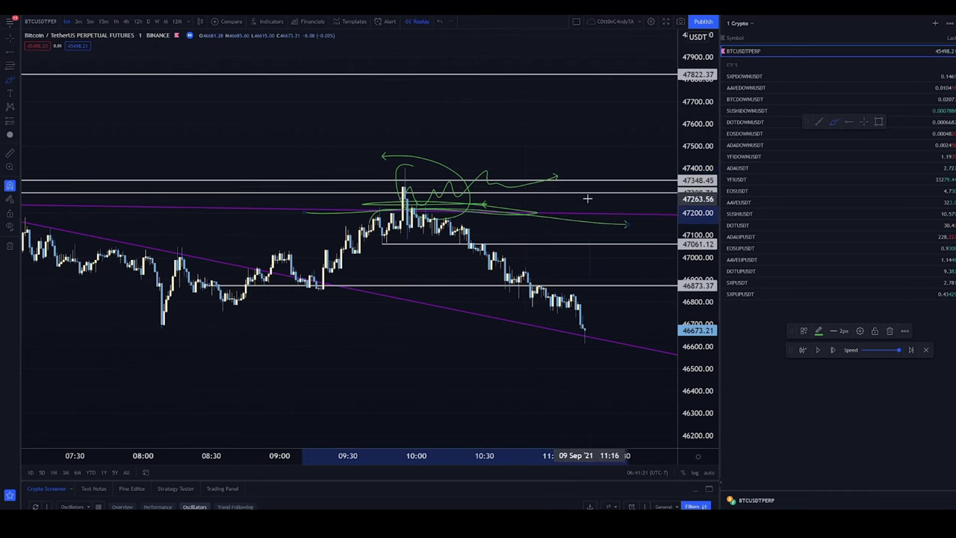
key("ctrl+y")
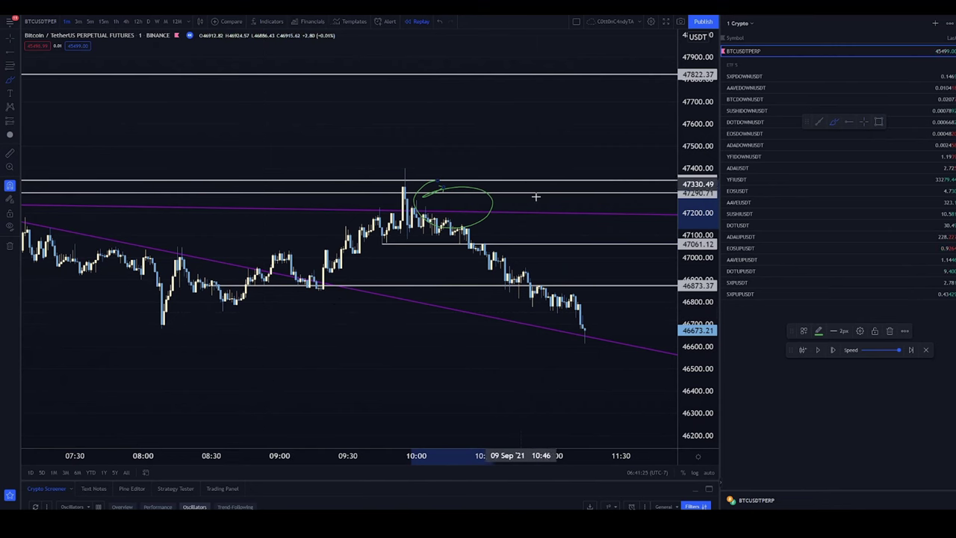
key("ctrl+z")
Play the replay forward to about 12:15 on 9 Sep and switch the chart to 5-minute candles
left_click(819, 350)
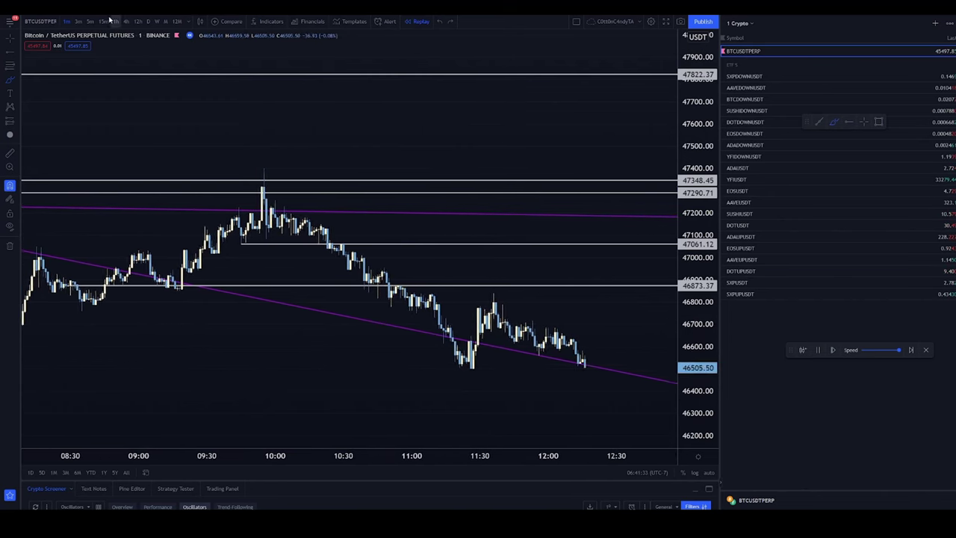
key("5")
key("Return")
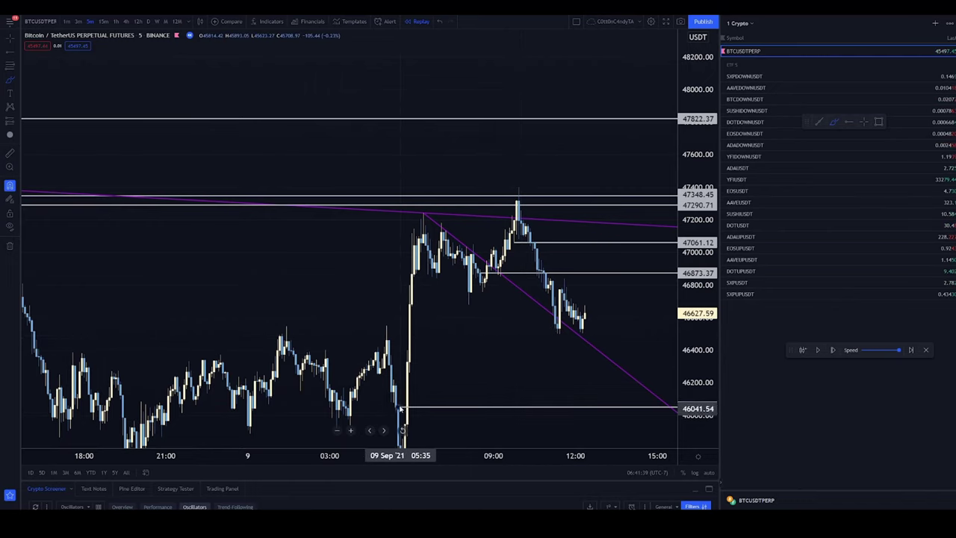
Move the lowest horizontal ray to 46546.08, starting near 01:00 on 9 Sep, and switch to 15-minute candles
left_click_drag(400, 410, 392, 332)
key("ctrl+z")
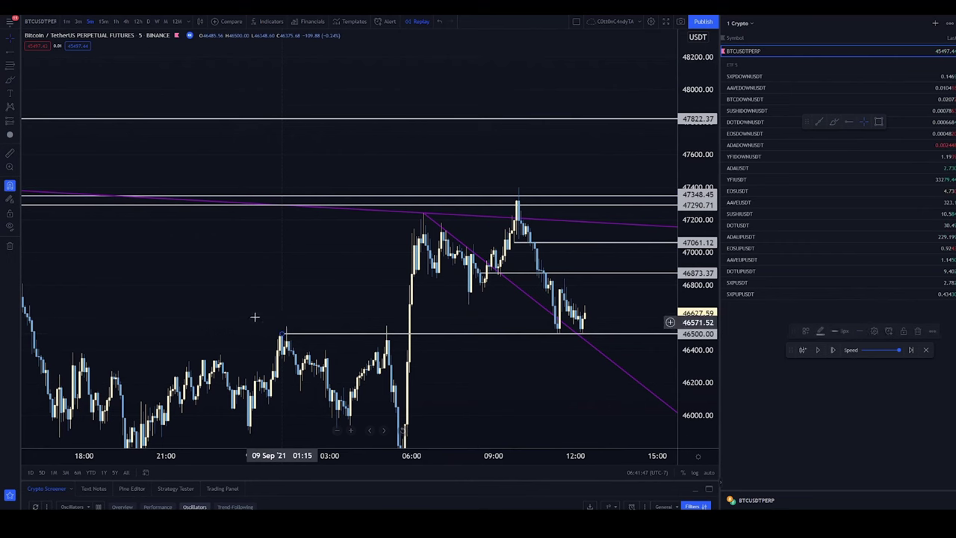
left_click(103, 21)
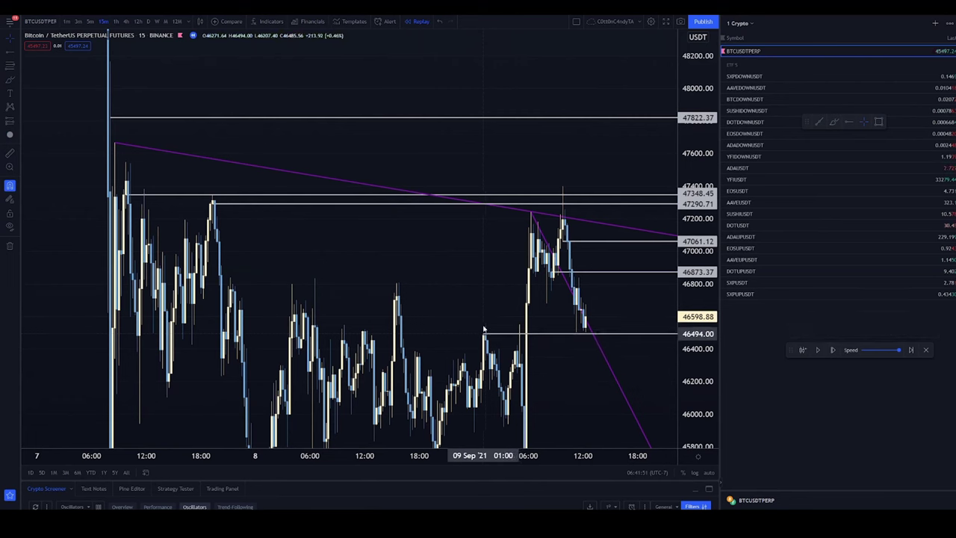
left_click_drag(508, 292, 409, 285)
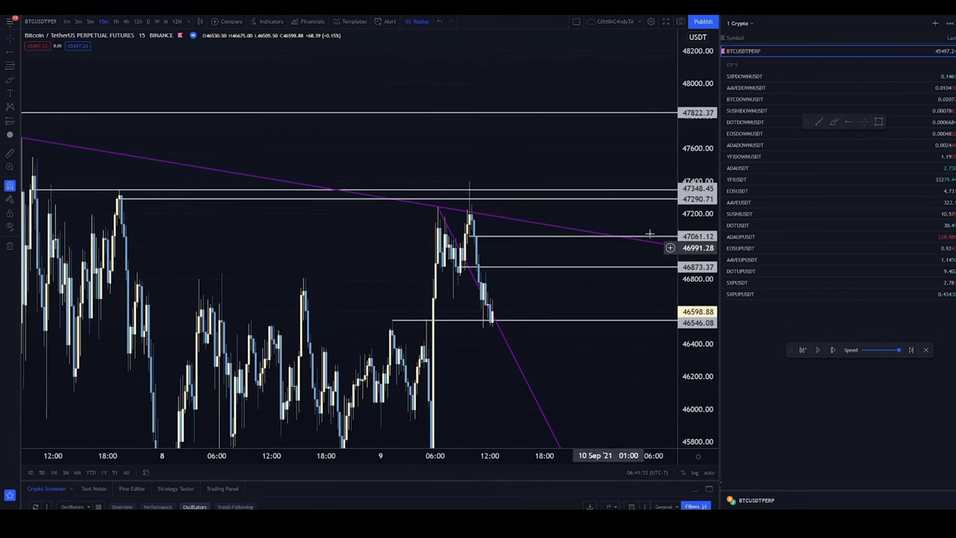
Play the replay forward on 15-minute candles to about 19:00 on 9 Sep
left_click(819, 351)
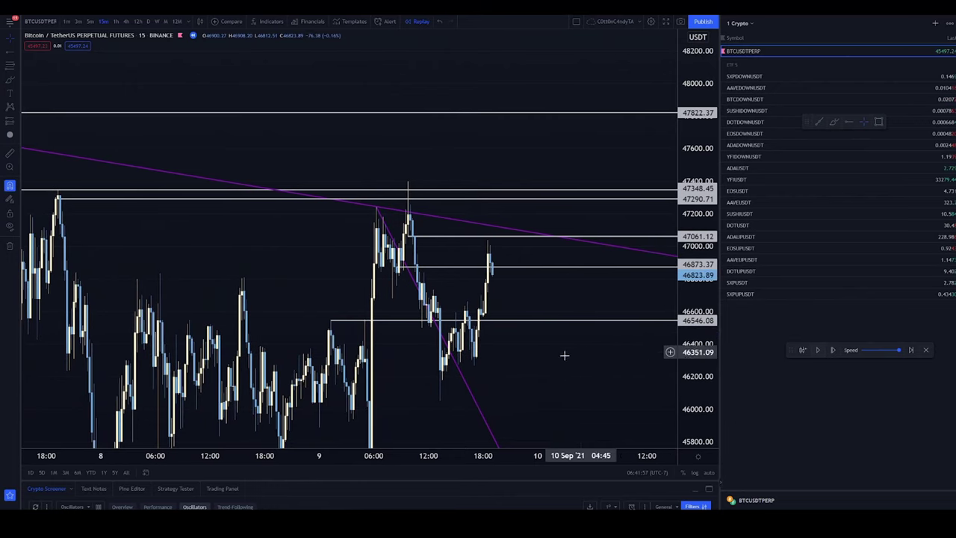
left_click_drag(563, 354, 331, 165)
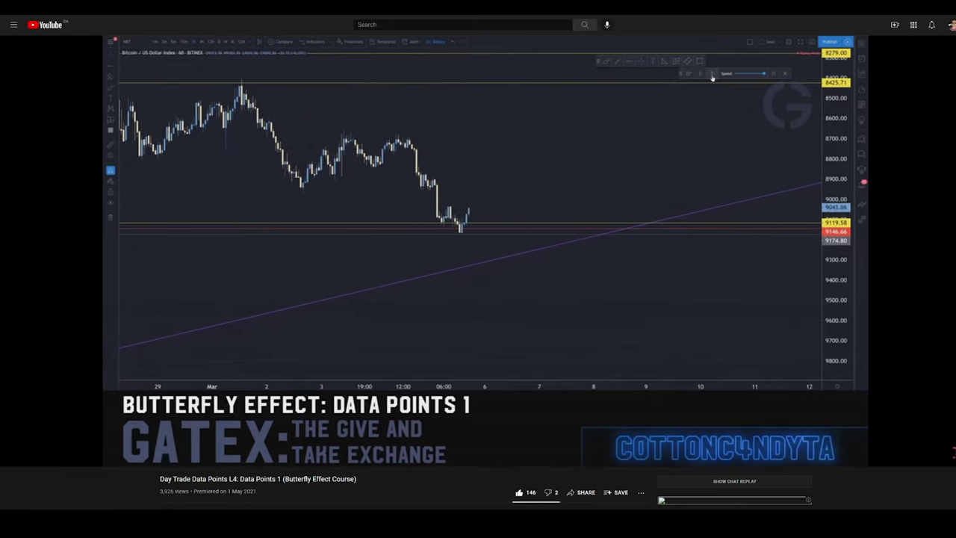
Switch to YouTube and watch the "Day Trade Data Points L4: Data Points 1" video
left_click(449, 250)
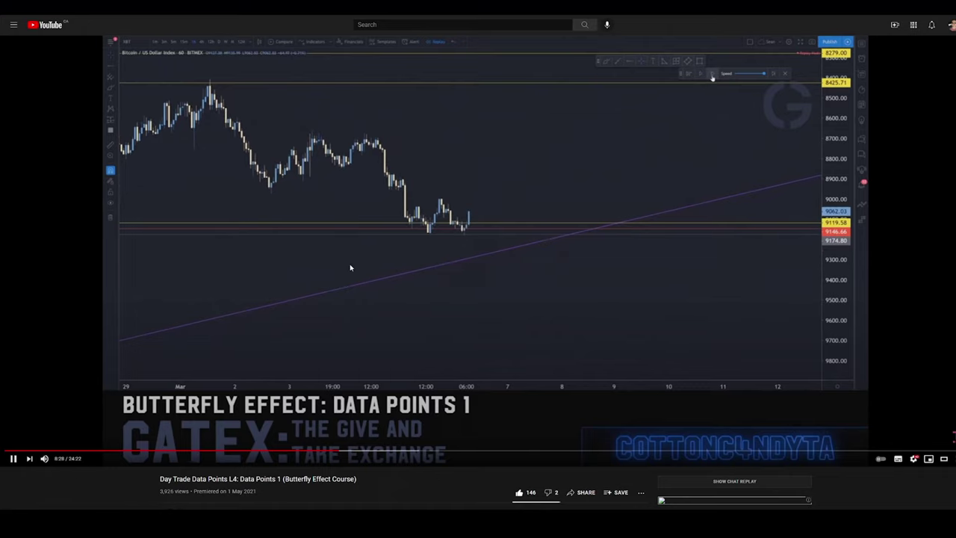
left_click(389, 250)
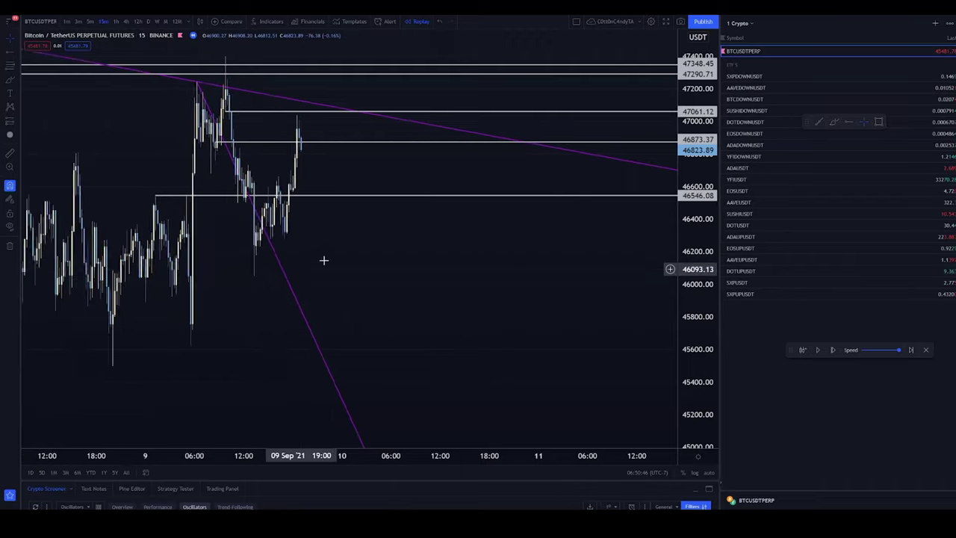
On 4-hour candles, draw an ascending trendline from the 31 Aug 17:00 low at 46550.99 through the 4 Sep low
scroll(486, 232, "down", 5)
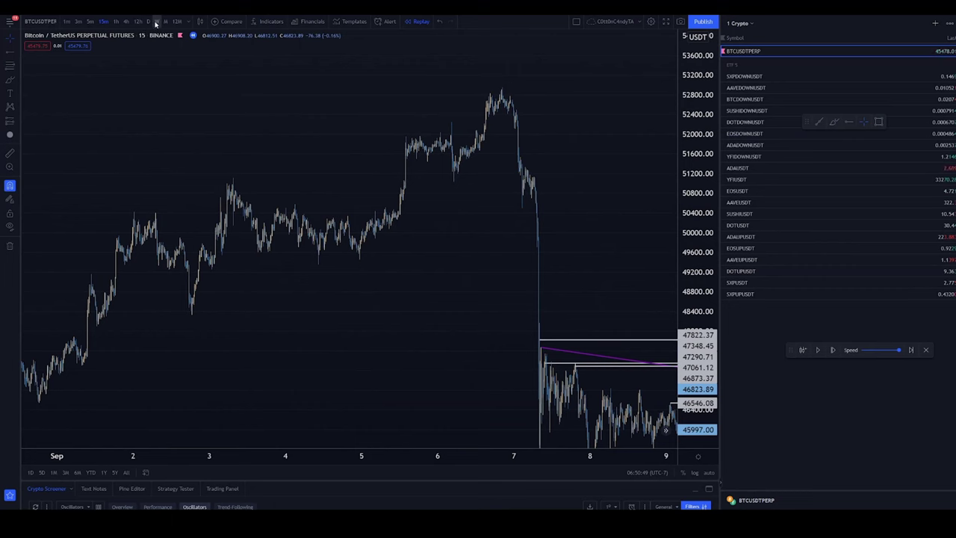
left_click(127, 22)
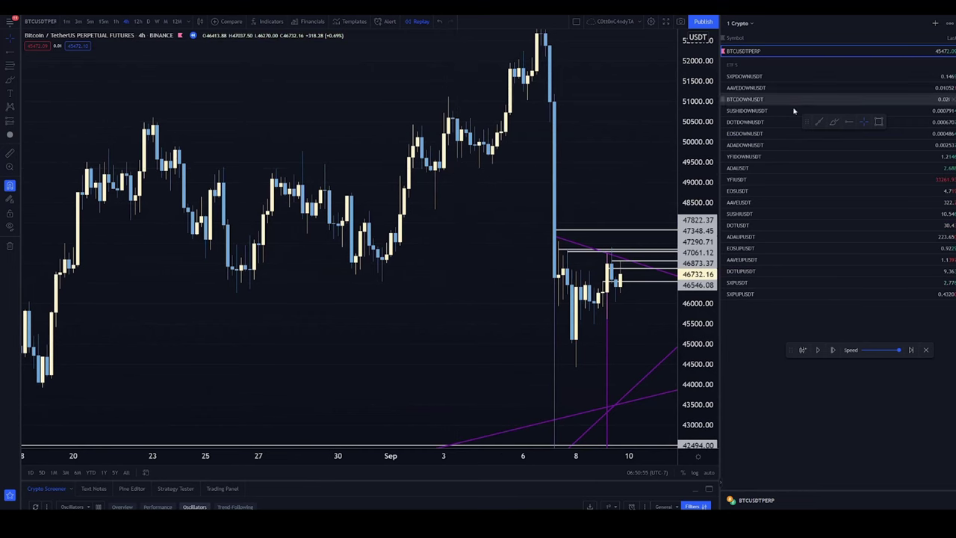
left_click(347, 323)
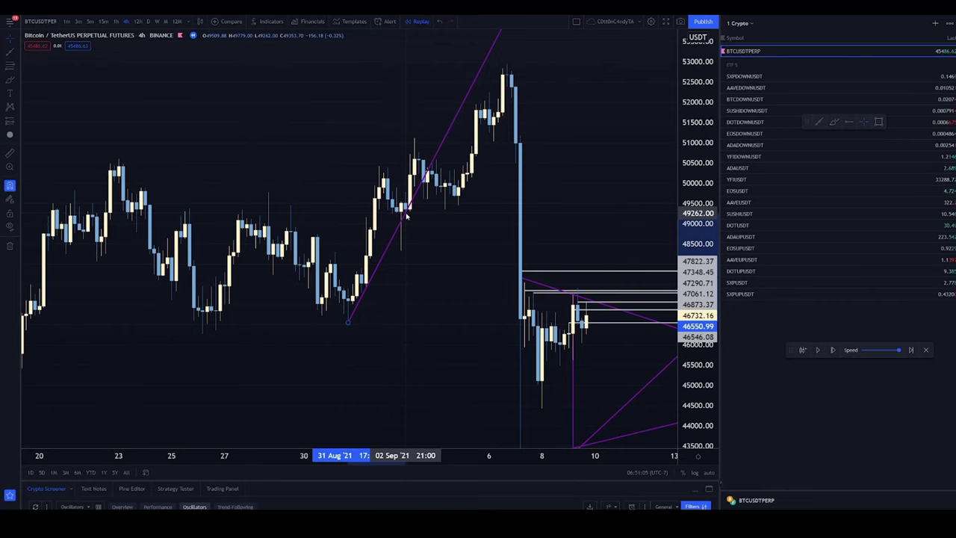
left_click(453, 199)
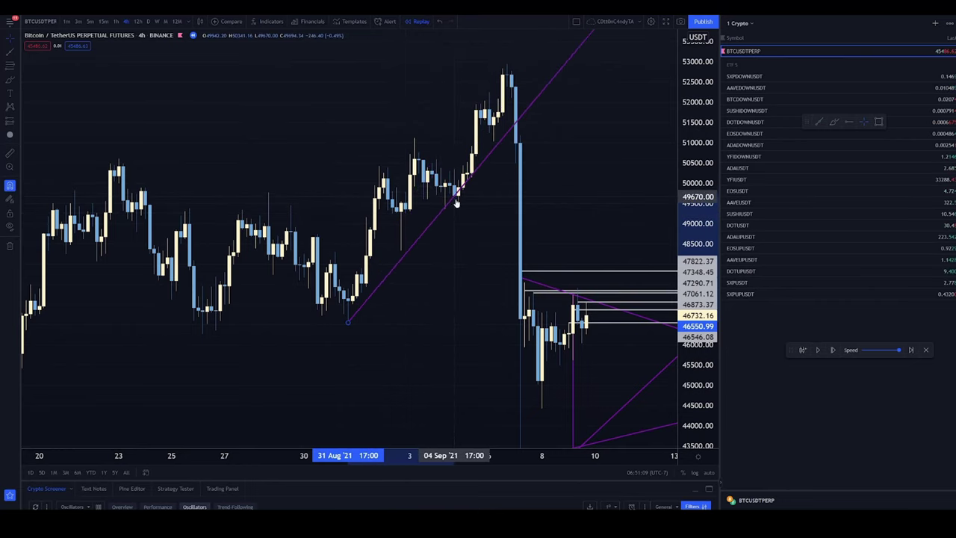
Draw a rising trendline from the 6 Aug low at 42392.34 through 42785.00 at 17:00 on 8 Aug
scroll(493, 264, "down", 3)
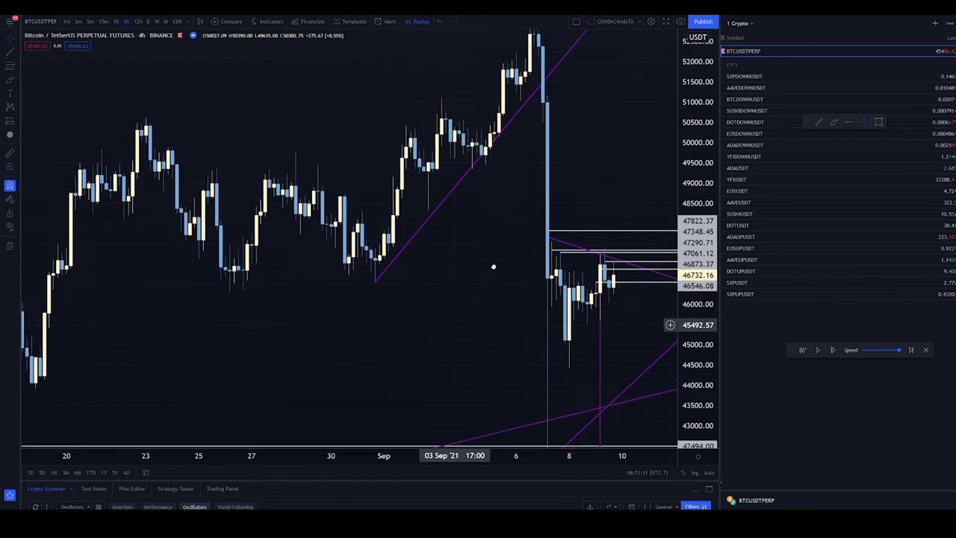
left_click_drag(421, 273, 455, 213)
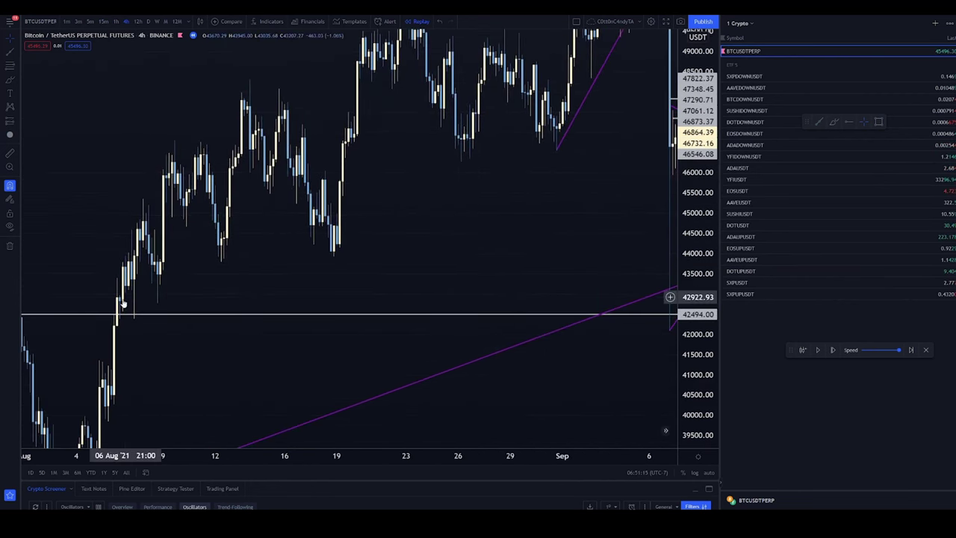
left_click(820, 122)
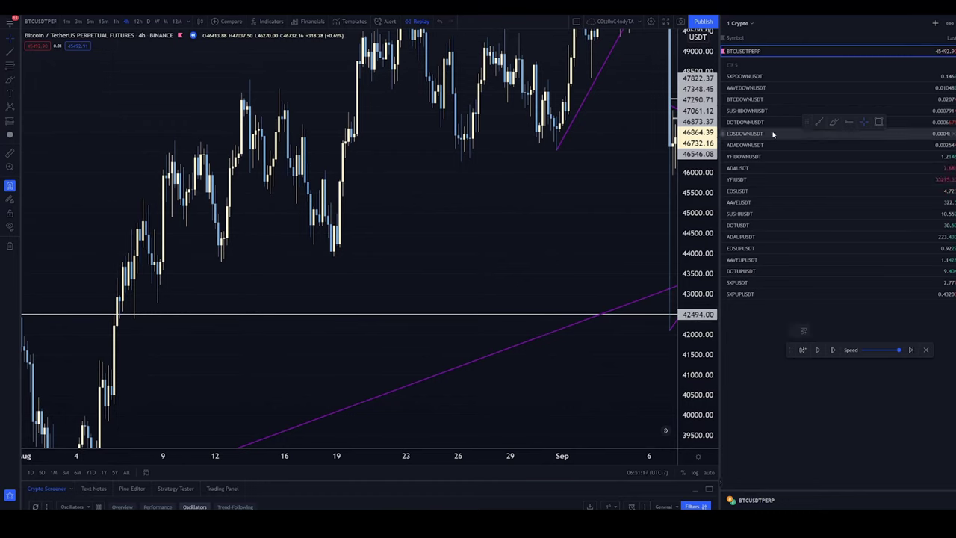
left_click(120, 318)
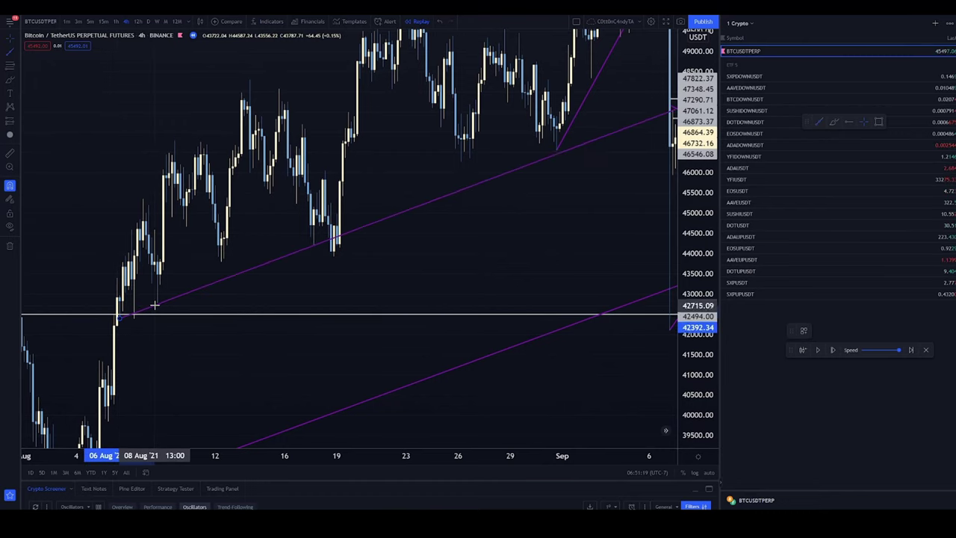
left_click(157, 303)
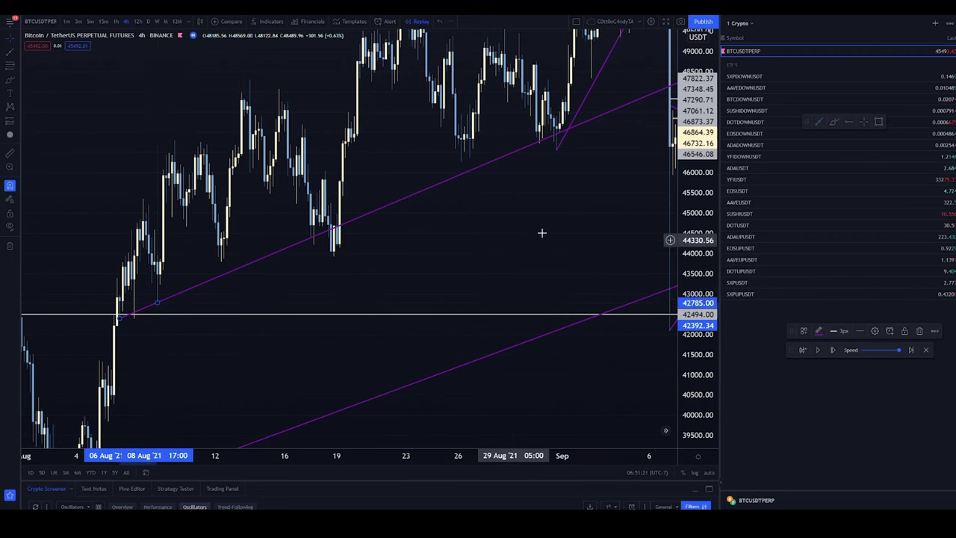
left_click_drag(542, 230, 405, 256)
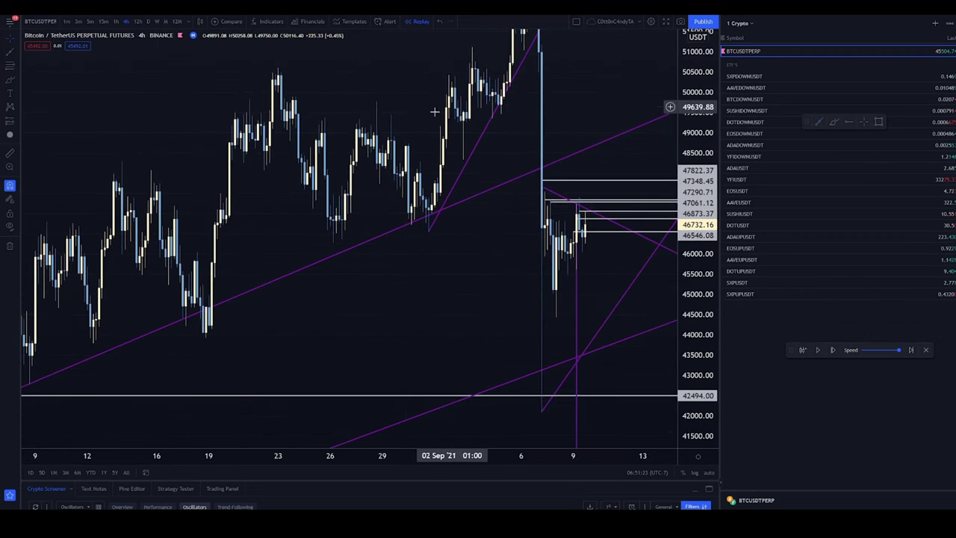
On 4-hour candles, add a horizontal ray starting at 1 Sep 05:00 at 47744.99
left_click_drag(510, 127, 496, 171)
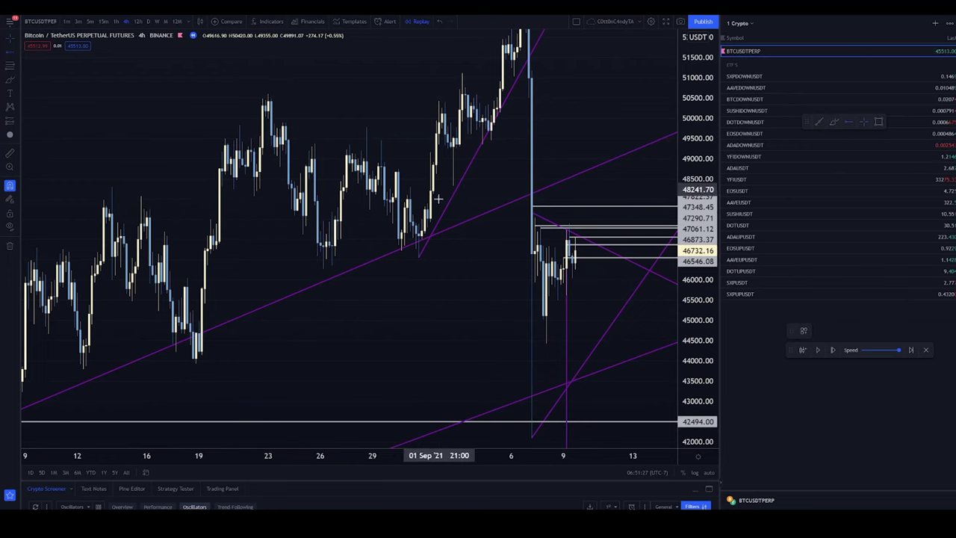
left_click(413, 186)
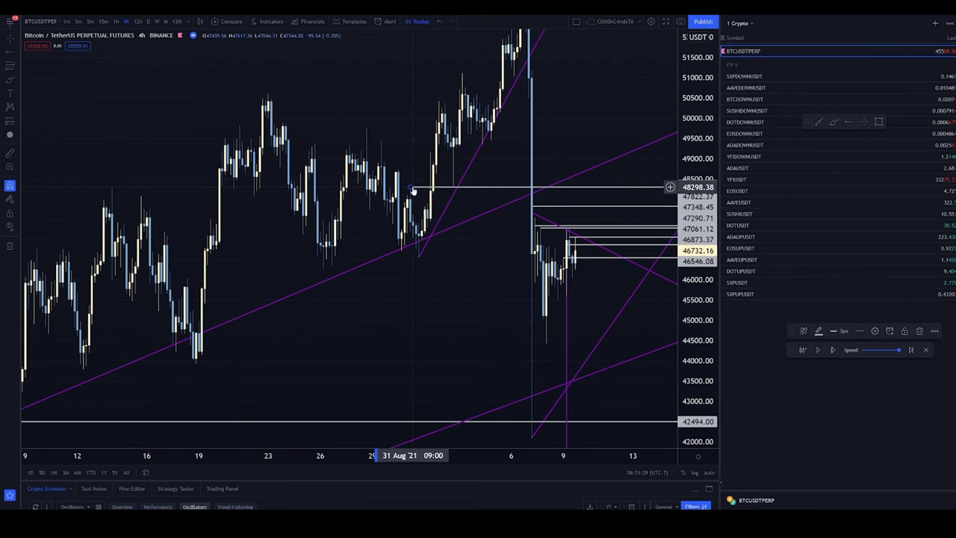
mouse_move(411, 188)
left_mouse_down()
mouse_move(428, 212)
mouse_move(538, 210)
mouse_move(530, 221)
left_mouse_up()
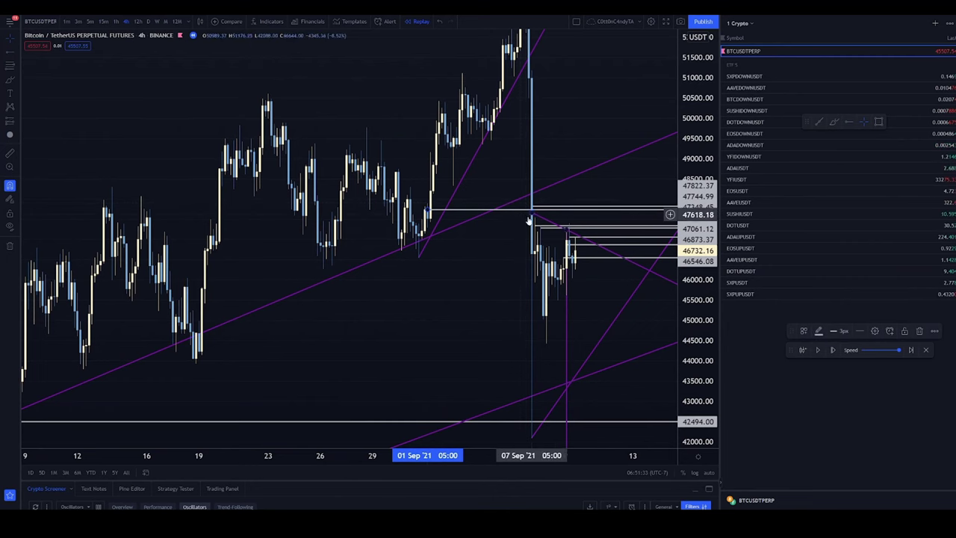
left_click_drag(63, 336, 133, 337)
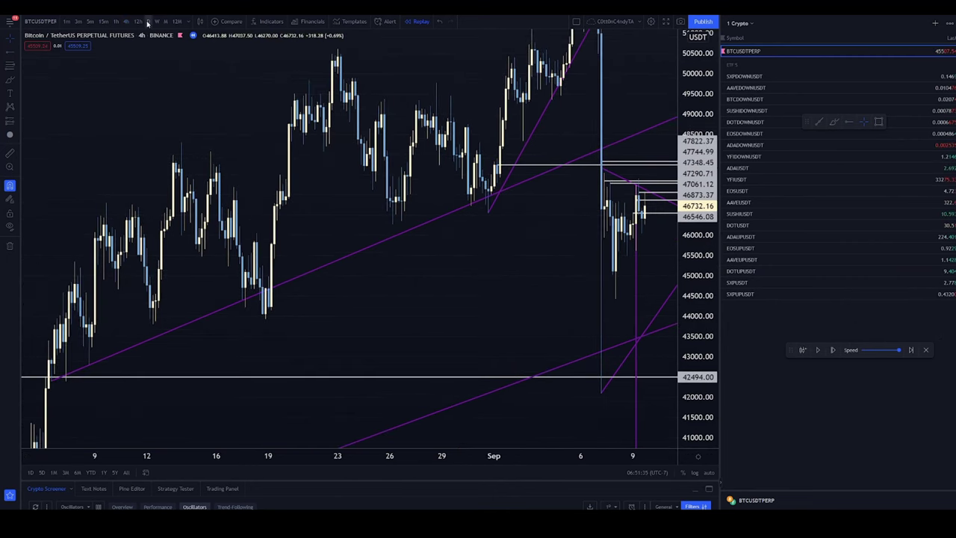
Examine the early September drop against the trendlines and the 42494.00 level on daily candles
type("1D")
key("Return")
scroll(470, 340, "up", 4)
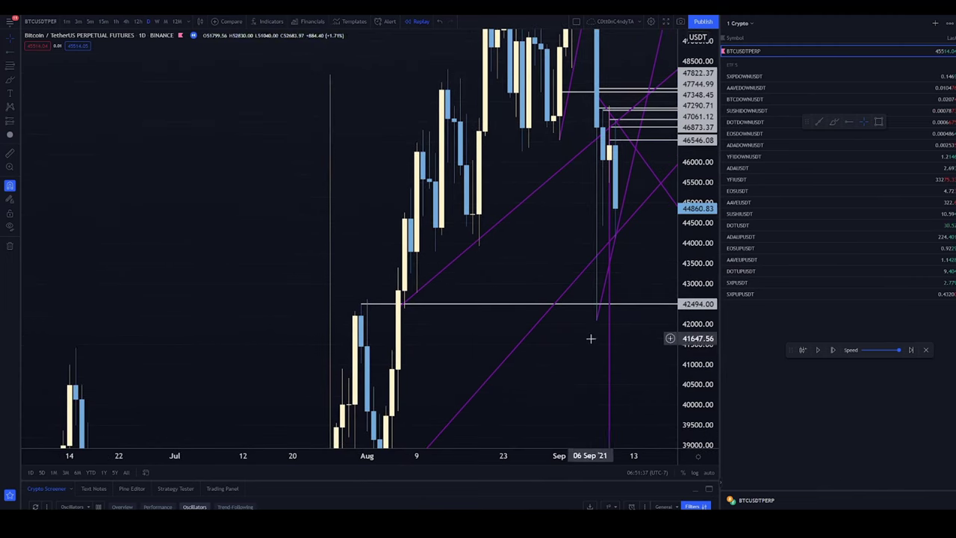
double_click(694, 273)
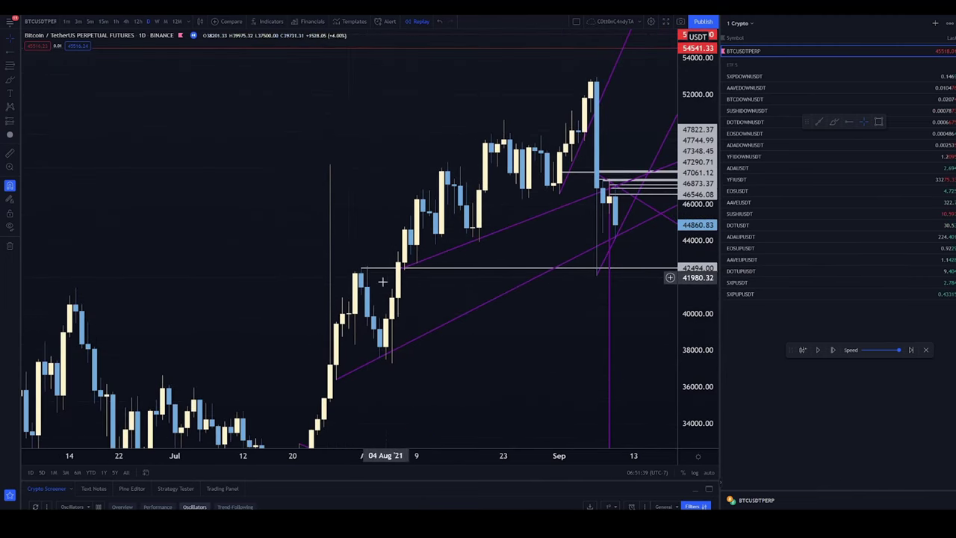
scroll(568, 256, "up", 5)
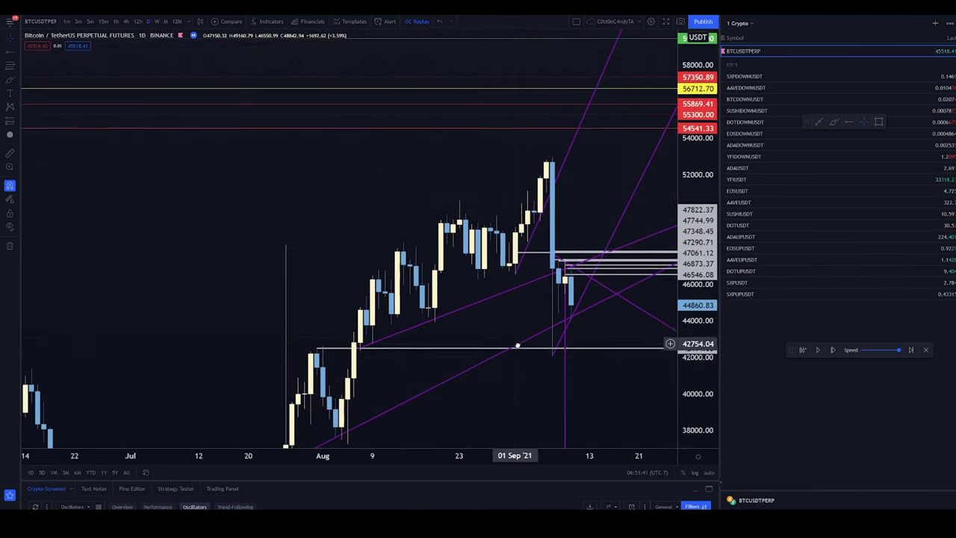
On hourly candles, restart the replay from about 09:00 on 7 Sep
left_click(115, 21)
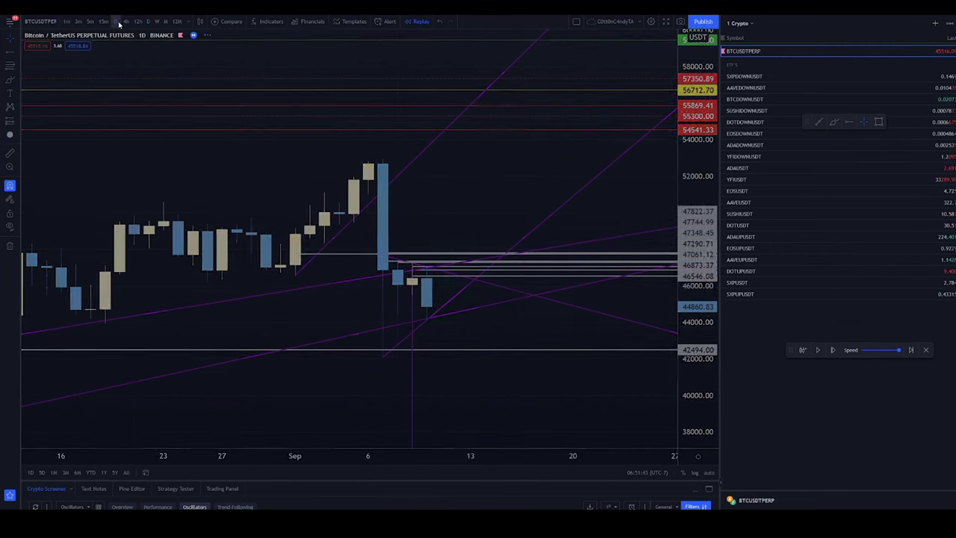
scroll(232, 199, "down", 5)
left_click_drag(338, 225, 369, 237)
scroll(419, 246, "down", 3)
left_click_drag(699, 387, 699, 215)
left_click_drag(550, 275, 498, 228)
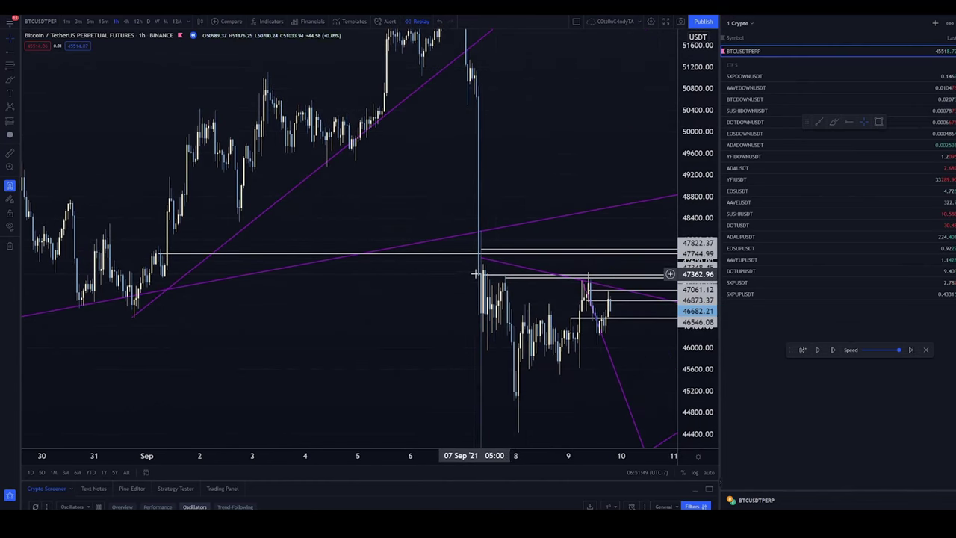
left_click(419, 21)
left_click(521, 284)
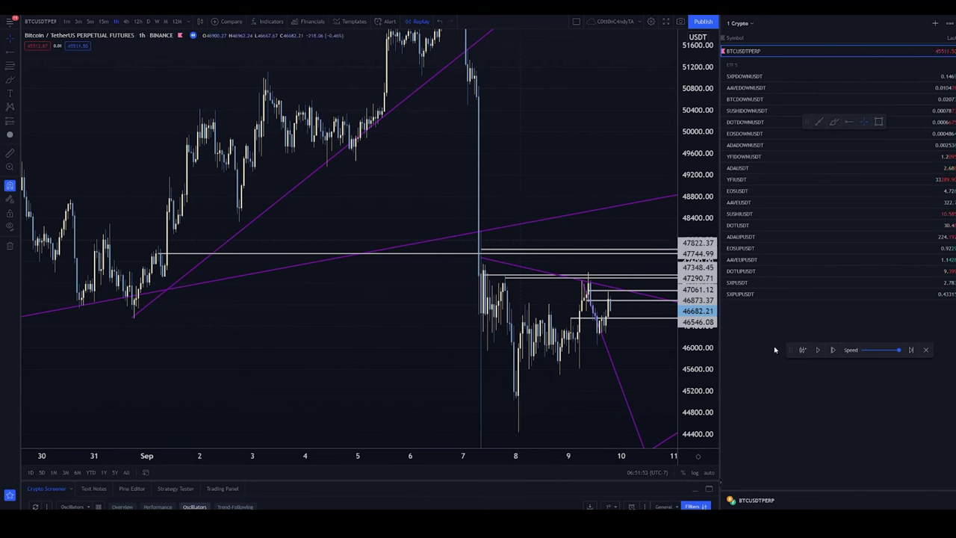
left_click(803, 350)
left_click(498, 241)
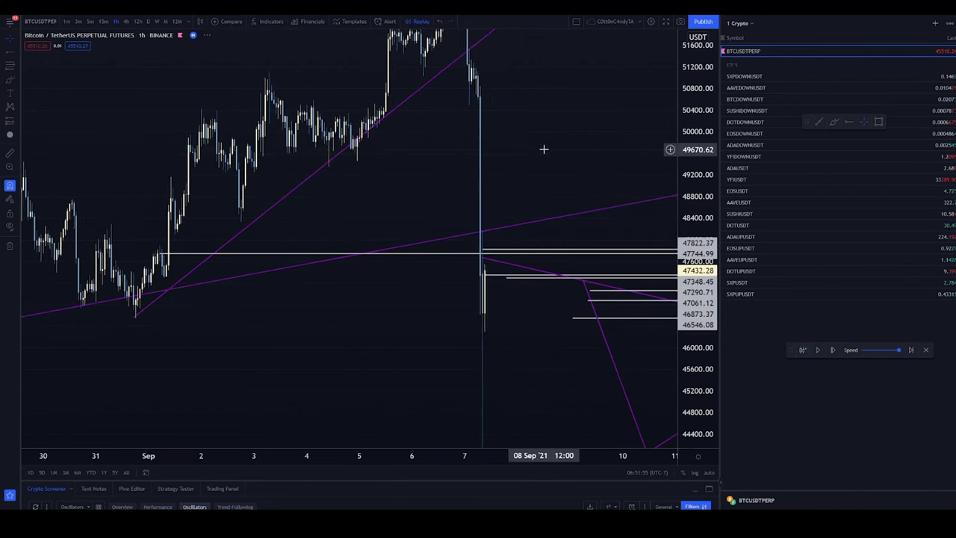
Compare the 7 Sep crash with the horizontal levels and rising trendlines on hourly, 4-hour and daily candles
scroll(553, 153, "up", 5)
scroll(426, 235, "down", 5)
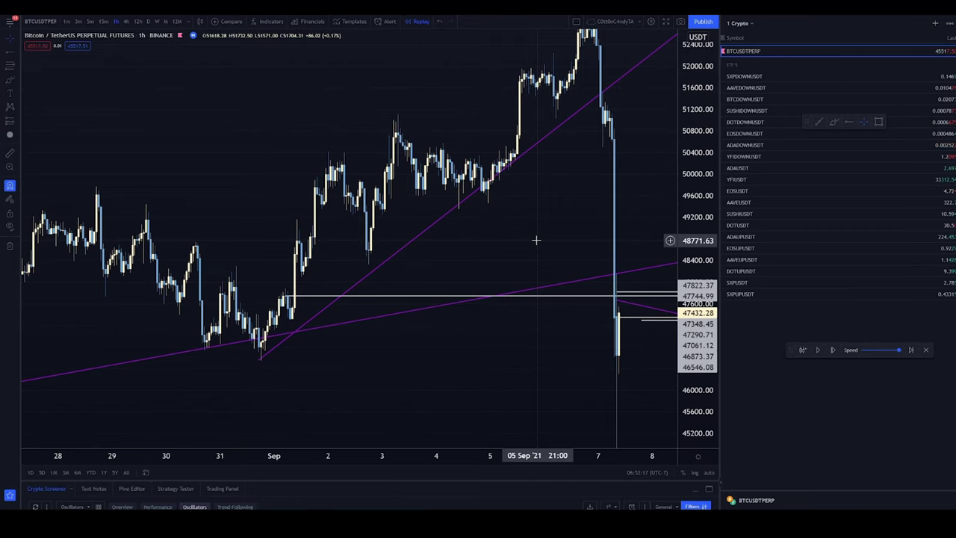
mouse_move(537, 227)
left_mouse_down()
mouse_move(412, 214)
mouse_move(441, 207)
mouse_move(438, 179)
left_mouse_up()
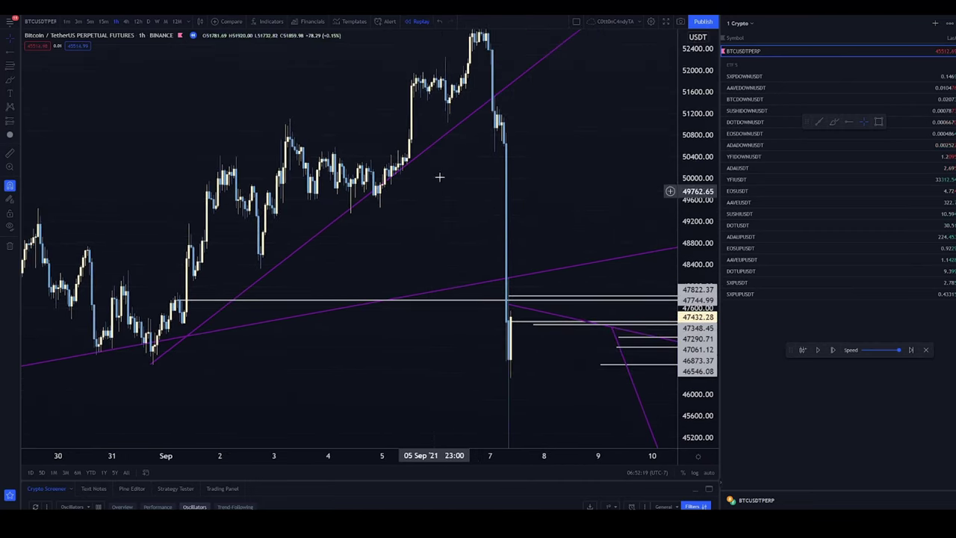
left_click(126, 22)
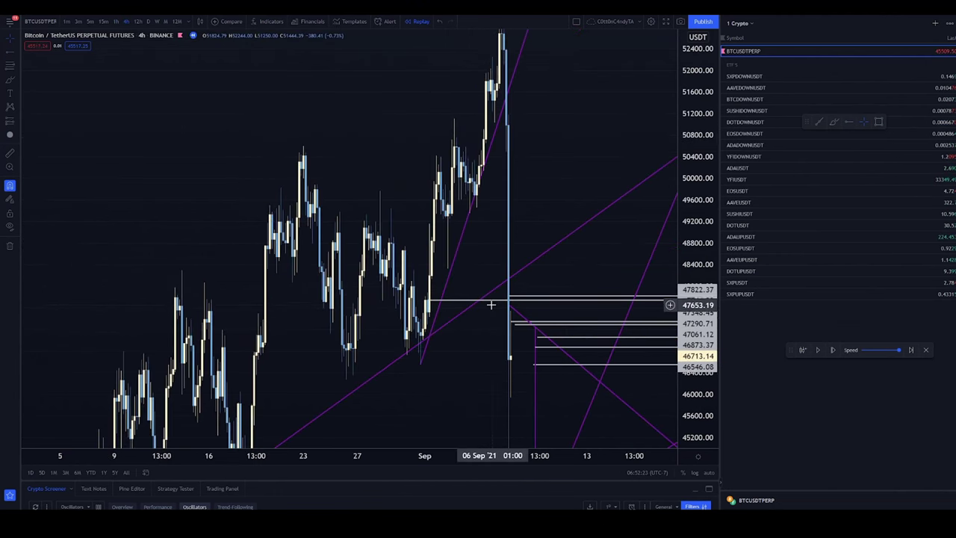
left_click_drag(485, 348, 501, 172)
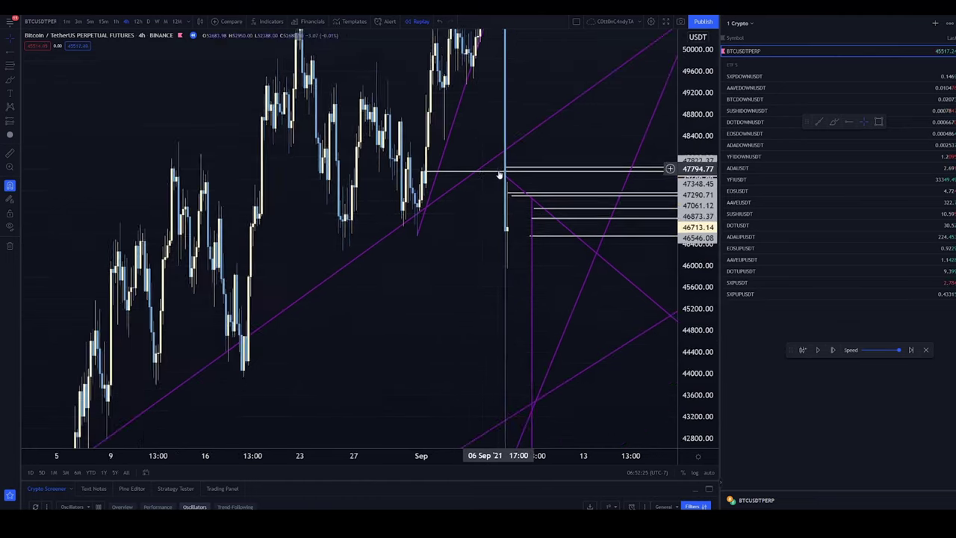
left_click(147, 22)
scroll(491, 376, "up", 5)
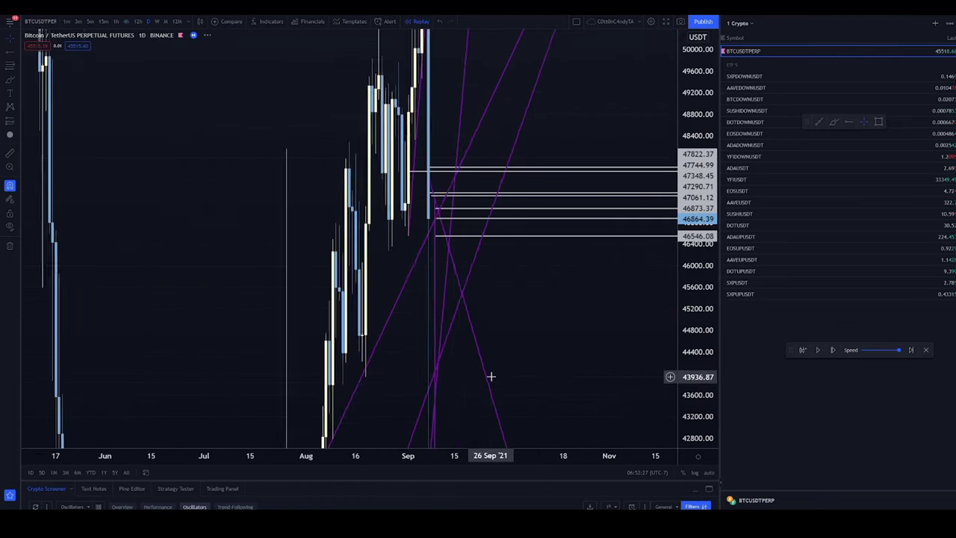
left_click_drag(361, 309, 641, 308)
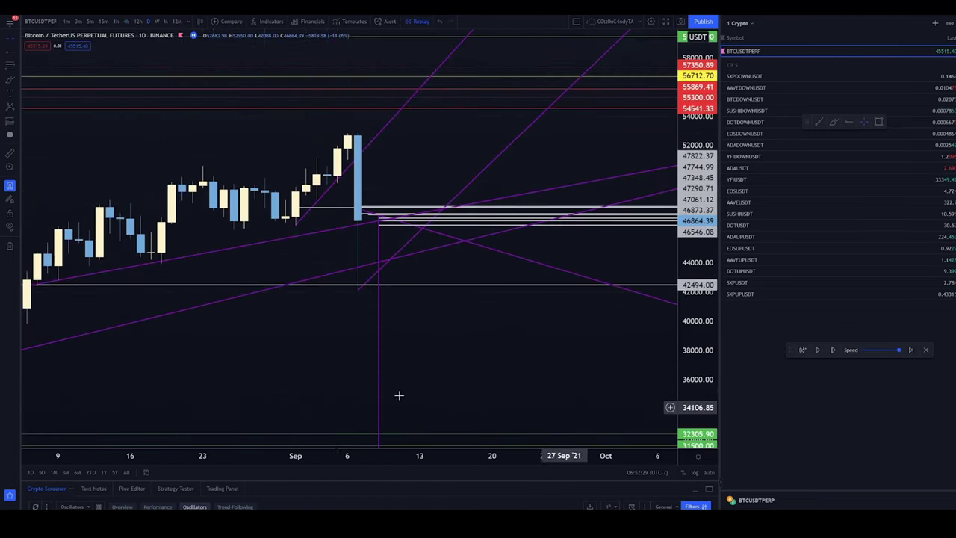
left_click_drag(36, 313, 145, 314)
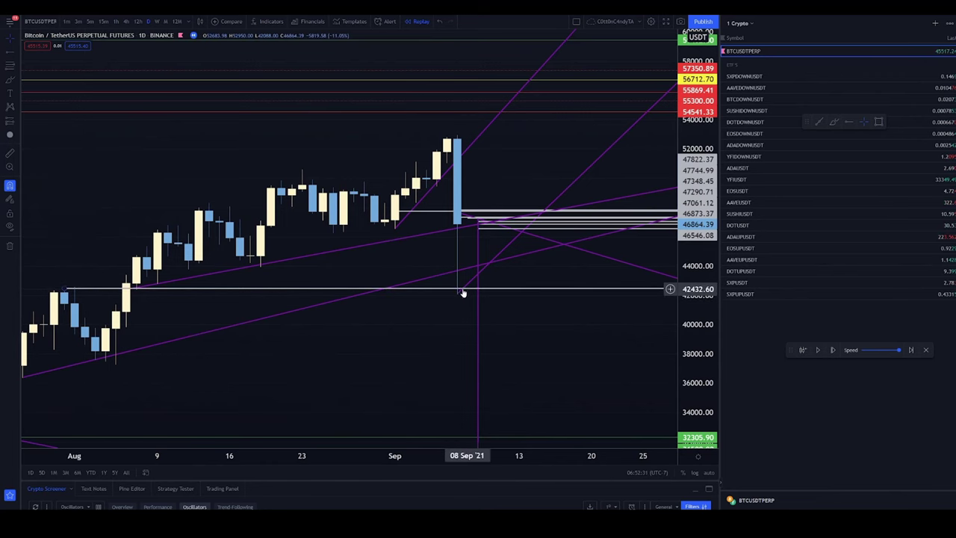
left_click_drag(259, 263, 288, 321)
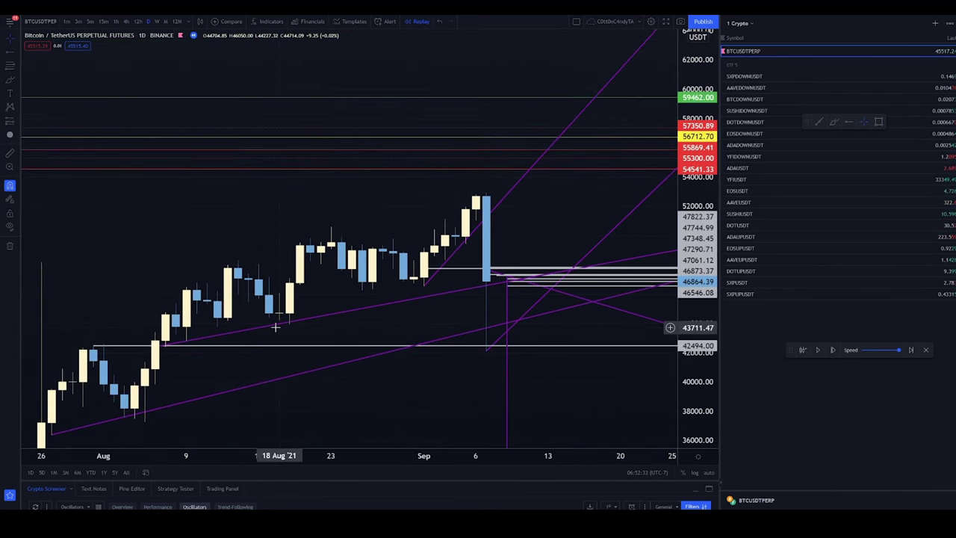
On hourly candles, trace the rising trendline from the 31 Aug low back to its 6 Aug and 8 Aug anchor points
left_click(122, 24)
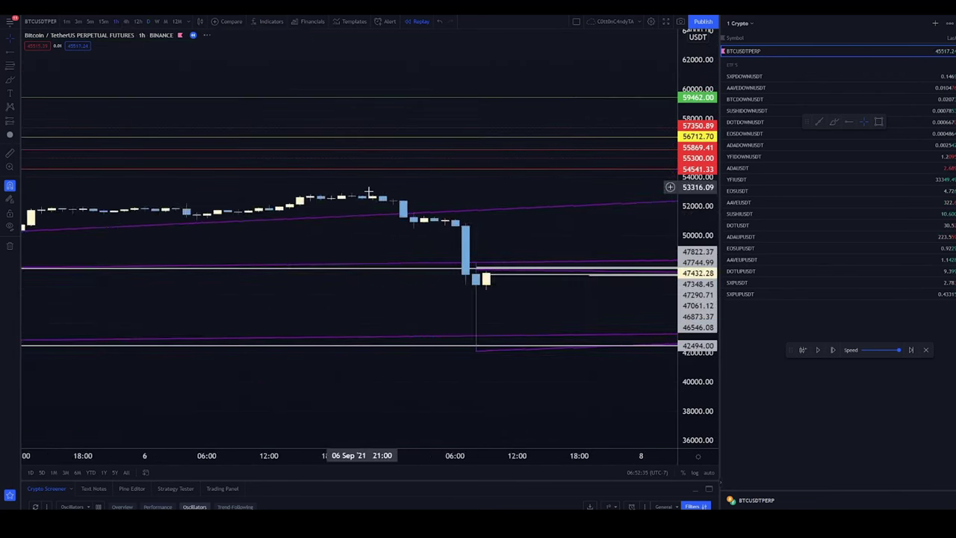
scroll(668, 293, "down", 5)
scroll(606, 367, "up", 10)
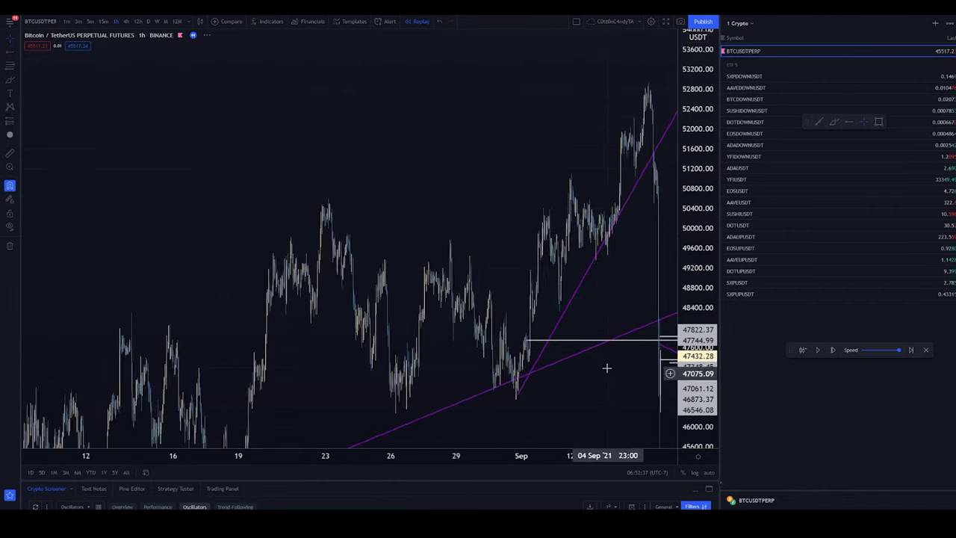
scroll(450, 387, "up", 3)
left_click_drag(451, 386, 501, 179)
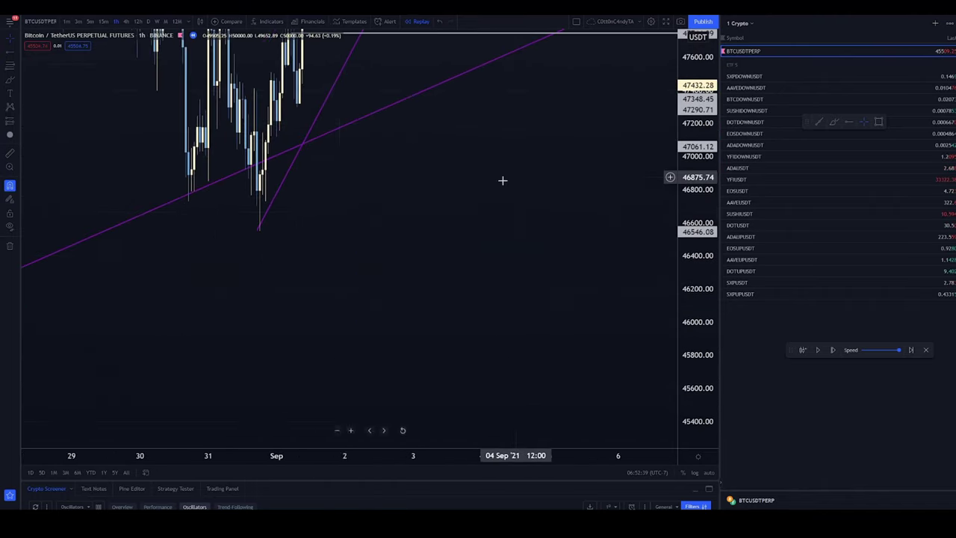
left_click(240, 176)
scroll(275, 296, "down", 5)
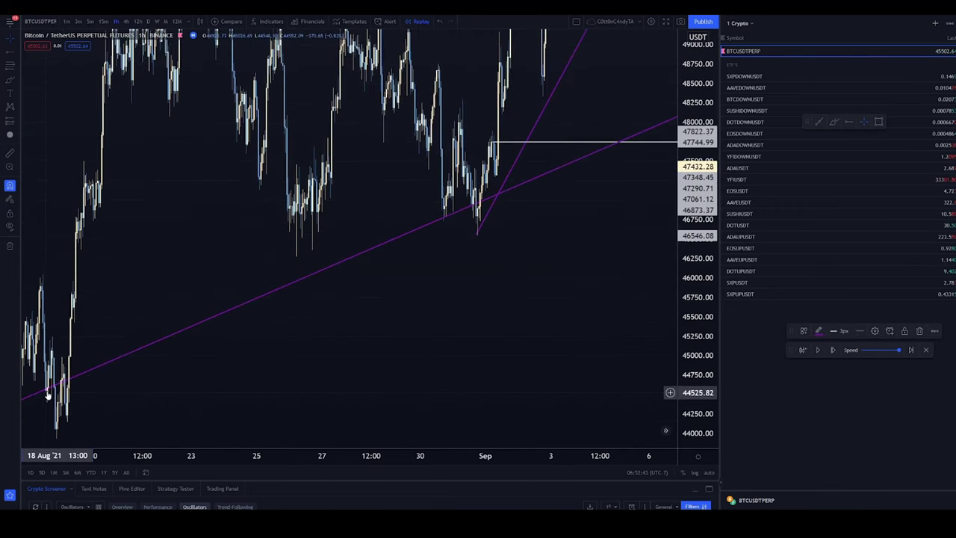
left_click(486, 277)
scroll(207, 311, "left", 5)
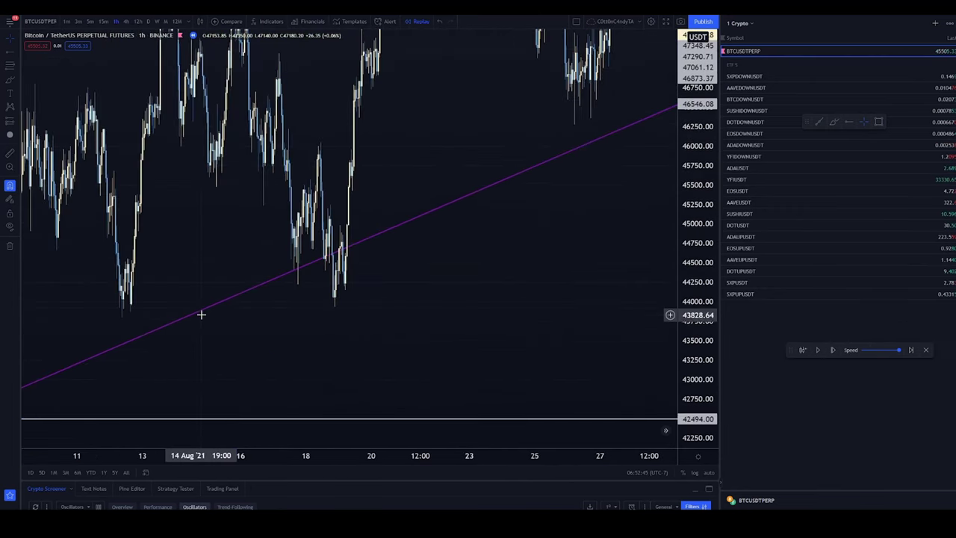
scroll(291, 373, "down", 3)
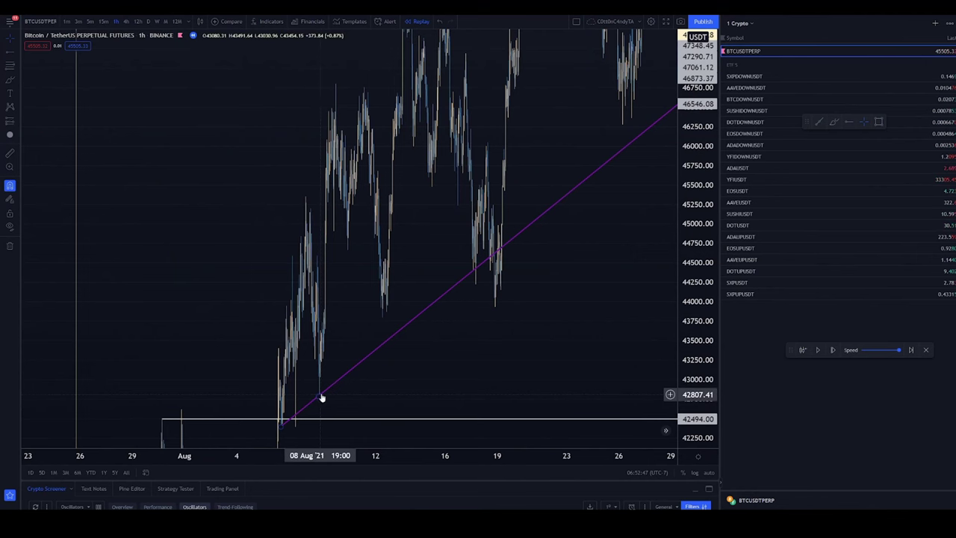
Try to re-anchor the rising trendline from the 6 Aug low at 42392.34 to the 31 Aug low at 46550.99
left_click_drag(537, 279, 258, 312)
left_click_drag(69, 388, 440, 177)
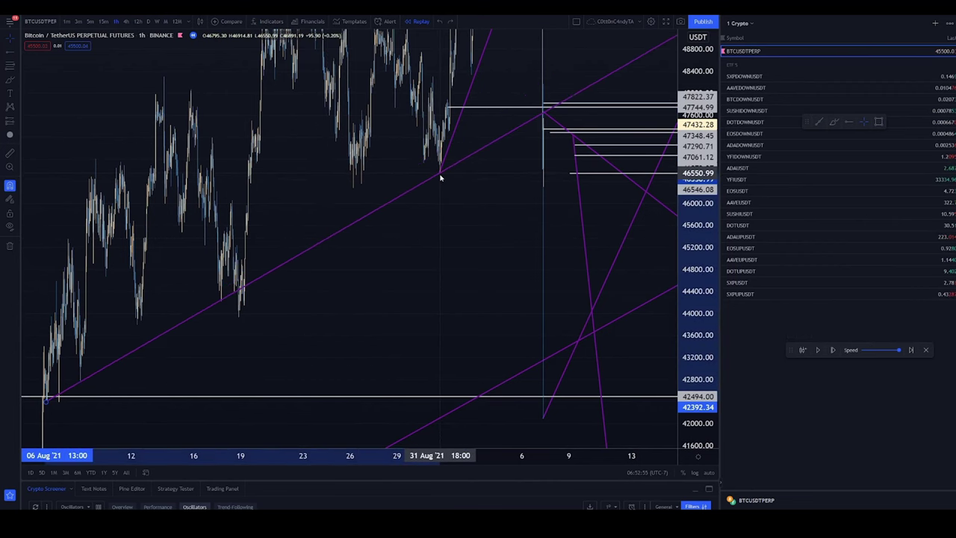
scroll(561, 348, "up", 5)
left_click_drag(561, 348, 371, 273)
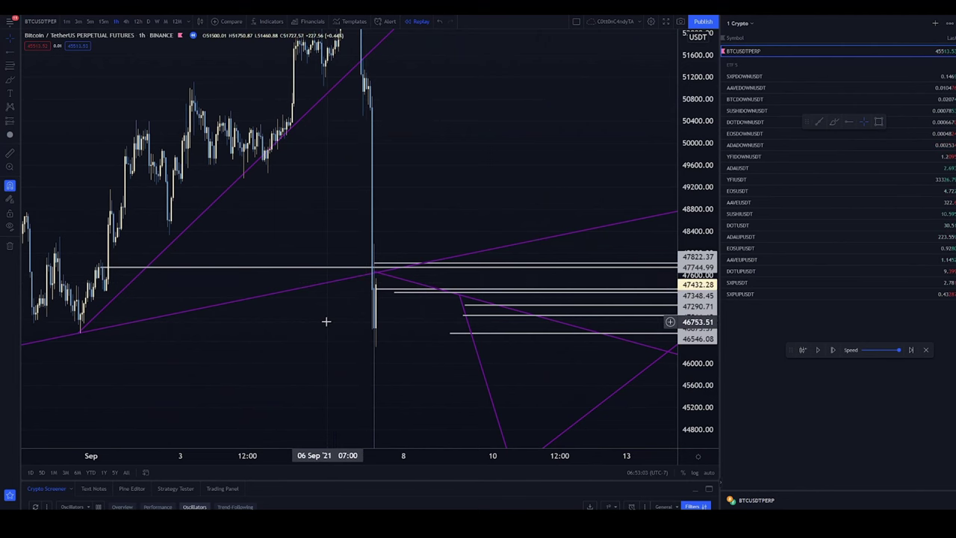
scroll(325, 321, "down", 5)
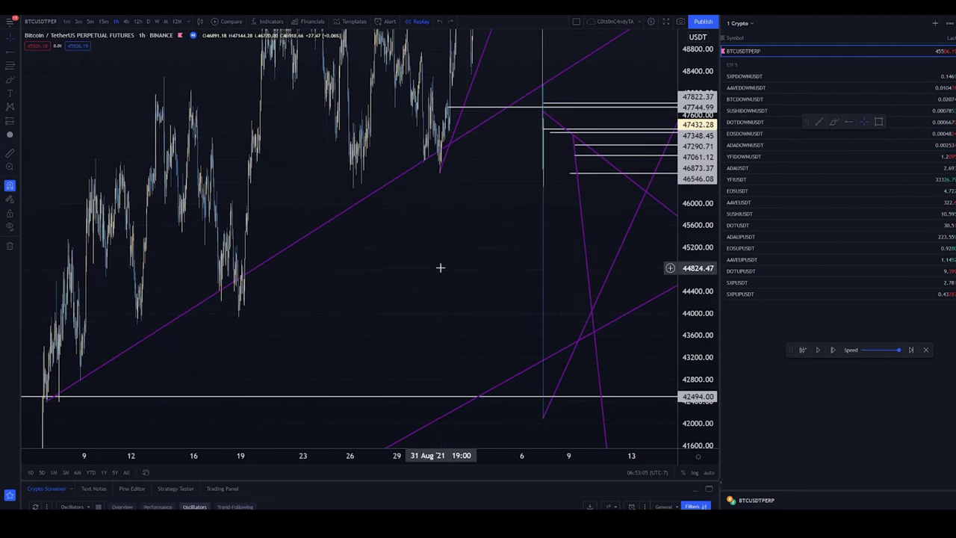
Stay in replay mode and restart the hourly replay from about 08:00 on 7 Sep
scroll(440, 268, "up", 6)
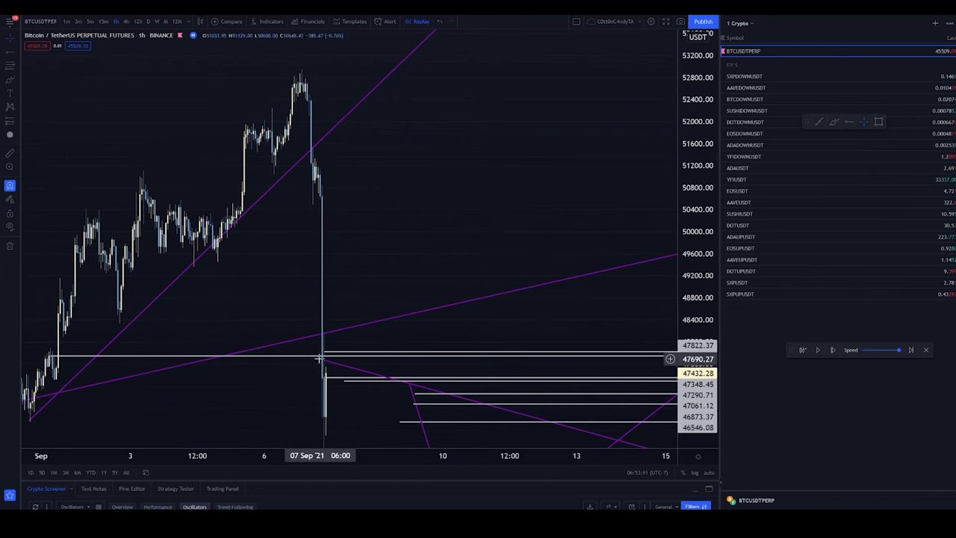
left_click(417, 20)
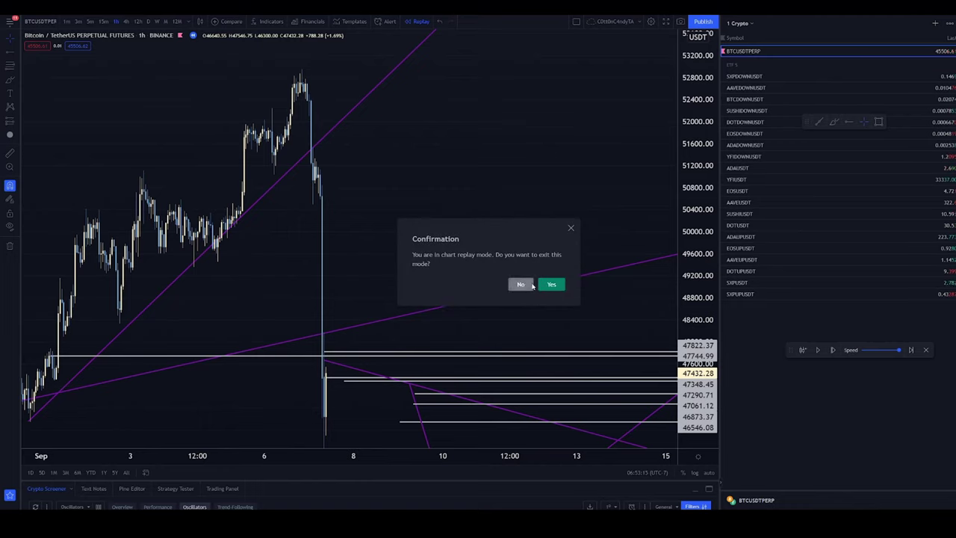
left_click(531, 285)
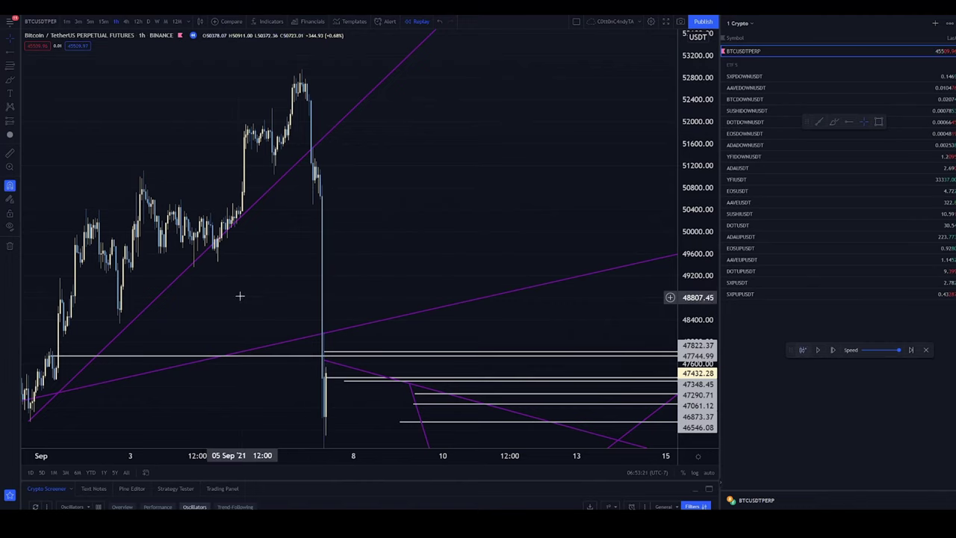
left_click_drag(241, 292, 355, 231)
left_click(800, 350)
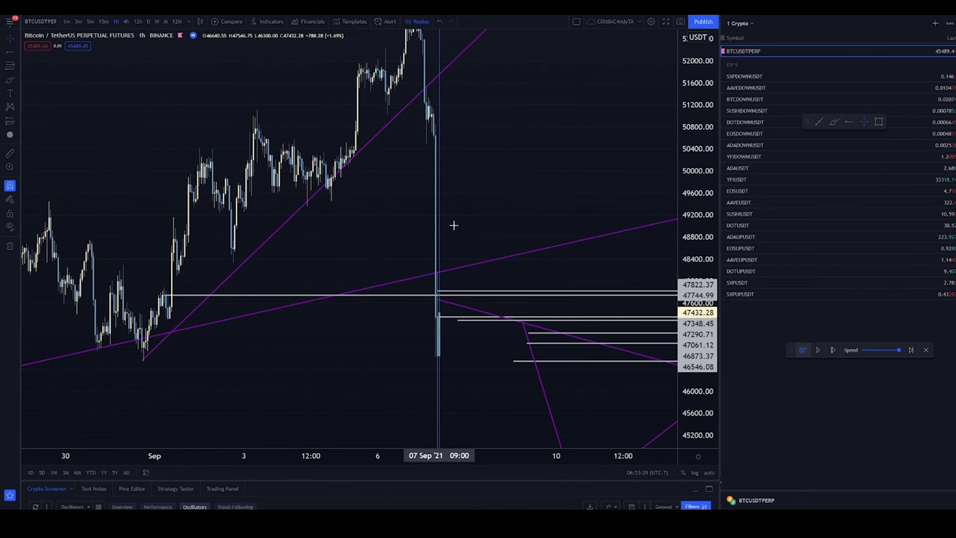
scroll(448, 194, "up", 5)
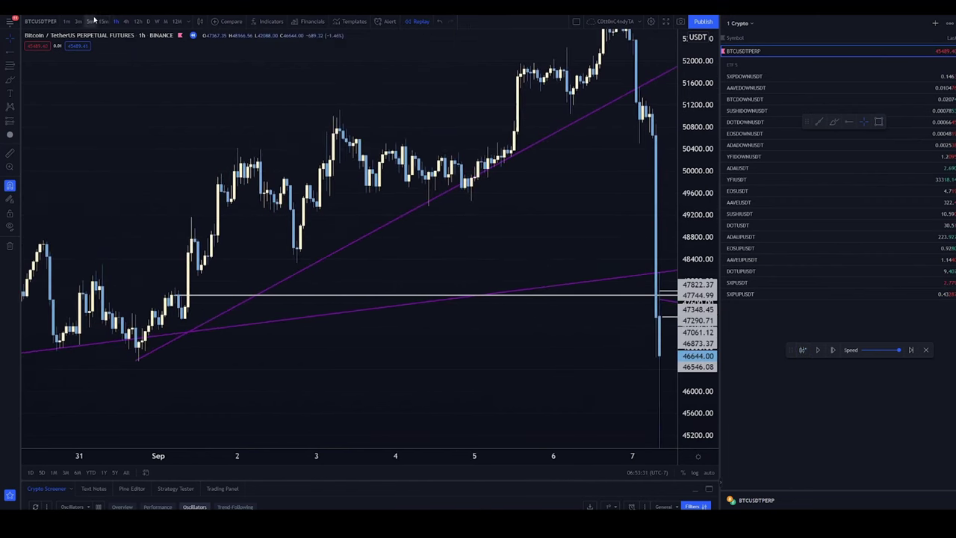
Examine the 7 Sep crash and its rebound against the horizontal levels on 5-minute and 1-minute candles
type("5")
key("Return")
left_click_drag(538, 220, 410, 230)
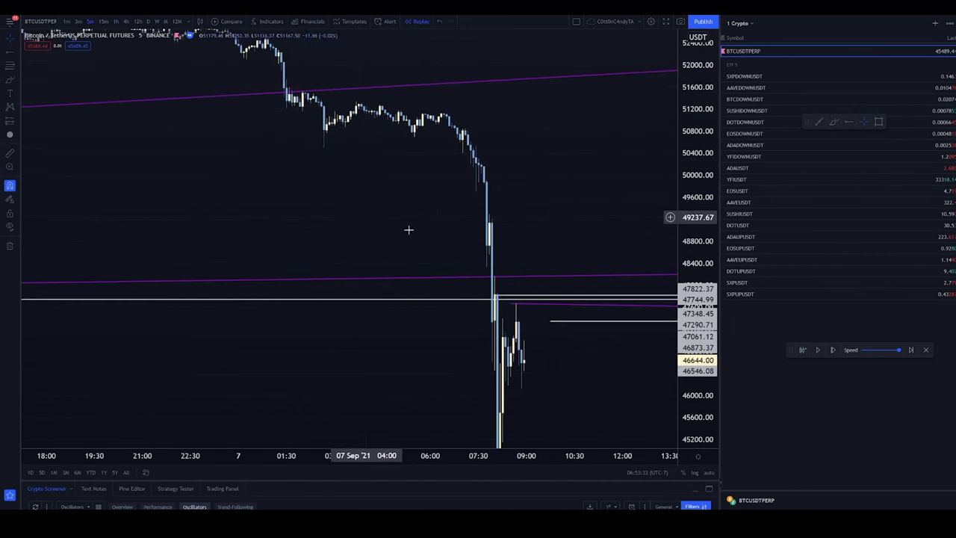
scroll(354, 156, "up", 10)
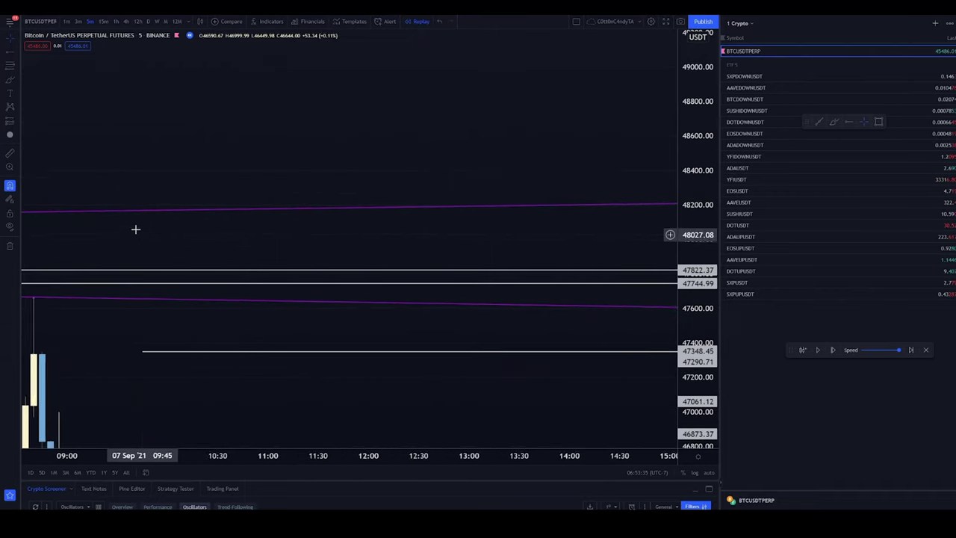
left_click_drag(134, 229, 744, 135)
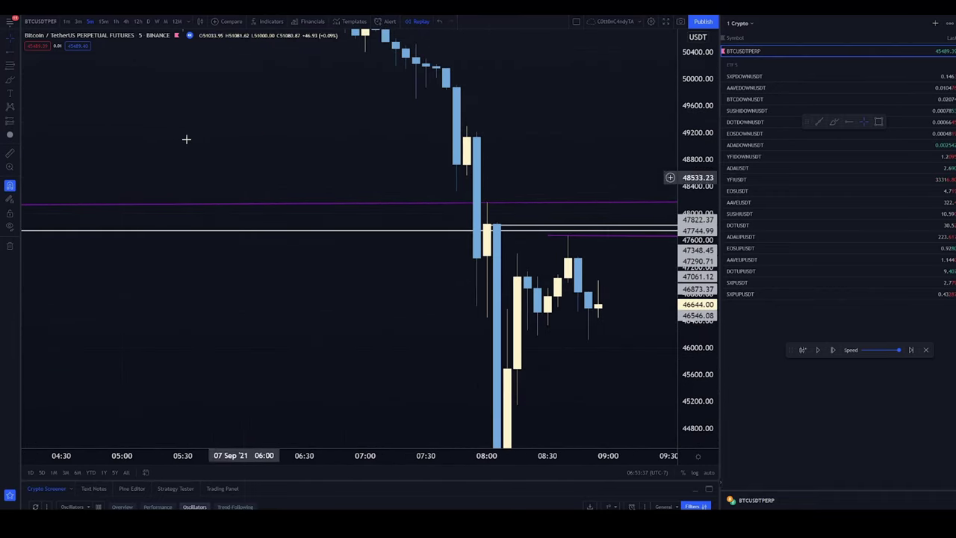
scroll(187, 89, "down", 2)
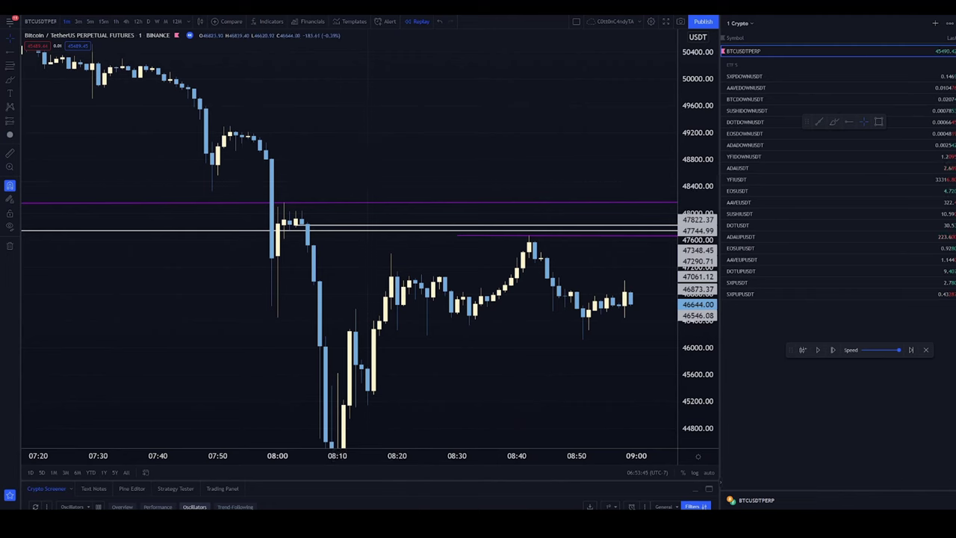
scroll(486, 160, "down", 6)
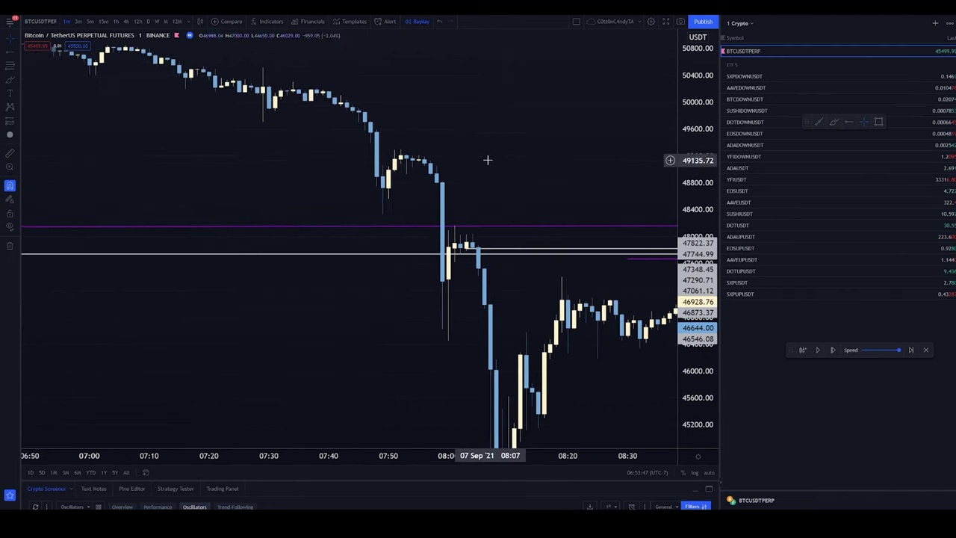
Switch to 4-hour candles and compare the crash wick with the rising trendlines and the 42494.00 level
left_click(126, 21)
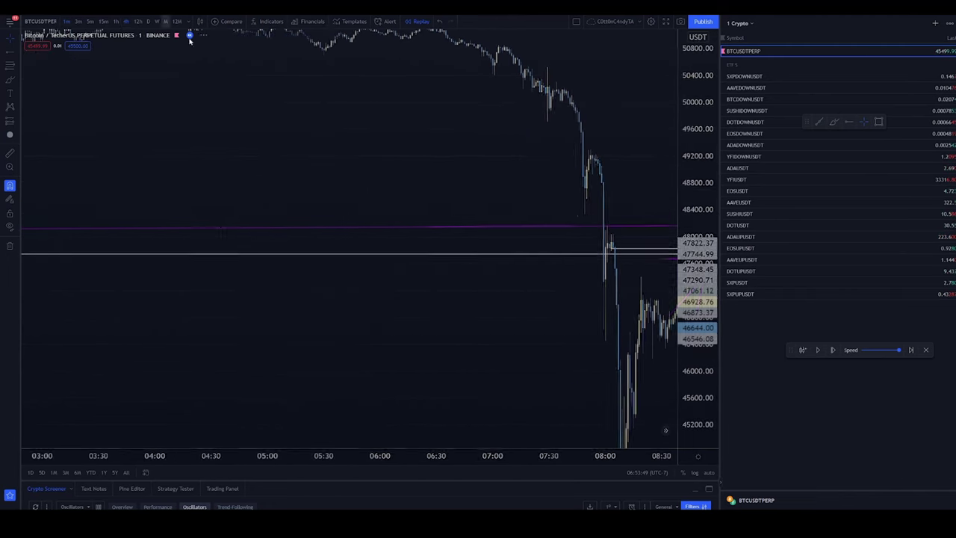
left_click_drag(555, 253, 433, 367)
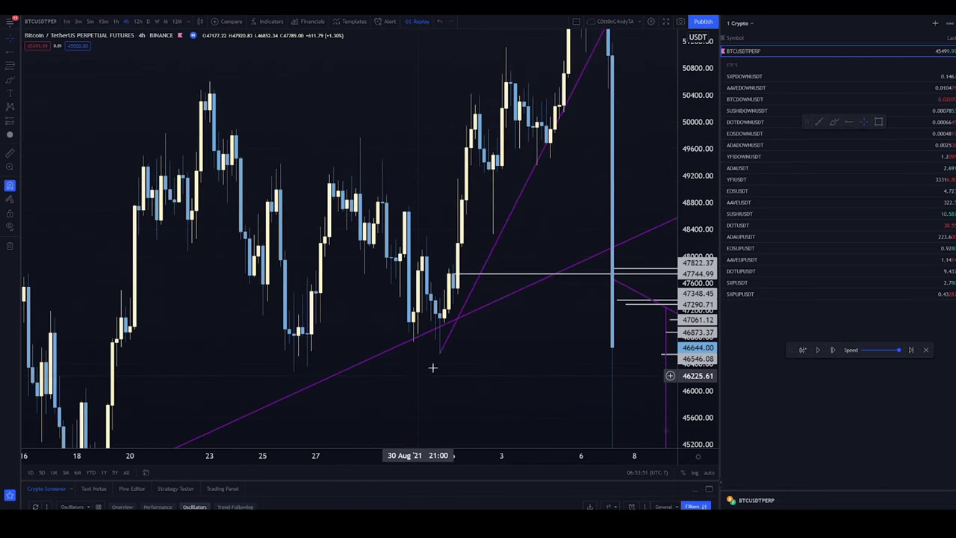
left_click_drag(664, 266, 395, 175)
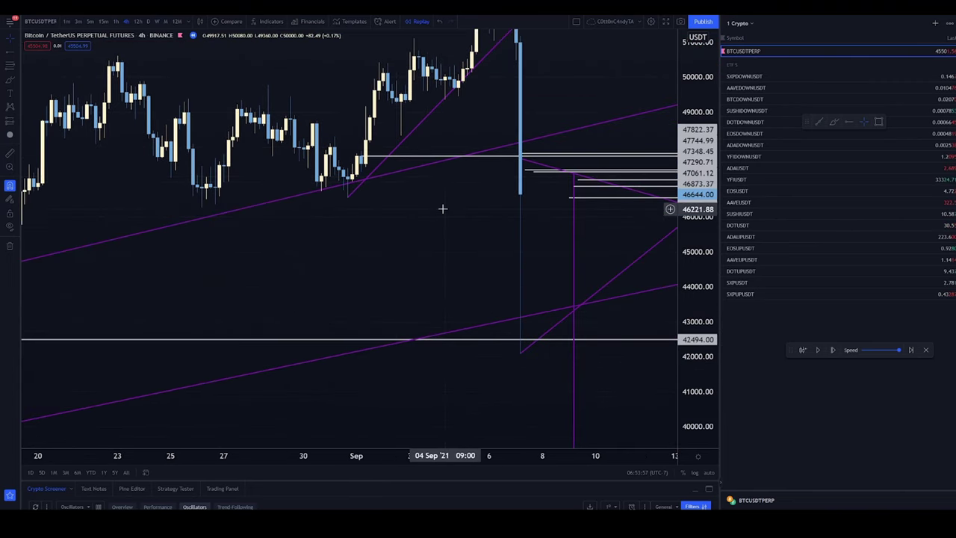
scroll(411, 295, "down", 2)
left_click_drag(452, 268, 453, 356)
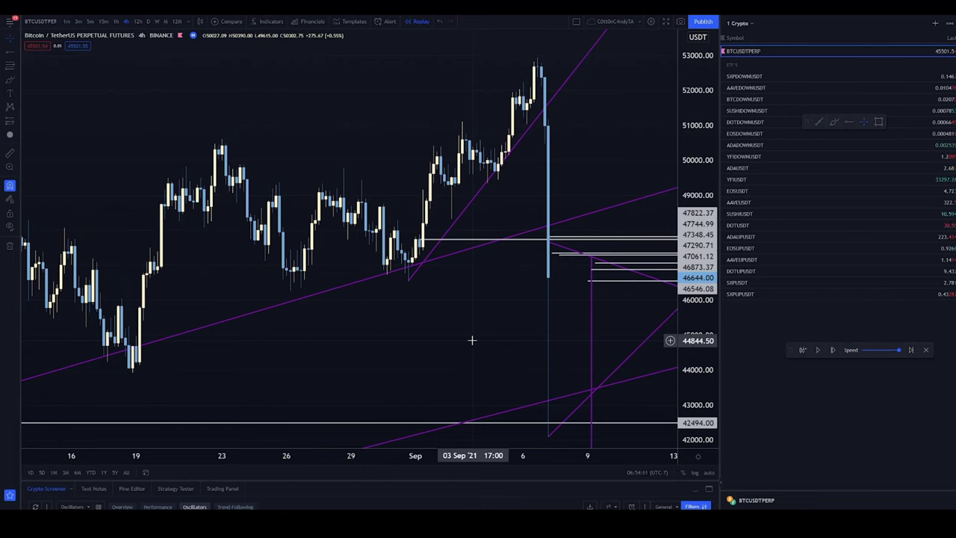
Try to move the 47744.99 horizontal ray to late-August data points on 6-hour and 12-hour candles
left_click(187, 21)
left_click(200, 284)
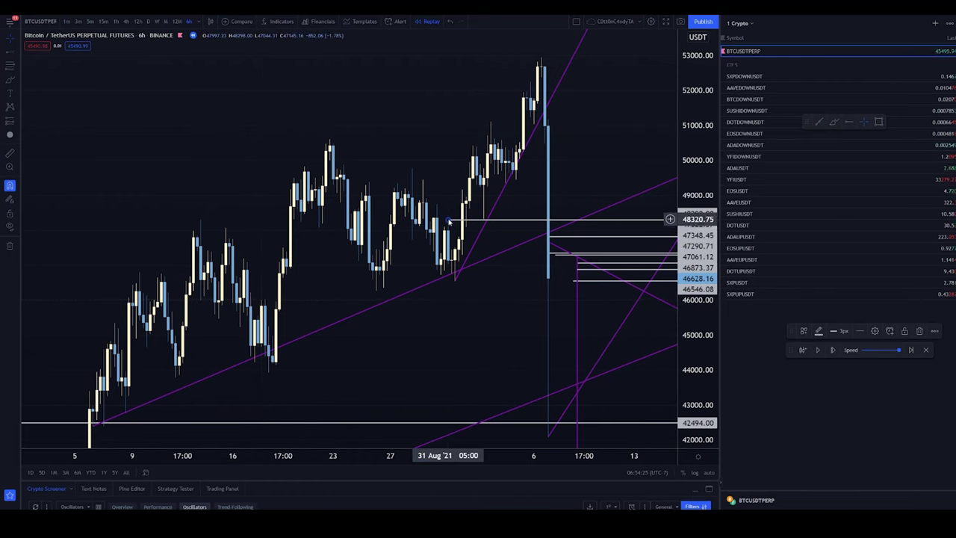
left_click_drag(449, 221, 380, 266)
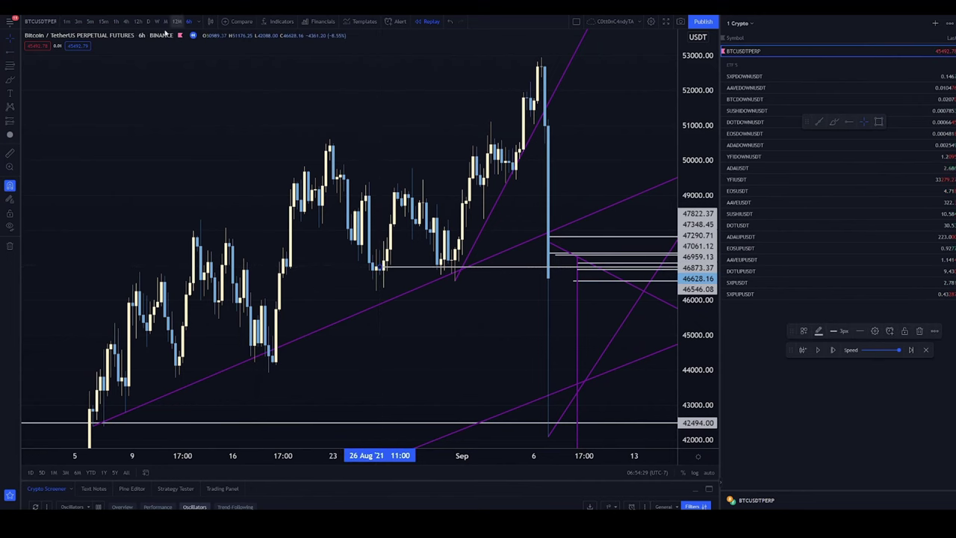
left_click(140, 21)
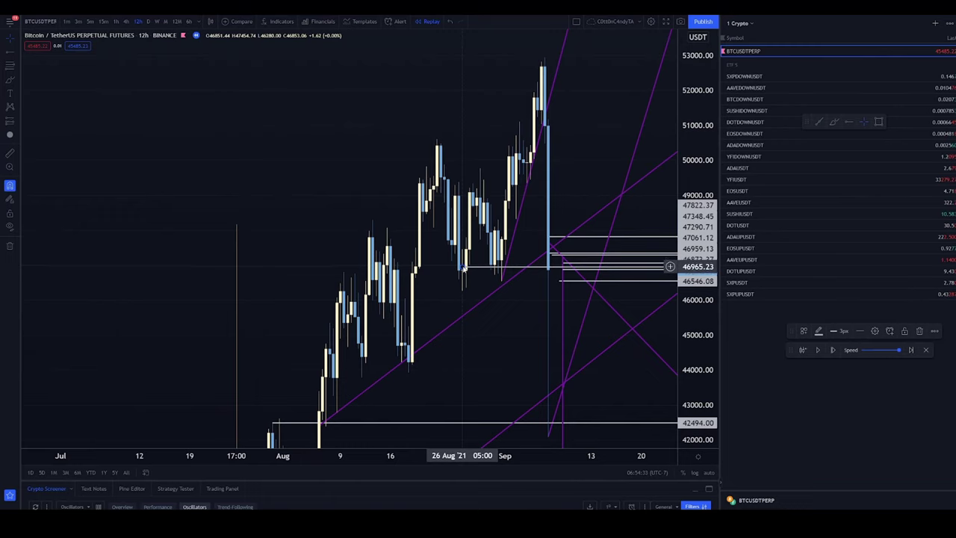
left_click_drag(463, 269, 406, 292)
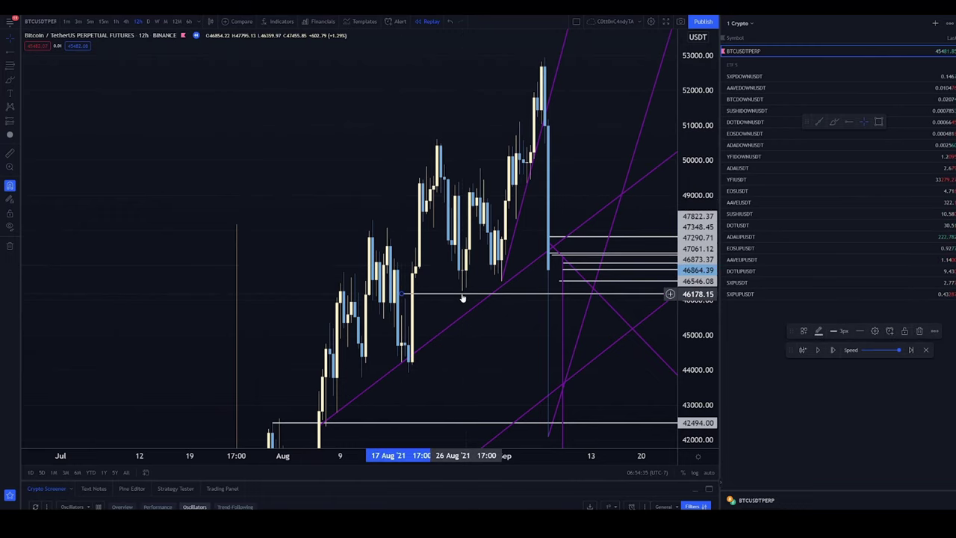
mouse_move(406, 292)
left_mouse_down()
mouse_move(415, 303)
mouse_move(493, 224)
mouse_move(509, 224)
left_mouse_up()
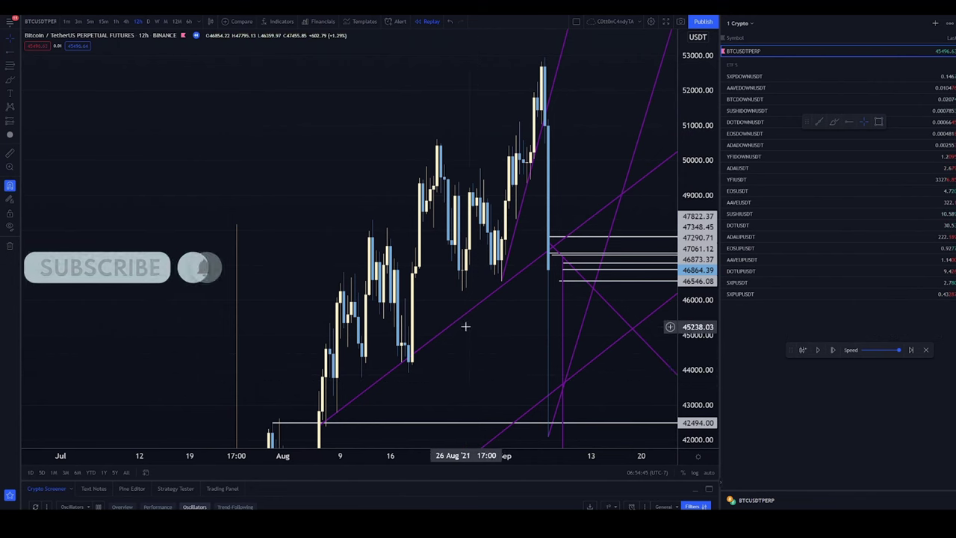
Return to 4-hour candles and keep the horizontal ray anchored at the 1 Sep candle at 47744.99
scroll(466, 326, "up", 2)
left_click(126, 22)
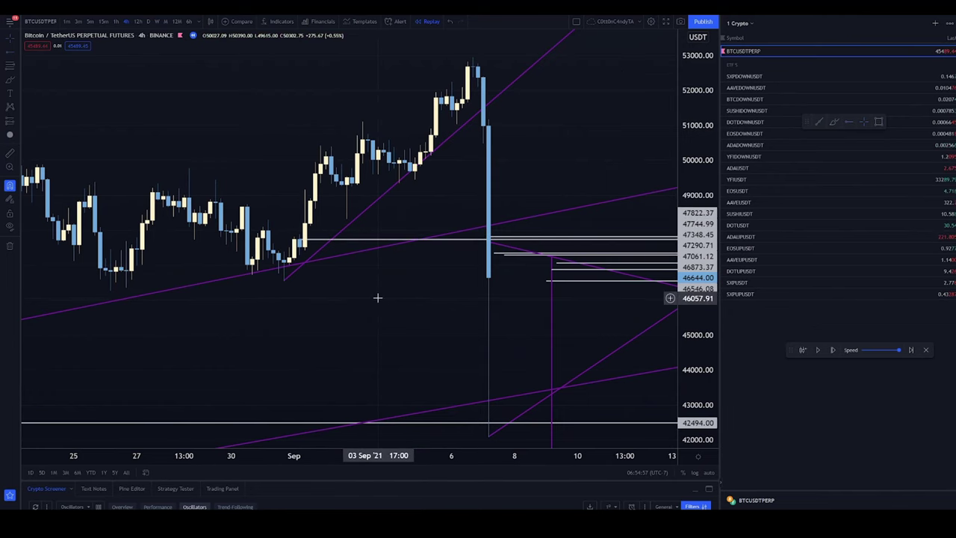
left_click(302, 239)
mouse_move(302, 239)
left_mouse_down()
mouse_move(252, 207)
mouse_move(267, 219)
left_mouse_up()
mouse_move(350, 224)
left_mouse_down()
mouse_move(227, 219)
mouse_move(268, 217)
mouse_move(318, 247)
left_mouse_up()
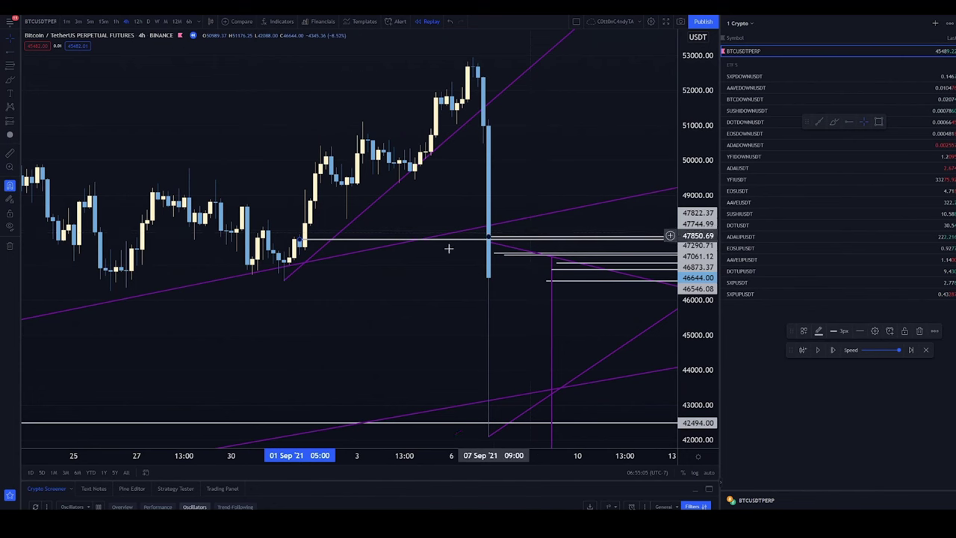
Check where the 7 Sep crash candle meets the 47744.99 ray and the steep rising trendline on 4-hour candles
scroll(366, 289, "down", 5)
left_click_drag(316, 269, 192, 283)
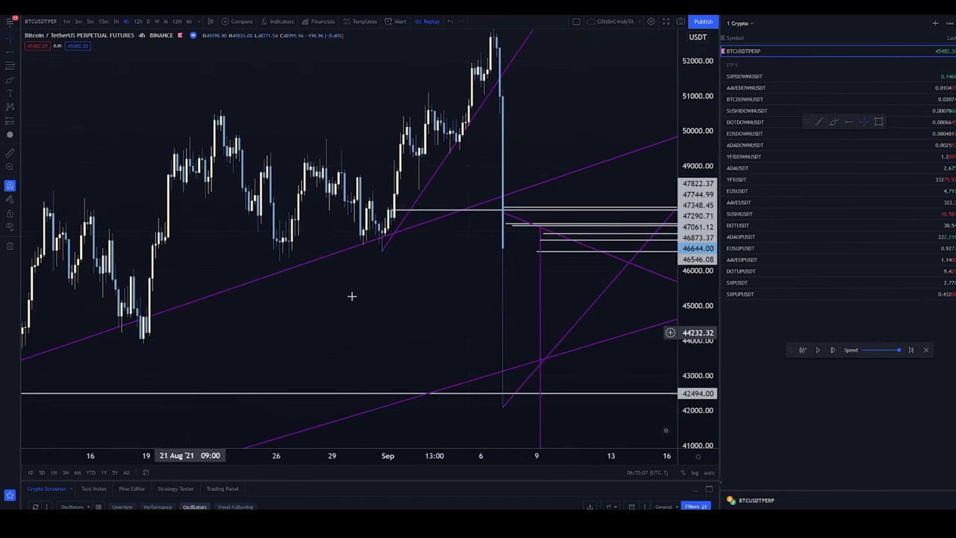
left_click(422, 215)
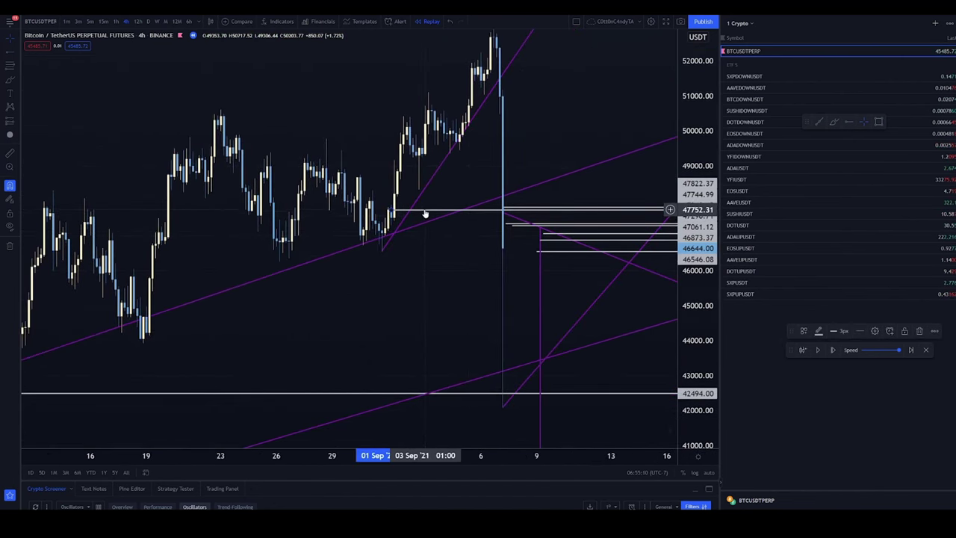
right_click(491, 189)
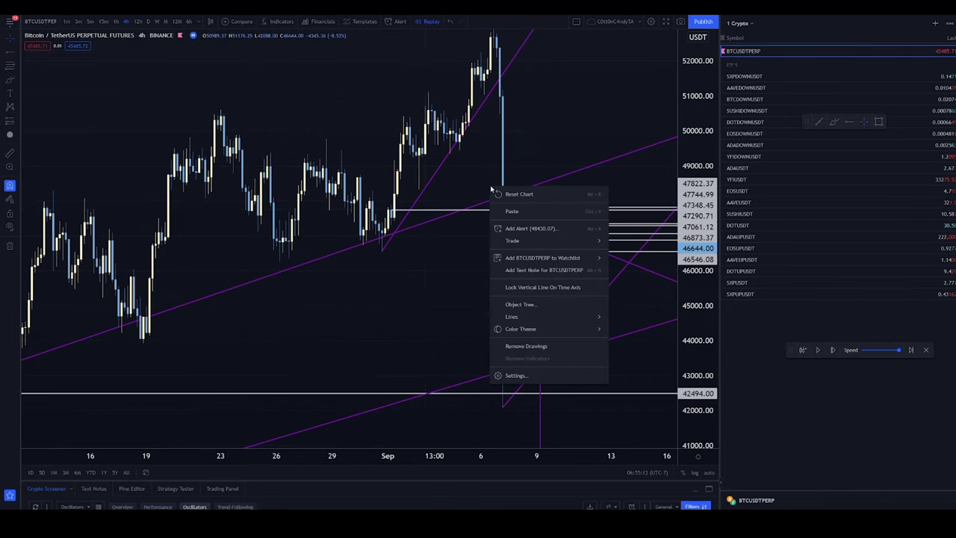
left_click(482, 175)
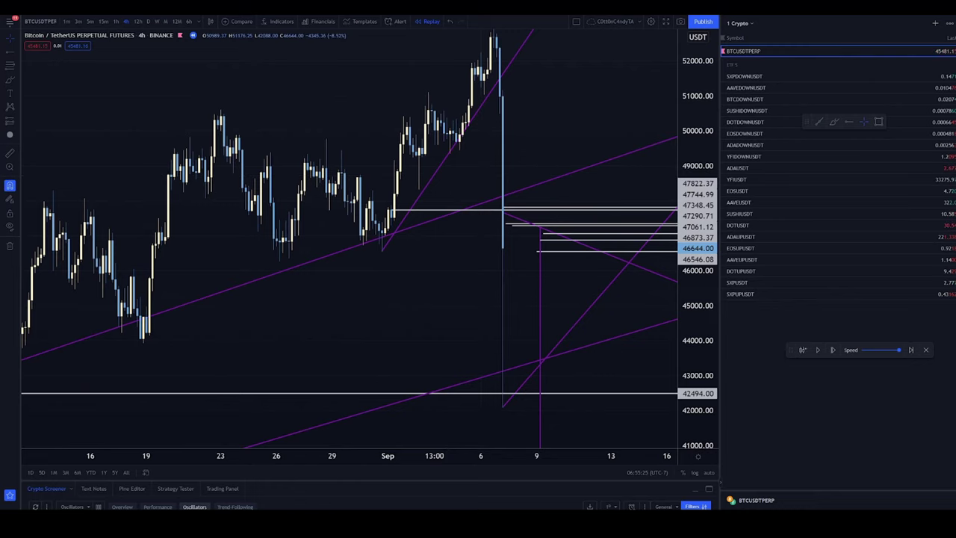
left_click(417, 203)
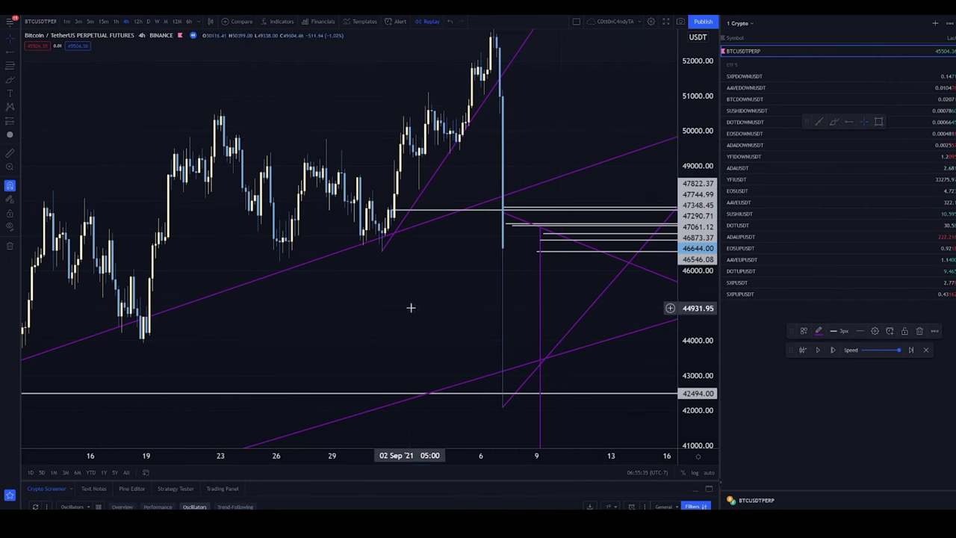
View the daily candles with the price scale reset, and inspect the July and August trendline anchors
left_click(139, 22)
left_click(155, 22)
scroll(490, 273, "up", 5)
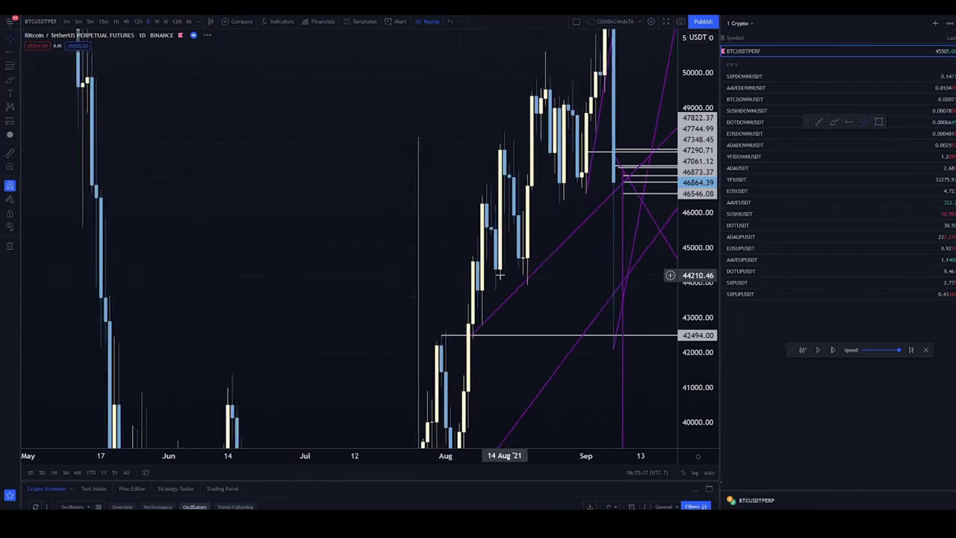
double_click(696, 234)
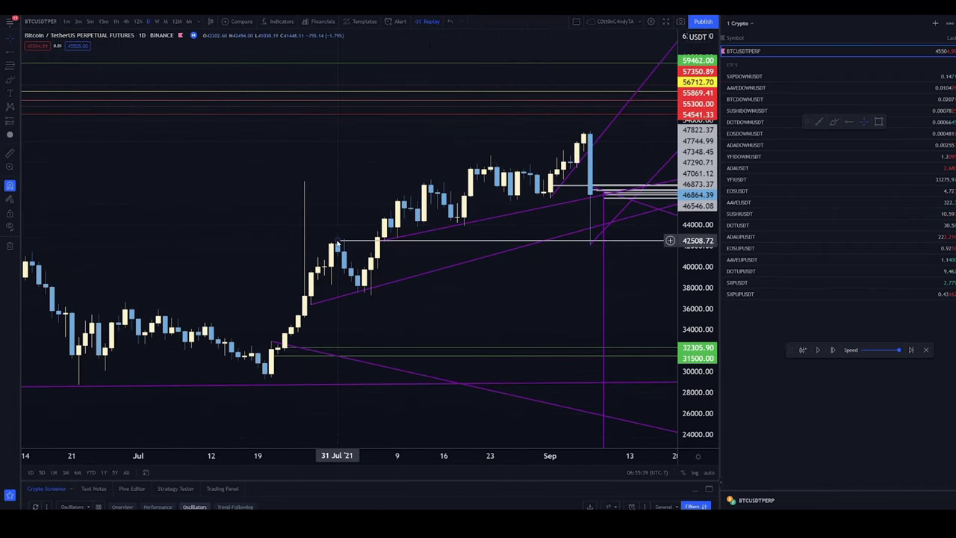
left_click_drag(472, 266, 462, 307)
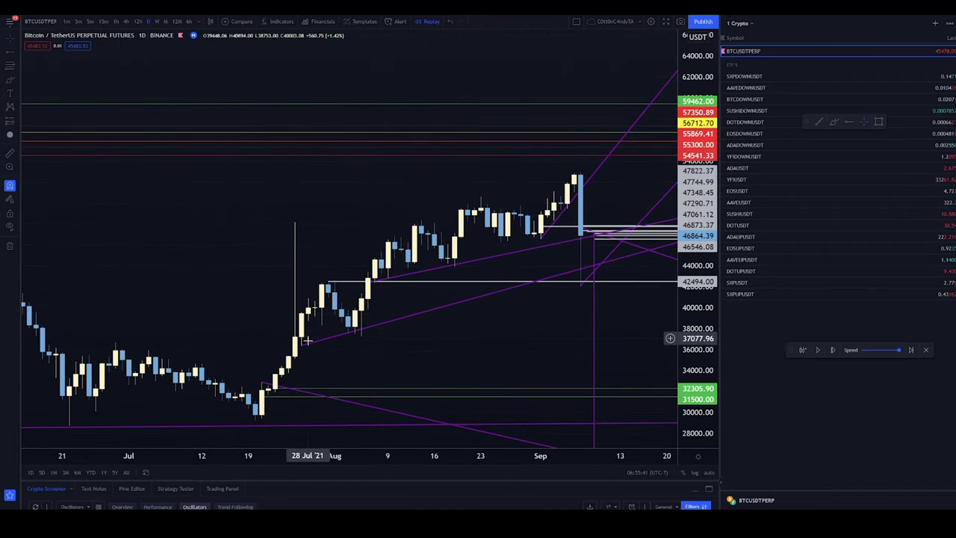
Review the weekly and monthly candles from 2020 onward against the long-term rising trendline and green levels
left_click(157, 21)
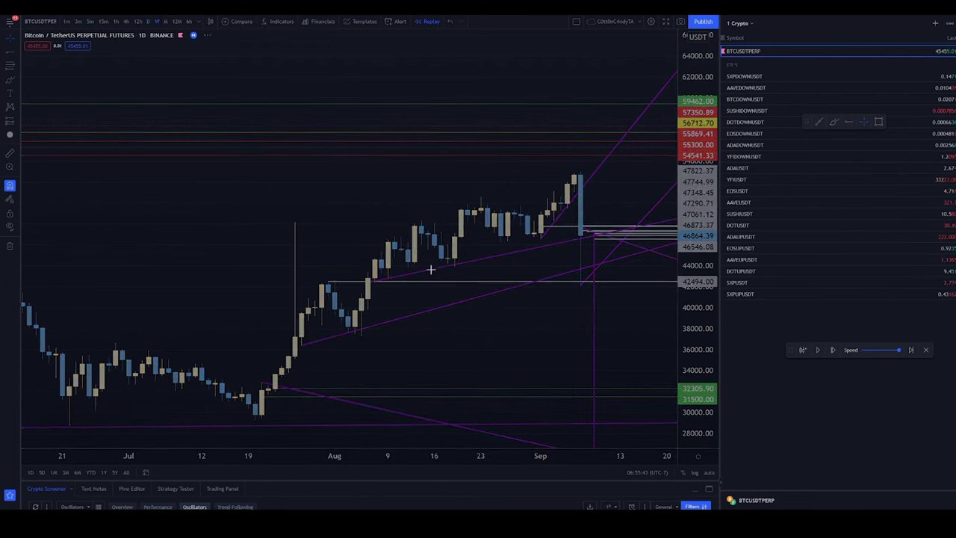
scroll(436, 314, "up", 3)
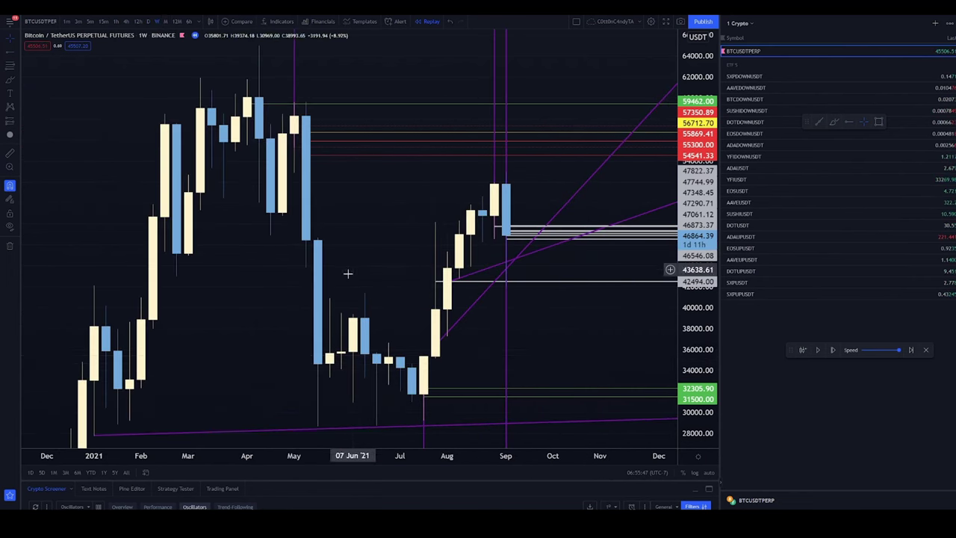
left_click_drag(290, 373, 455, 204)
scroll(455, 204, "down", 5)
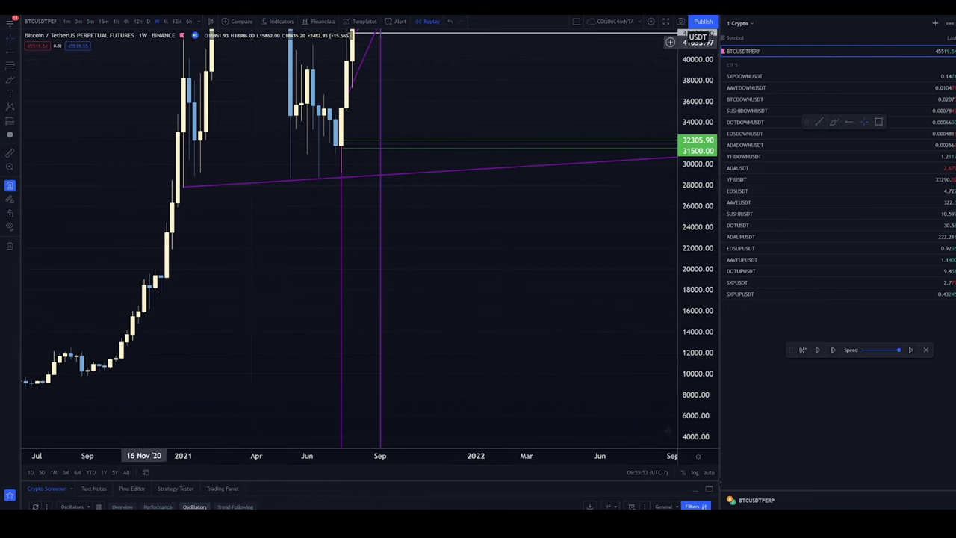
left_click(166, 20)
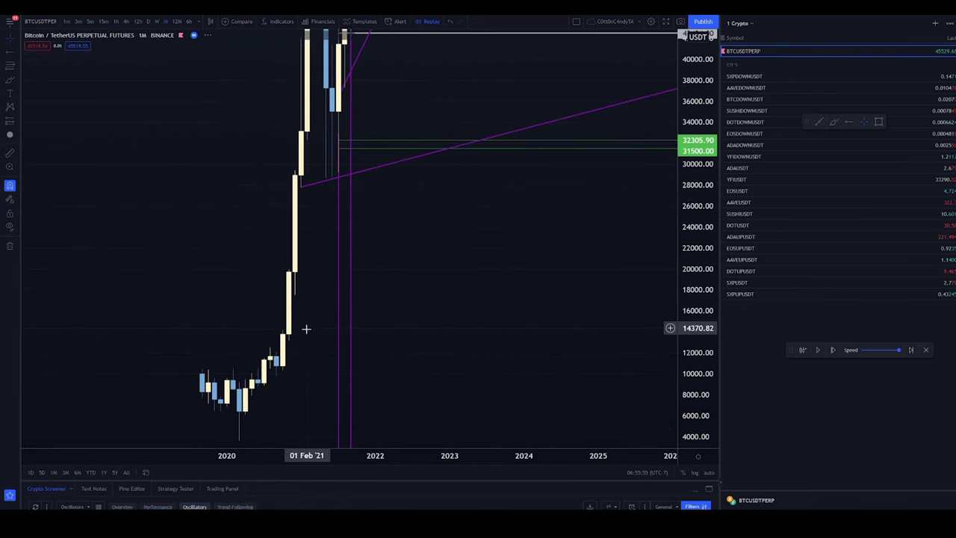
scroll(277, 340, "up", 2)
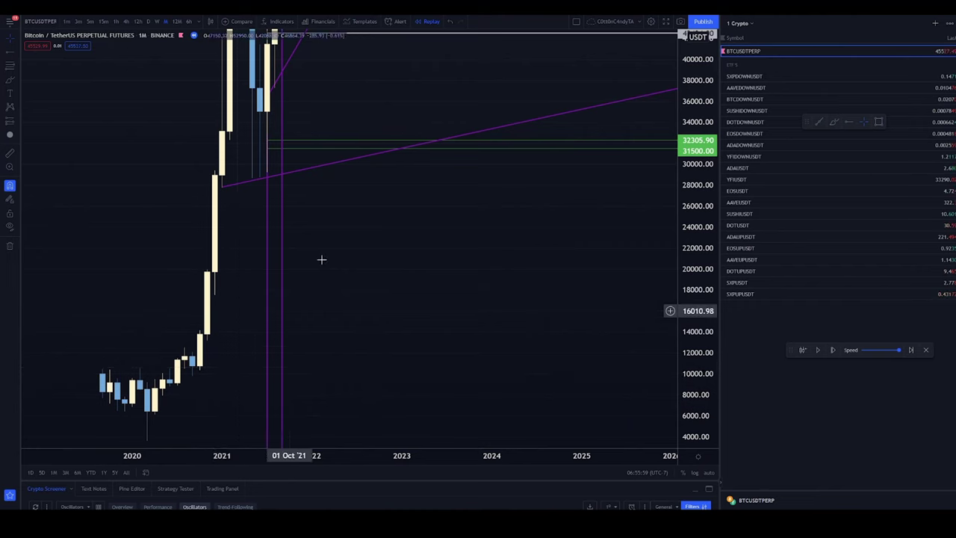
Return to 4-hour candles and exit replay mode to show the current BTCUSDTPERP price action
left_click(134, 21)
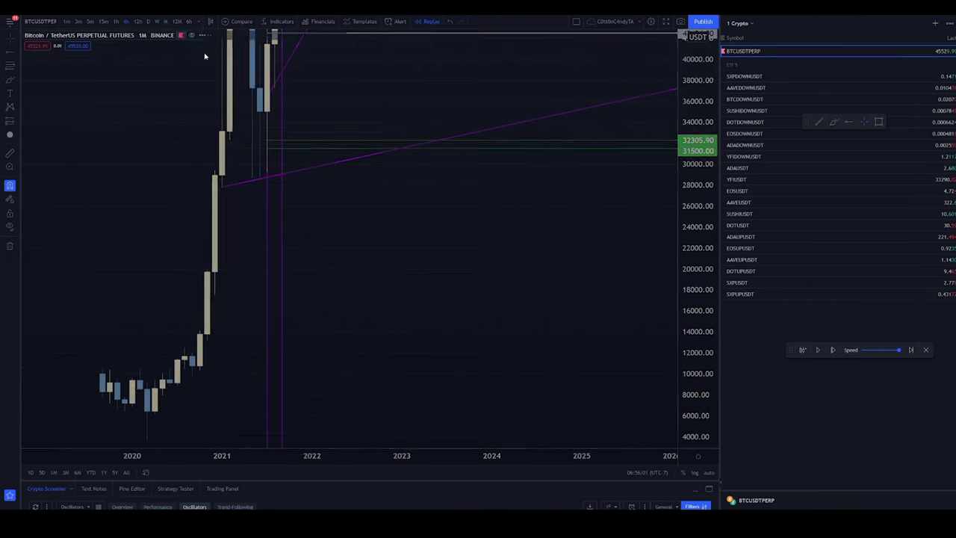
scroll(535, 205, "up", 2)
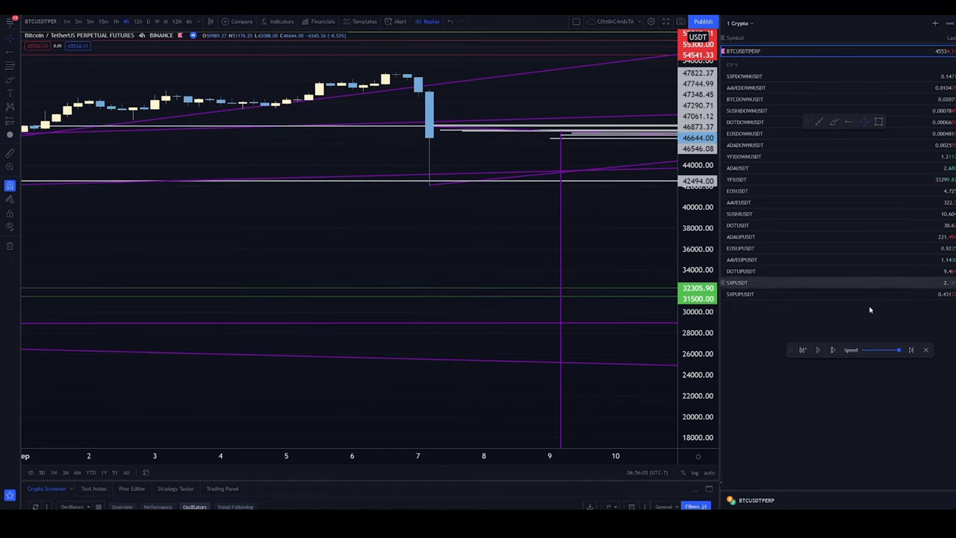
left_click(427, 20)
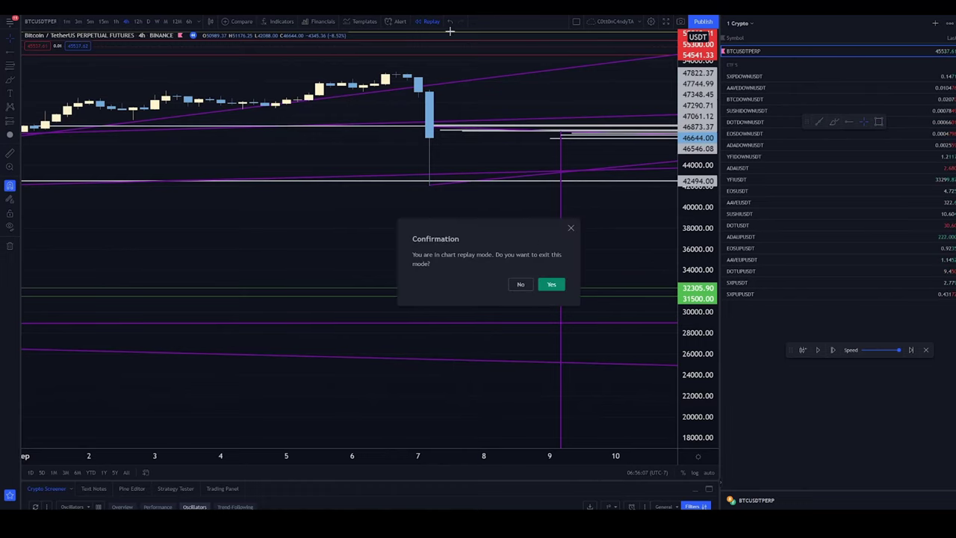
left_click(550, 288)
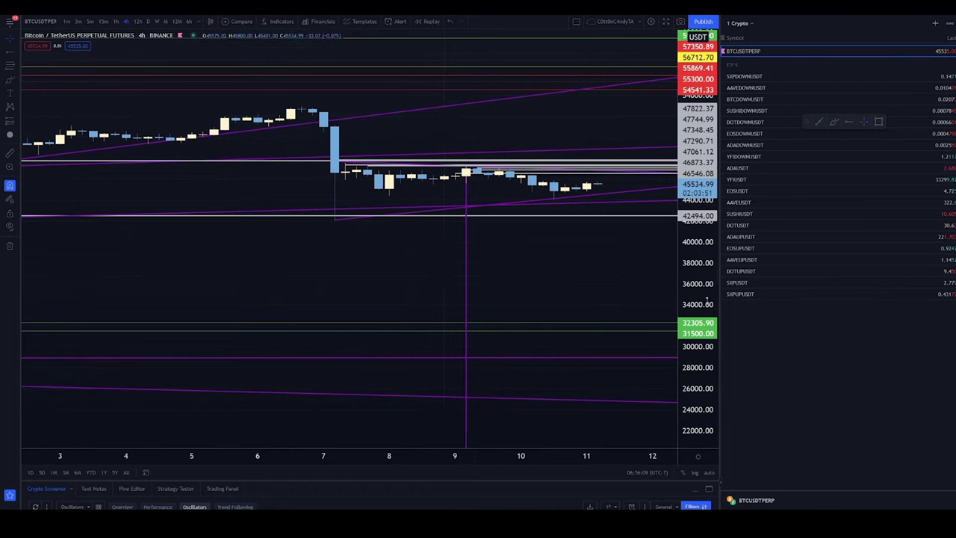
scroll(322, 149, "down", 3)
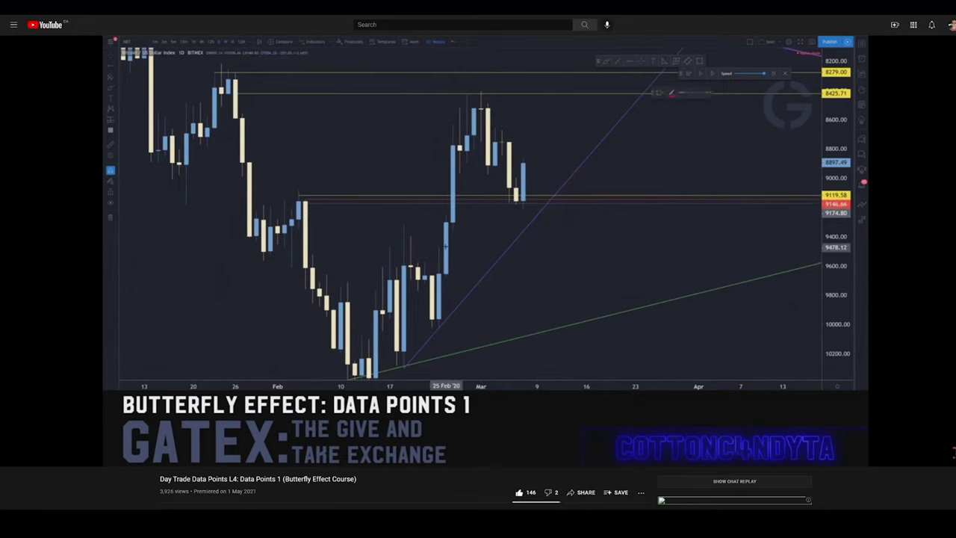
In YouTube, pause the "Day Trade Data Points L4: Data Points 1" video at 9:05
left_click(260, 363)
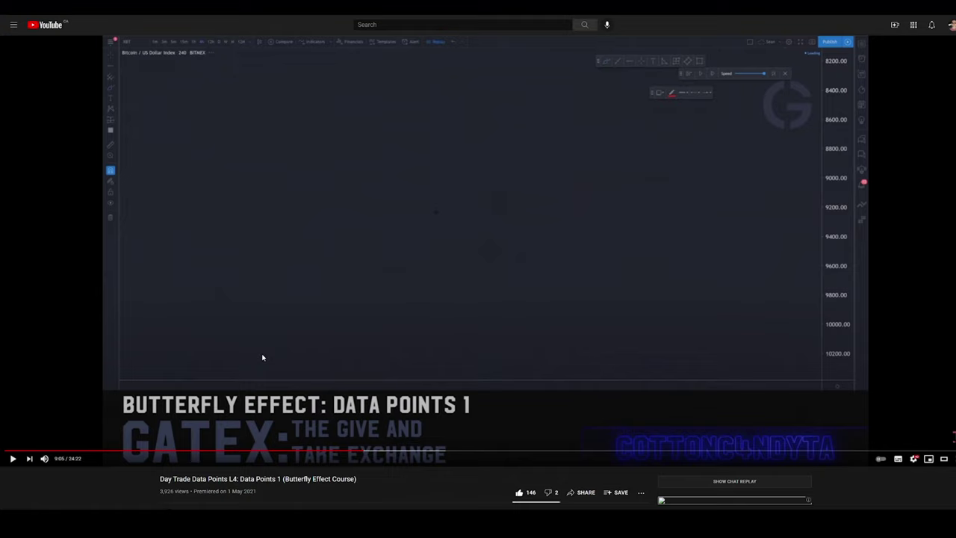
Play the Data Points 1 video from 9:05, pausing at 9:11 and again at 9:21
left_click(270, 256)
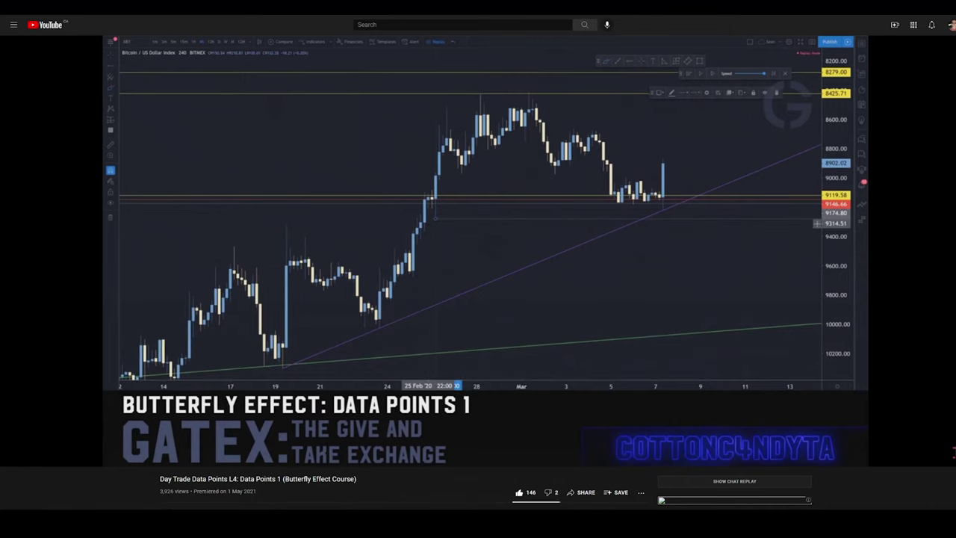
left_click(270, 257)
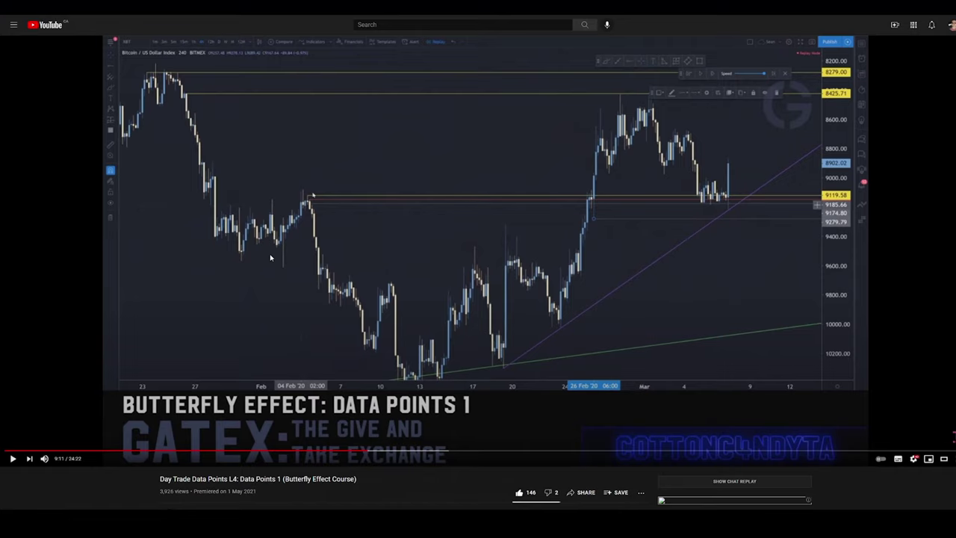
left_click(270, 257)
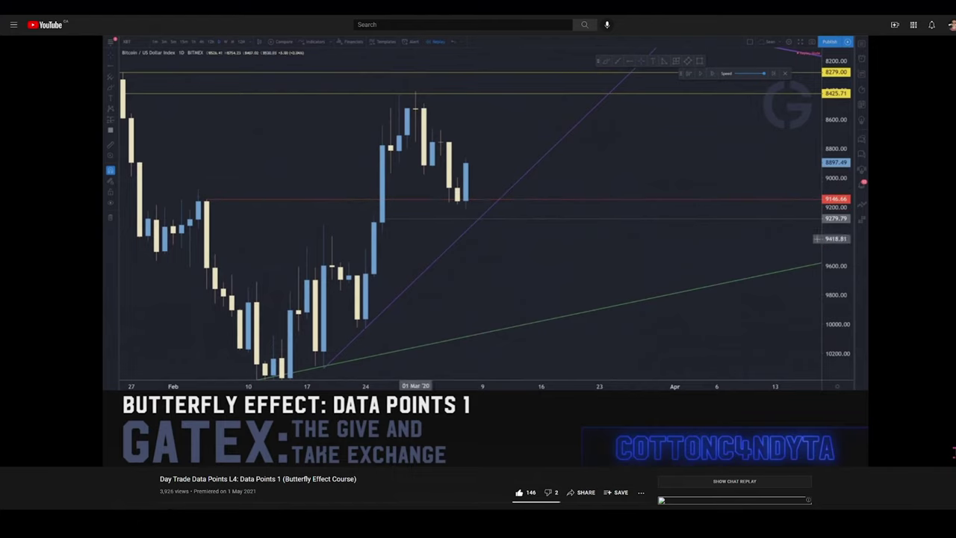
left_click(271, 258)
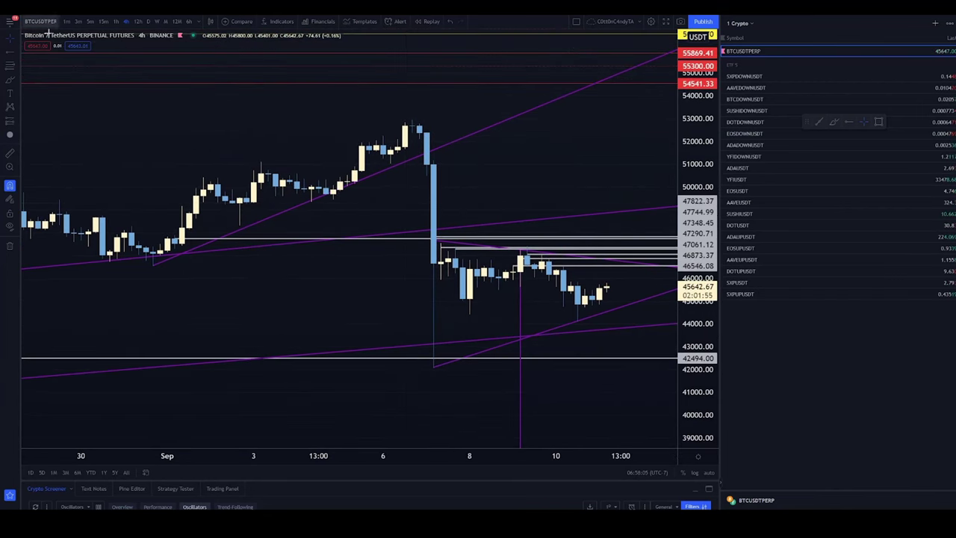
In TradingView, show BTCUSDTPERP on 15-minute candles and inspect the horizontal levels around the 9 Sep rally
type("15")
key("Return")
scroll(344, 412, "down", 5)
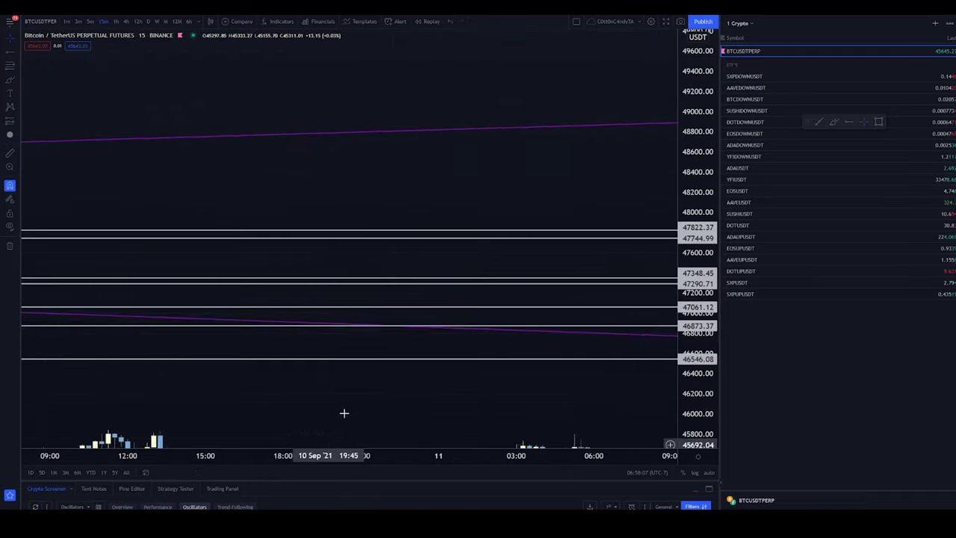
scroll(433, 241, "left", 3)
scroll(414, 343, "up", 4)
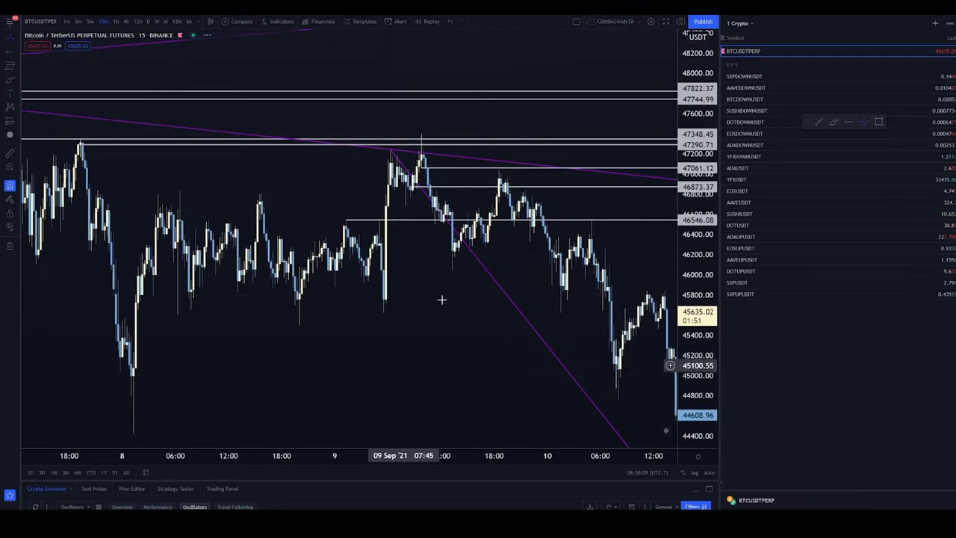
scroll(522, 224, "up", 3)
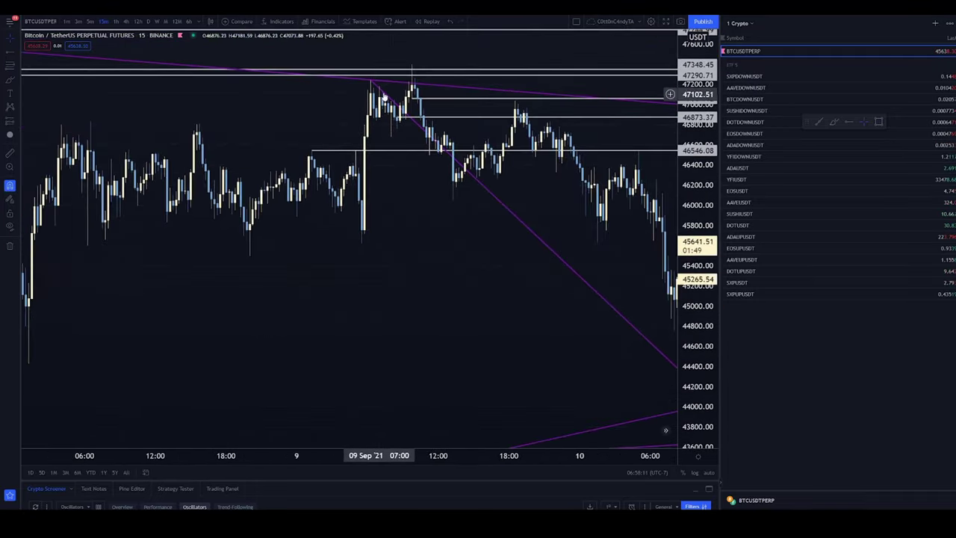
scroll(80, 142, "down", 3)
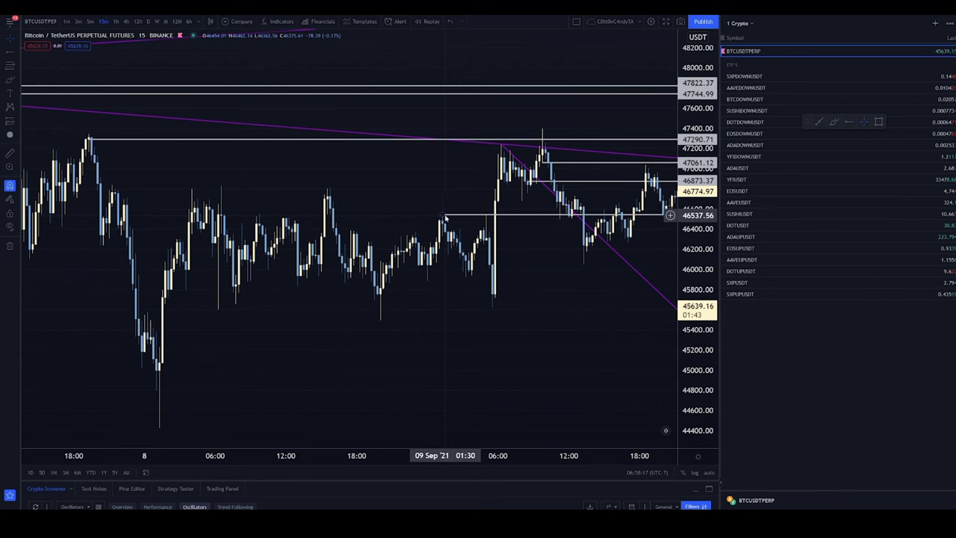
Move the horizontal ray at 46546.08 to 46050.01 at the 9 Sep rally, and on to the 8 Sep candle at 45111.16
left_click(491, 264)
left_click_drag(552, 313, 442, 324)
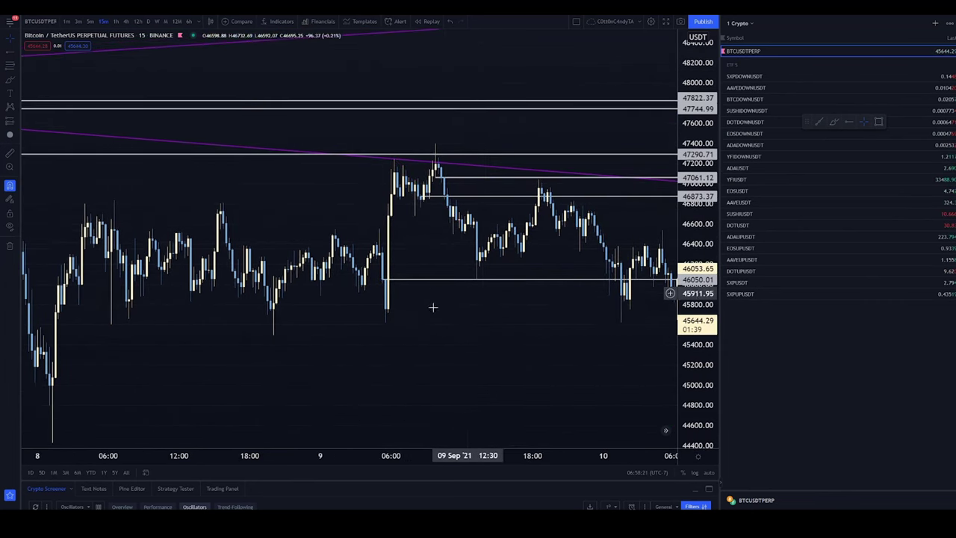
left_click_drag(483, 330, 536, 298)
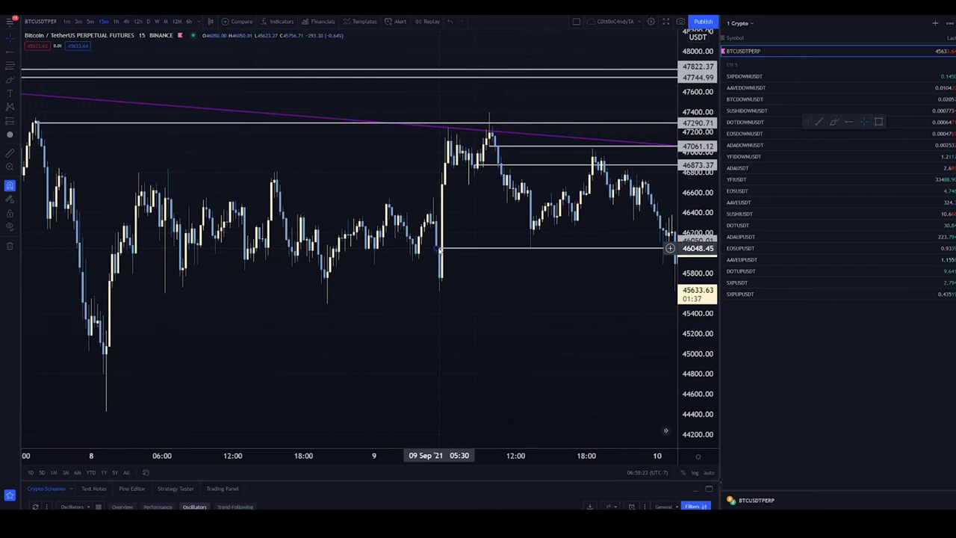
left_click_drag(440, 249, 105, 344)
Switch to 1-hour candles and raise the ray to 45574.50 at the 8 Sep 00:00 candle
left_click(116, 21)
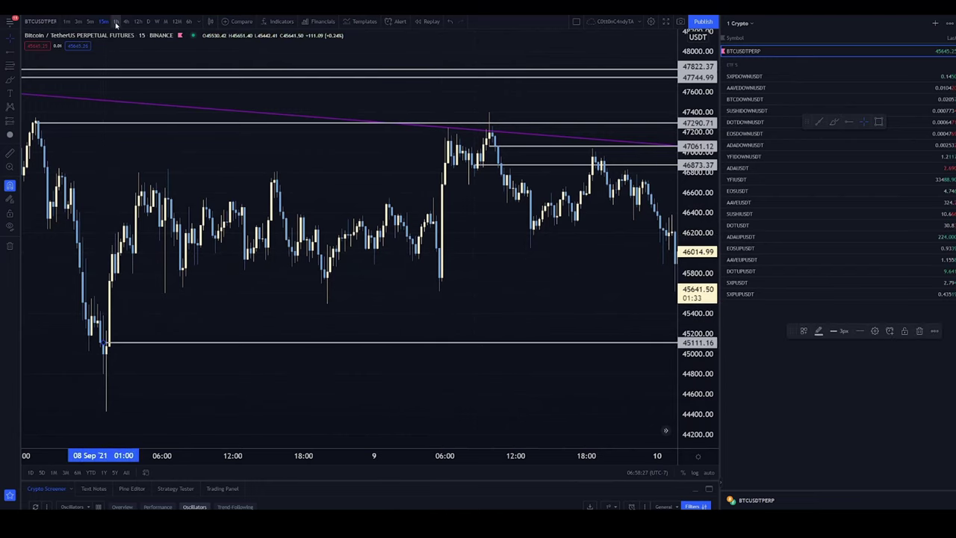
left_click_drag(405, 367, 83, 139)
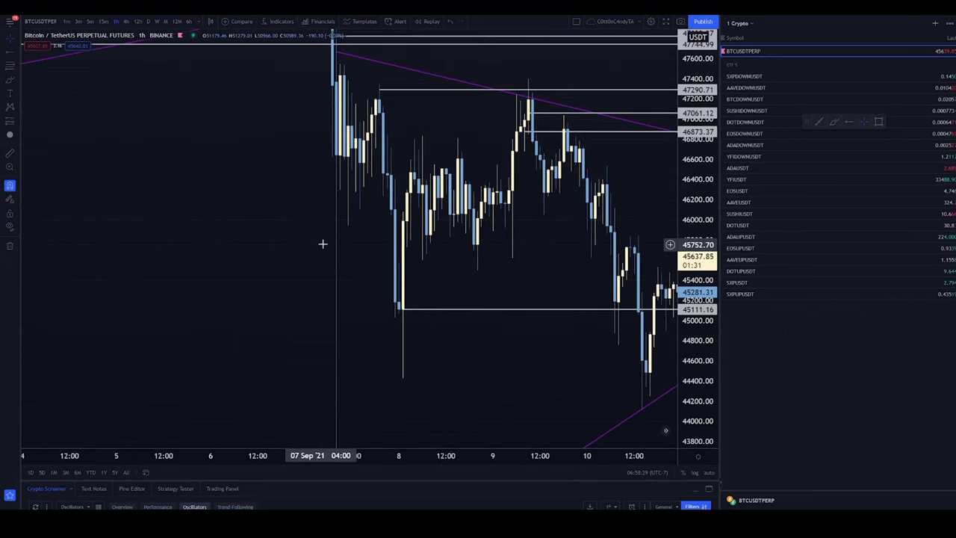
mouse_move(325, 249)
left_mouse_down()
mouse_move(316, 254)
mouse_move(314, 208)
left_mouse_up()
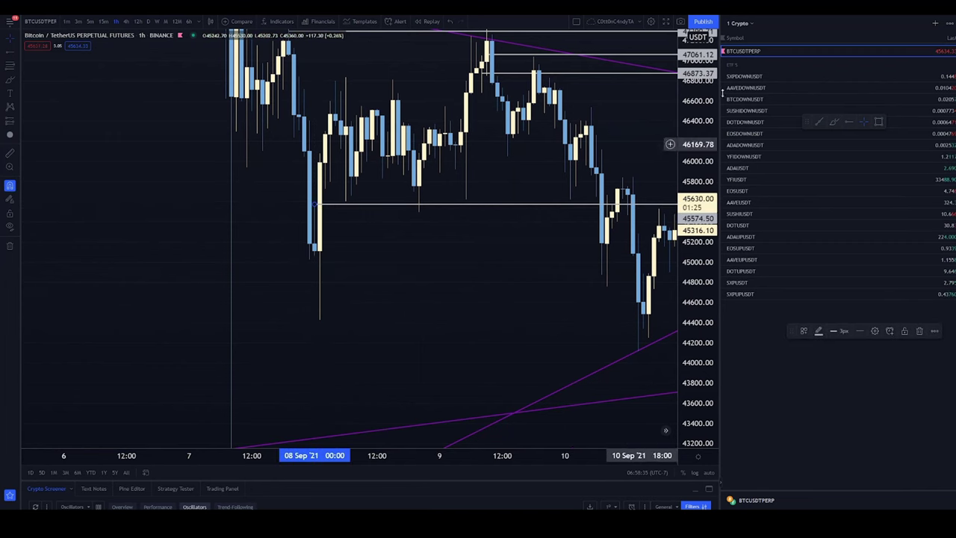
left_click_drag(493, 90, 405, 316)
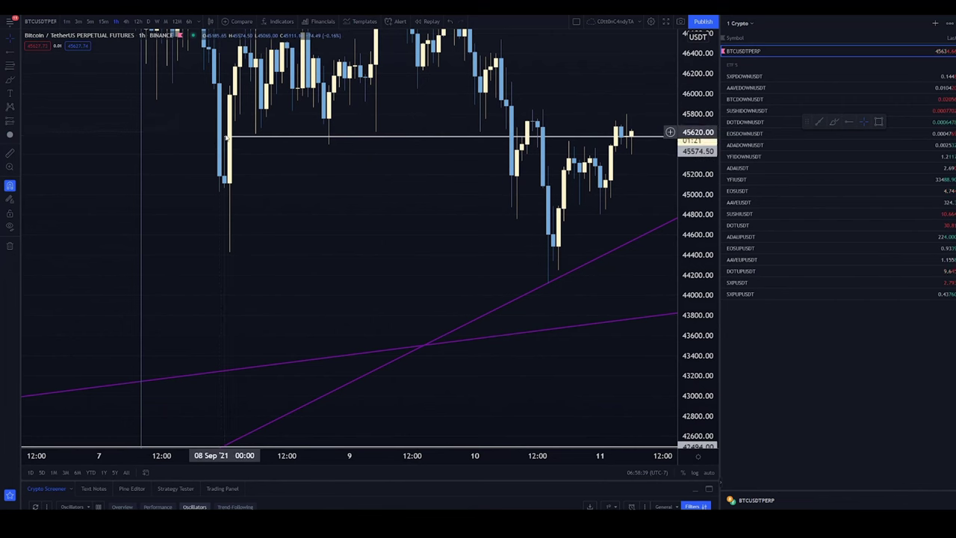
left_click_drag(314, 224, 292, 373)
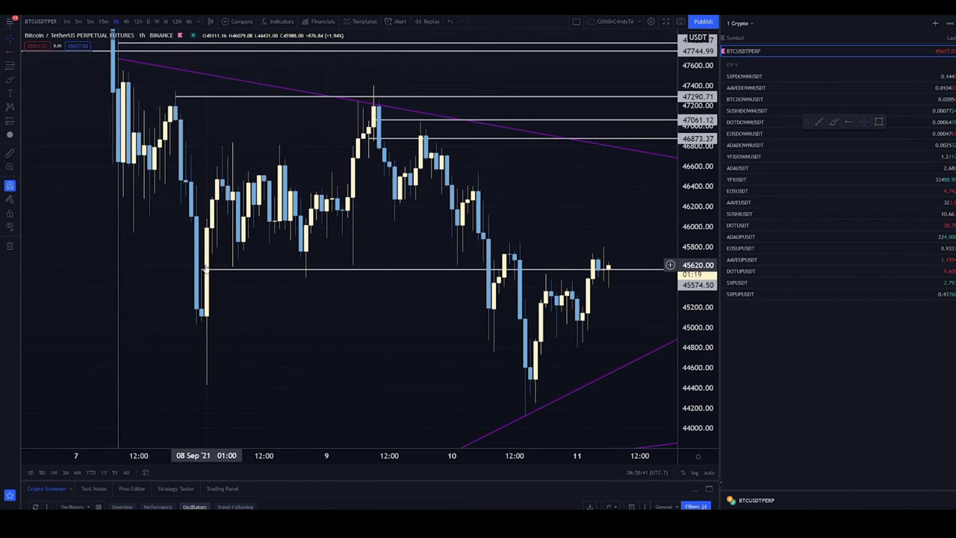
Reposition the horizontal rays to 46989.15 and 46244.02, and return to 15-minute candles around 10 Sep
mouse_move(206, 269)
left_mouse_down()
mouse_move(493, 271)
mouse_move(454, 251)
mouse_move(464, 250)
mouse_move(452, 187)
mouse_move(417, 124)
mouse_move(467, 159)
left_mouse_up()
mouse_move(360, 98)
left_mouse_down()
mouse_move(375, 88)
mouse_move(360, 75)
mouse_move(357, 87)
left_mouse_up()
left_click(104, 21)
scroll(250, 157, "down", 3)
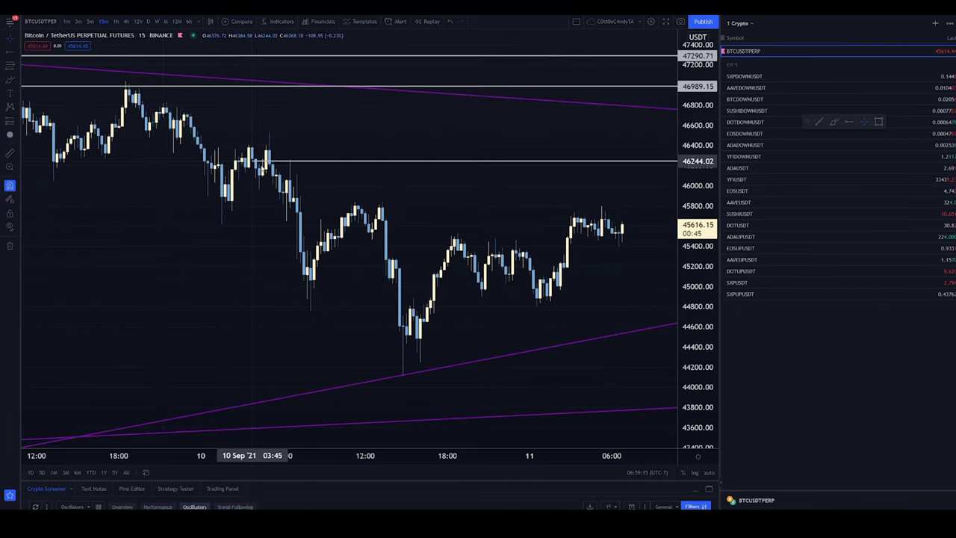
Shift the lower horizontal ray along the 10 Sep candles to 44821.98, and on to 45233.05 at the 11 Sep rise
left_click(293, 203)
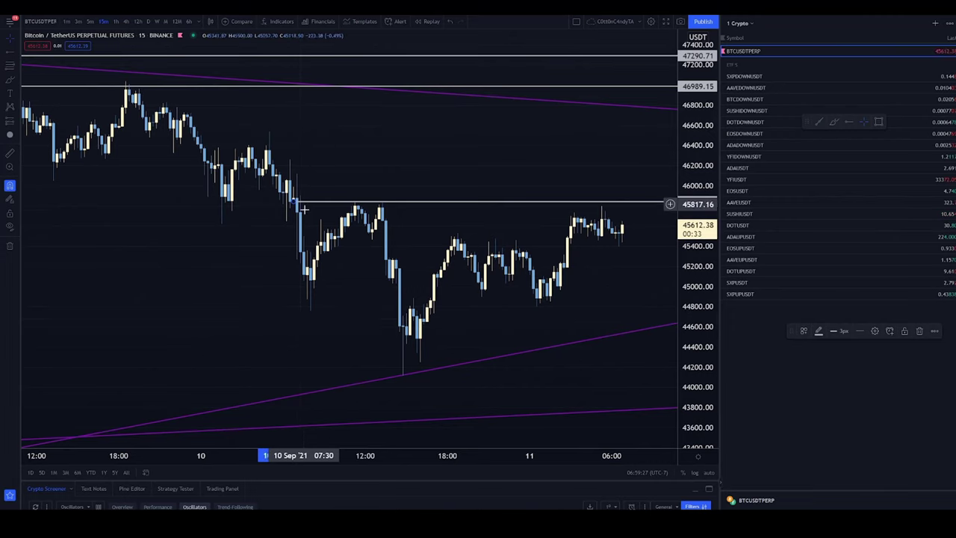
mouse_move(293, 204)
left_mouse_down()
mouse_move(384, 240)
mouse_move(401, 320)
mouse_move(427, 306)
left_mouse_up()
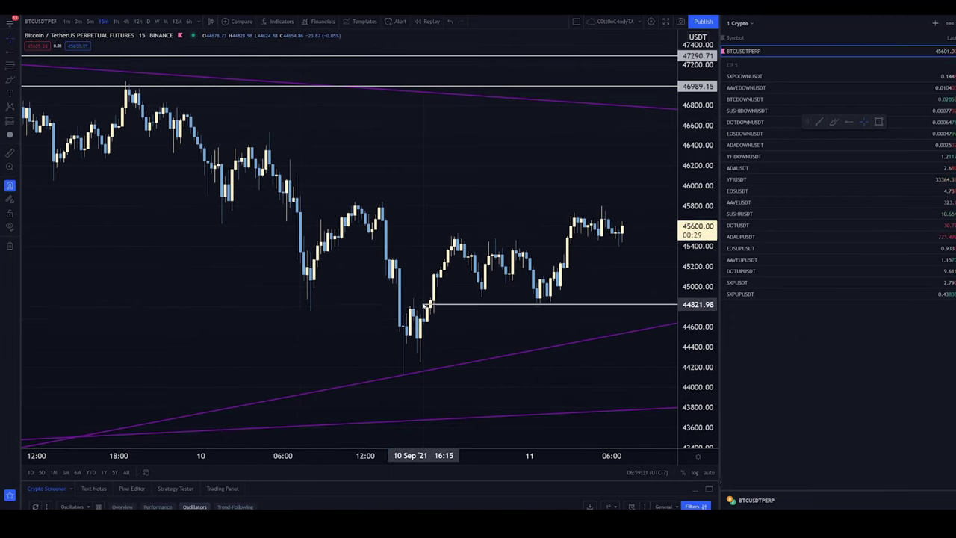
left_click_drag(426, 306, 416, 301)
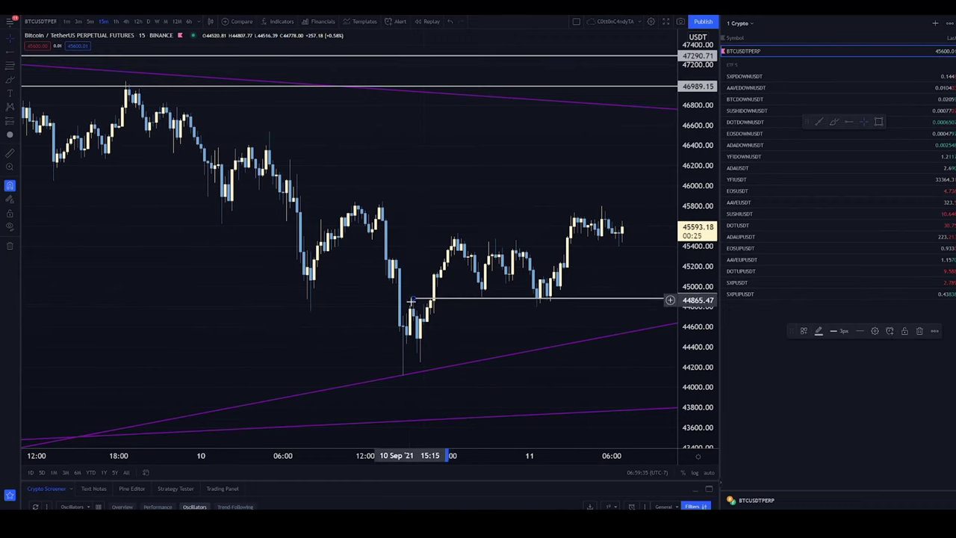
mouse_move(423, 298)
left_mouse_down()
mouse_move(423, 314)
mouse_move(412, 297)
mouse_move(427, 306)
mouse_move(521, 282)
mouse_move(561, 284)
mouse_move(564, 263)
left_mouse_up()
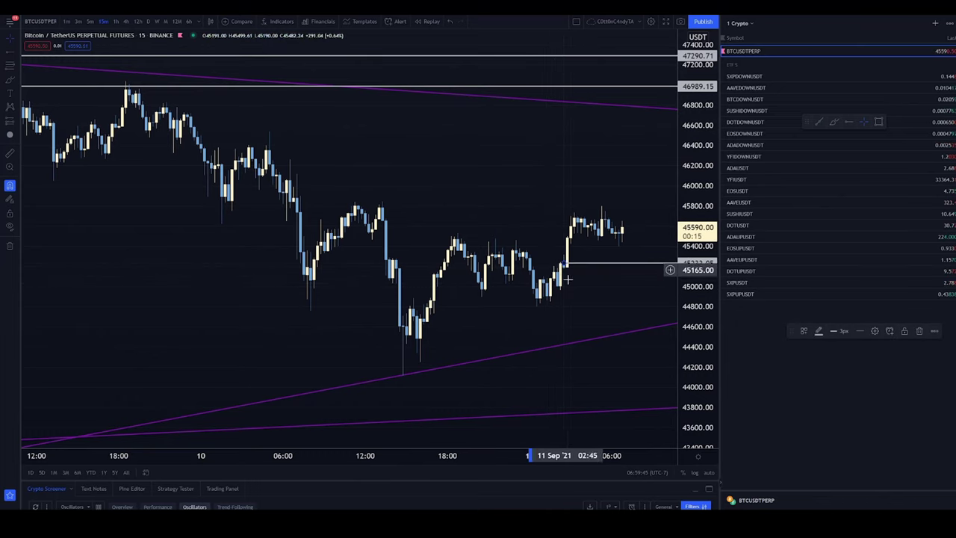
Delete the horizontal ray at 45233.05
left_click_drag(579, 330, 507, 382)
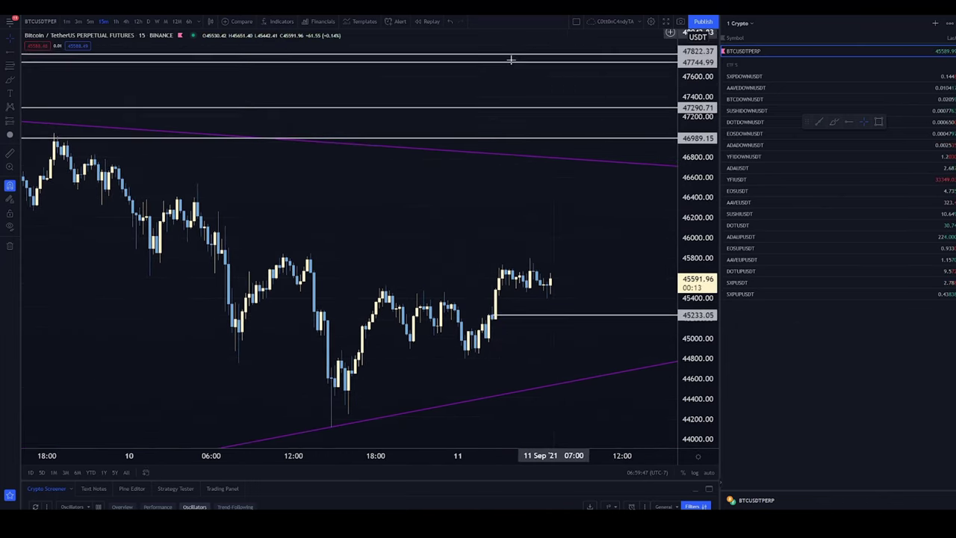
left_click(509, 317)
key("Delete")
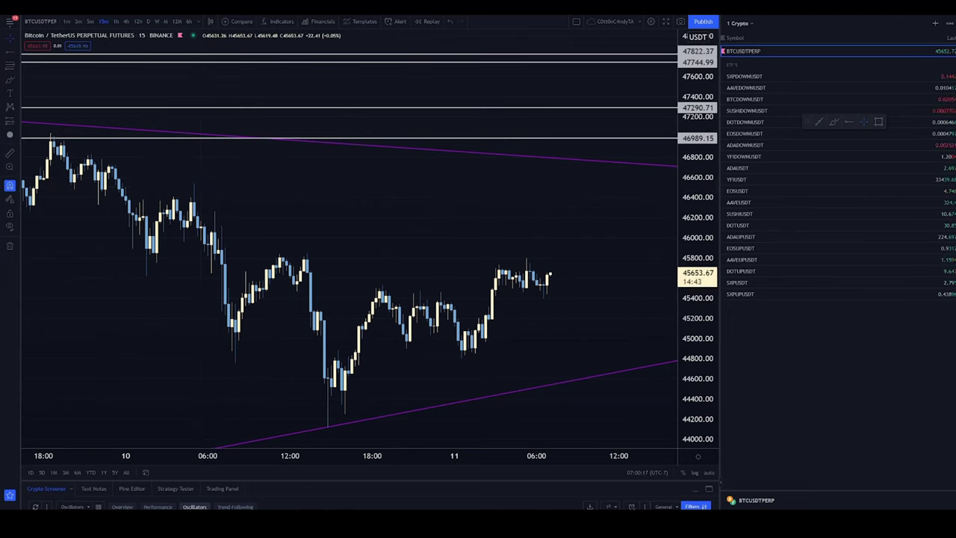
Draw a horizontal ray from the 10 Sep 16:15 candle at about 44800, adjust its height, and delete it
left_click(845, 121)
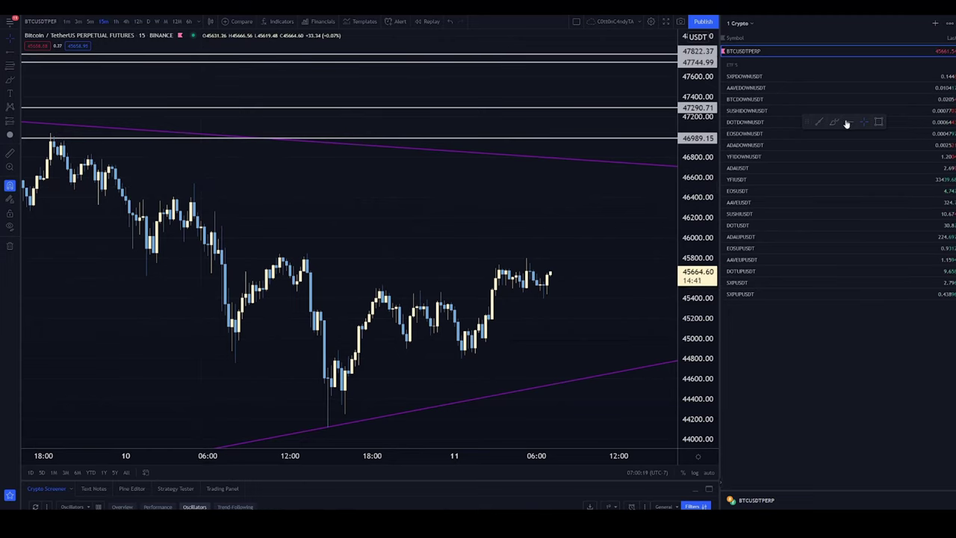
left_click(349, 371)
left_click_drag(348, 371, 349, 361)
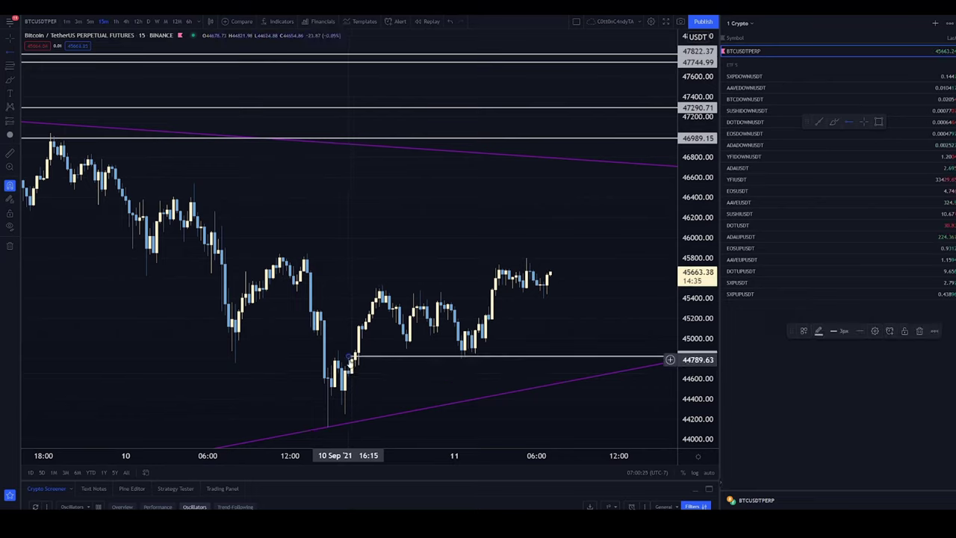
key("Delete")
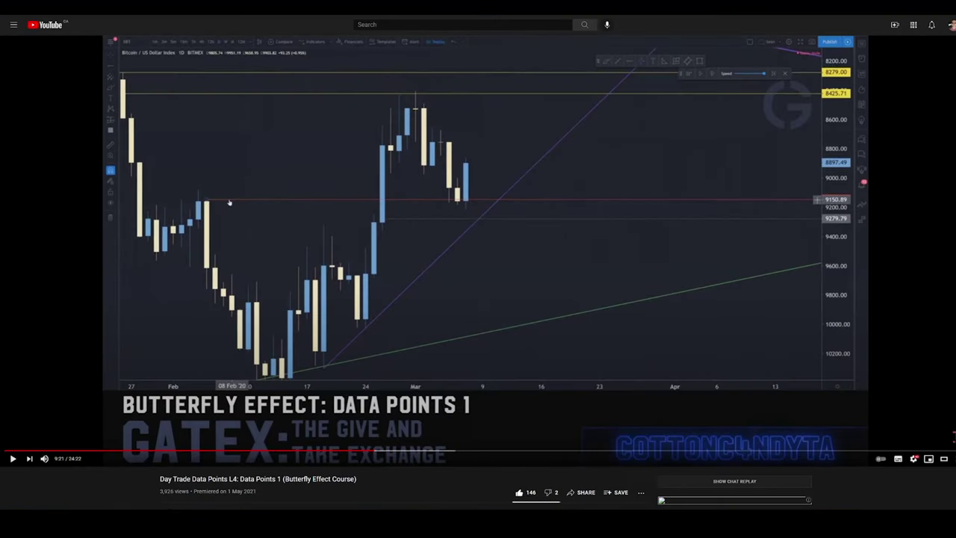
In YouTube, play the Data Points 1 video on to 9:41, and return to the 15-minute BTCUSDTPERP chart
left_click(568, 232)
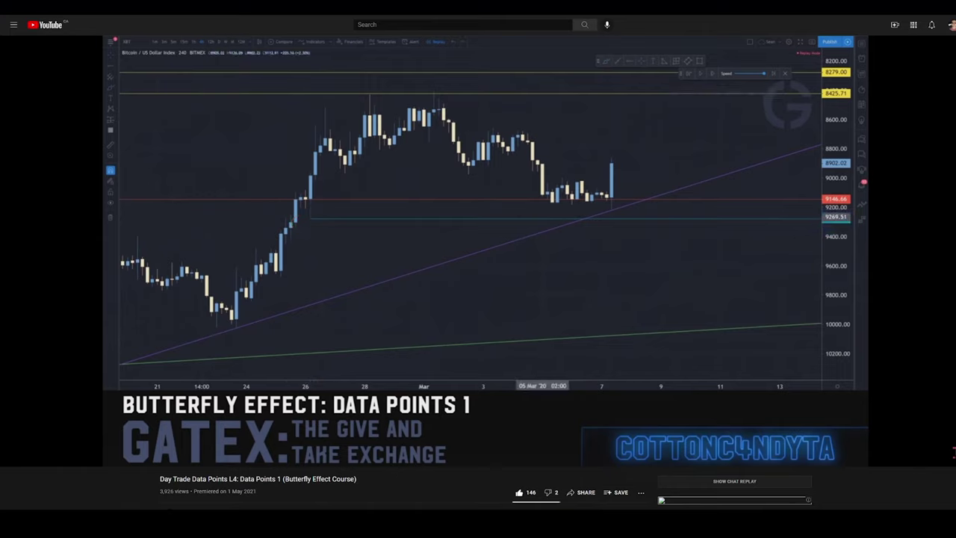
mouse_move(553, 307)
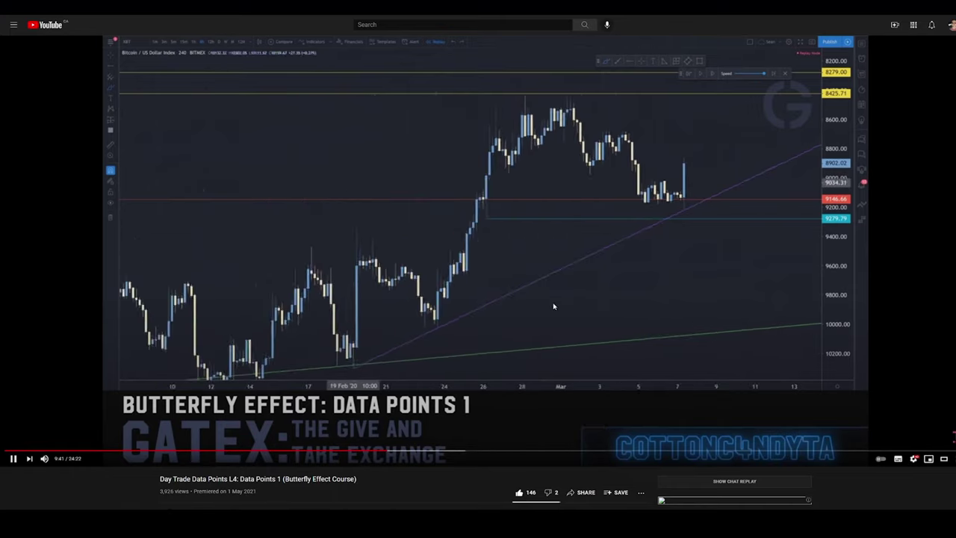
left_click(608, 271)
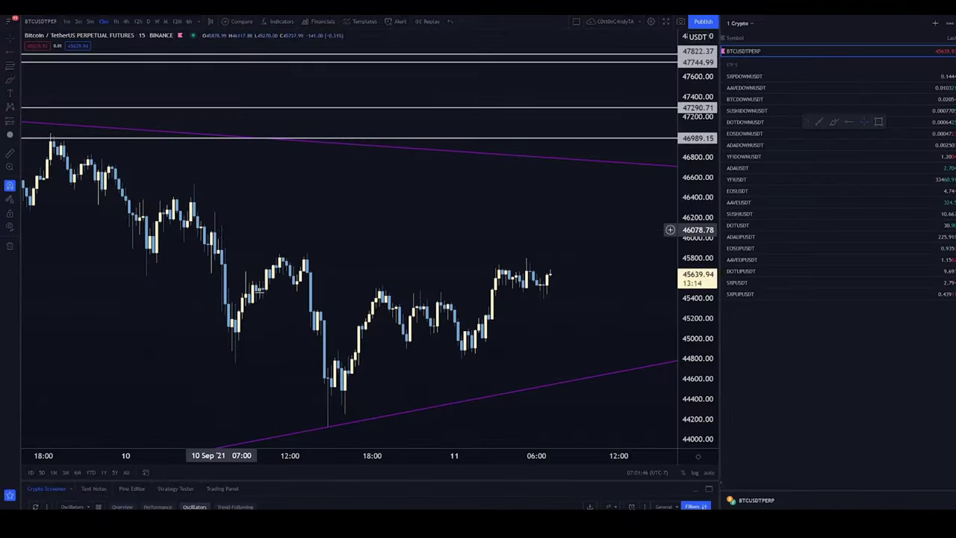
scroll(271, 112, "left", 10)
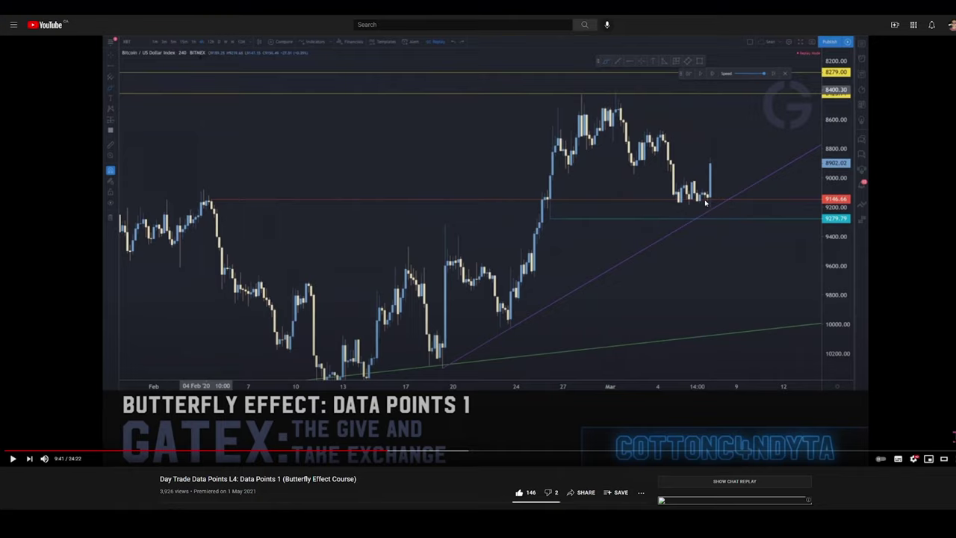
In YouTube, play the Data Points 1 video from 9:41 to 11:32, pausing at 11:03 and 11:07
left_click(605, 224)
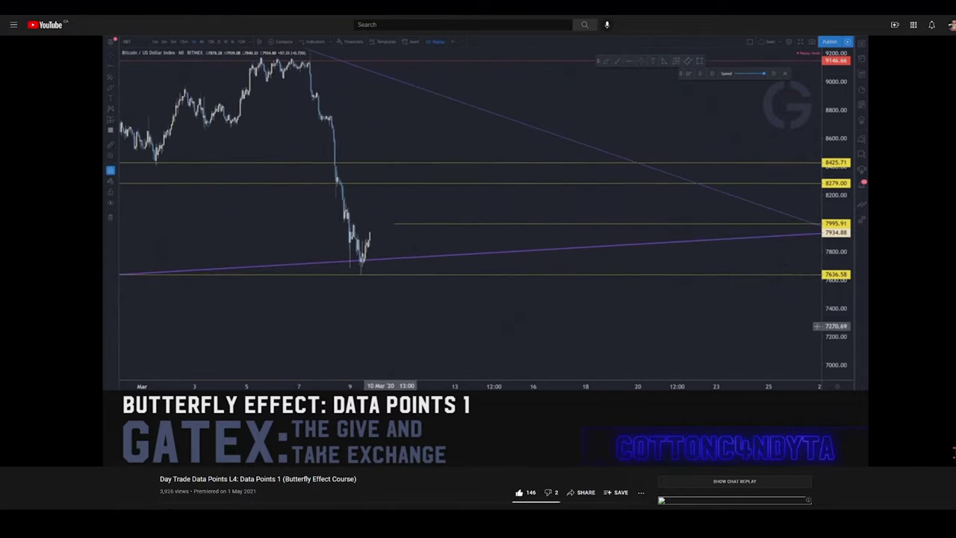
left_click(604, 254)
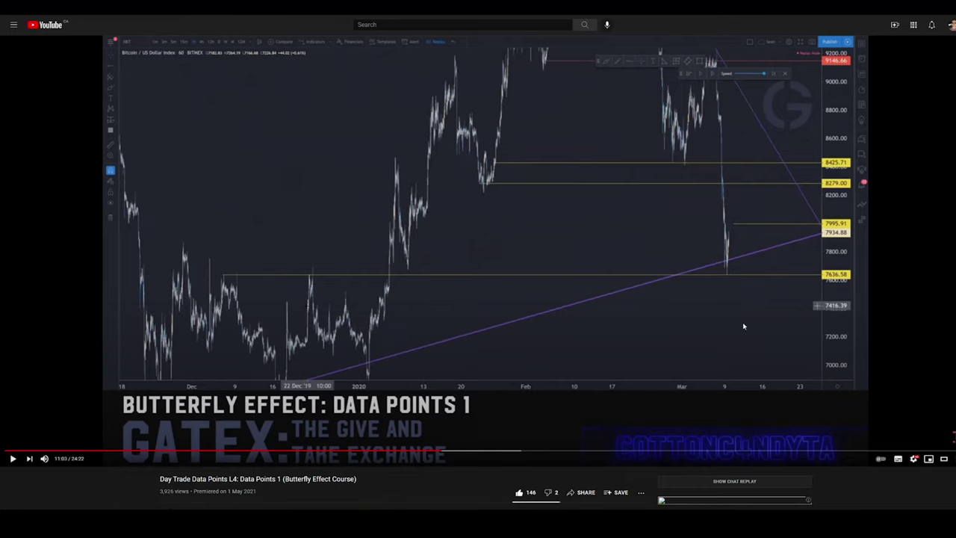
left_click(735, 243)
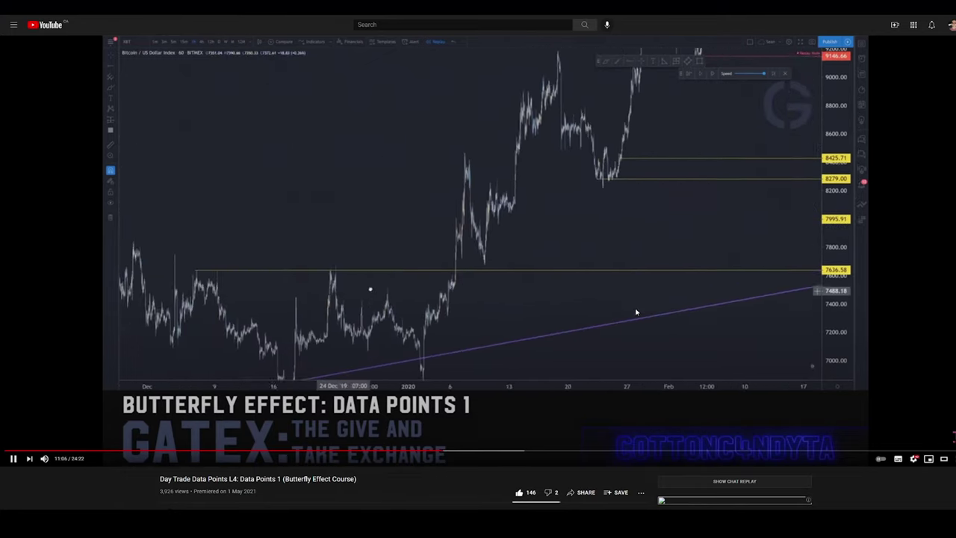
left_click(628, 283)
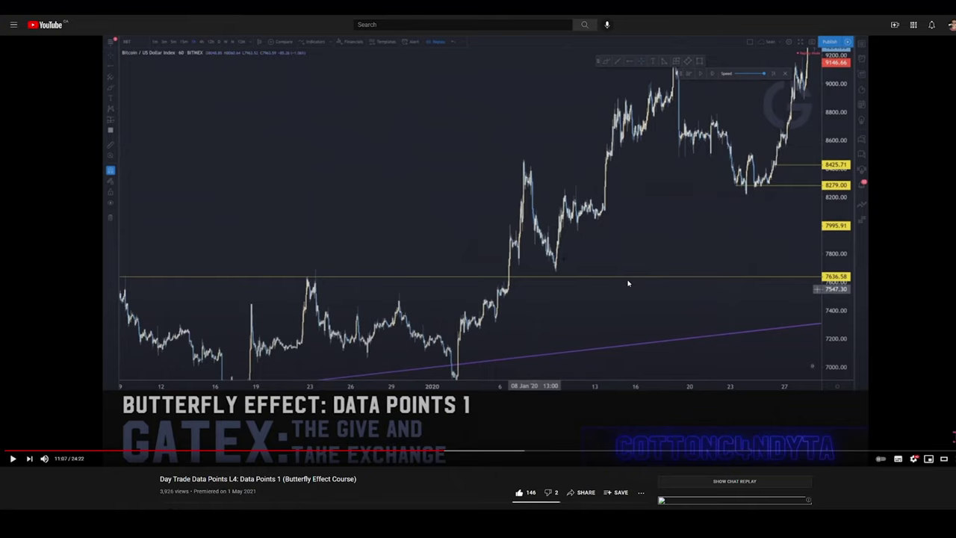
left_click(685, 220)
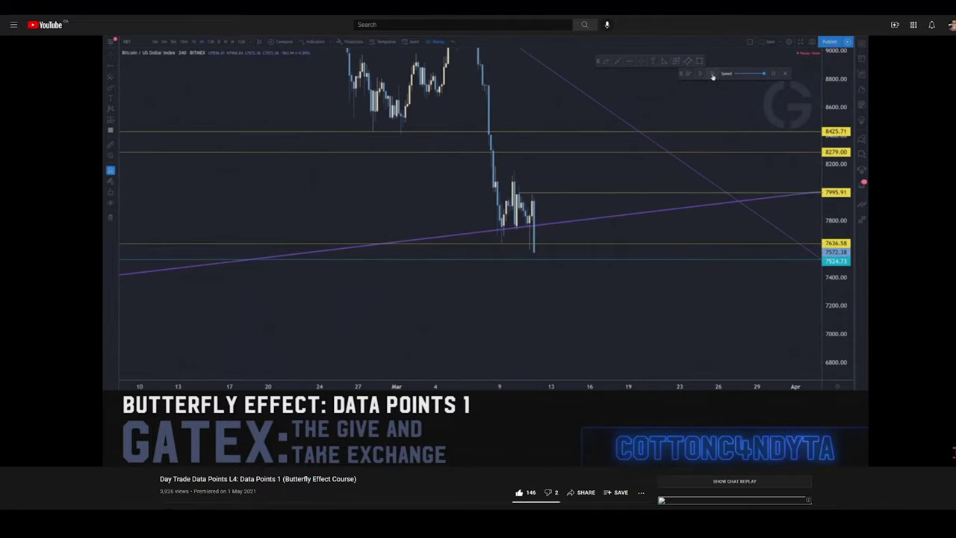
left_click(513, 281)
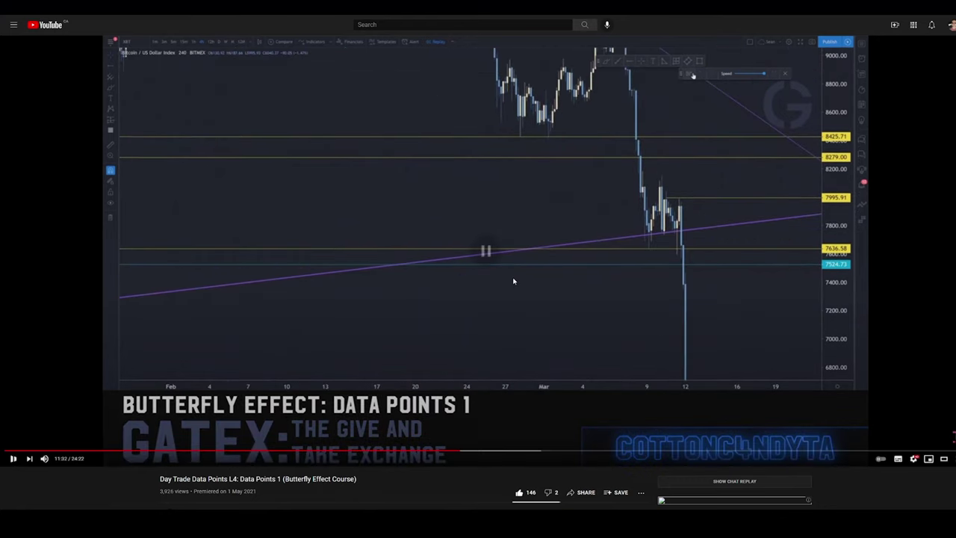
In YouTube, continue the Data Points 1 video from 11:32 to 16:02, using full screen around 13:49, and resume playback
left_click(647, 242)
left_click(647, 250)
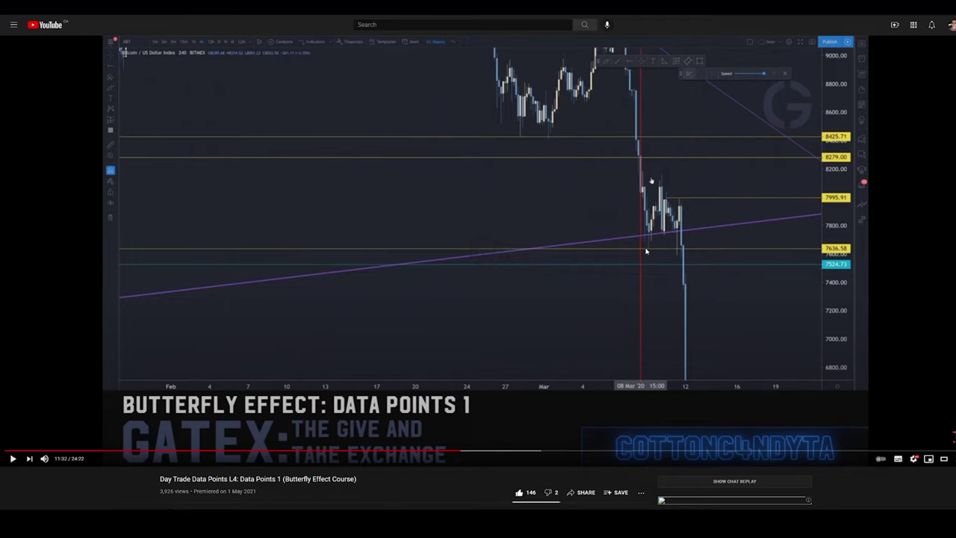
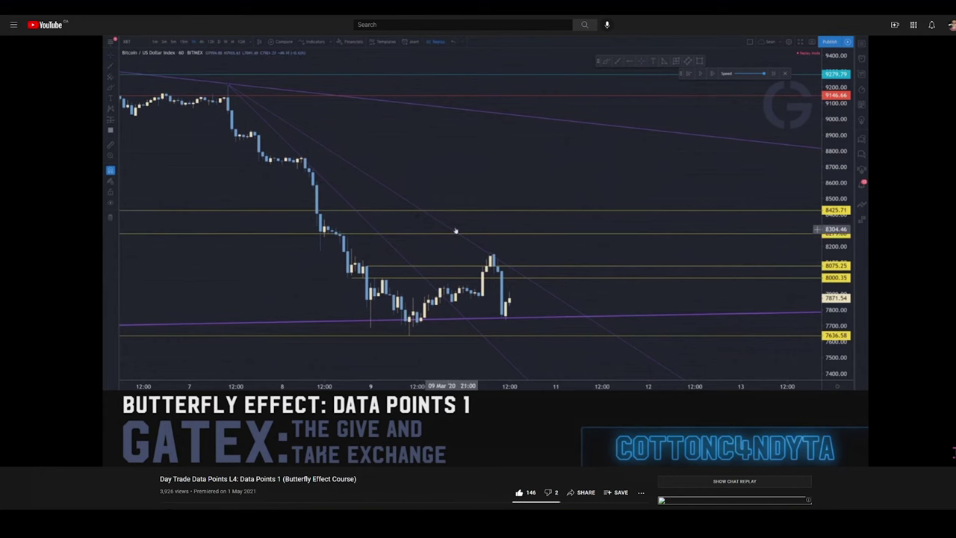
double_click(494, 228)
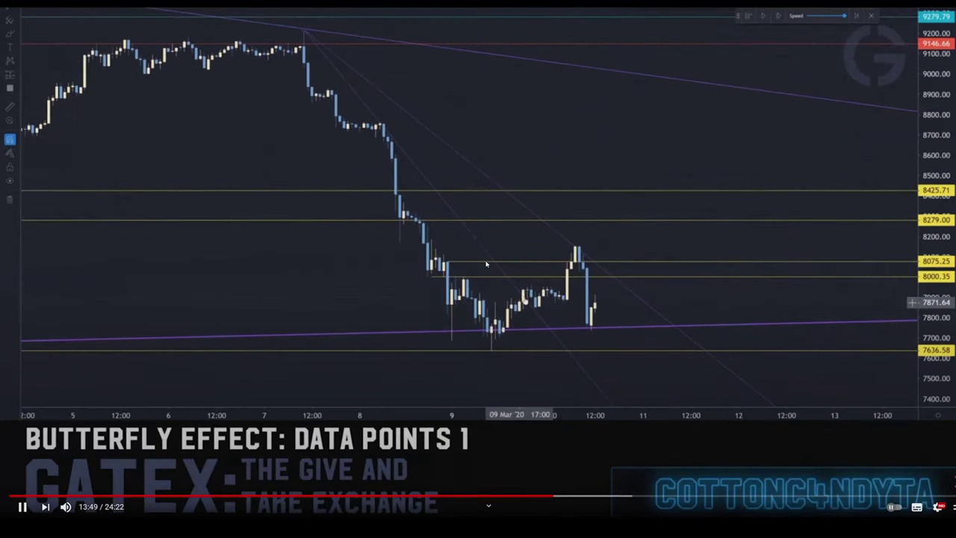
double_click(565, 260)
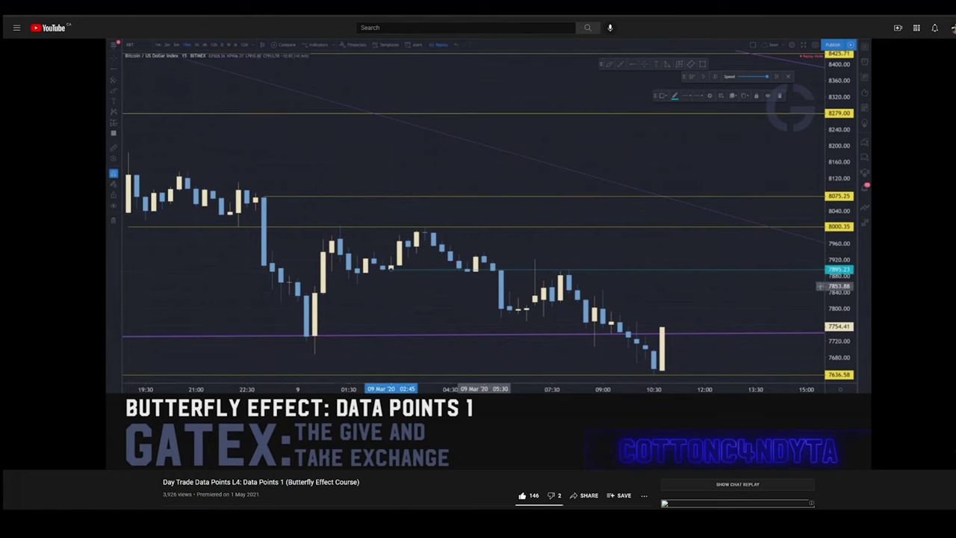
mouse_move(500, 286)
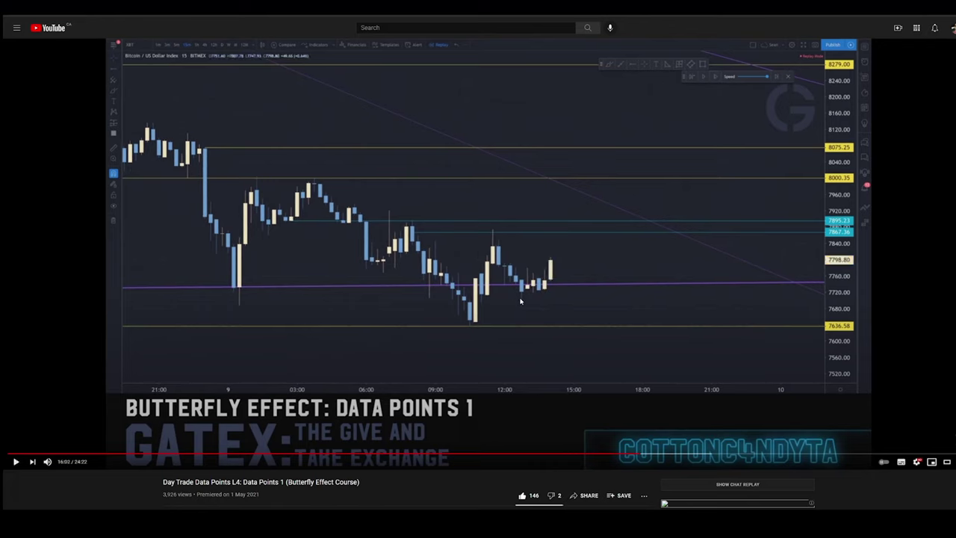
left_click(594, 215)
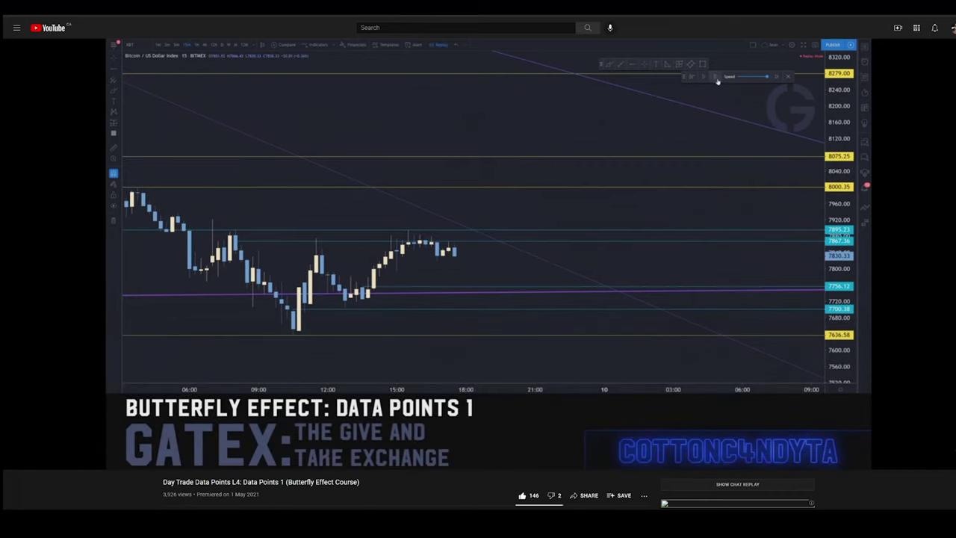
Play the Data Points 1 video to 17:41, rewind it to 17:21, and watch on past 19:16
mouse_move(546, 239)
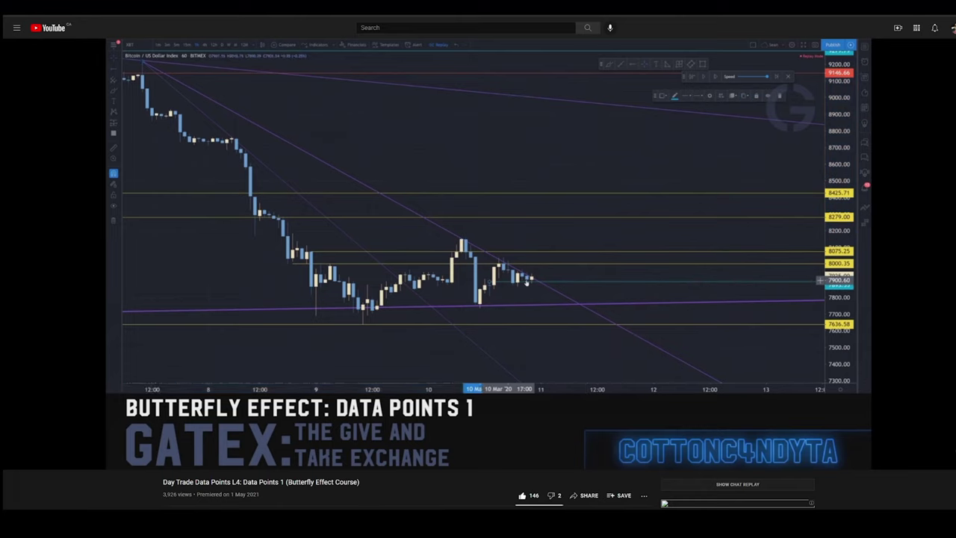
left_click(591, 249)
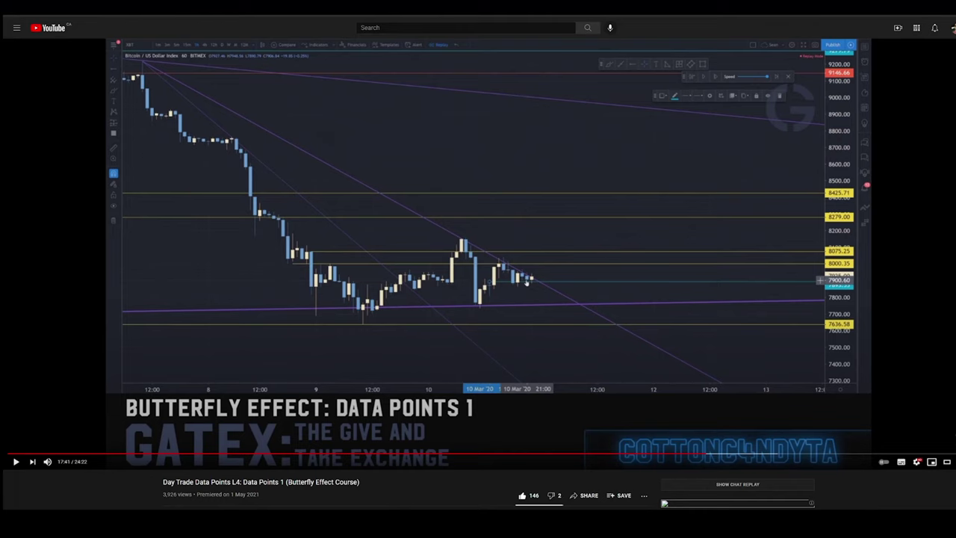
left_click(681, 454)
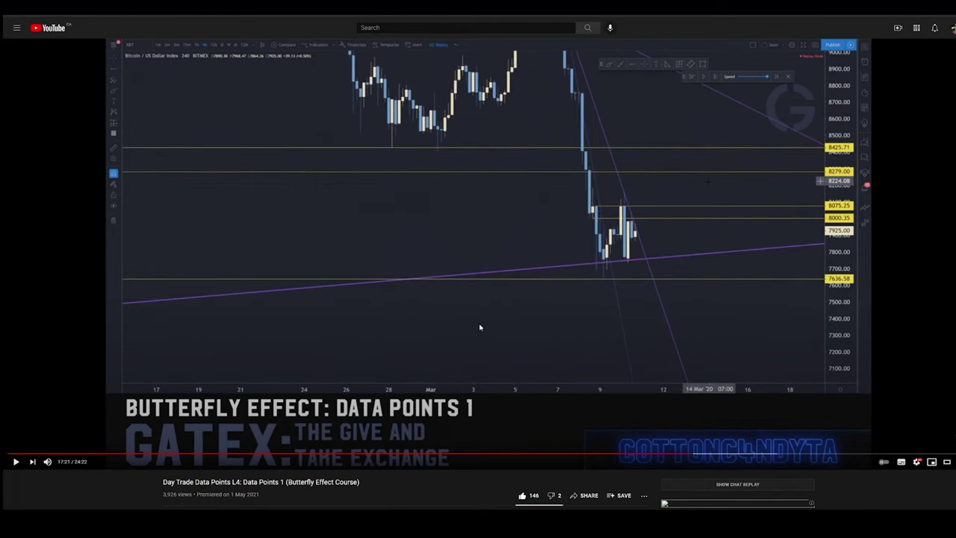
left_click(571, 307)
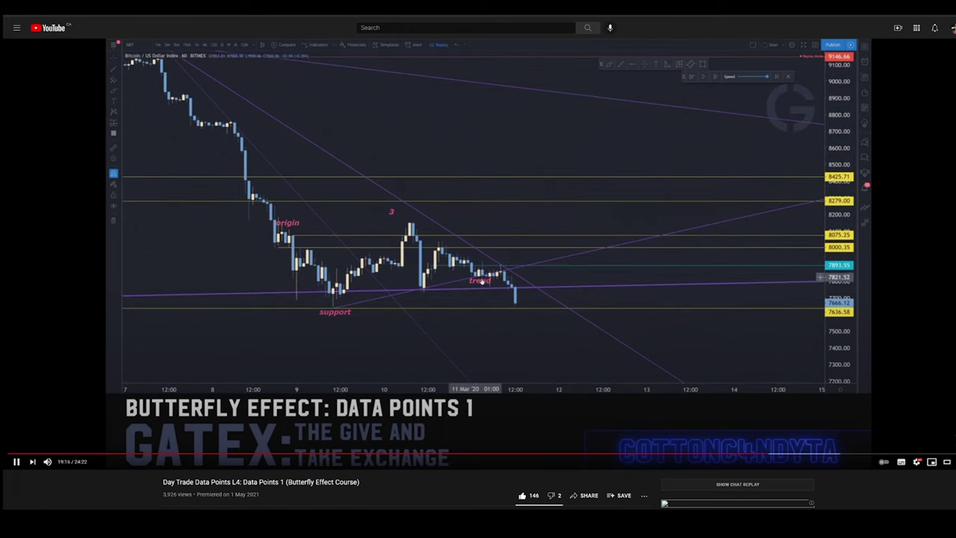
left_click(636, 209)
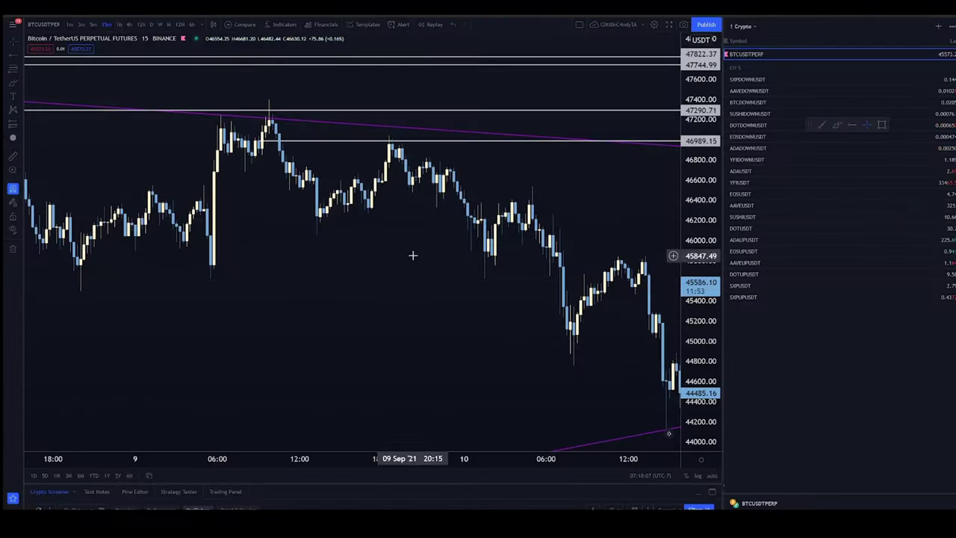
On the 15-minute BTCUSDTPERP chart, draw a trend line from the 8 Sep 01:00 candle at 44800 to the 9 Sep 05:30 low
scroll(284, 258, "up", 4)
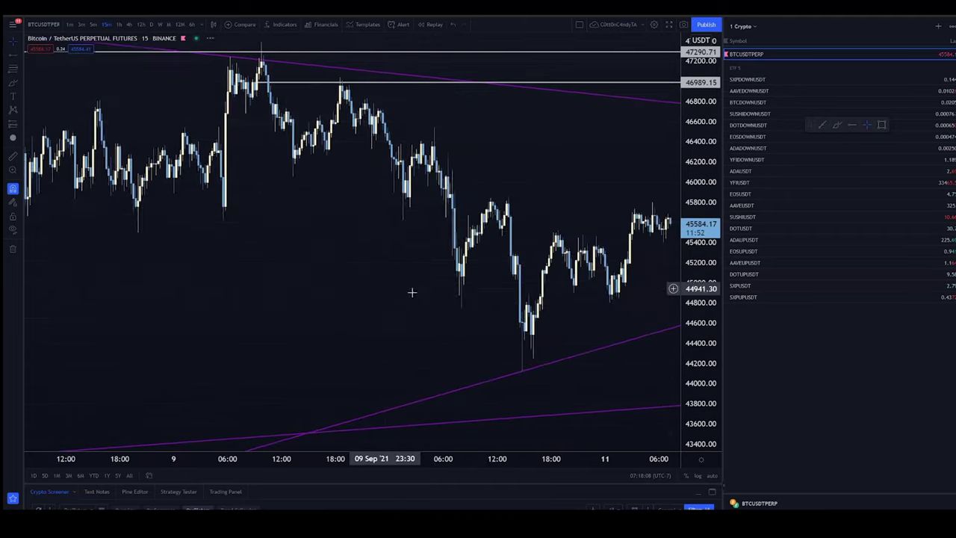
left_click_drag(385, 289, 298, 262)
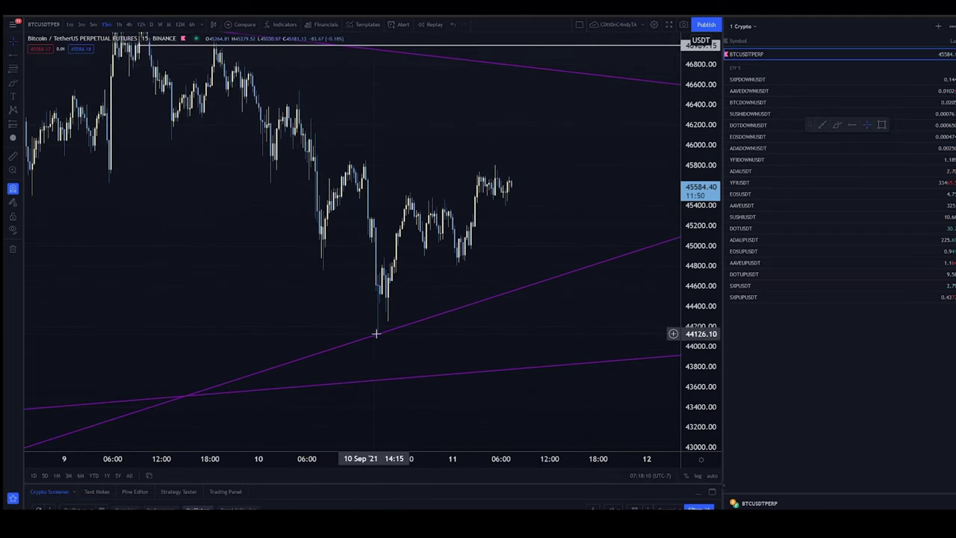
scroll(301, 277, "down", 2)
left_click_drag(335, 269, 427, 273)
scroll(386, 277, "down", 3)
scroll(382, 292, "up", 3)
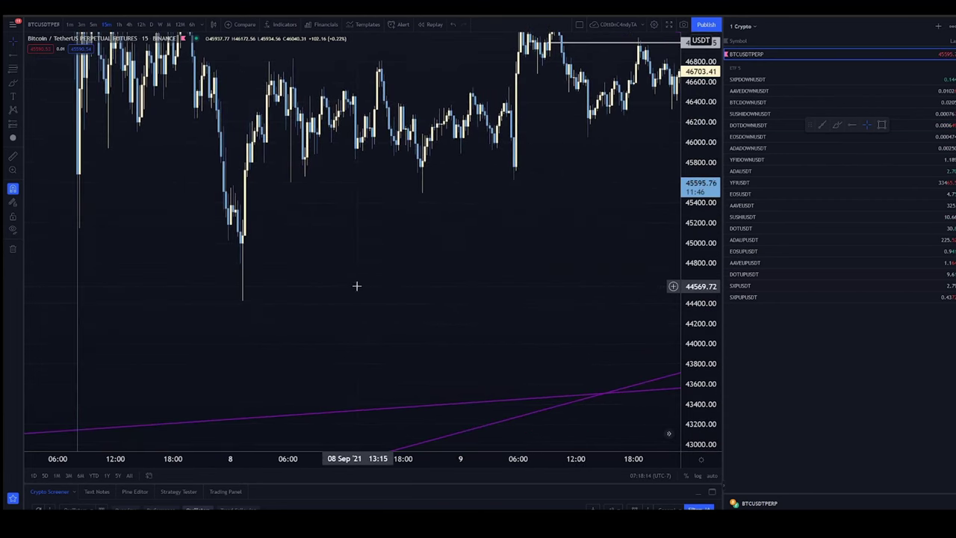
left_click_drag(459, 283, 369, 295)
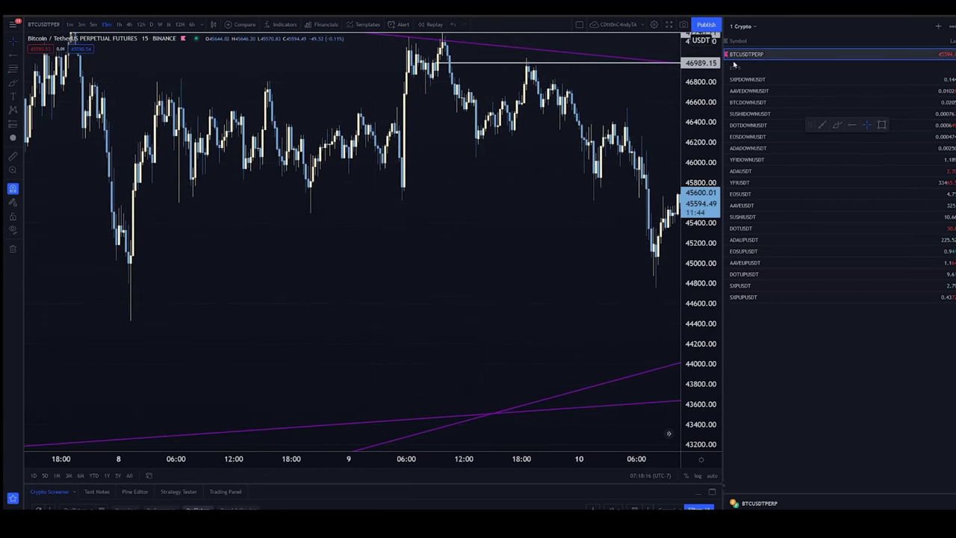
left_click(126, 283)
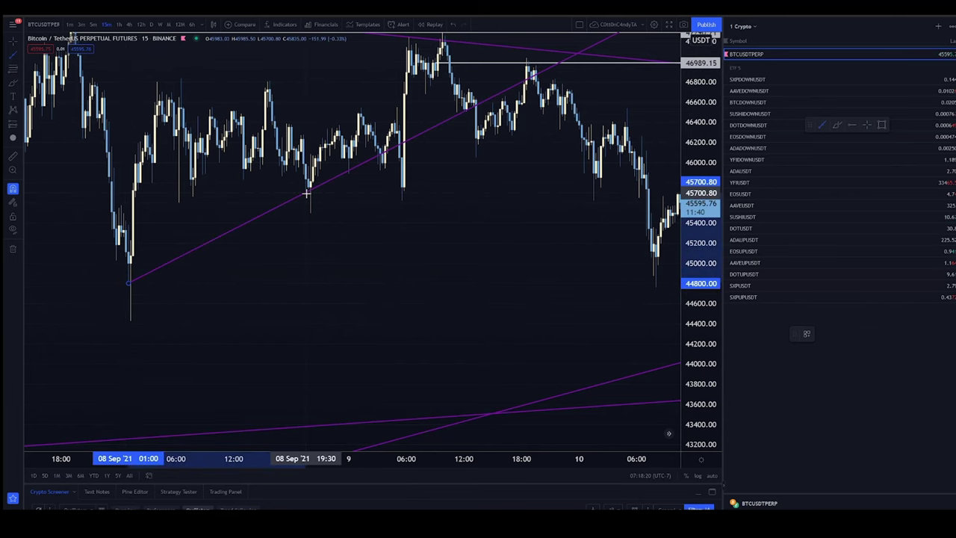
left_click(402, 203)
Move the new trend line's starting point to the 8 Sep 01:15 wick low at 44431.00
left_click_drag(459, 216, 412, 273)
left_click_drag(183, 315, 97, 279)
left_click_drag(72, 319, 72, 354)
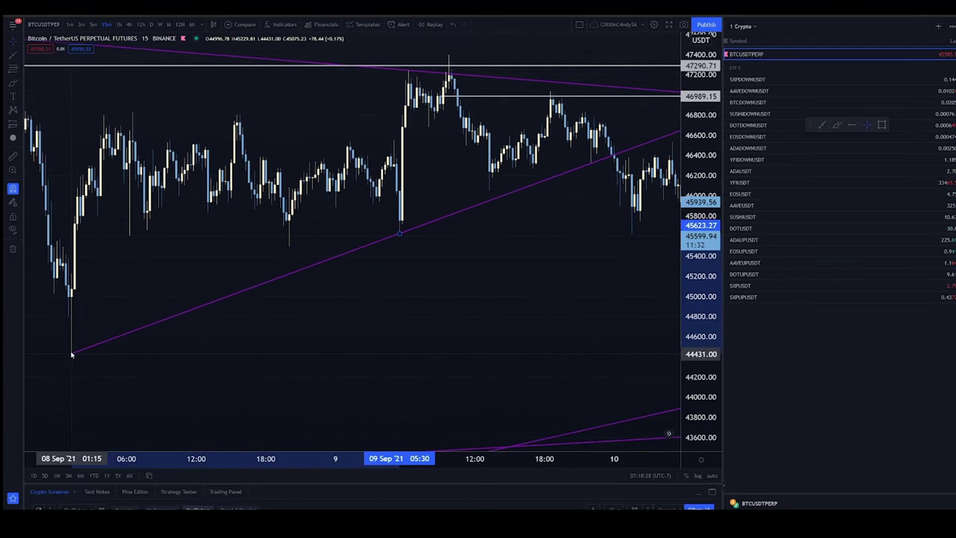
Start bar replay on the 15-minute chart from the 9 Sep 23:00 candle
scroll(516, 263, "right", 3)
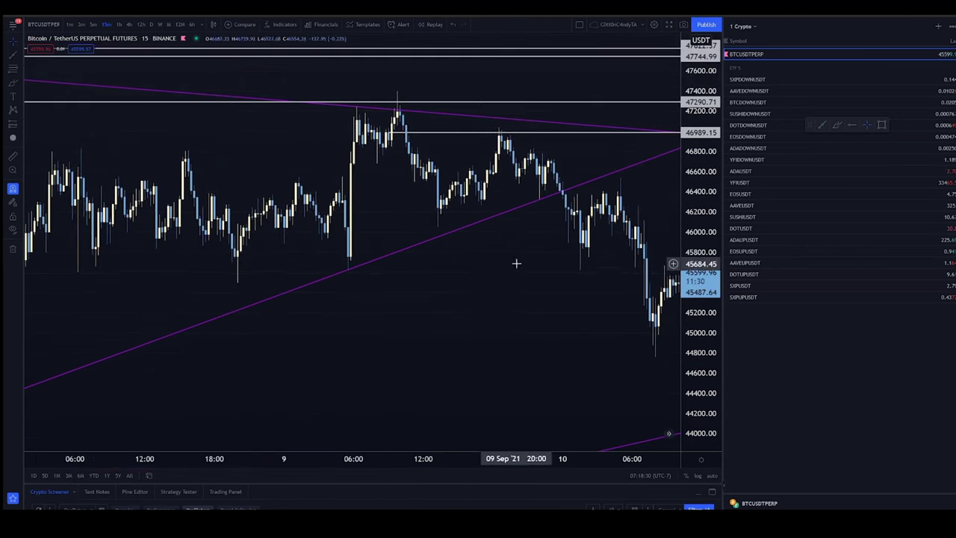
left_click_drag(525, 260, 521, 298)
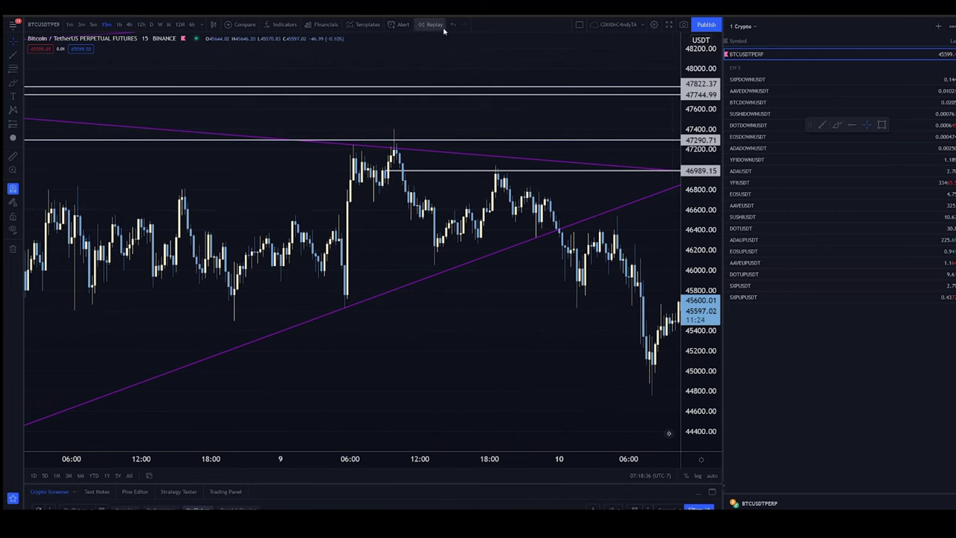
left_click(550, 192)
left_click_drag(473, 356, 368, 330)
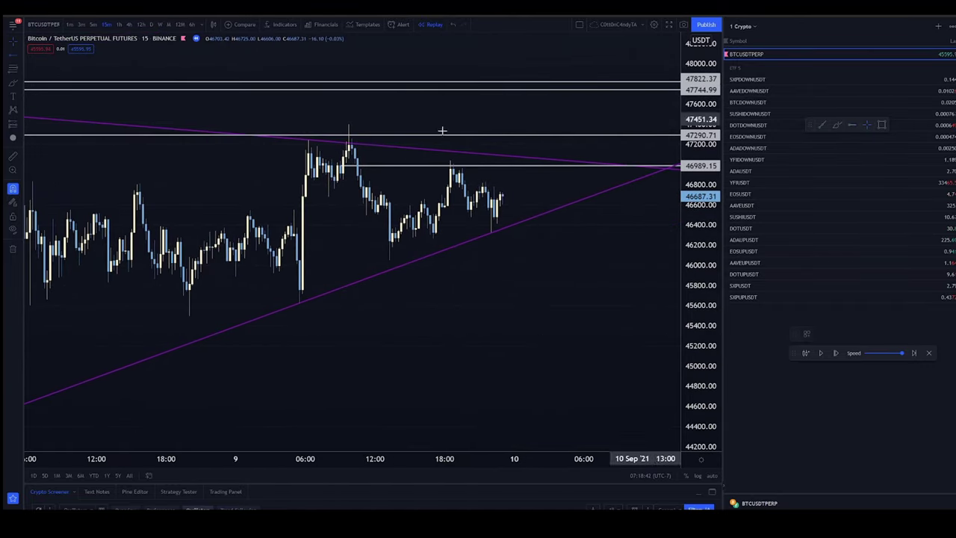
Draw a horizontal ray at 46050.00 from the 9 Sep candle at about 05:30, and delete the ray at 46989.15
left_click(298, 261)
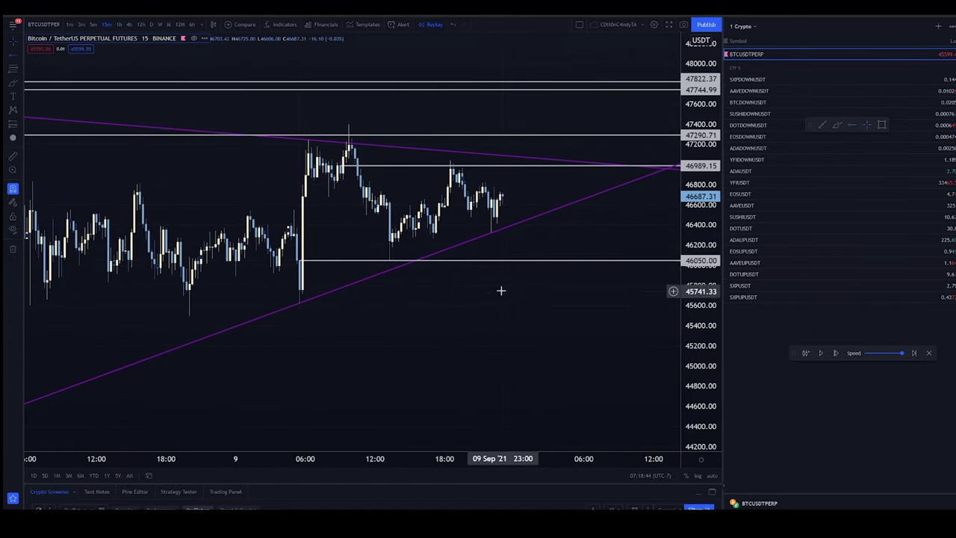
left_click_drag(318, 316, 473, 315)
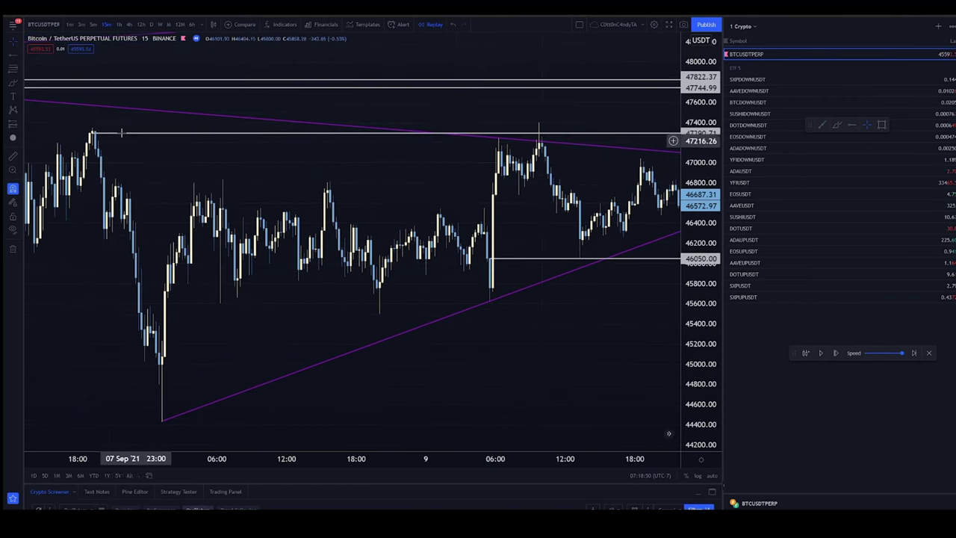
left_click_drag(269, 181, 224, 186)
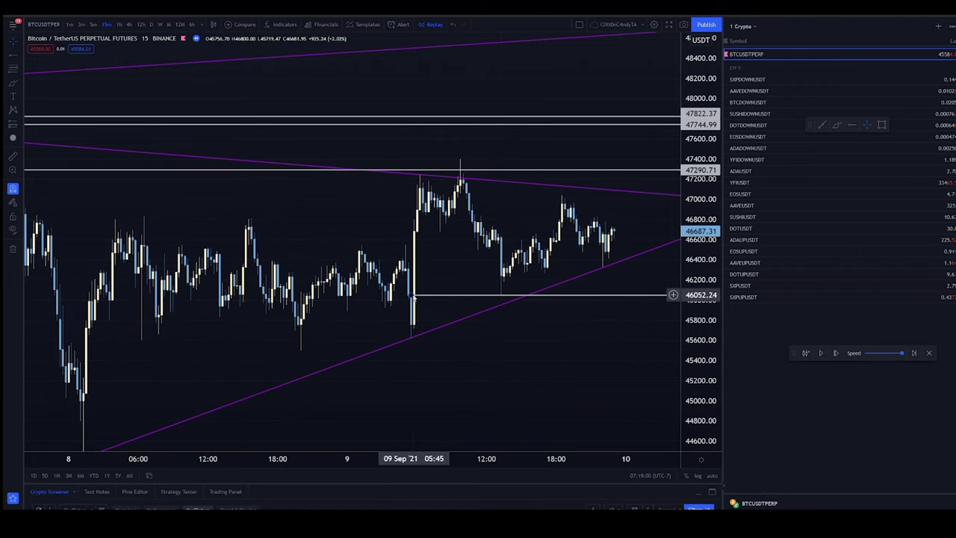
Move the horizontal ray at 46050.00 to the 9 Sep 13:45 candle at 46318.37
mouse_move(413, 297)
left_mouse_down()
mouse_move(495, 248)
mouse_move(499, 273)
mouse_move(506, 270)
left_mouse_up()
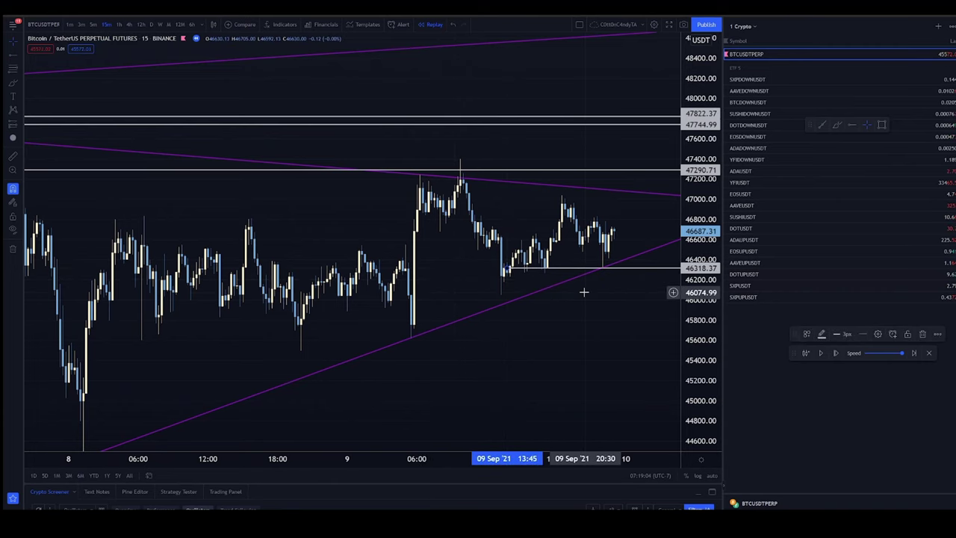
left_click_drag(583, 292, 508, 309)
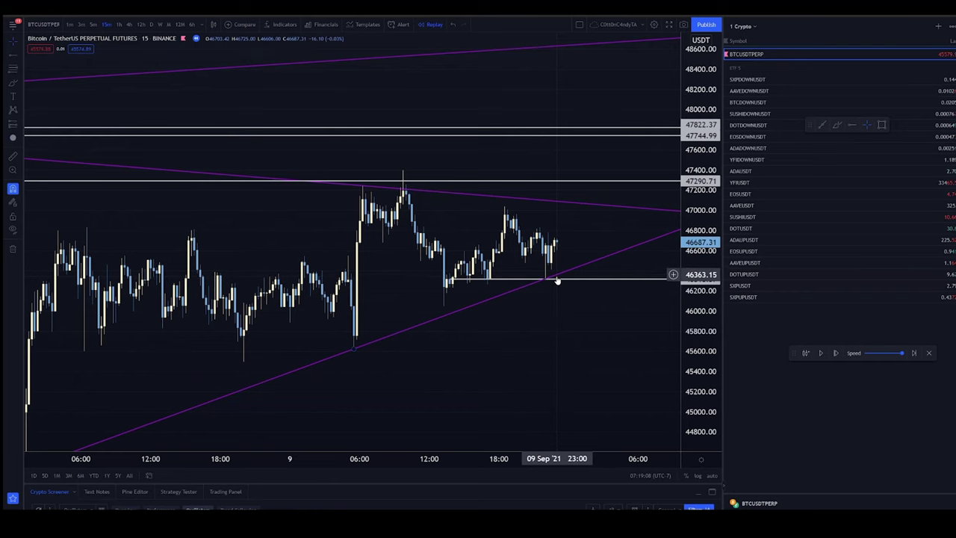
left_click_drag(569, 274, 603, 283)
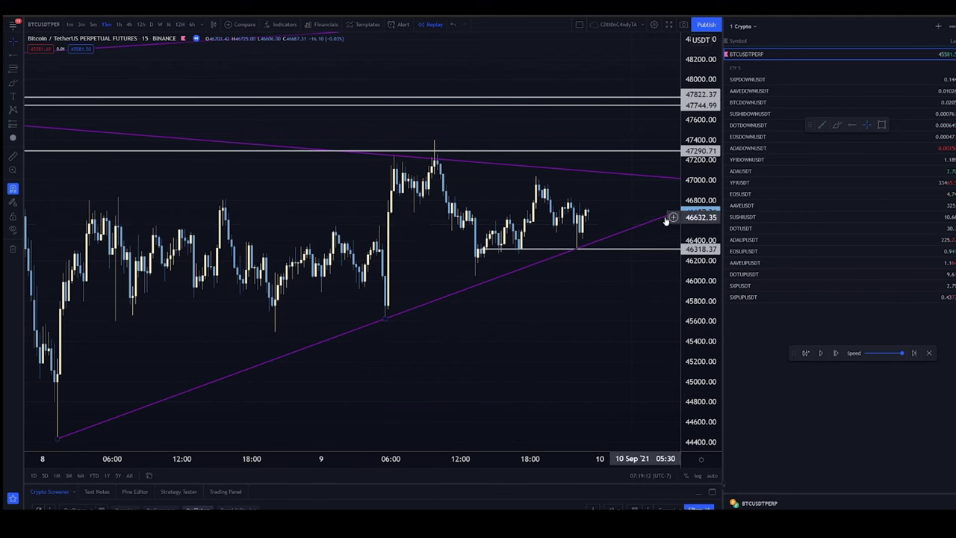
Draw a horizontal ray from the 8 Sep 01:15 candle at 45111.16, and measure the price drop to it from about 46507
scroll(546, 278, "down", 3)
left_click_drag(486, 301, 453, 226)
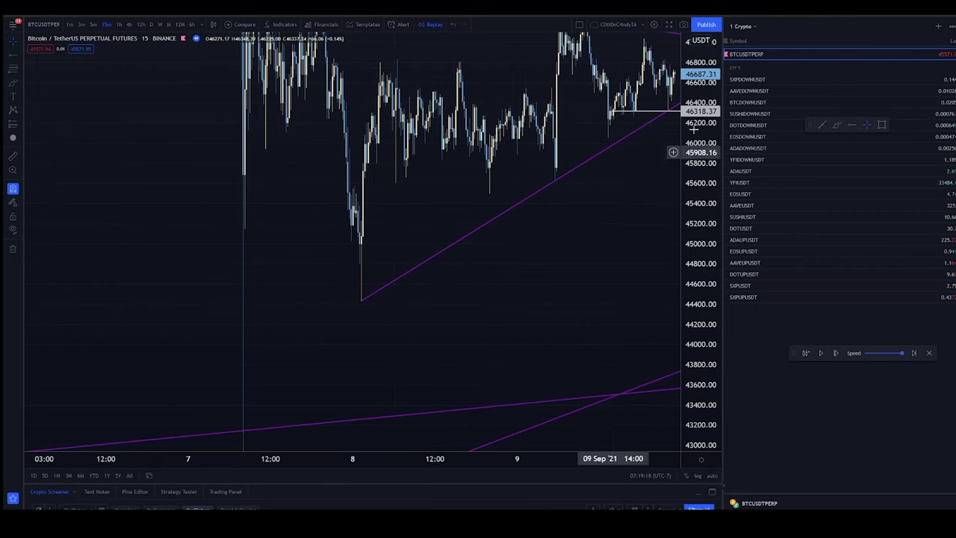
left_click(361, 233)
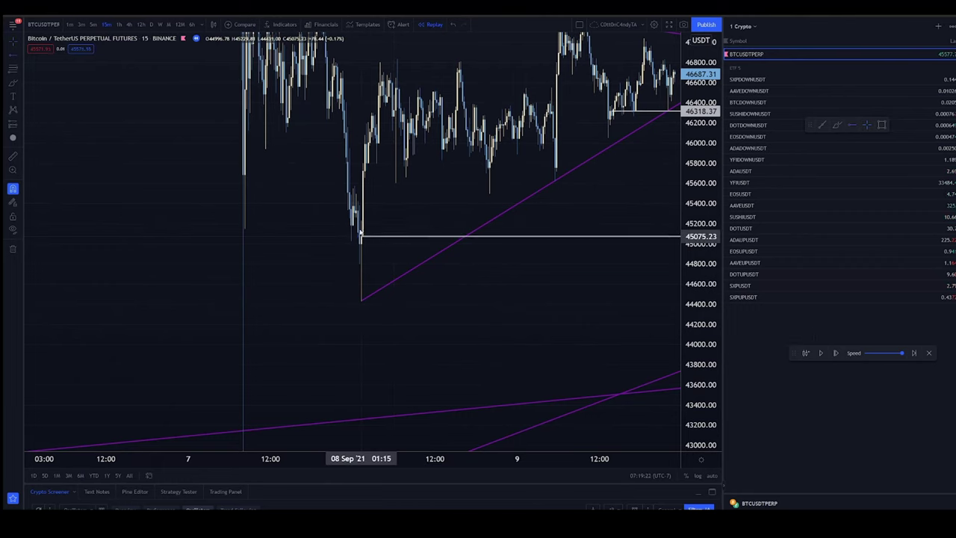
scroll(413, 294, "right", 5)
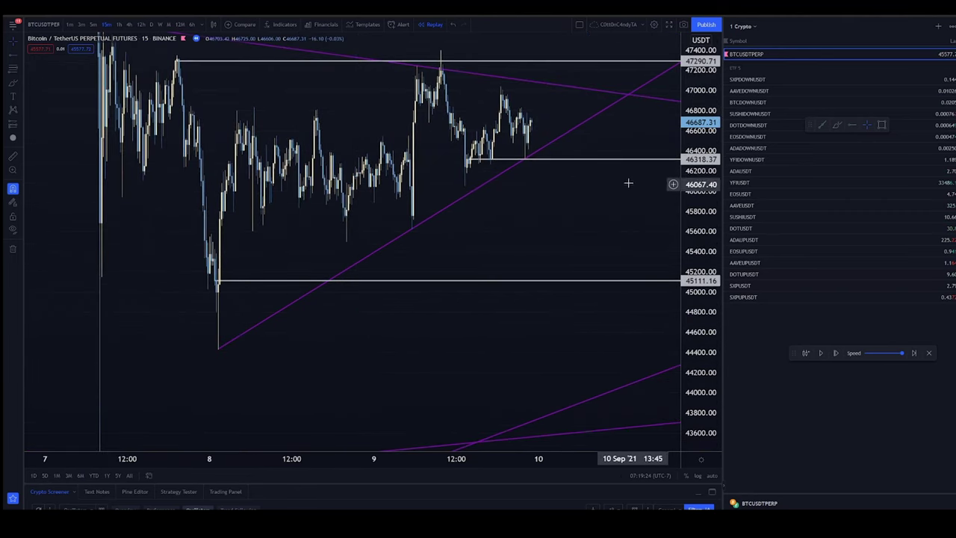
left_click(562, 140, "shift")
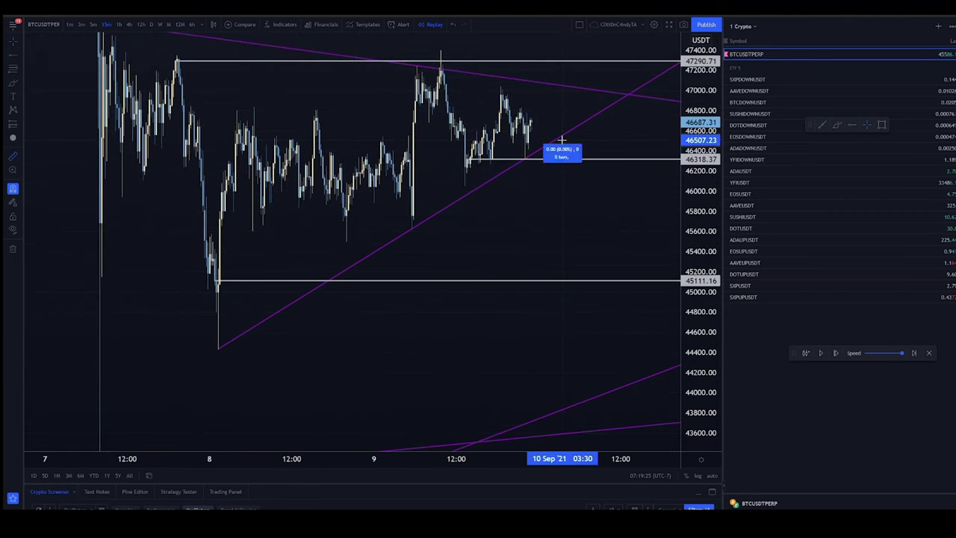
left_click(584, 281)
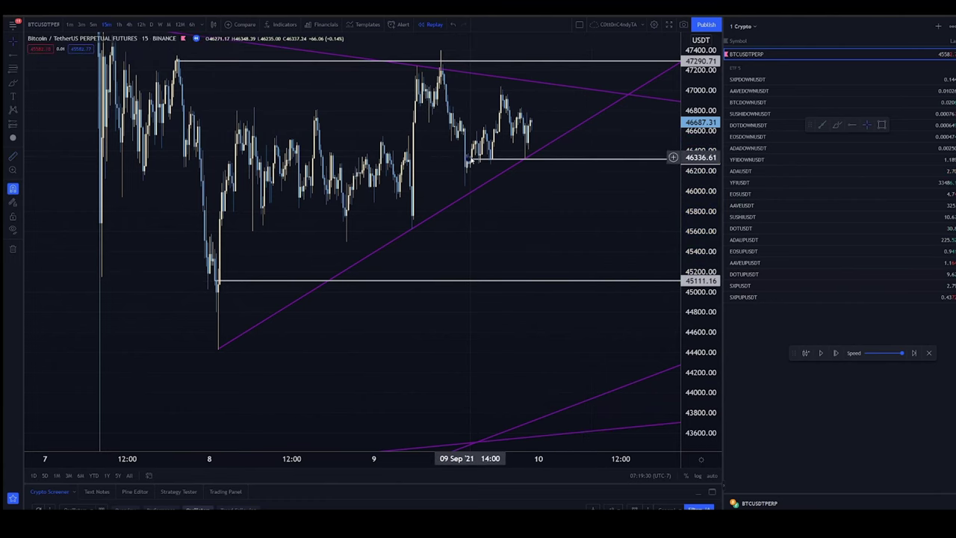
Move the horizontal ray at 46318.37 to the 9 Sep 17:00 candle at 46413.88, and step the bar replay forward
scroll(520, 231, "up", 3)
left_click_drag(470, 203, 435, 292)
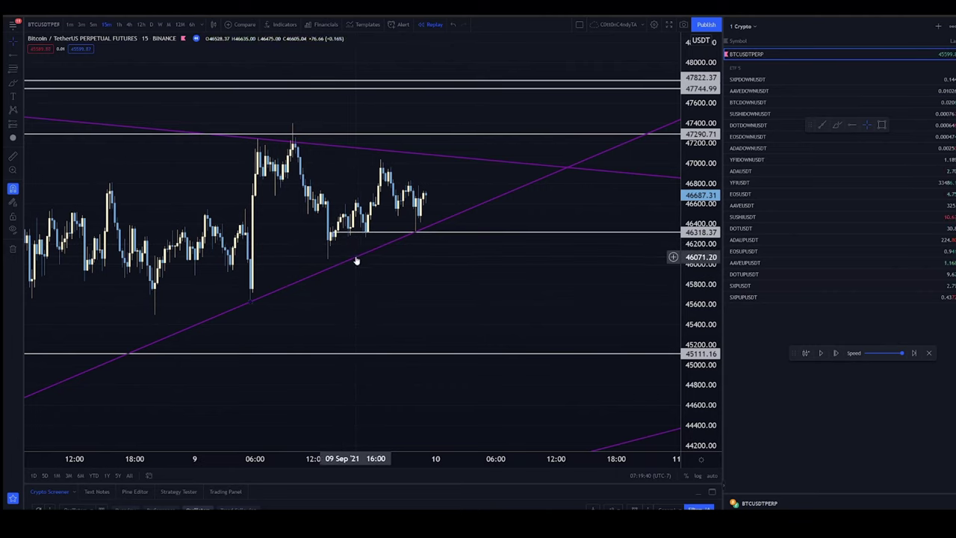
left_click_drag(332, 231, 364, 223)
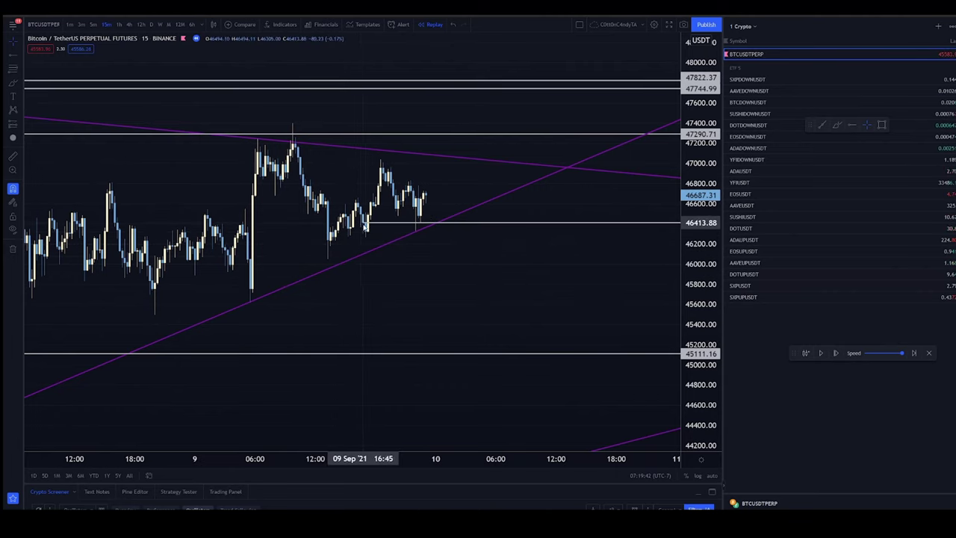
left_click(366, 223)
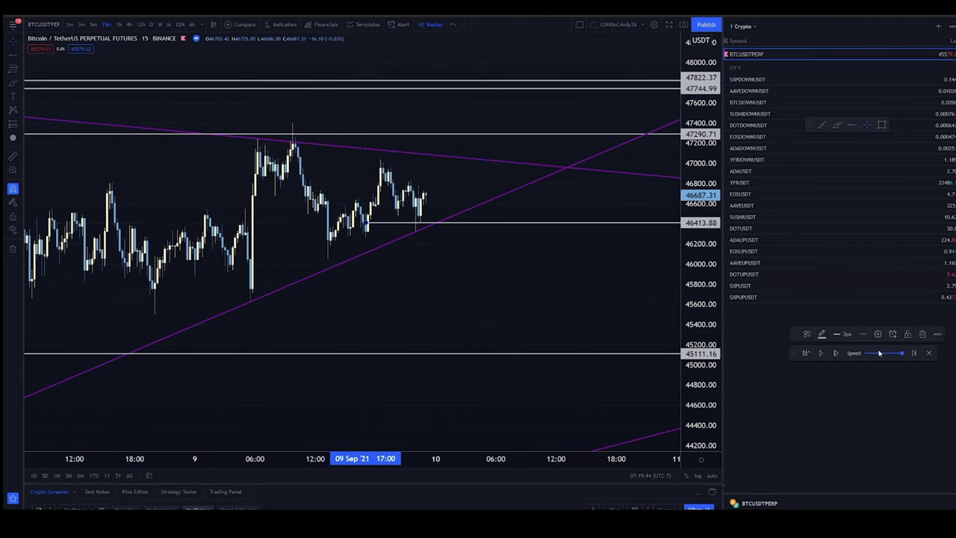
left_click(838, 356)
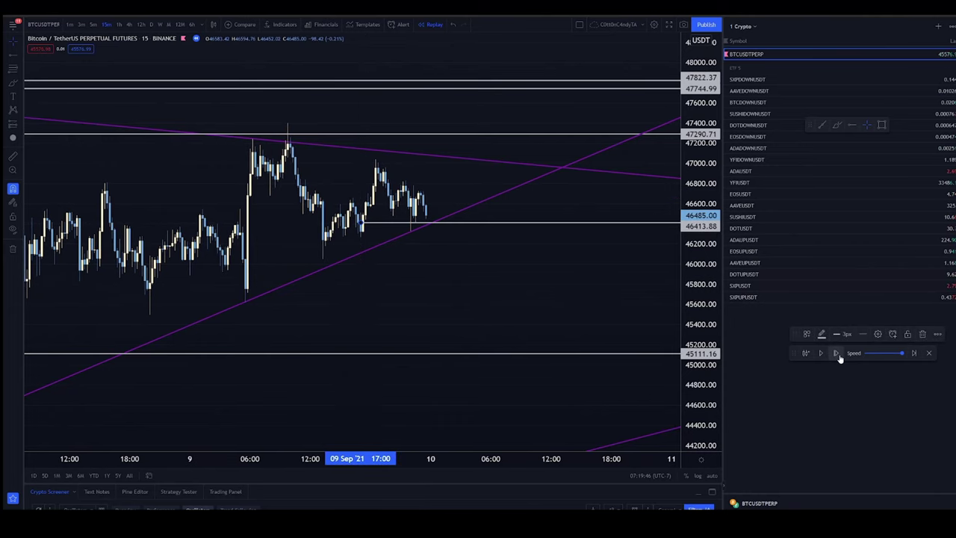
Step the bar replay forward one candle and switch the chart to the 1-hour timeframe
left_click(838, 356)
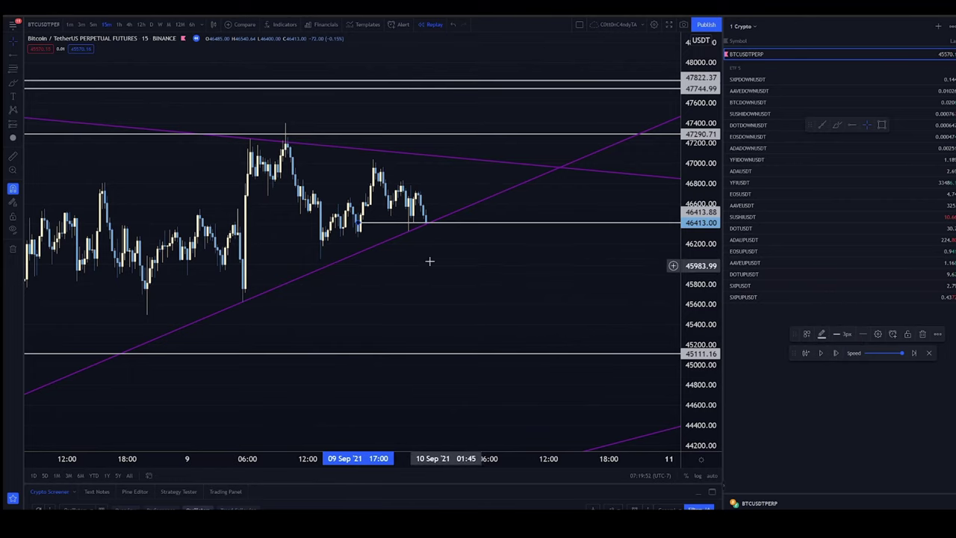
left_click_drag(165, 289, 407, 184)
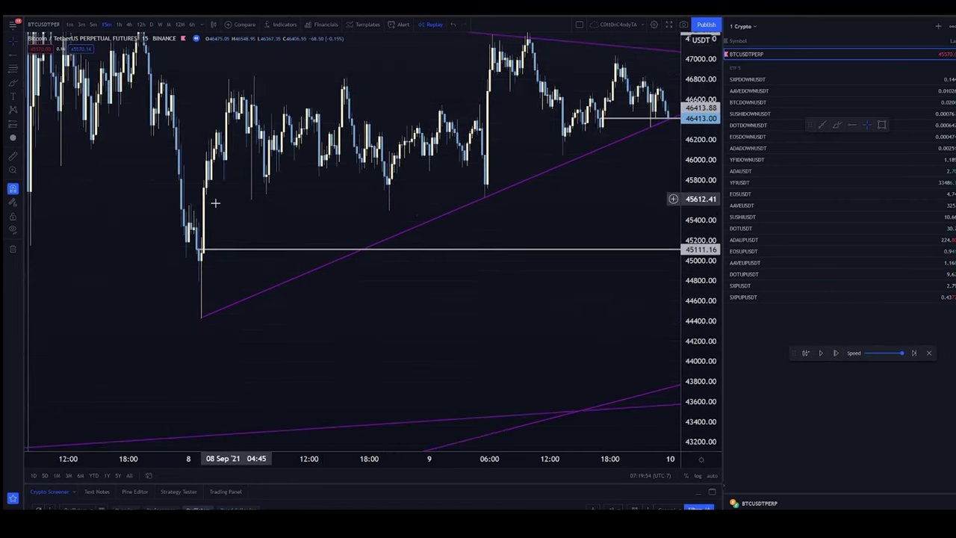
left_click_drag(543, 199, 480, 248)
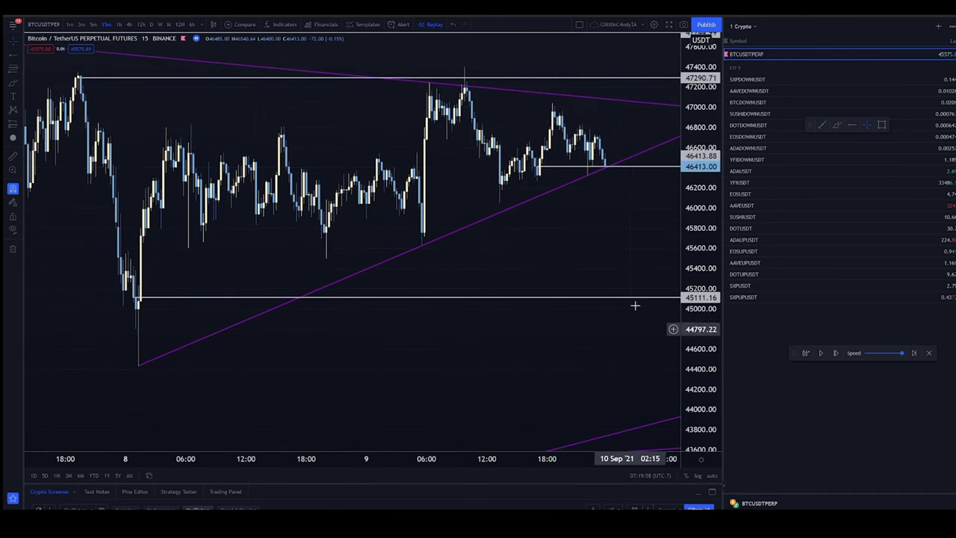
left_click_drag(613, 277, 585, 288)
left_click(119, 25)
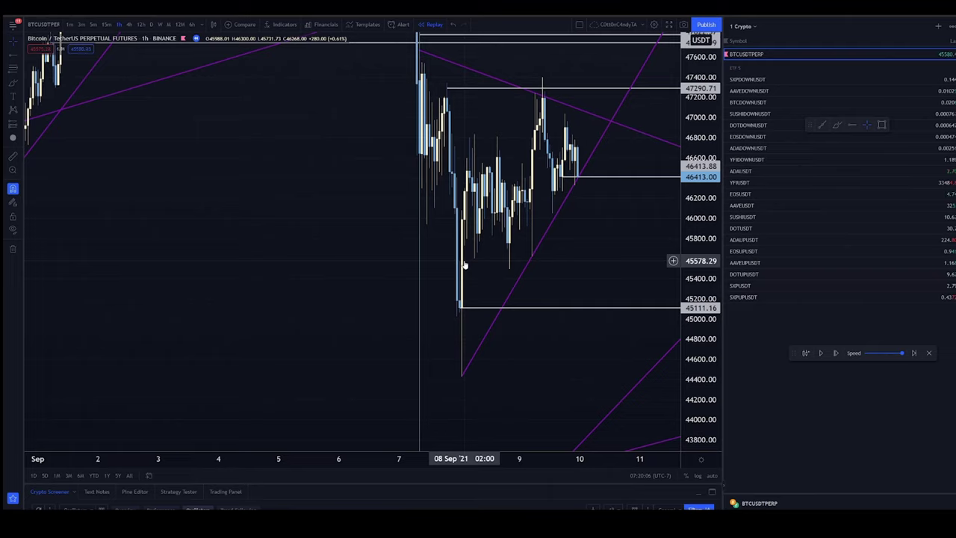
Move the horizontal ray at 45111.16 up to the early 9 Sep candle at 46165.91
left_click_drag(460, 308, 462, 269)
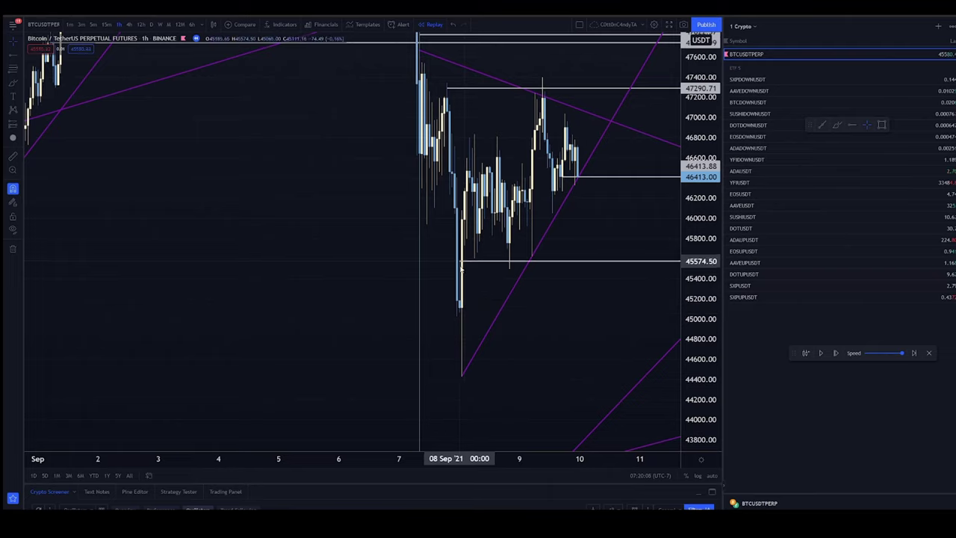
left_click(511, 263)
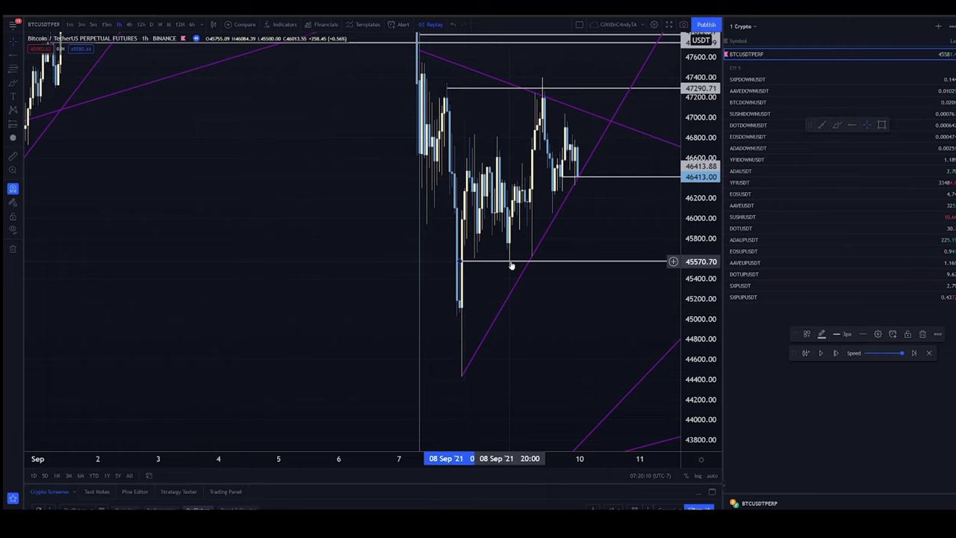
mouse_move(458, 263)
left_mouse_down()
mouse_move(593, 242)
mouse_move(560, 271)
mouse_move(556, 207)
left_mouse_up()
left_click_drag(491, 264, 369, 286)
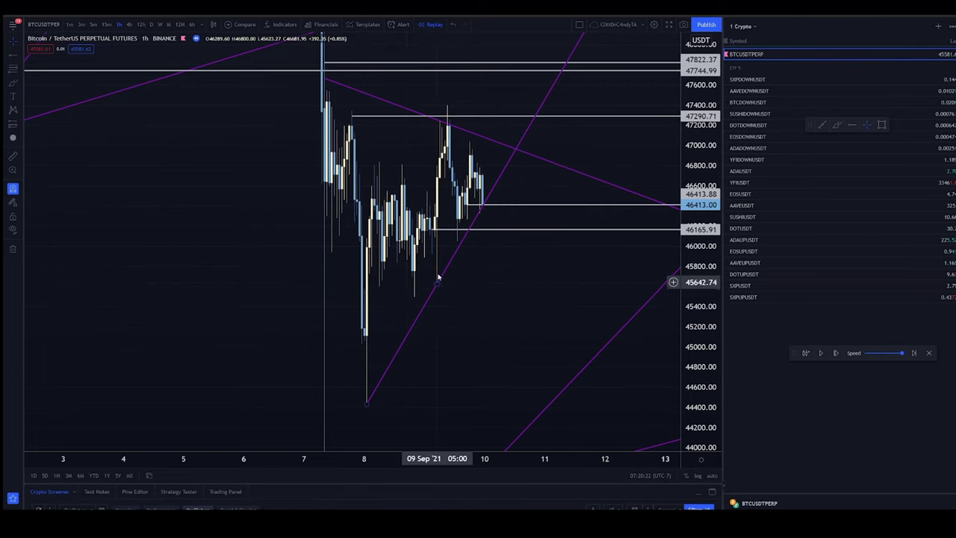
left_click(432, 229)
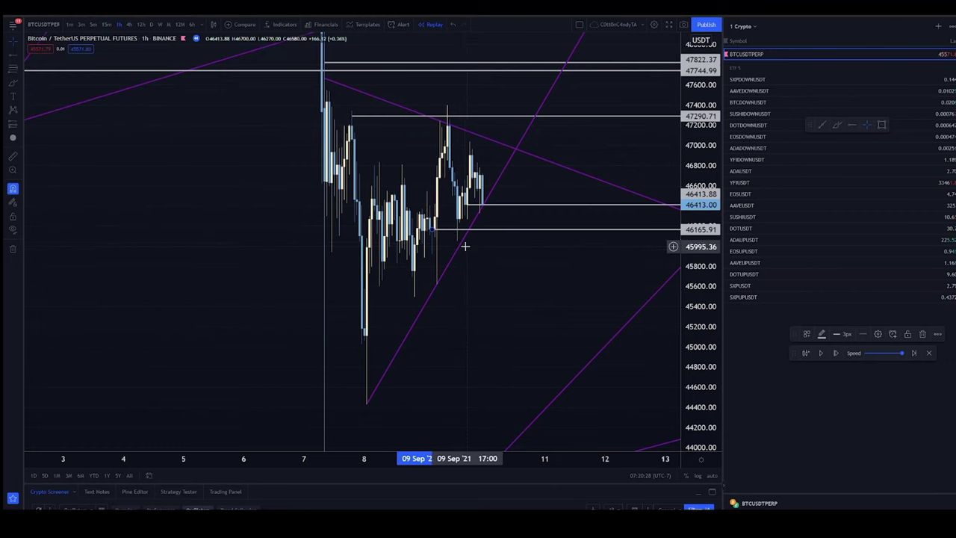
Switch to the 4-hour timeframe and draw a horizontal ray from the 8 Aug 17:00 candle at 43966.41
left_click_drag(480, 262, 492, 222)
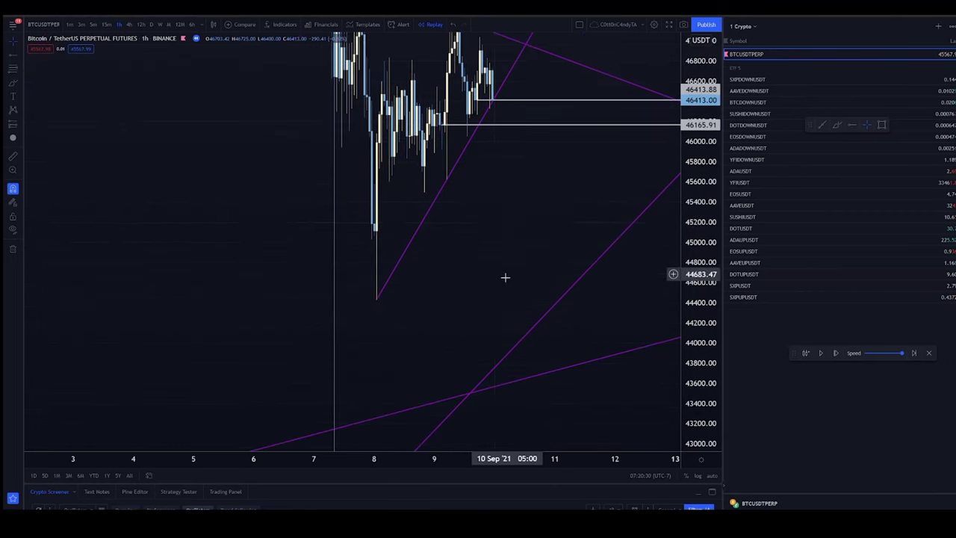
left_click_drag(503, 277, 441, 231)
left_click(129, 24)
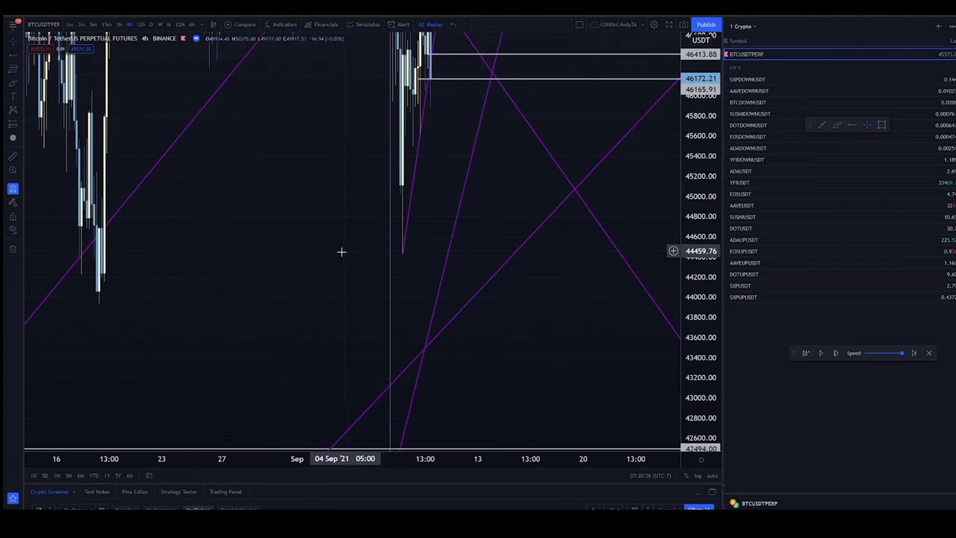
left_click_drag(378, 229, 427, 225)
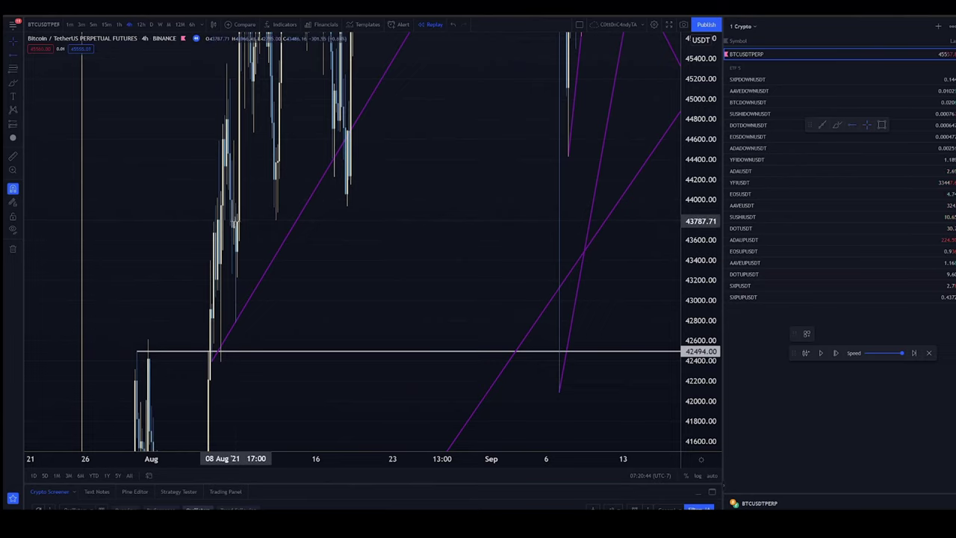
left_click(236, 221)
left_click_drag(236, 222, 236, 200)
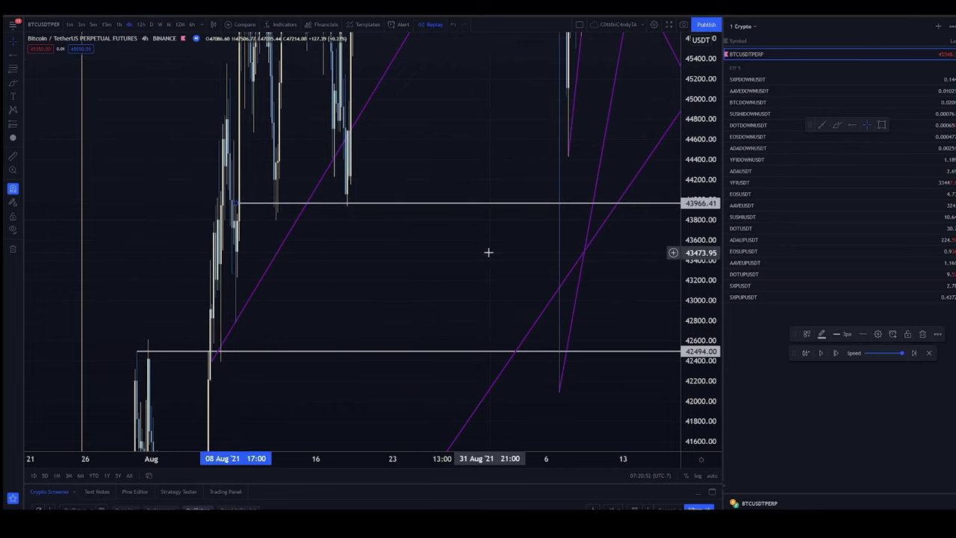
On the 5-minute timeframe, measure the price drop from the latest candle at 46413.00 down to the ray at 43966.41
left_click_drag(505, 244, 417, 276)
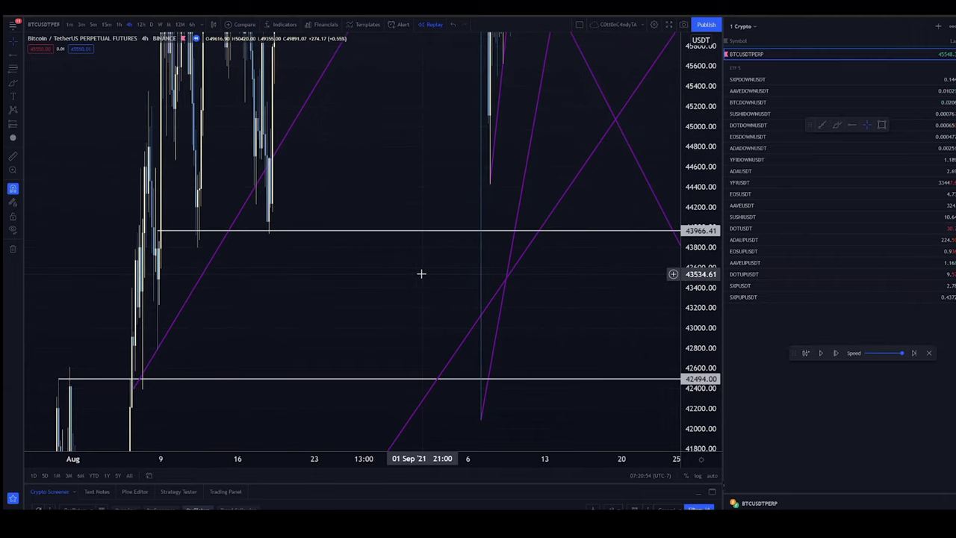
scroll(421, 273, "up", 5)
left_click_drag(276, 226, 366, 284)
scroll(335, 254, "up", 5)
left_click_drag(157, 245, 413, 297)
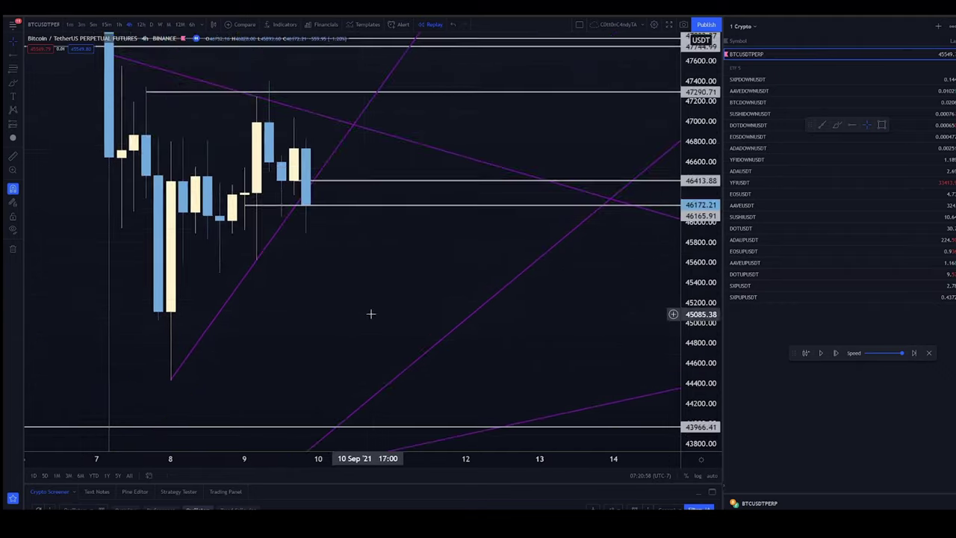
left_click(92, 24)
scroll(379, 149, "down", 5)
scroll(637, 209, "down", 6)
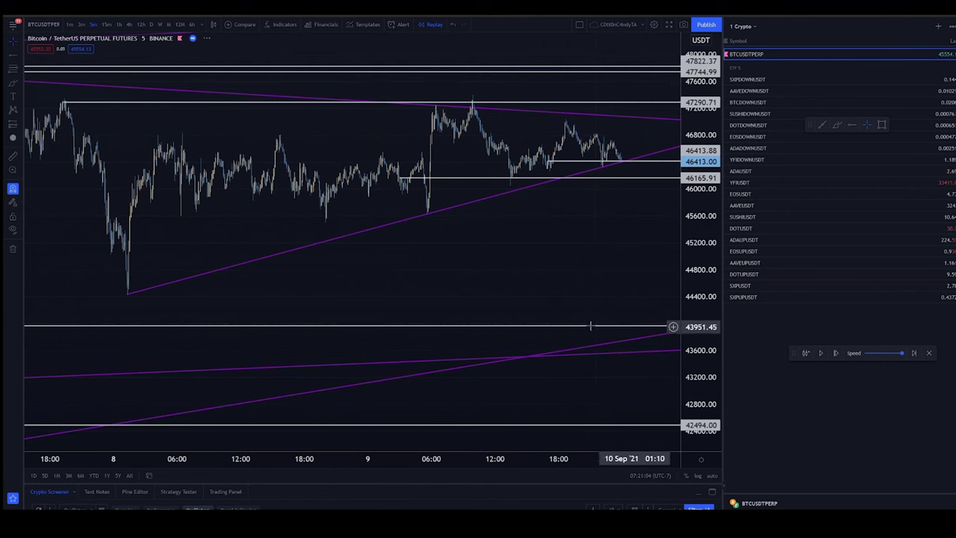
scroll(557, 323, "right", 2)
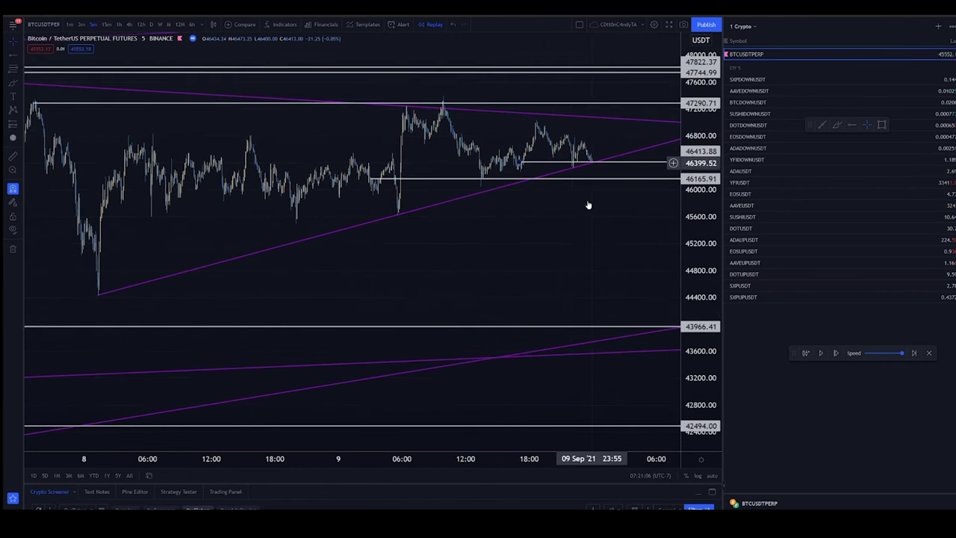
left_click_drag(595, 163, 626, 326)
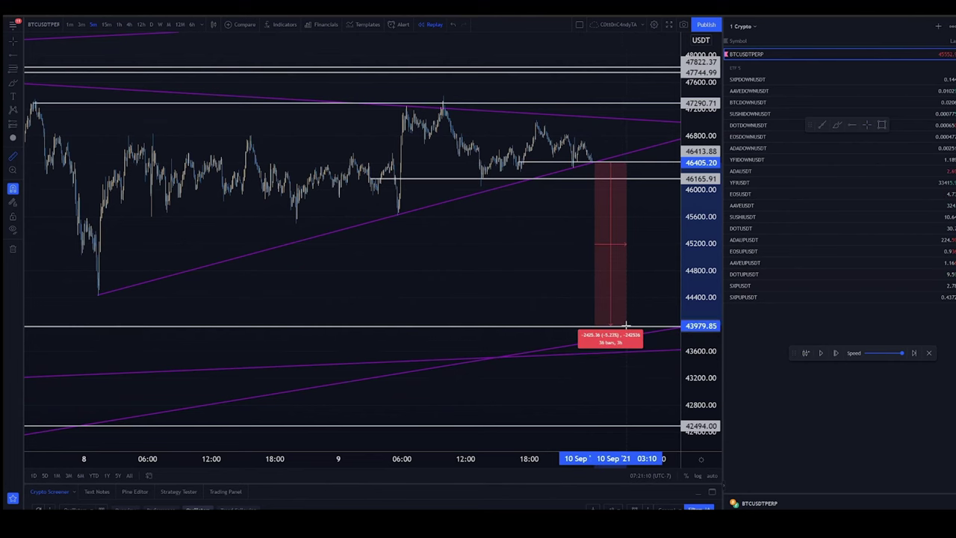
left_click(625, 327)
Play the bar replay, switch the chart to the 15-minute timeframe, and continue playback to the most recent candle
scroll(587, 296, "up", 5)
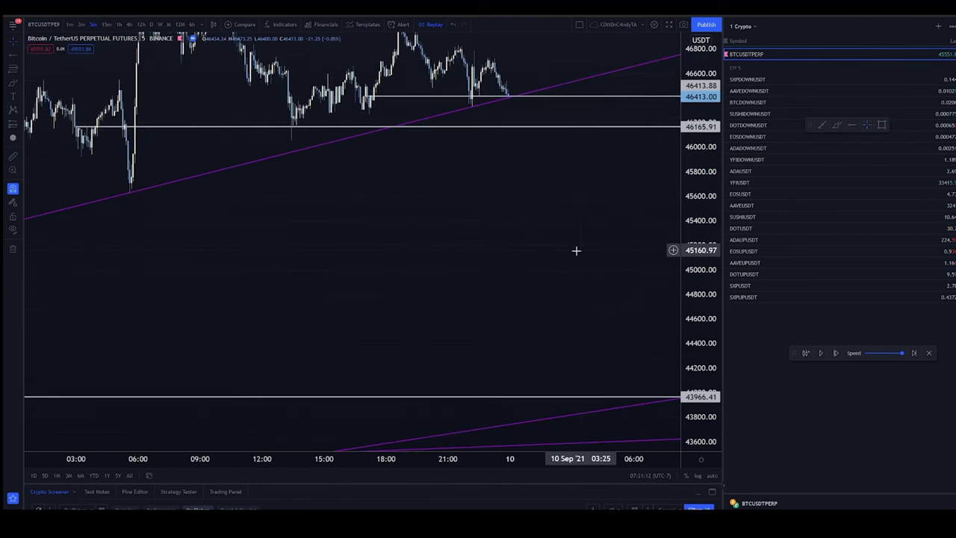
scroll(351, 215, "up", 2)
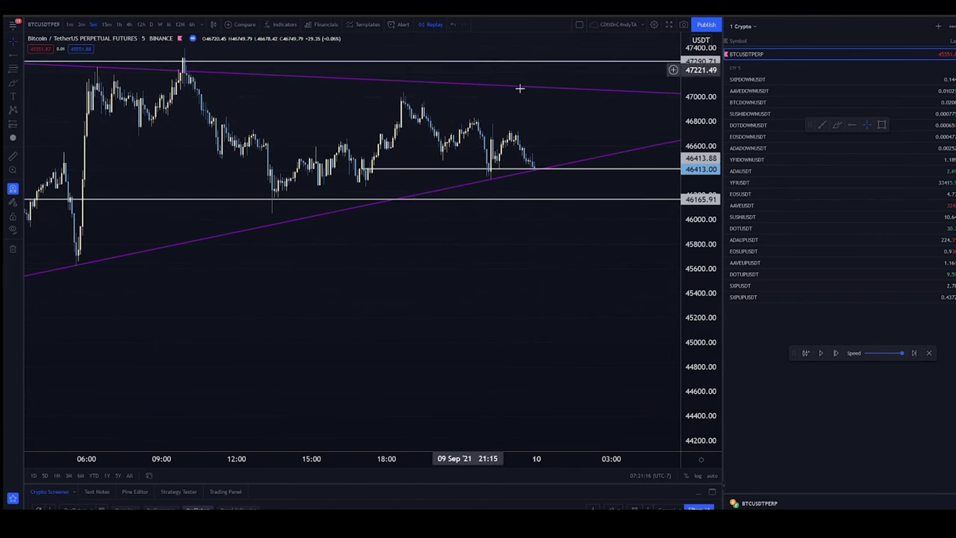
left_click(820, 352)
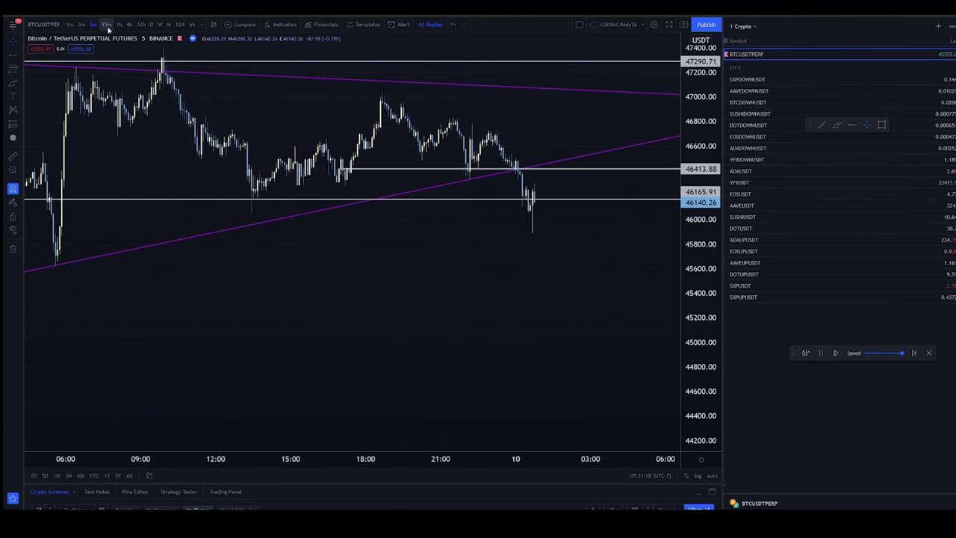
key("1")
key("5")
key("Return")
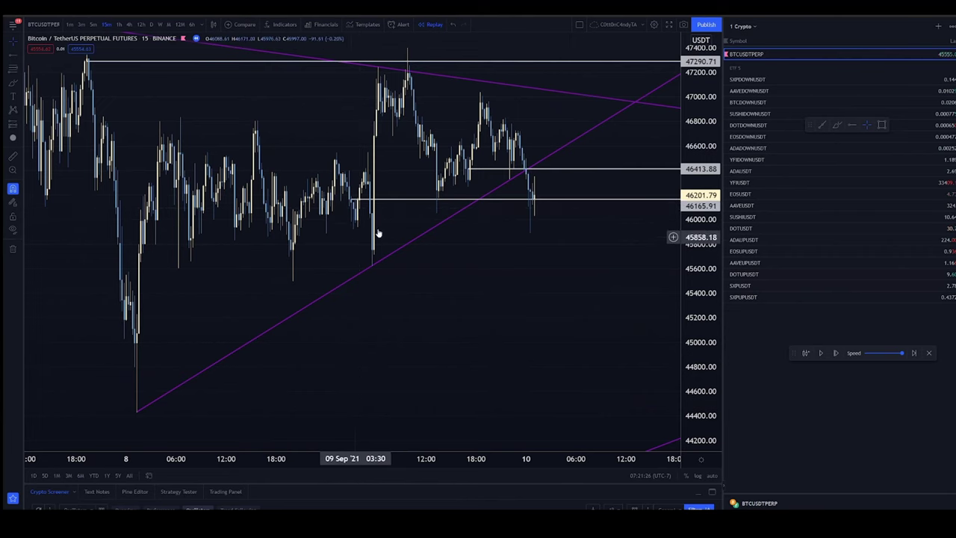
left_click(820, 353)
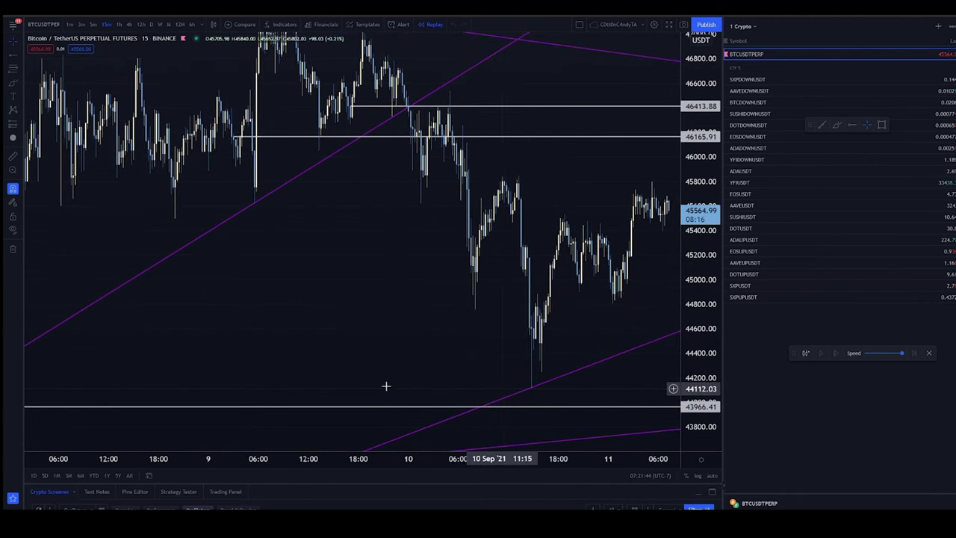
Examine the fall from the broken ascending trend line towards the ray at 43966.41, and toggle the Data Points 1 video playback on YouTube
scroll(561, 267, "up", 3)
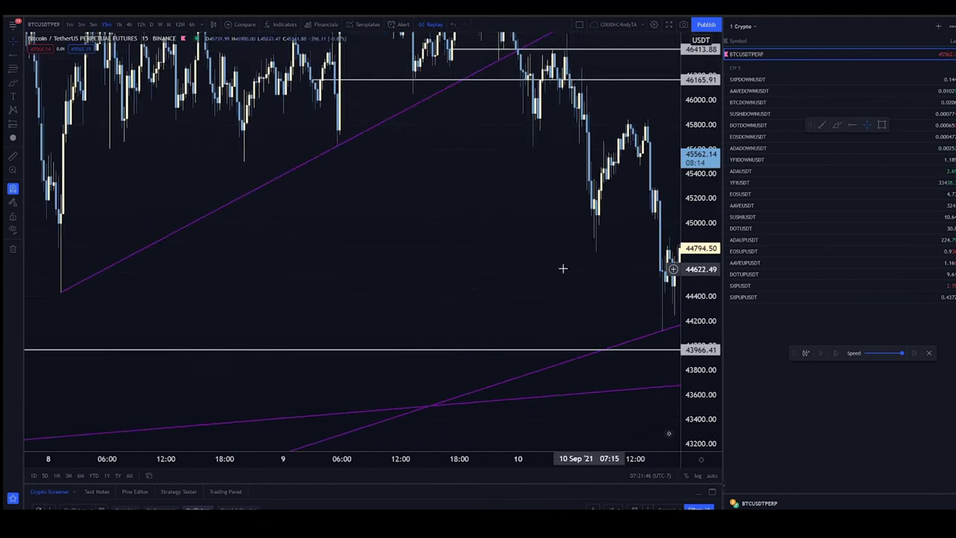
left_click_drag(561, 266, 363, 354)
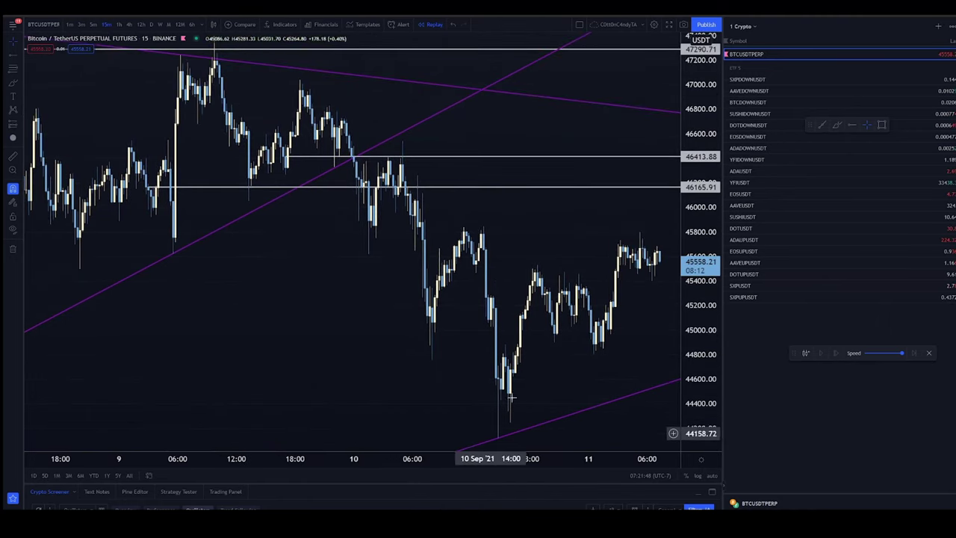
left_click_drag(474, 420, 495, 381)
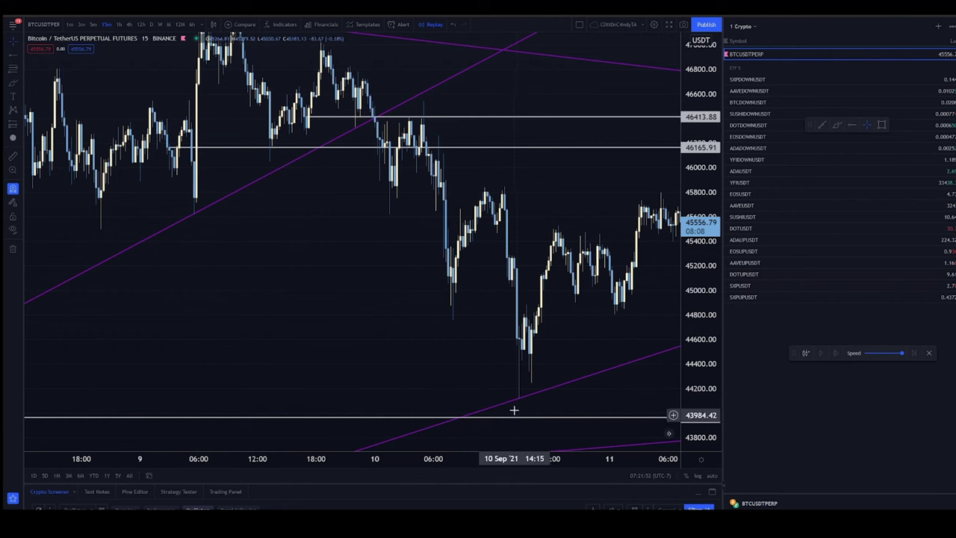
scroll(202, 277, "down", 3)
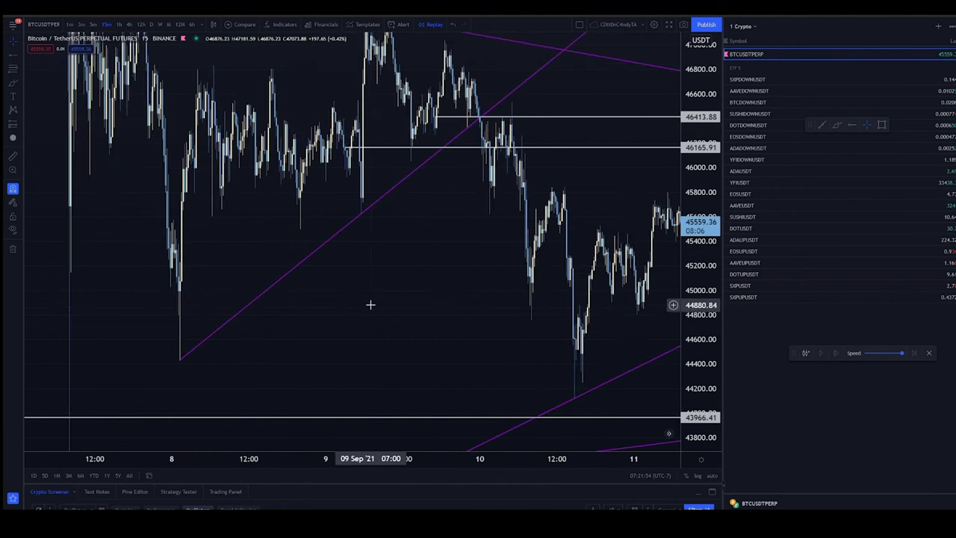
scroll(341, 305, "up", 3)
left_click_drag(332, 259, 235, 247)
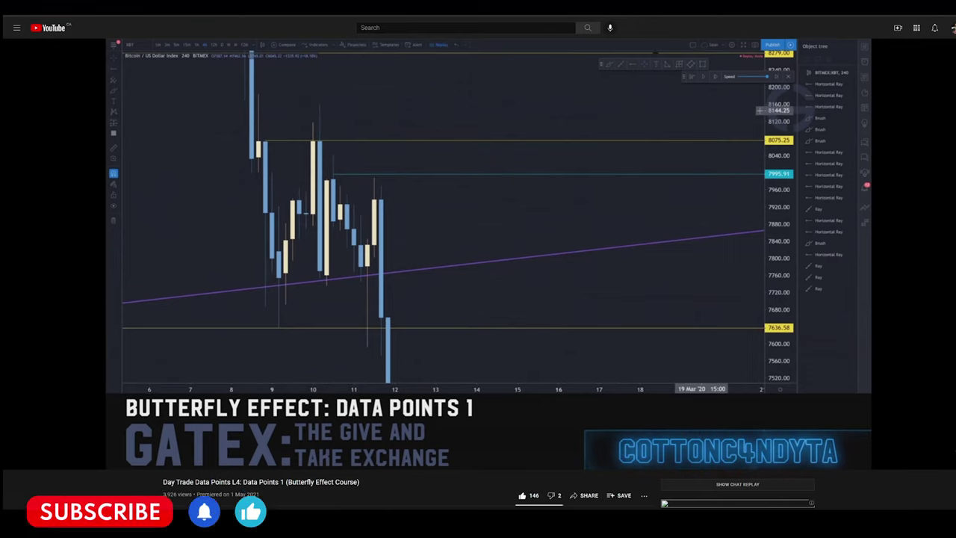
left_click(536, 244)
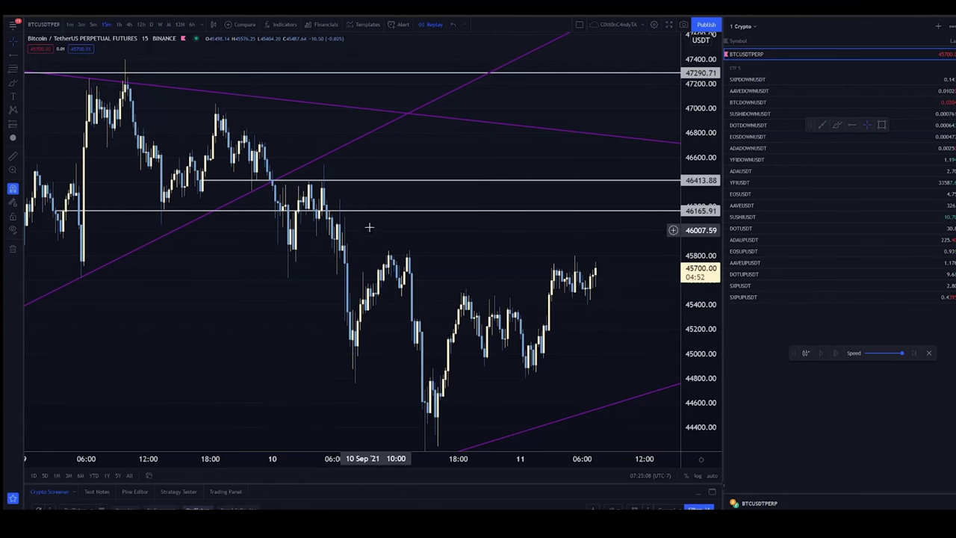
On the 4-hour timeframe, anchor the descending trend line at 7 Sep 09:00, 47546.75, and 9 Sep 05:00, 47243.35
left_click_drag(189, 264, 411, 341)
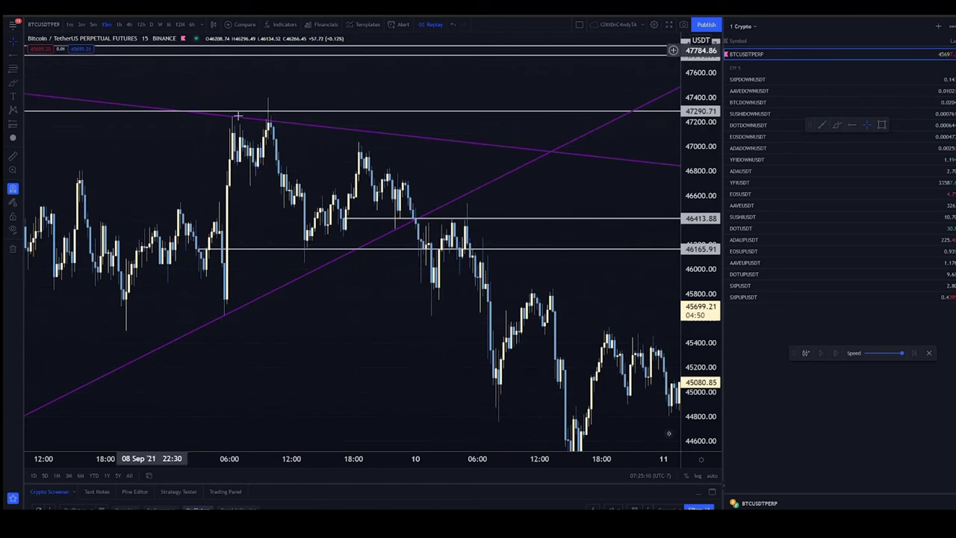
left_click(128, 24)
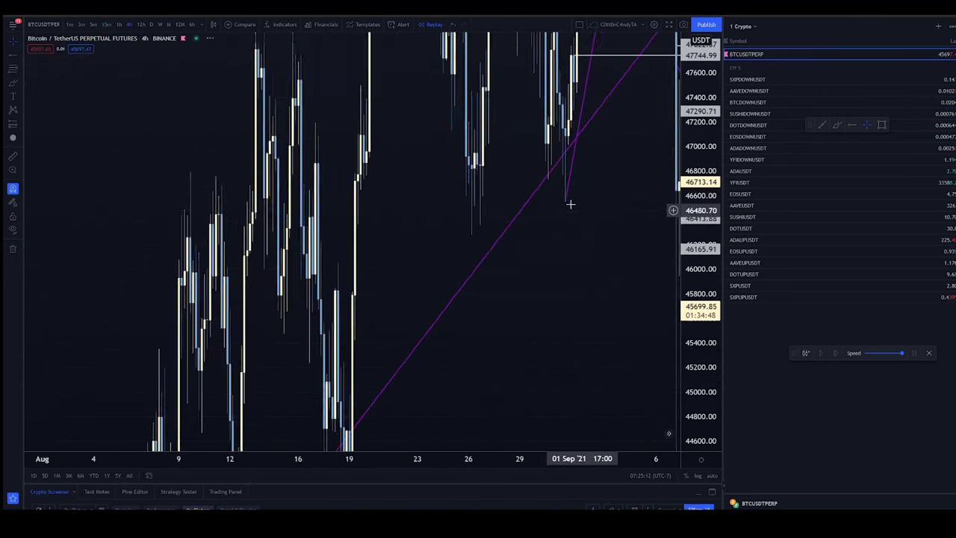
scroll(255, 234, "up", 5)
scroll(196, 261, "left", 10)
mouse_move(252, 110)
left_mouse_down()
mouse_move(286, 141)
mouse_move(263, 125)
left_mouse_up()
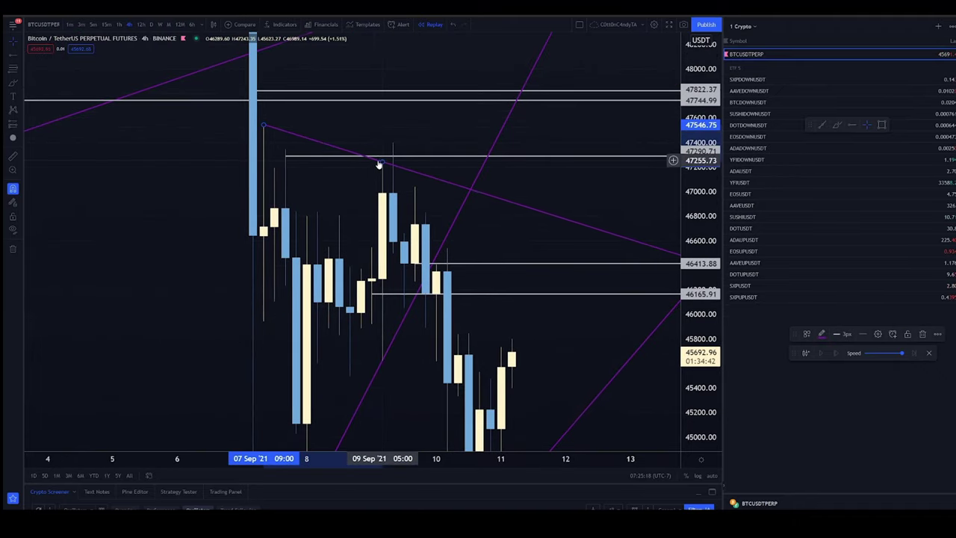
mouse_move(383, 161)
left_mouse_down()
mouse_move(272, 165)
mouse_move(336, 252)
mouse_move(383, 161)
left_mouse_up()
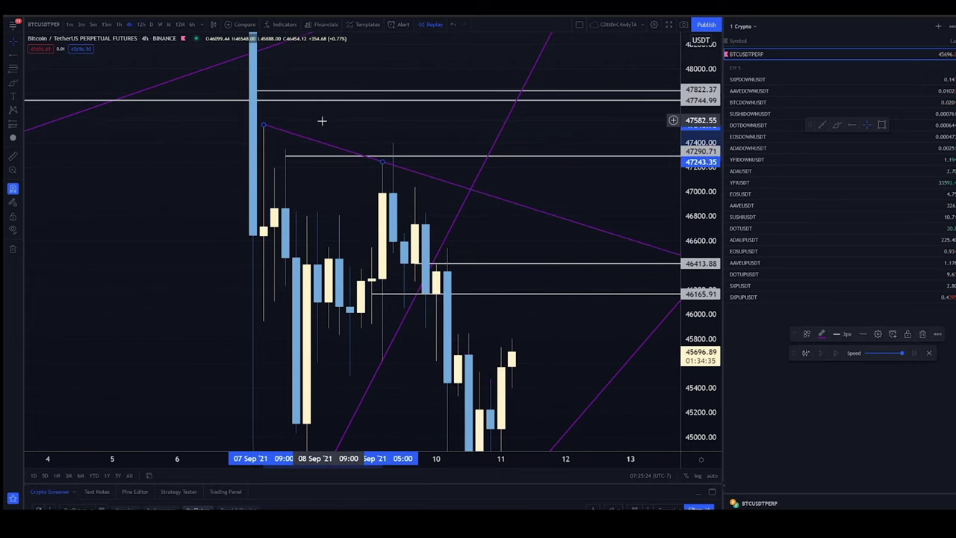
On the 1-hour timeframe, refine the descending trend line's anchors to 7 Sep 09:00 at 47546.75 and 9 Sep 06:00 at 47243.35
left_click(118, 25)
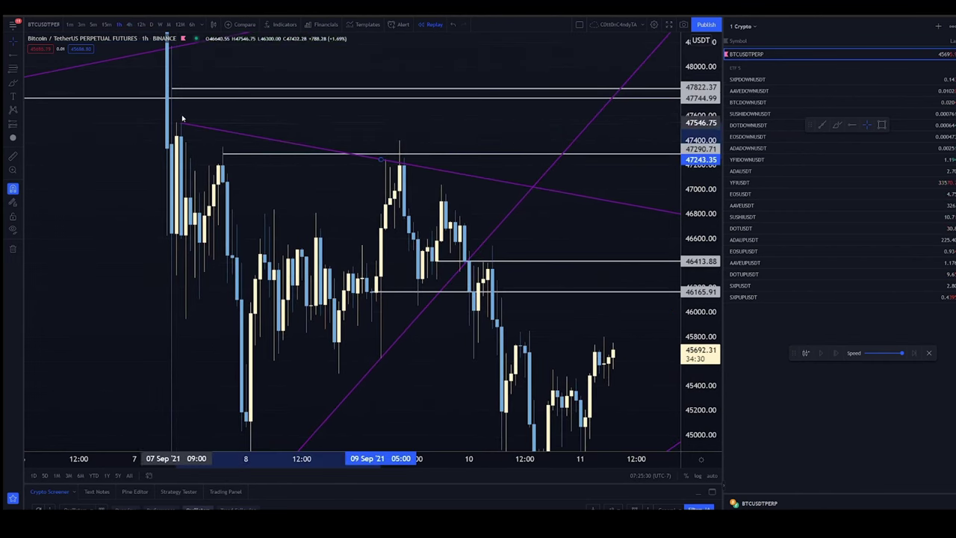
left_click(177, 121)
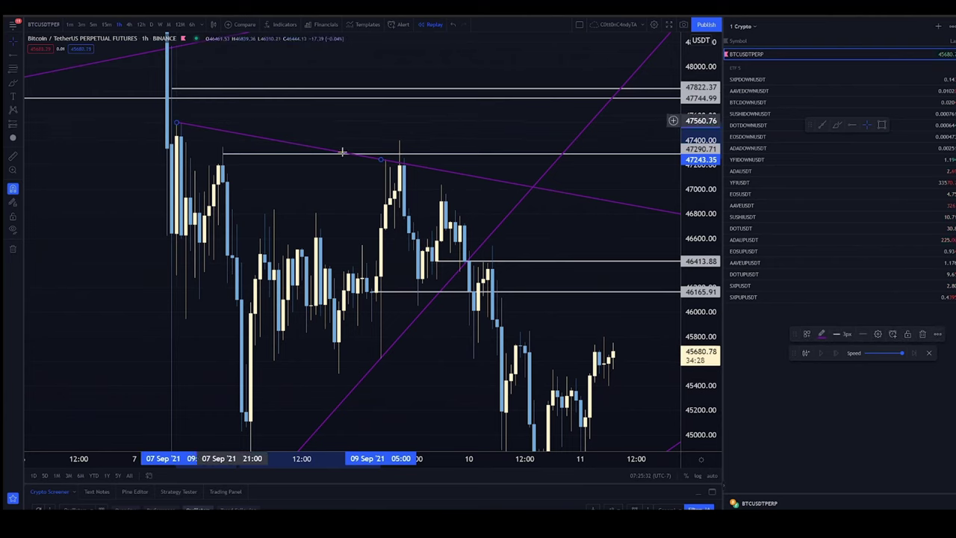
mouse_move(378, 162)
left_mouse_down()
mouse_move(221, 165)
mouse_move(362, 242)
mouse_move(386, 158)
left_mouse_up()
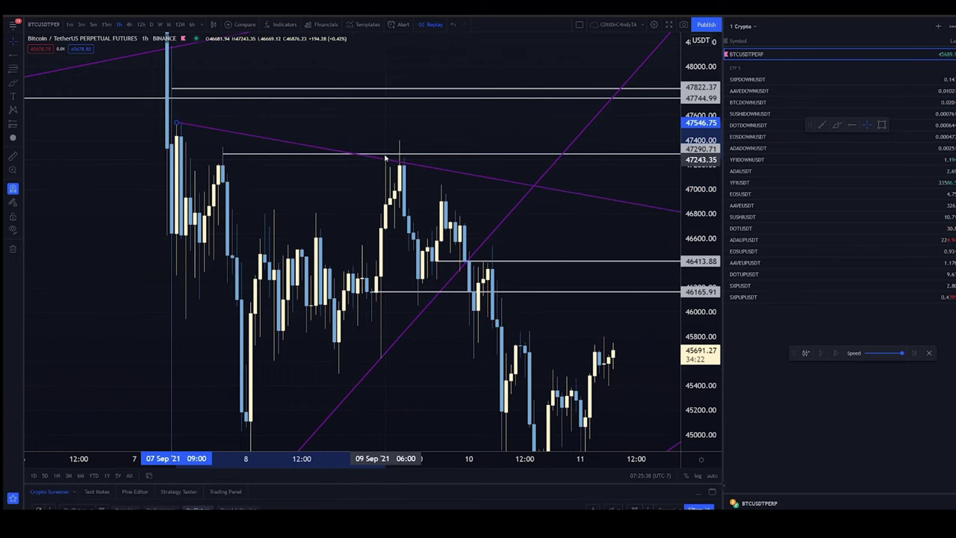
Move the horizontal ray at 47290.71 to the 9 Sep 09:00 candle at 46989.15
left_click(386, 124)
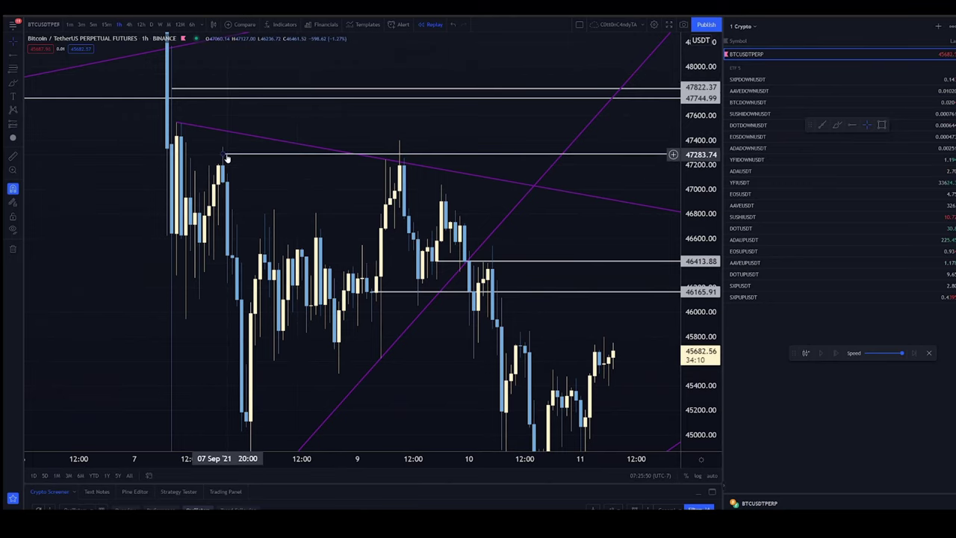
left_click_drag(304, 154, 403, 191)
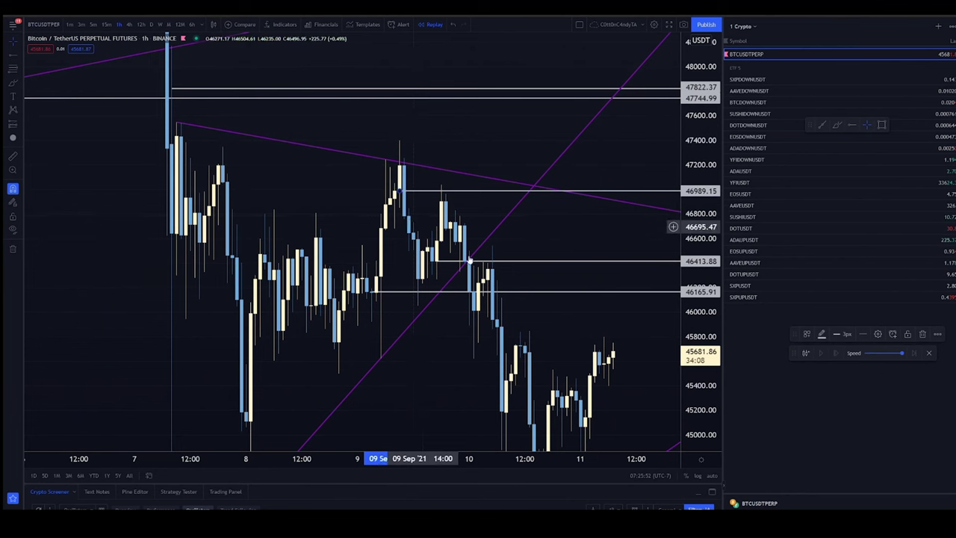
On the 15-minute timeframe, try a horizontal ray at 47061.12 and nearby prices below the 9 Sep high, and delete it
left_click(107, 24)
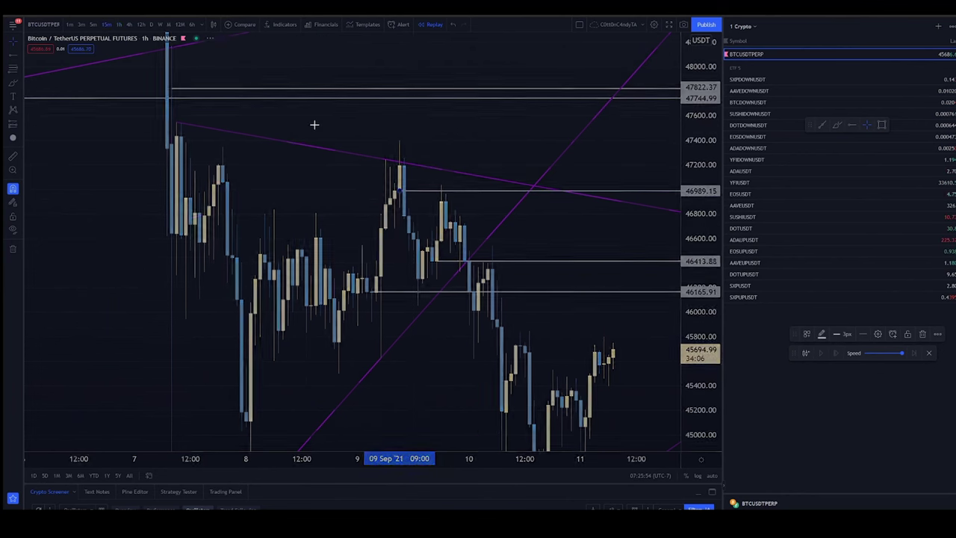
scroll(293, 147, "down", 1)
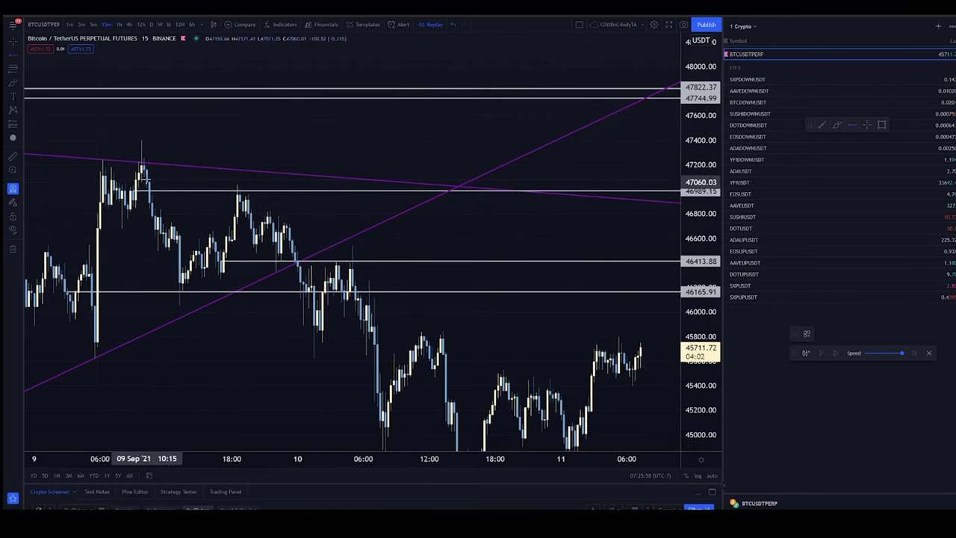
left_click(142, 181)
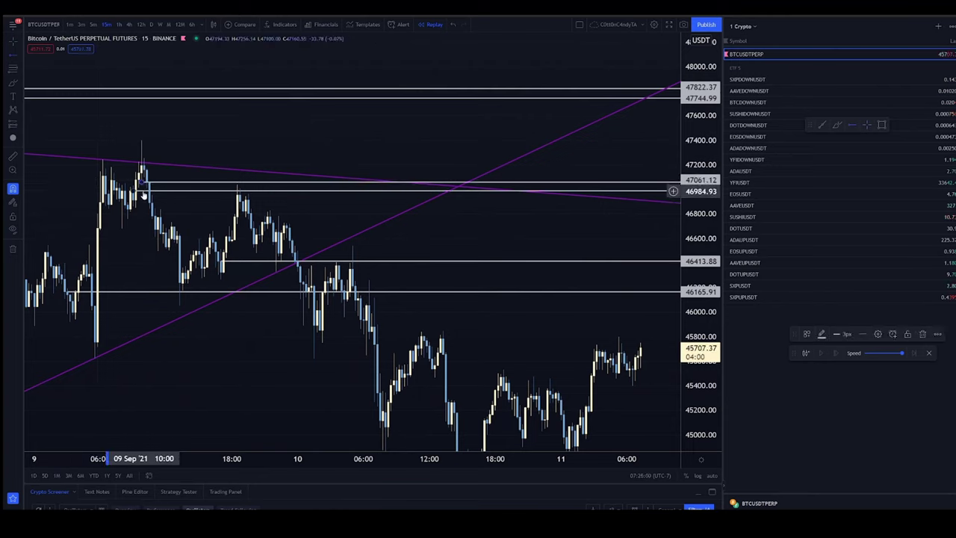
left_click_drag(142, 186, 139, 174)
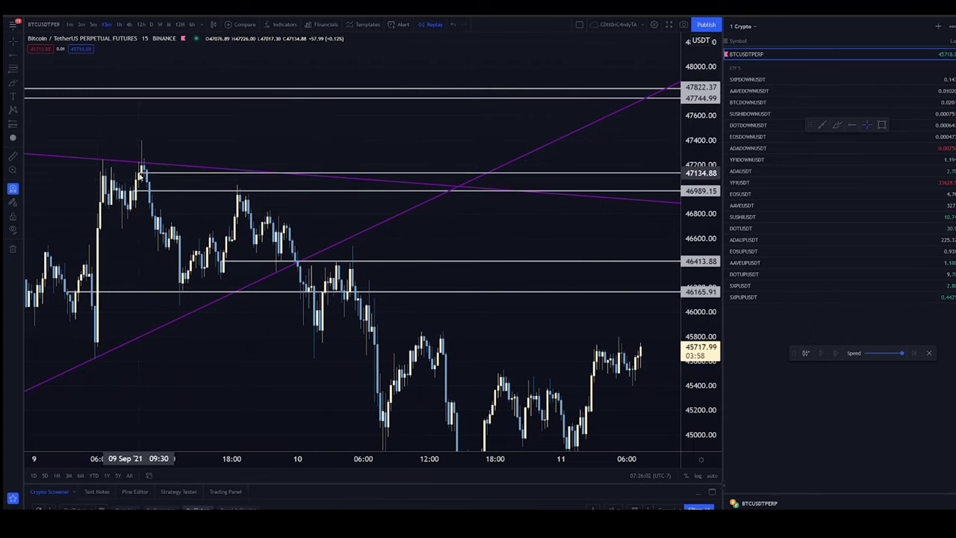
left_click_drag(140, 175, 139, 182)
left_click_drag(708, 131, 710, 105)
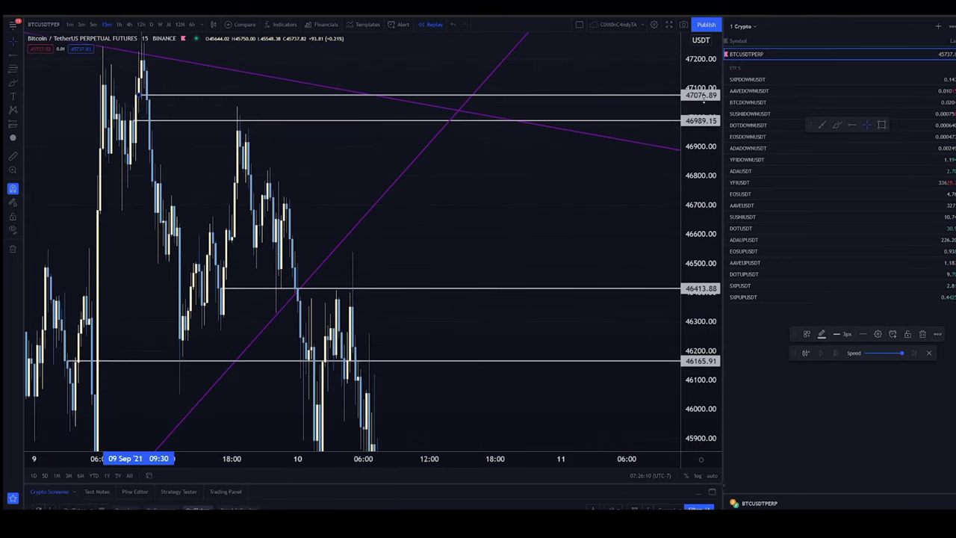
left_click_drag(137, 95, 140, 103)
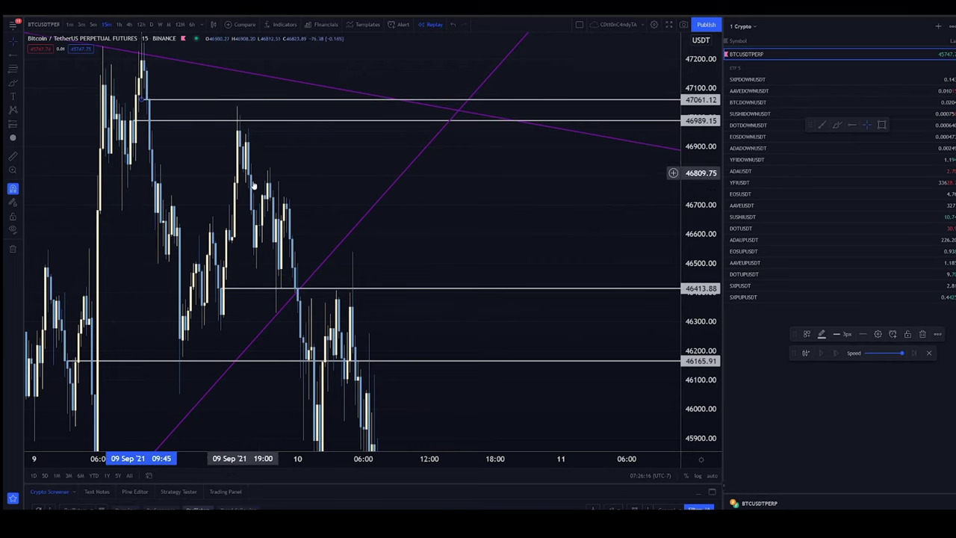
left_click_drag(140, 102, 171, 105)
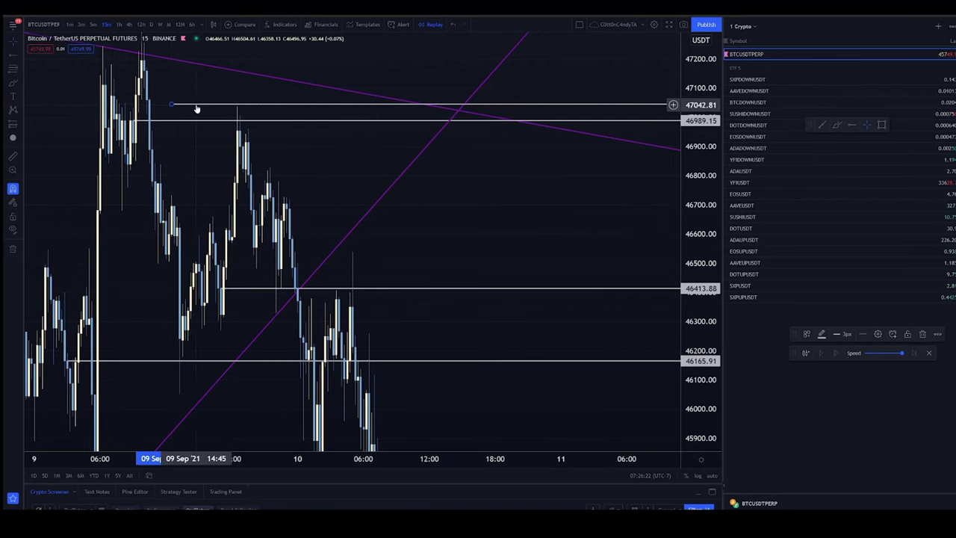
key("Delete")
Compare the 9 Sep candles around the descending trend line and the 46989.15 ray on the 1-hour, 4-hour and 15-minute timeframes
left_click(119, 24)
scroll(429, 96, "up", 4)
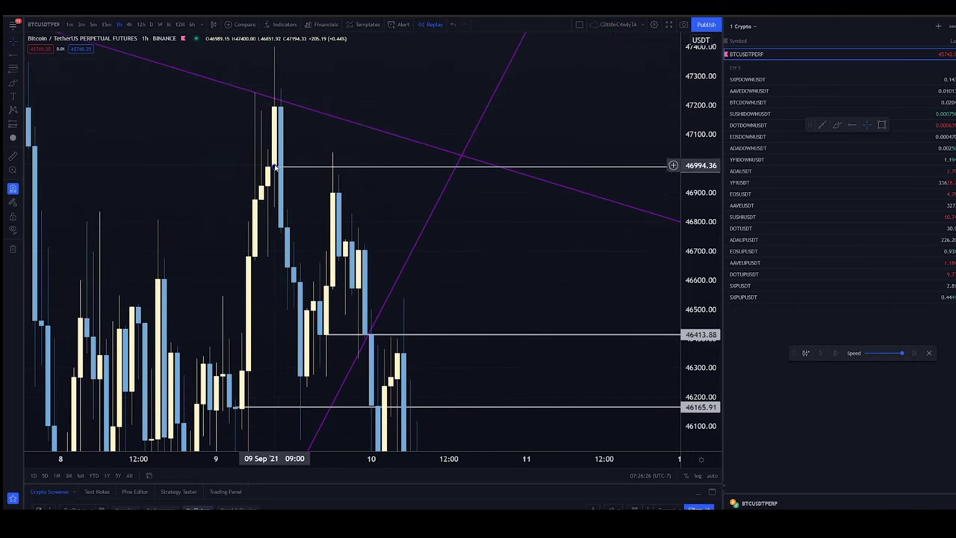
scroll(274, 171, "down", 3)
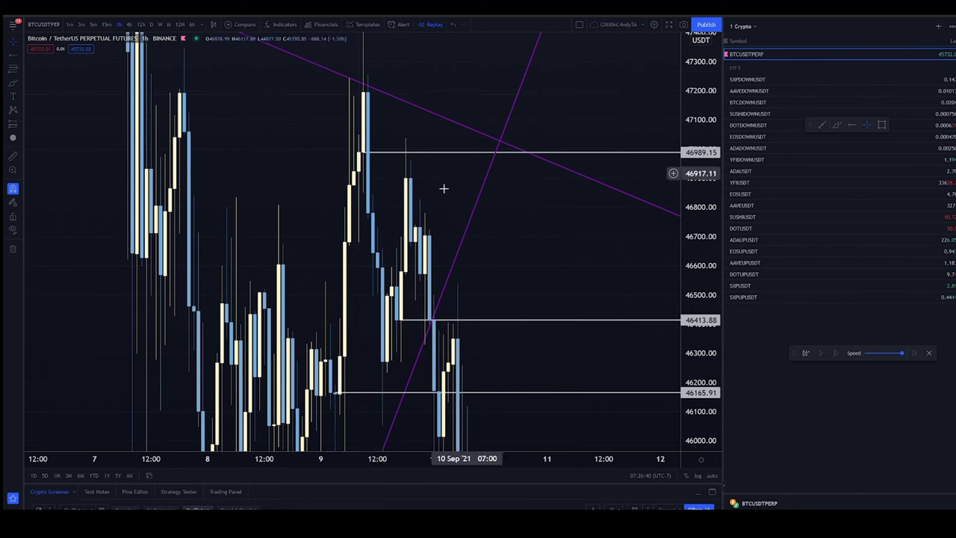
left_click_drag(345, 175, 286, 277)
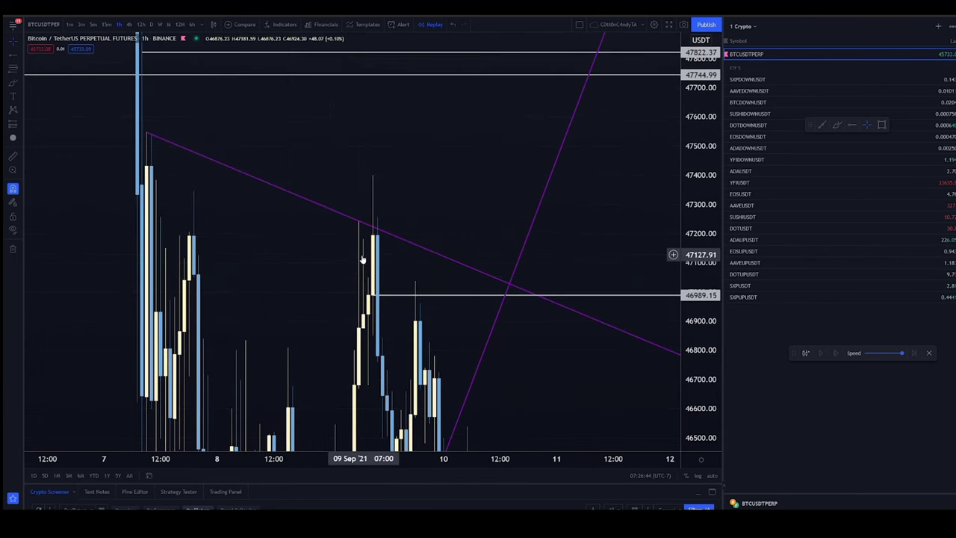
left_click(128, 25)
scroll(322, 212, "up", 5)
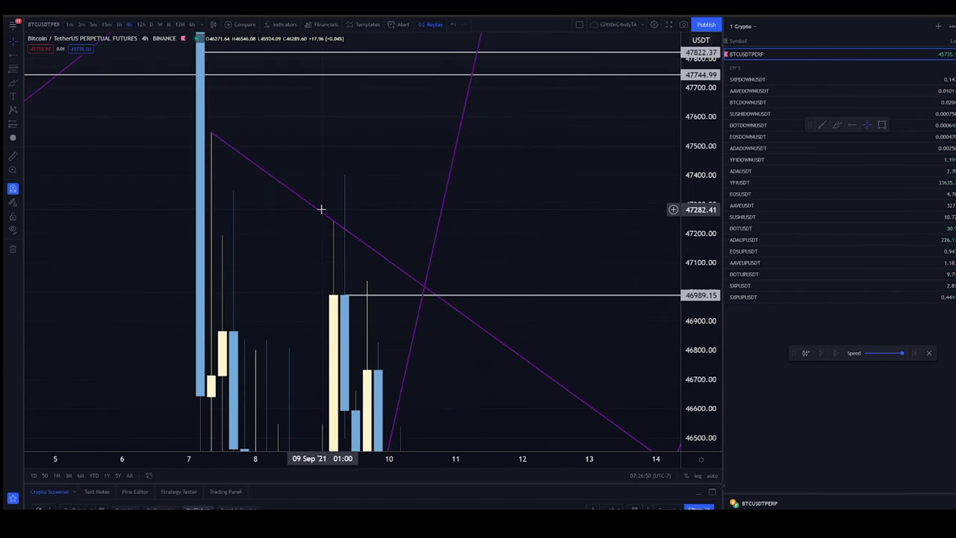
left_click(118, 24)
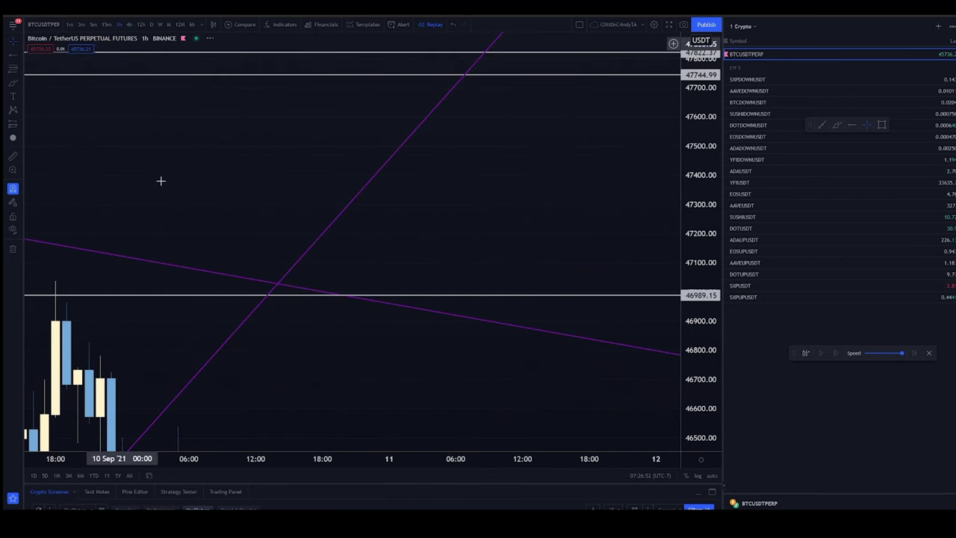
scroll(234, 184, "down", 4)
left_click_drag(283, 183, 419, 180)
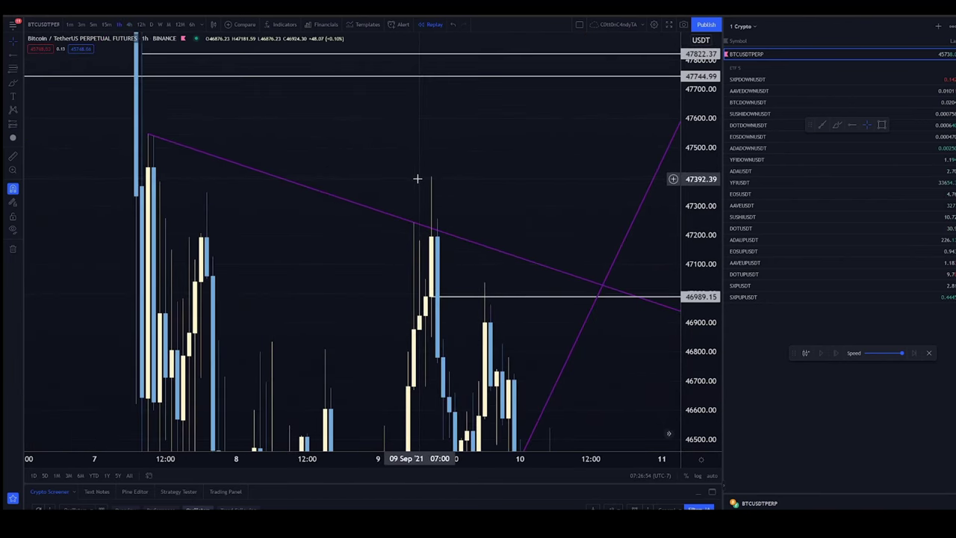
left_click(110, 24)
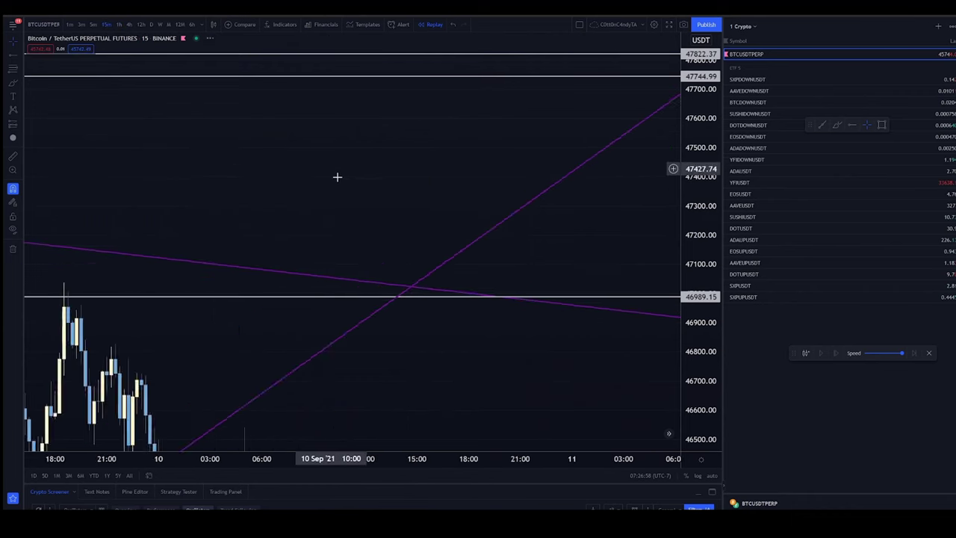
scroll(332, 167, "down", 4)
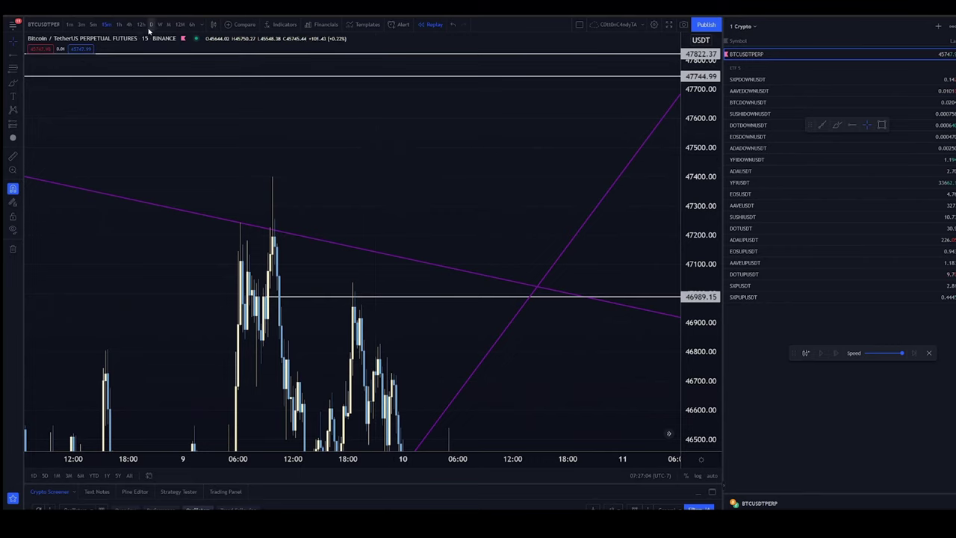
On the 5-minute timeframe, place a horizontal ray at the 9 Sep 10:10 candle, 47100.00
left_click(92, 24)
scroll(306, 239, "down", 4)
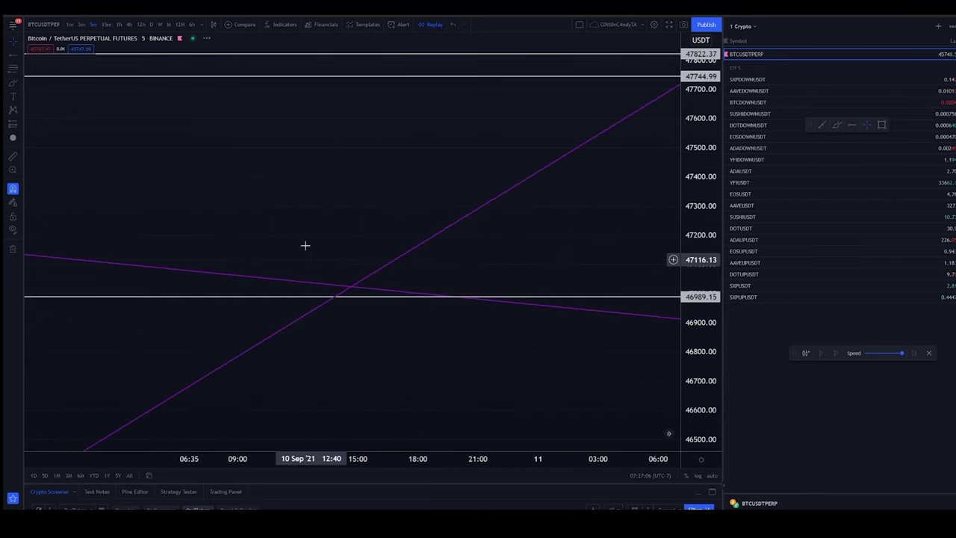
left_click_drag(169, 265, 572, 287)
scroll(669, 287, "up", 5)
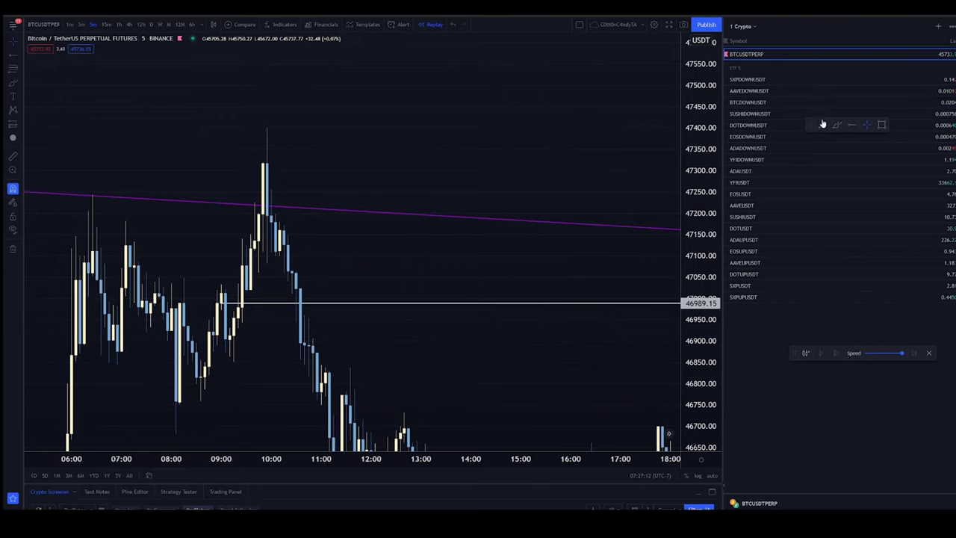
left_click(276, 253)
left_click_drag(277, 255, 250, 290)
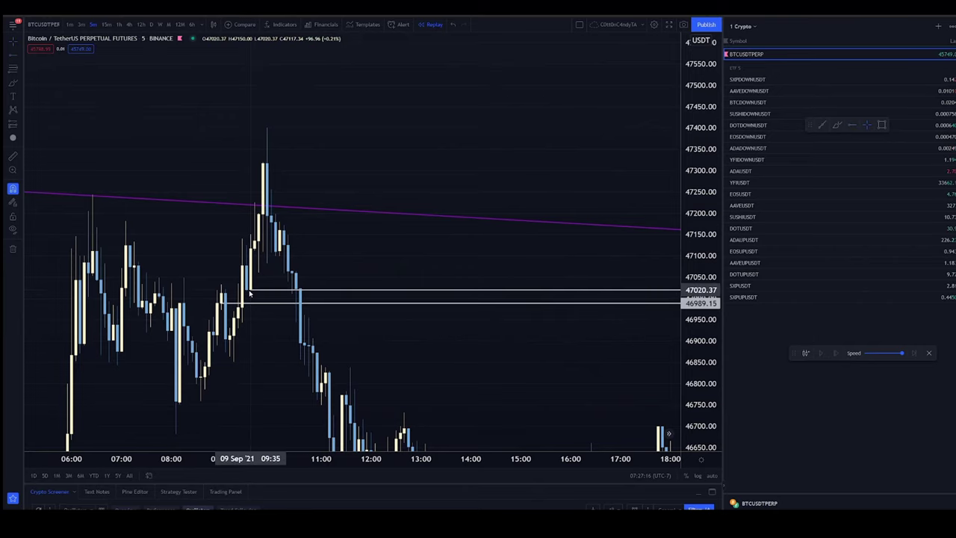
left_click_drag(250, 291, 280, 258)
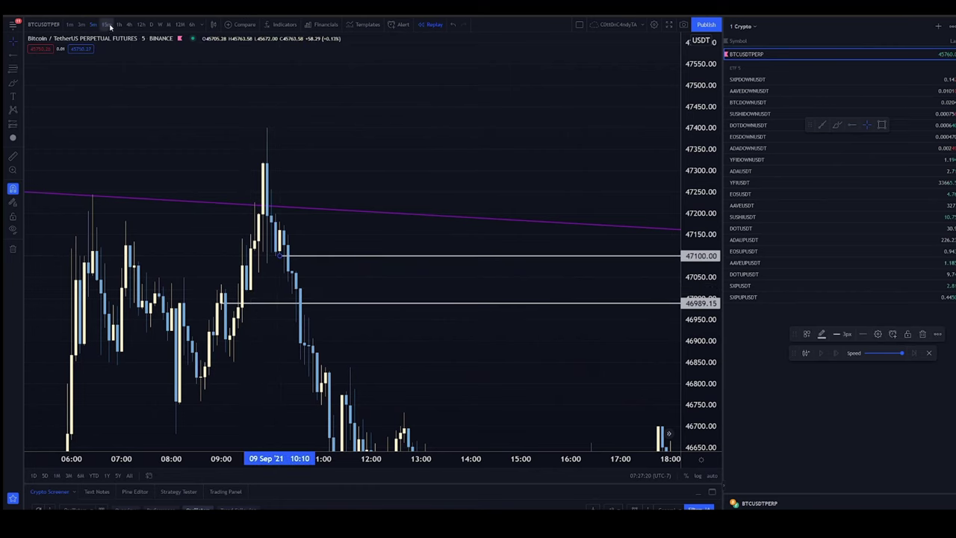
On the 15-minute timeframe, move the ray at 47100.00 to 47061.12 and check its placement on the 5-minute timeframe
left_click(108, 24)
scroll(465, 189, "down", 3)
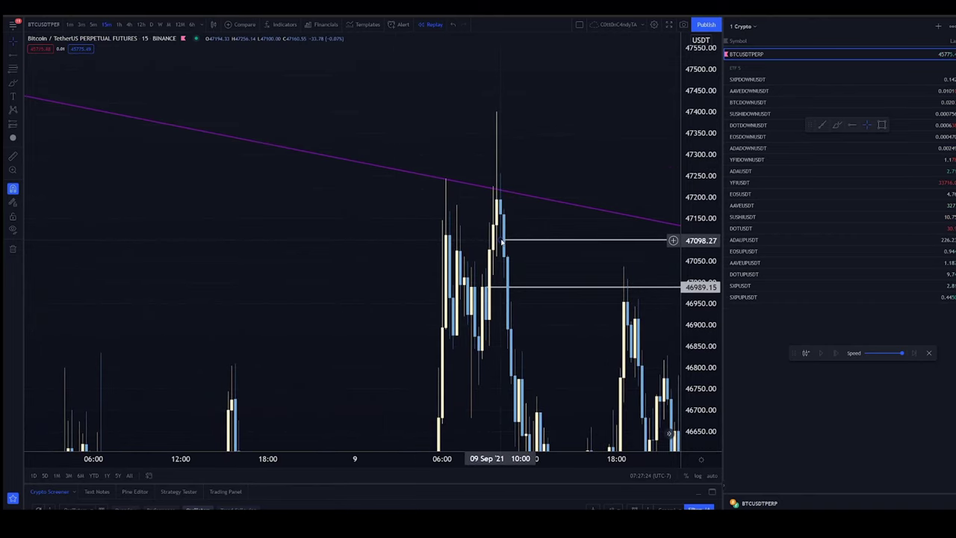
left_click_drag(499, 261, 412, 238)
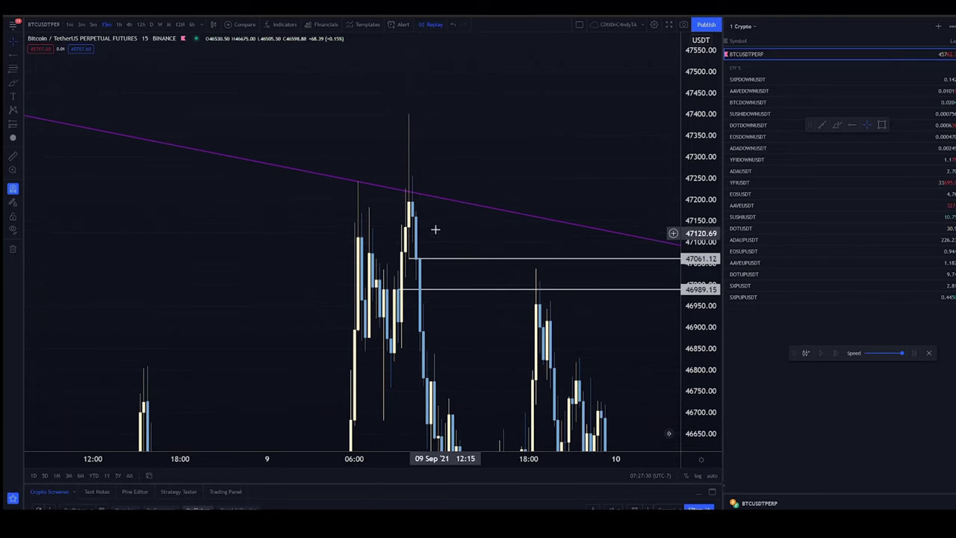
left_click(93, 24)
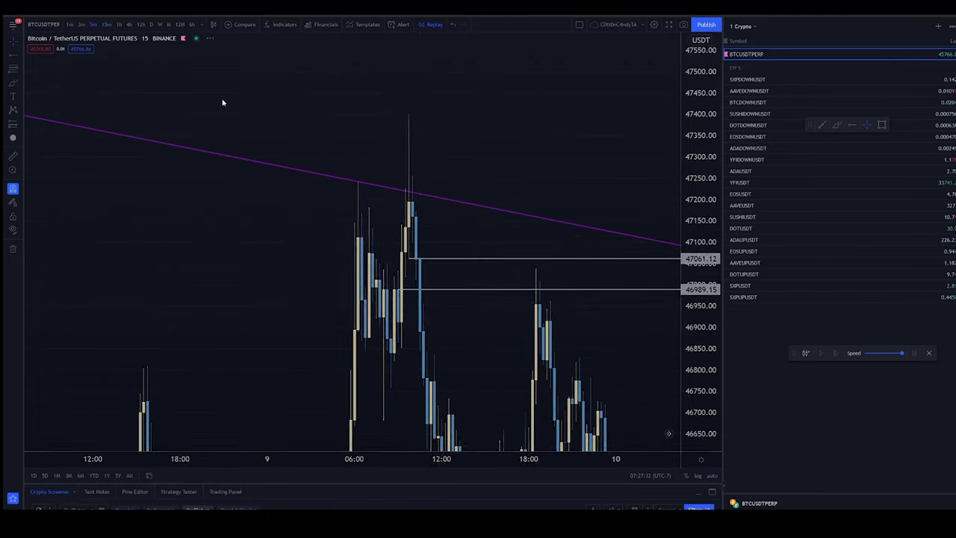
scroll(271, 254, "up", 6)
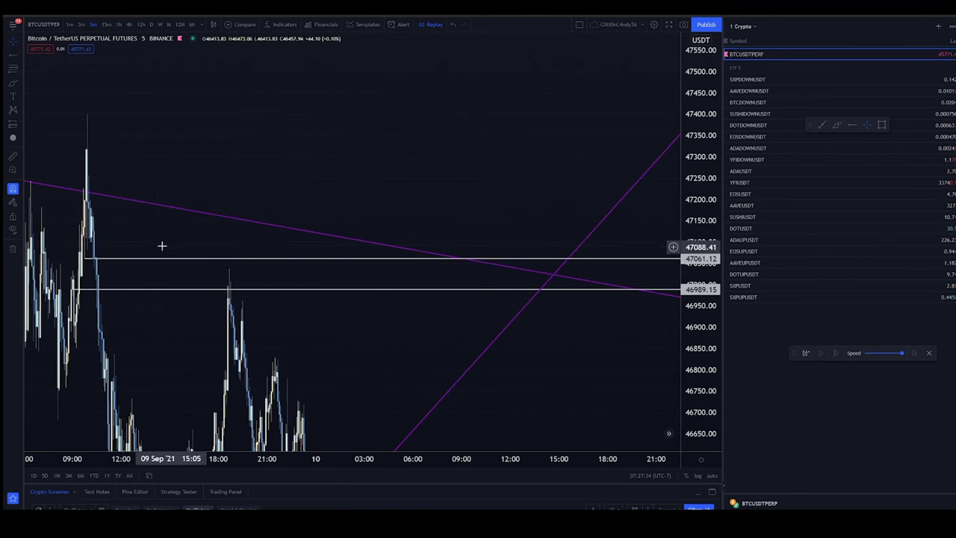
left_click_drag(156, 230, 442, 229)
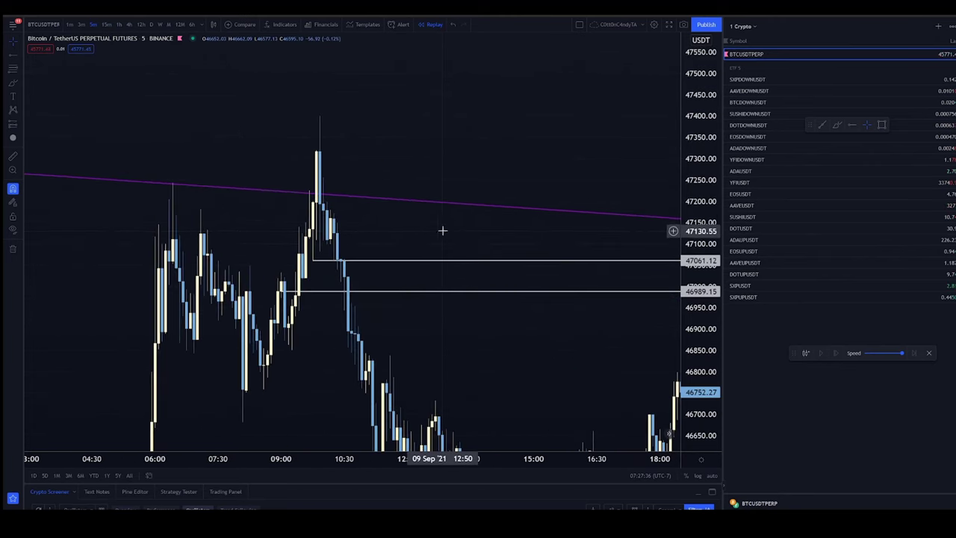
left_click(312, 259)
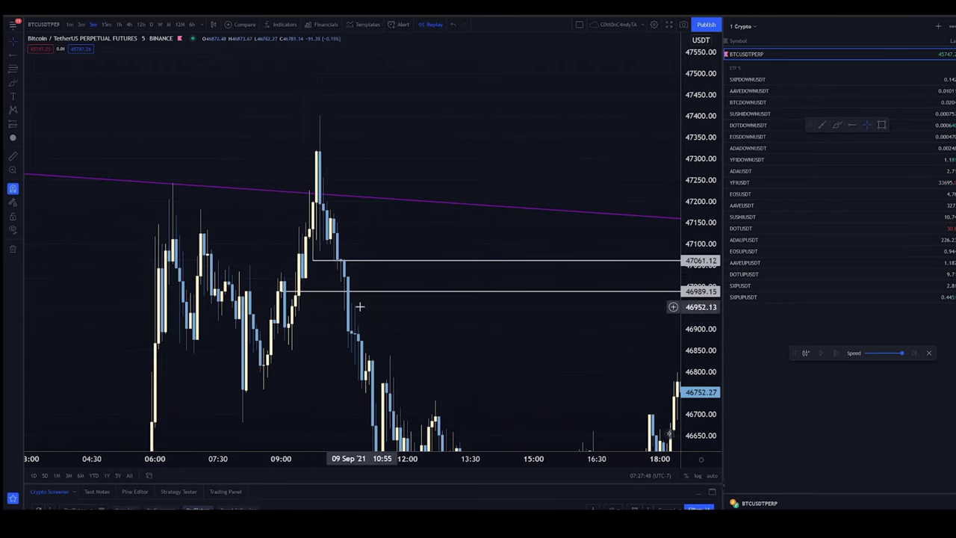
Return to the 9 Sep high on the 1-hour timeframe and remove the horizontal ray at 47061.12
left_click(119, 24)
scroll(569, 314, "up", 3)
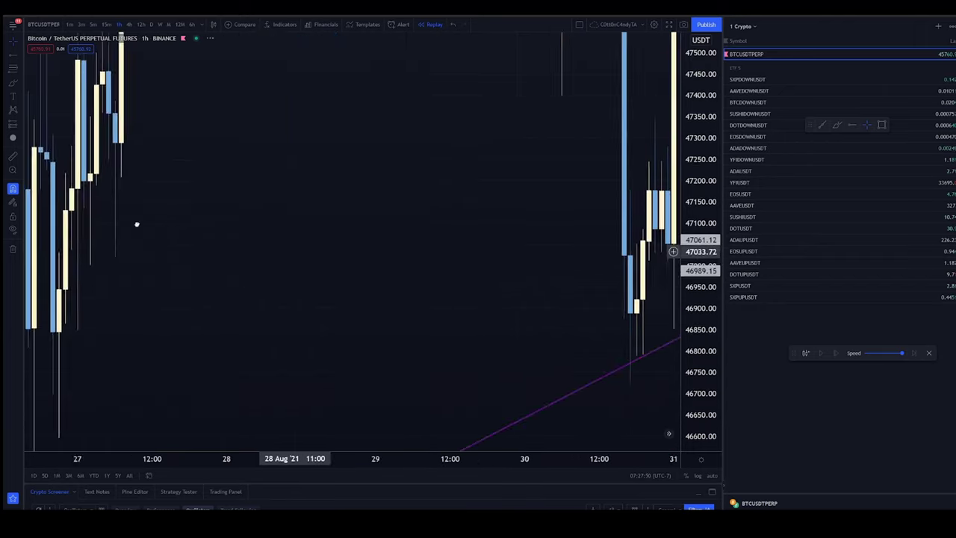
scroll(420, 267, "right", 4)
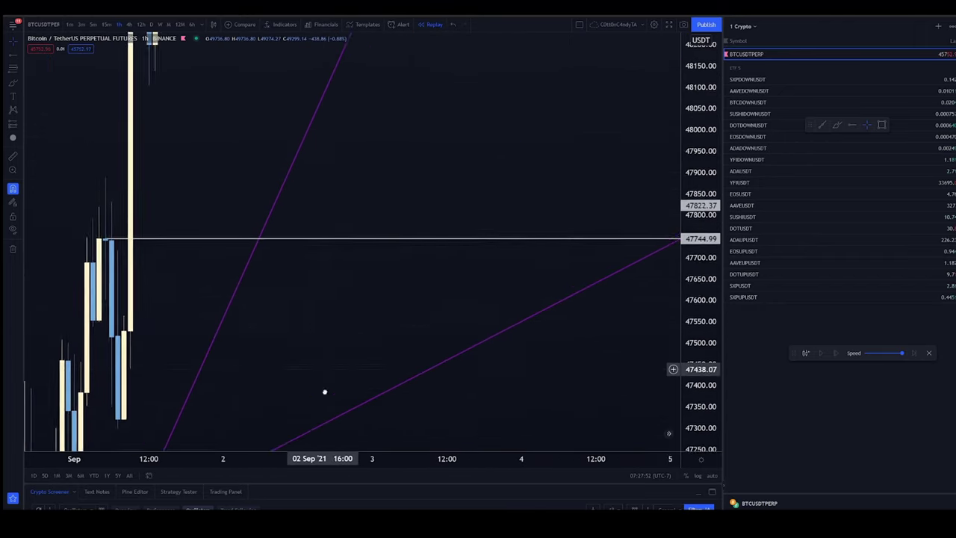
scroll(668, 433, "right", 10)
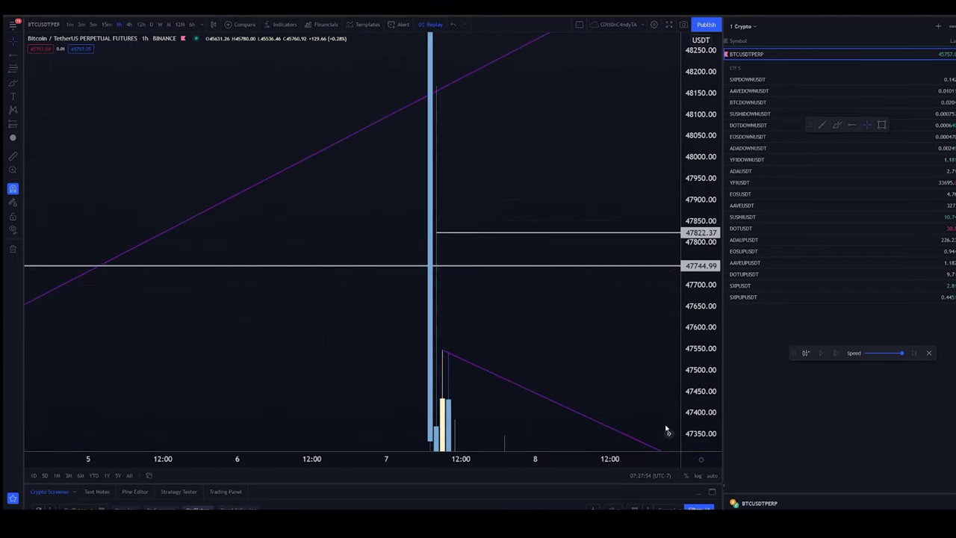
scroll(493, 172, "left", 4)
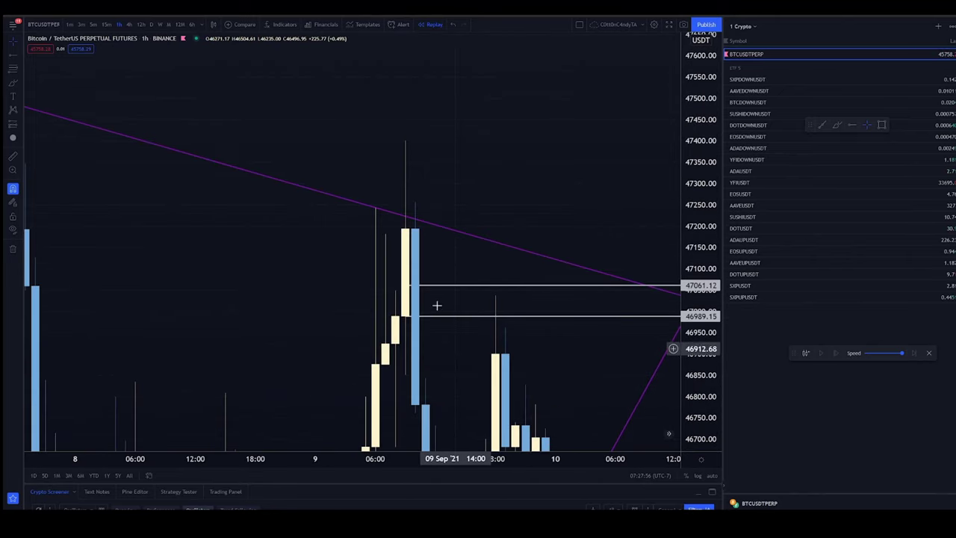
scroll(453, 344, "up", 3)
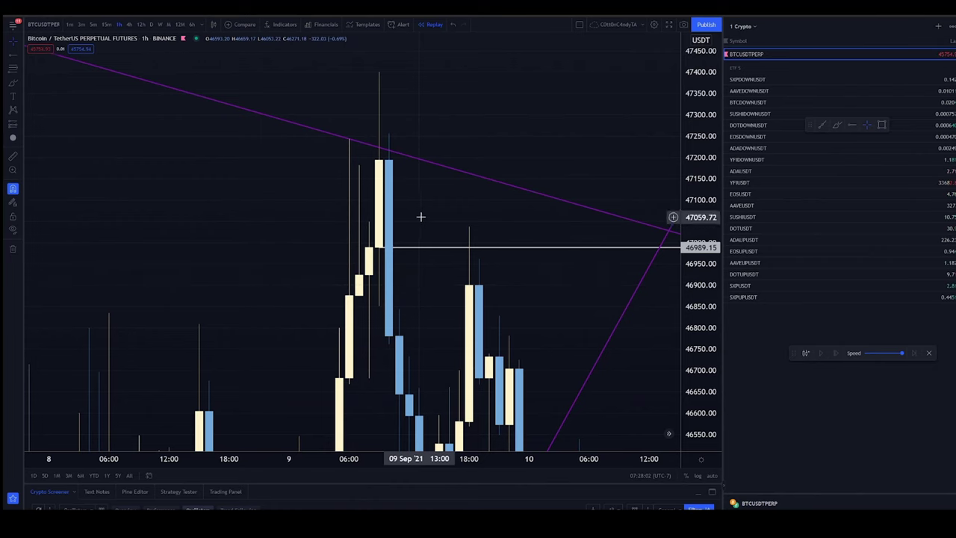
Measure the fall from 46781.49 at 9 Sep 22:00 to 44106.95 at 10 Sep 19:00, and clear the measurement
left_click_drag(405, 304, 493, 190)
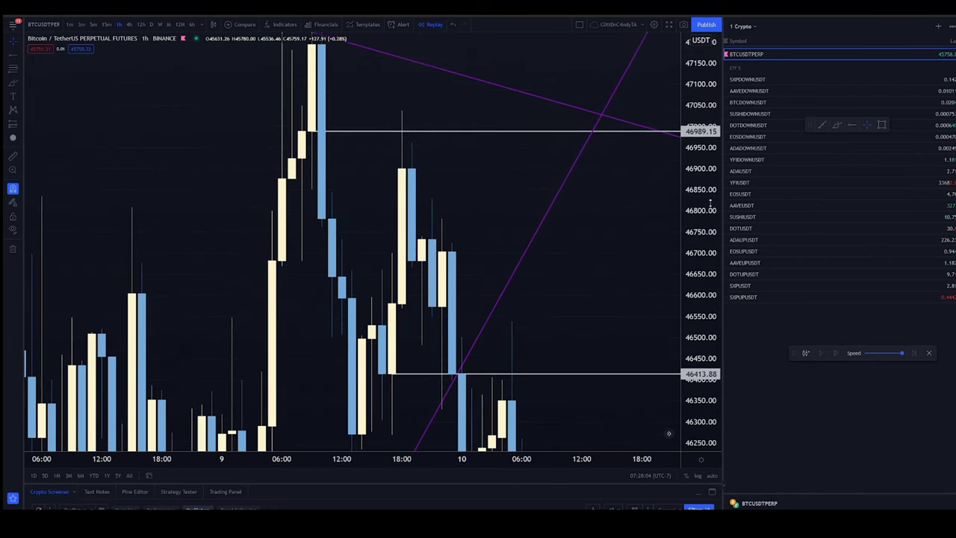
left_click_drag(319, 296, 467, 335)
scroll(444, 324, "down", 5)
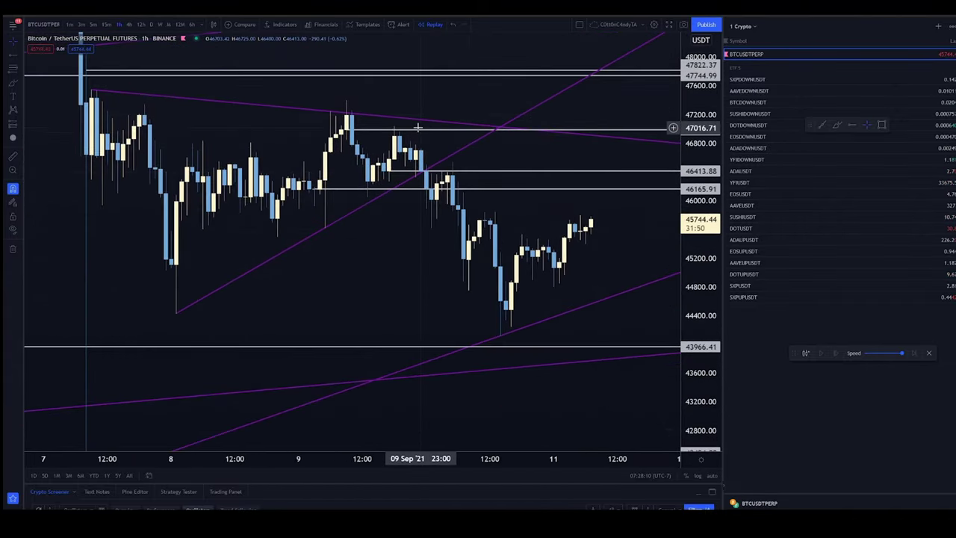
left_click_drag(416, 146, 529, 337)
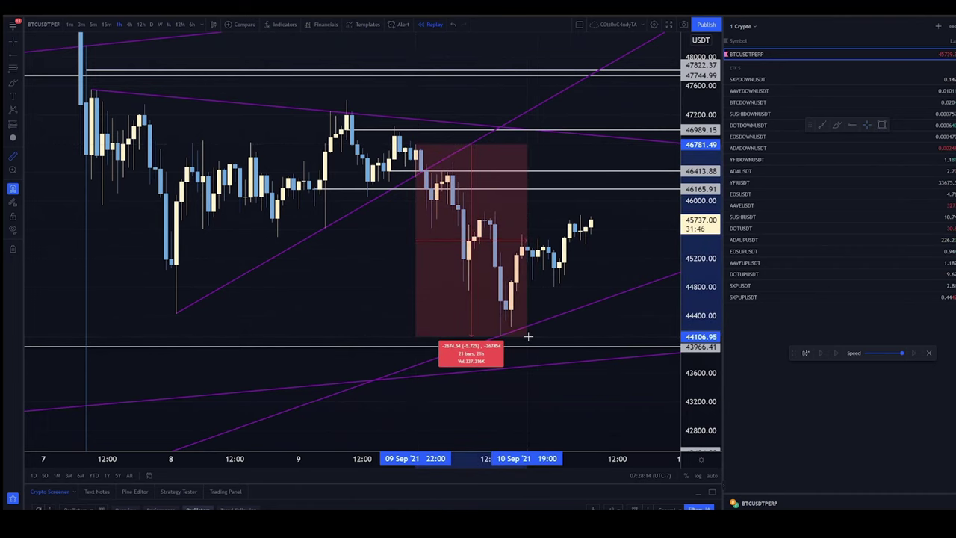
left_click(528, 336)
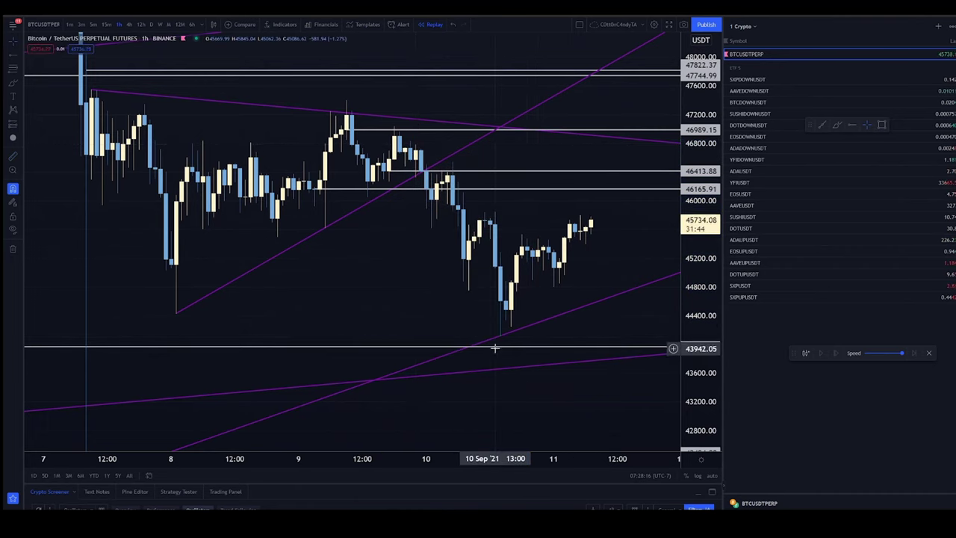
Delete the horizontal ray at 43966.41
mouse_move(230, 349)
left_mouse_down()
mouse_move(217, 353)
mouse_move(246, 323)
mouse_move(269, 349)
left_mouse_up()
key("Delete")
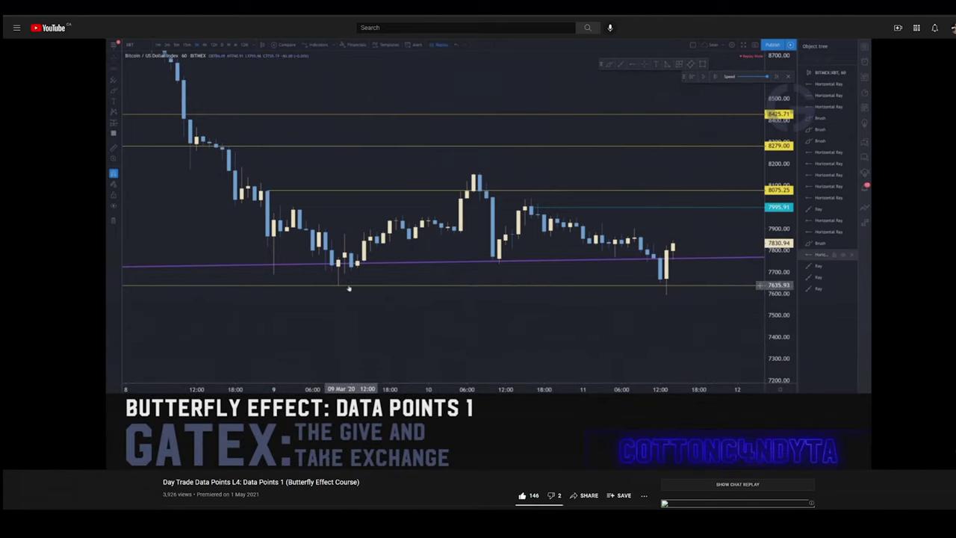
Watch the closing part of the Data Points 1 video on YouTube with the playback controls shown
mouse_move(557, 296)
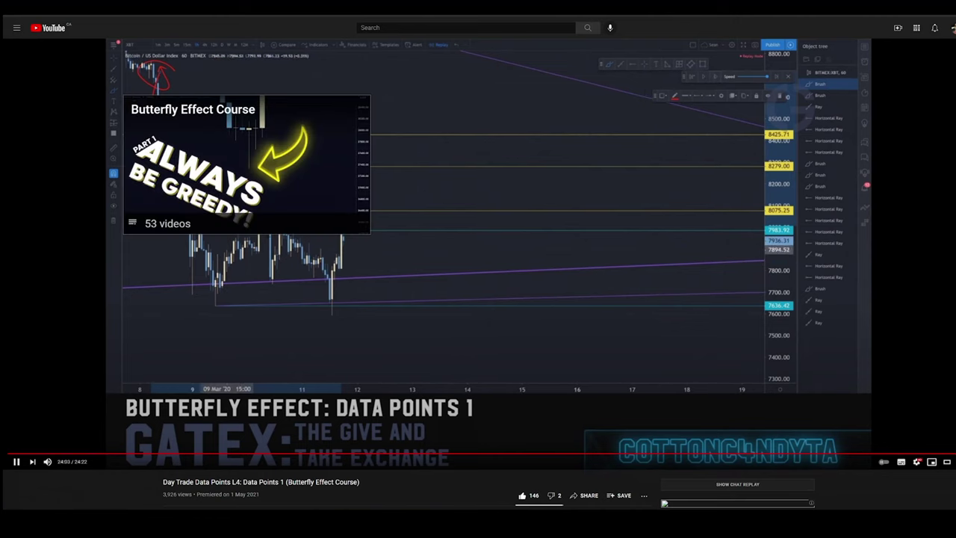
Play the next course video, Day Trade Data Points L5: Data Points 2, and pause it at the start
scroll(478, 269, "down", 1)
scroll(478, 269, "up", 1)
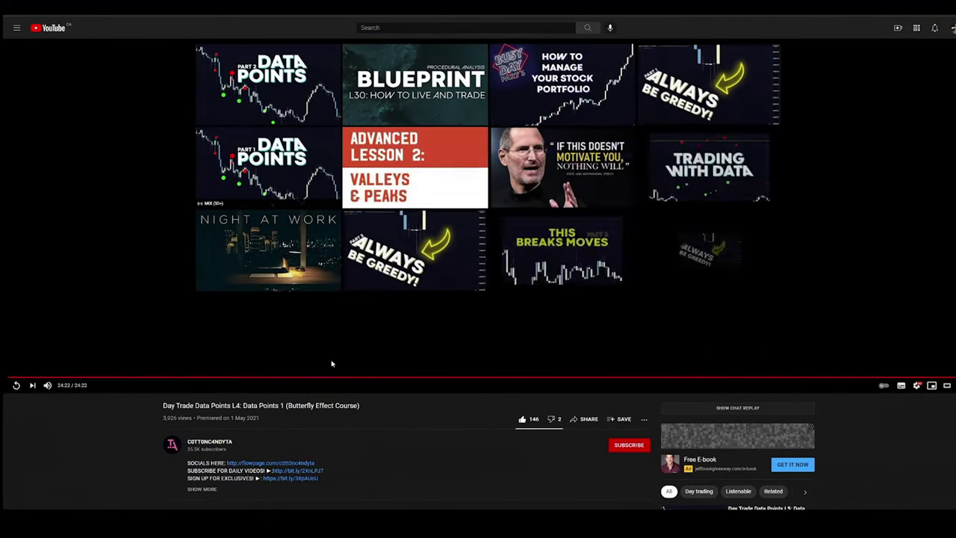
left_click(35, 386)
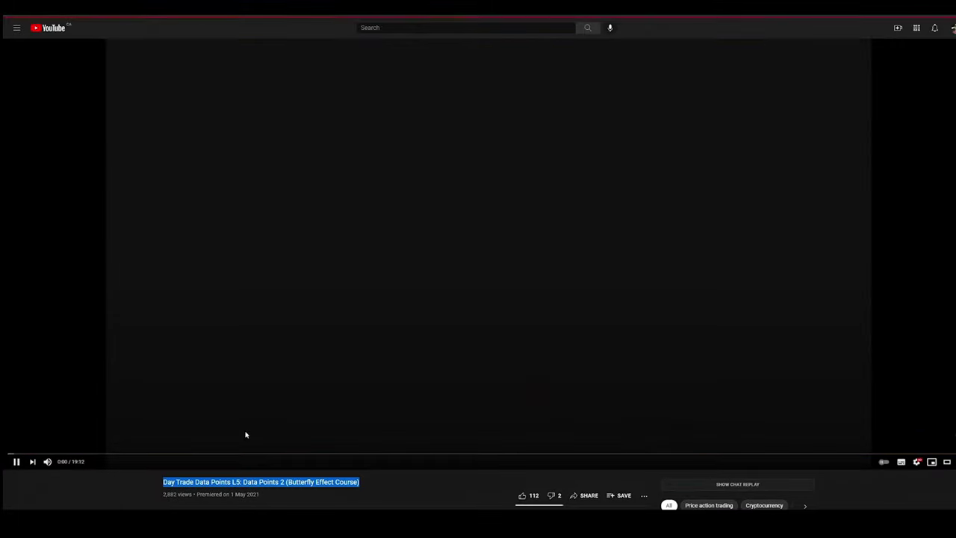
left_click(18, 461)
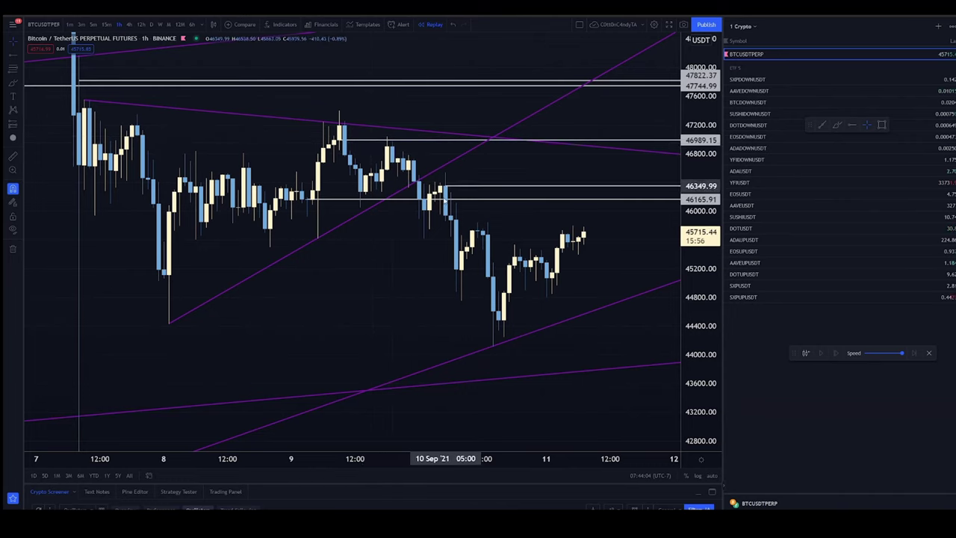
Place a horizontal ray at 45751.00 starting from the 10 Sep 02:00 candle on the 1-hour Bitcoin chart
left_click(430, 230)
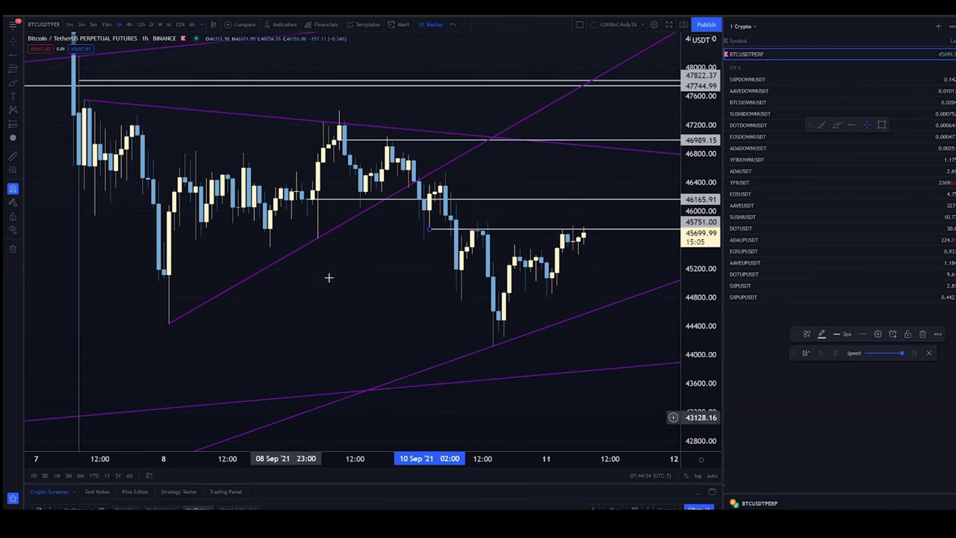
left_click(169, 322)
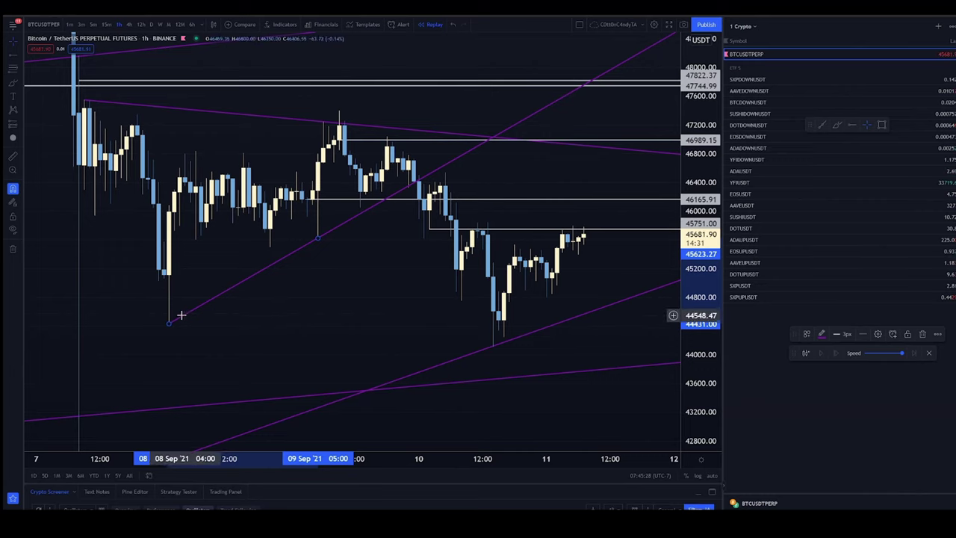
left_click(57, 361)
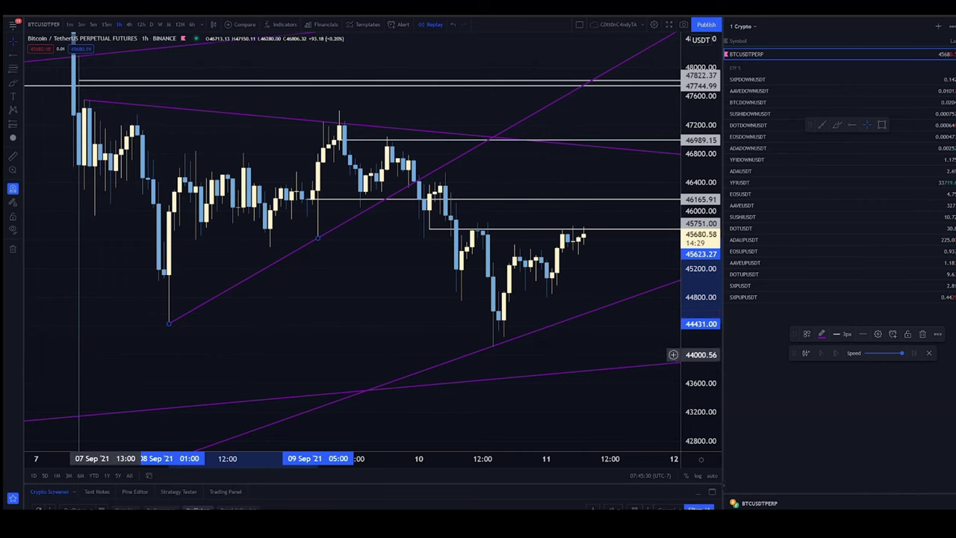
Set the bar replay to start from the large bearish candle on 7 Sep
scroll(138, 235, "left", 10)
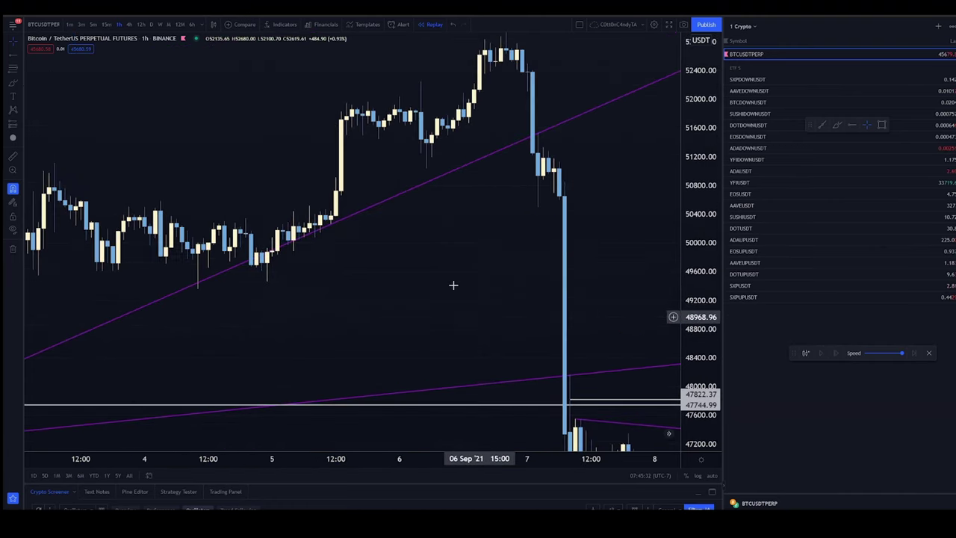
scroll(473, 312, "left", 2)
scroll(434, 244, "down", 5)
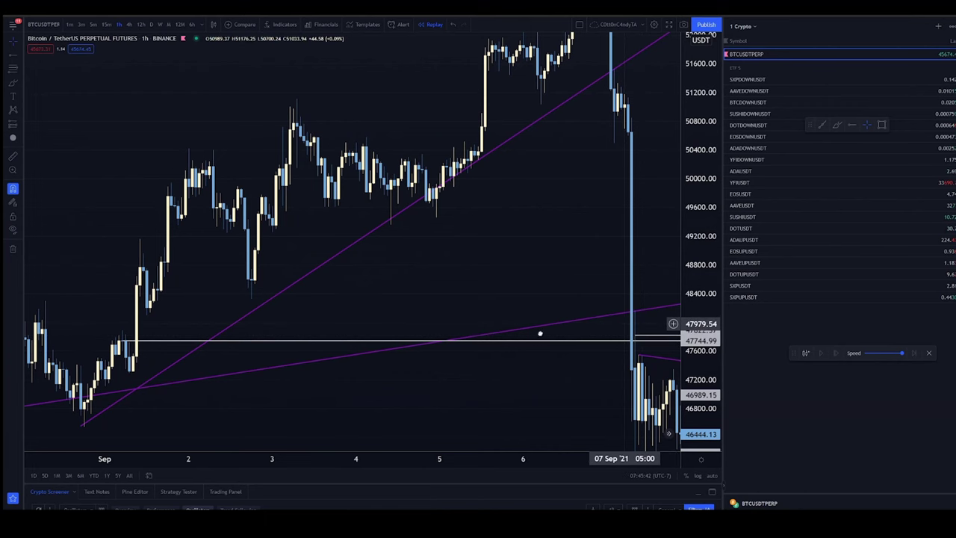
scroll(515, 337, "up", 3)
left_click(805, 353)
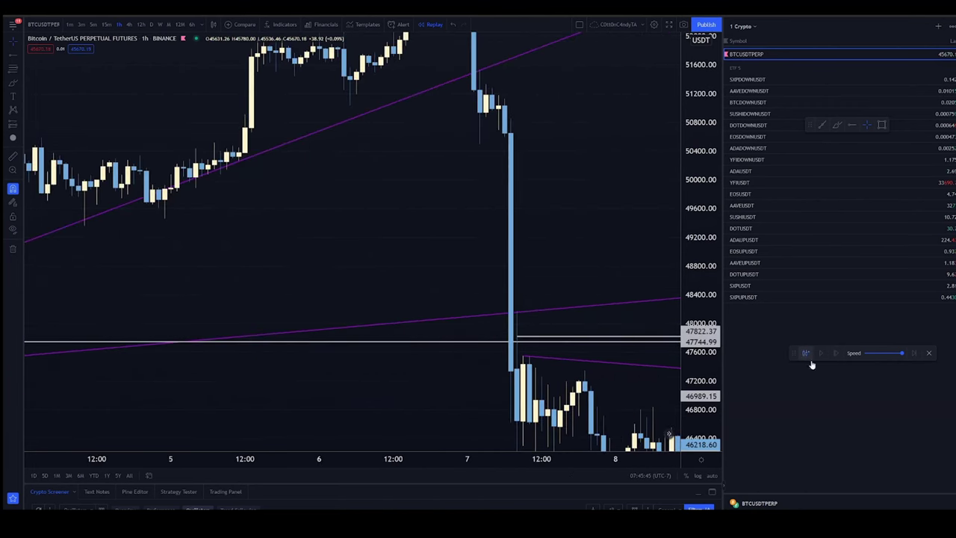
left_click(514, 332)
Change the line color of the horizontal ray at 47744.99 to yellow
scroll(498, 284, "down", 2)
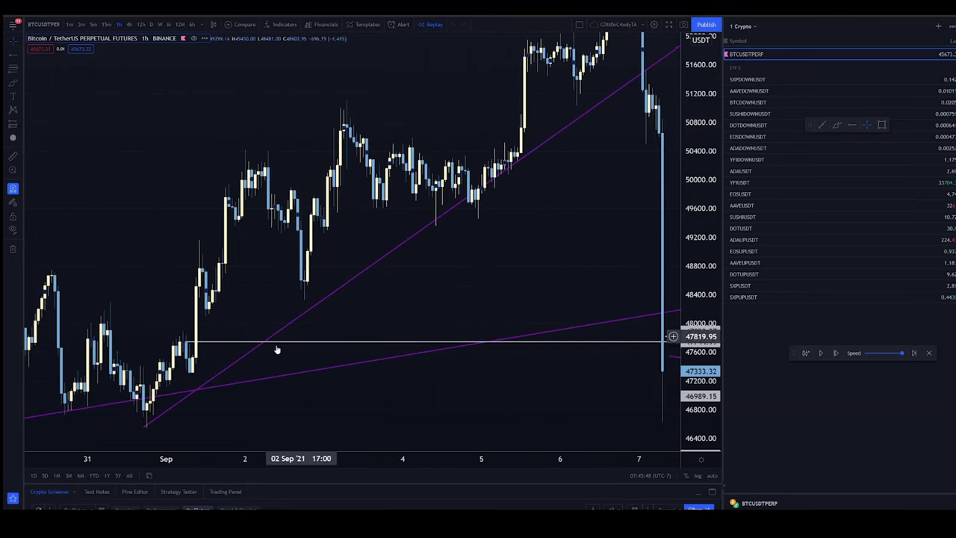
left_click(291, 343)
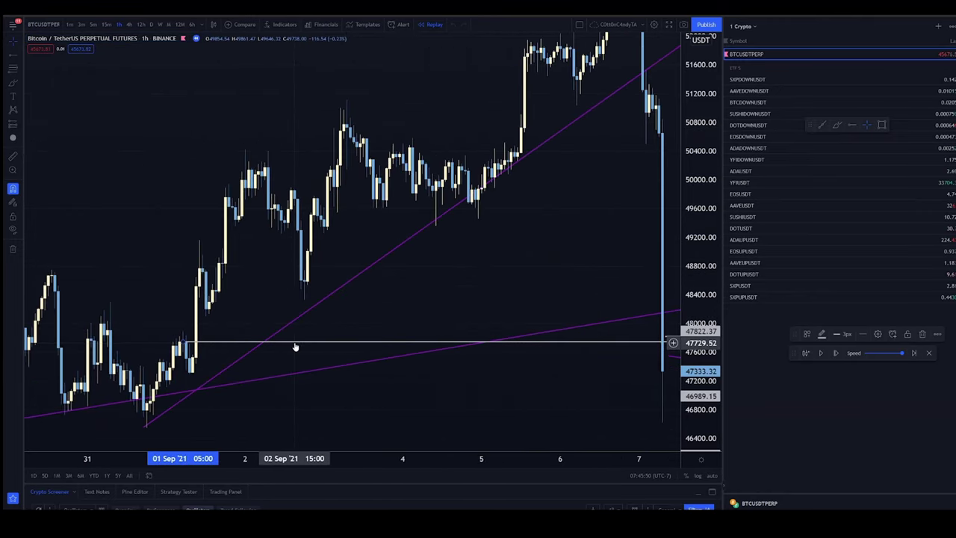
double_click(379, 343)
left_click(451, 260)
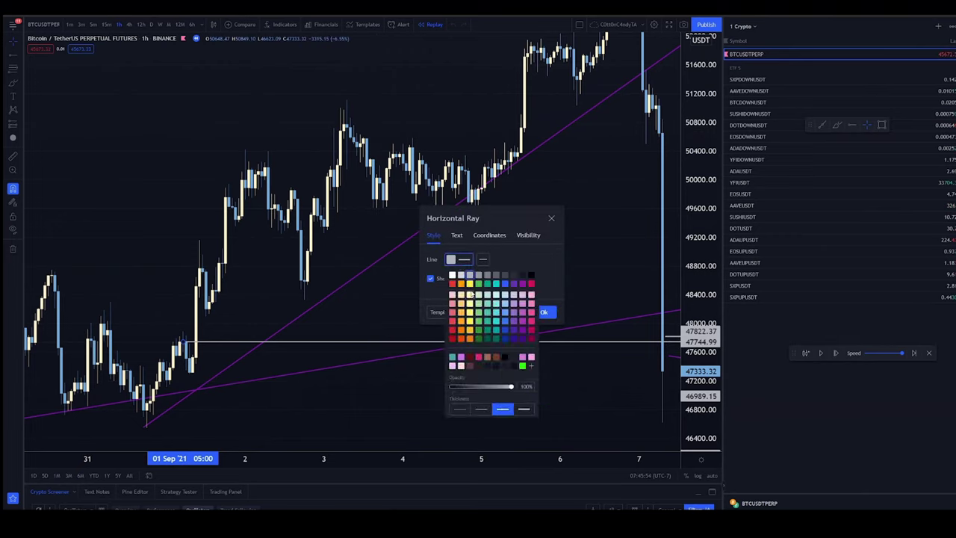
left_click(470, 283)
left_click(544, 312)
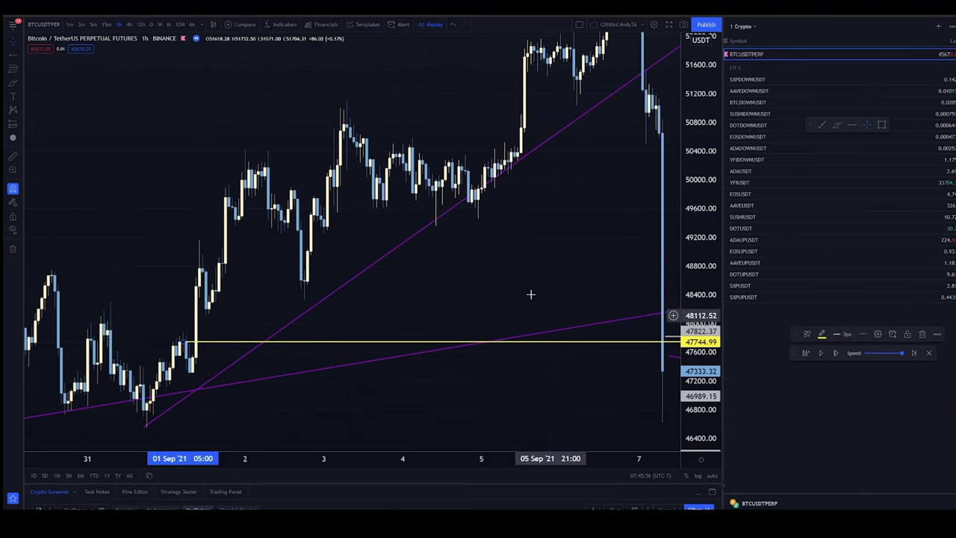
Examine the 7 Sep drop on the 4-hour, 5-minute and 1-minute timeframes
left_click(129, 24)
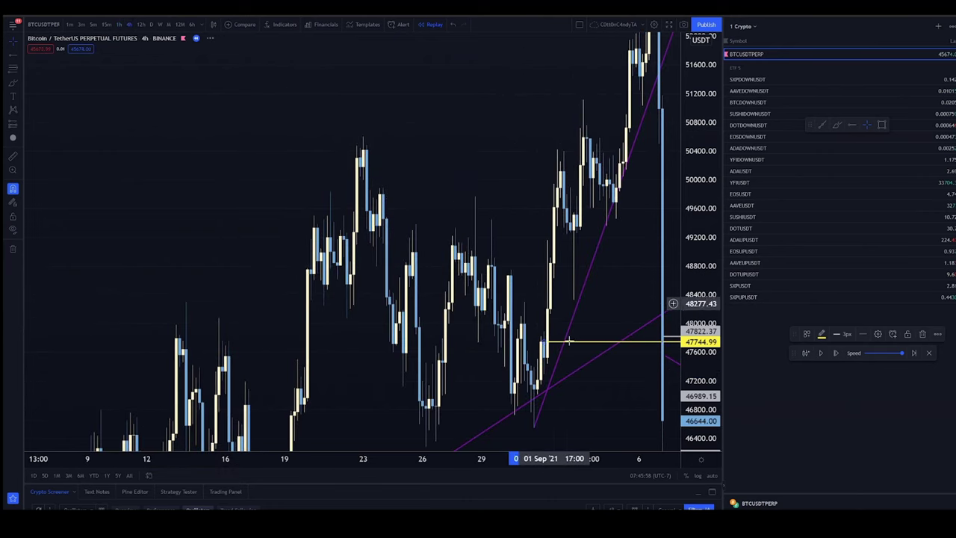
left_click(92, 24)
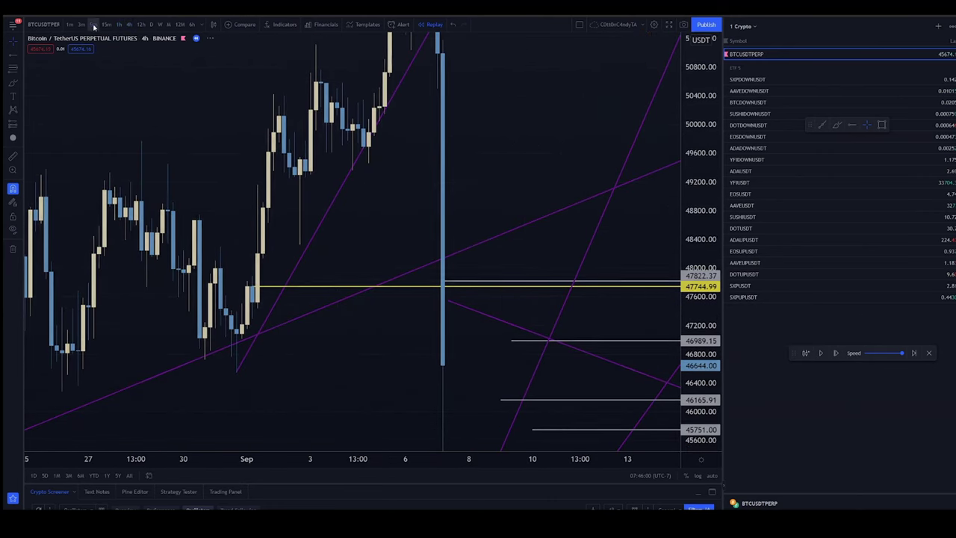
scroll(548, 271, "down", 3)
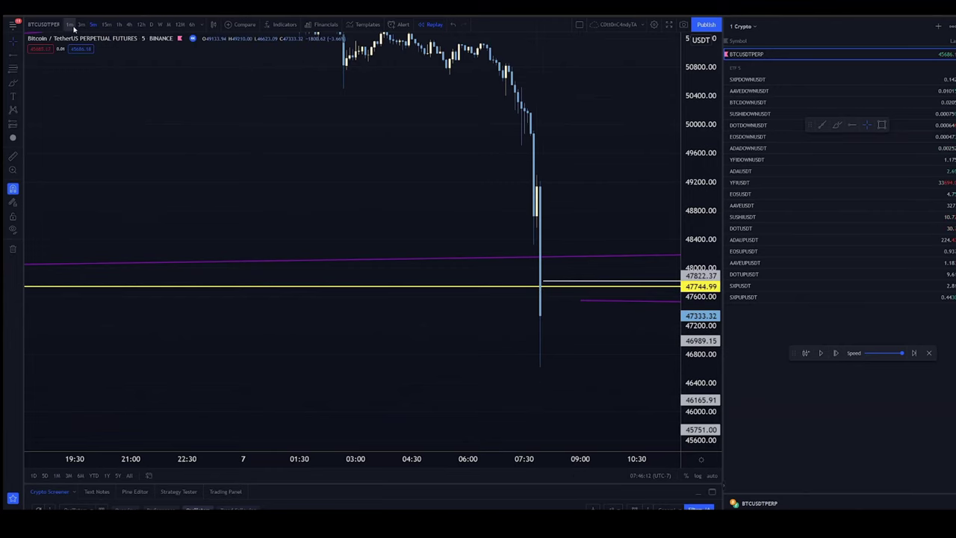
left_click(73, 25)
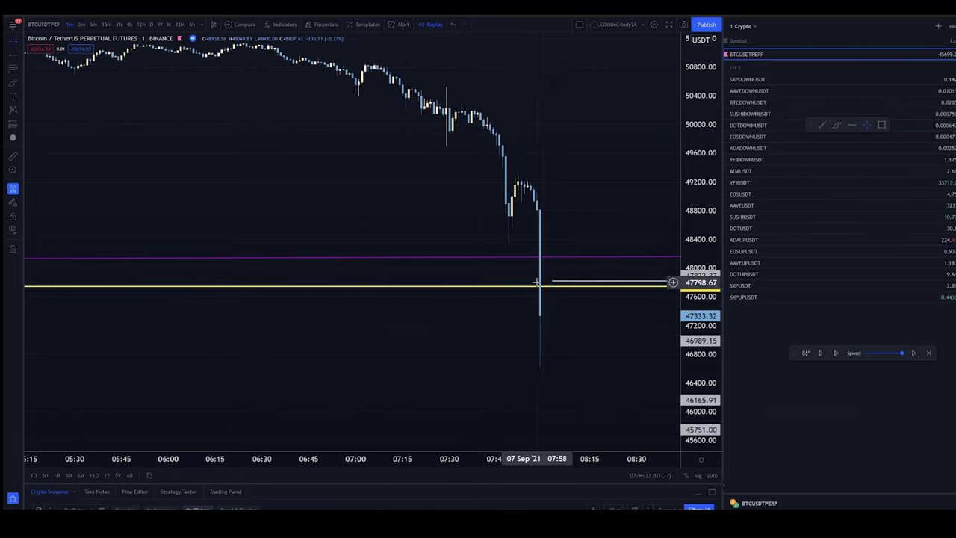
Measure the price distances around the purple trend line and the yellow ray beside the 7 Sep drop candle
left_click(546, 258)
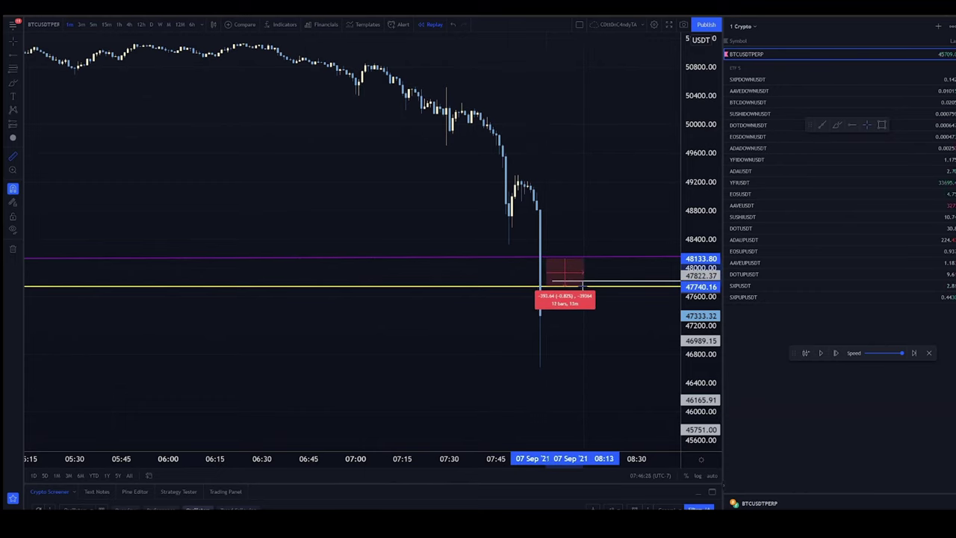
key("Escape")
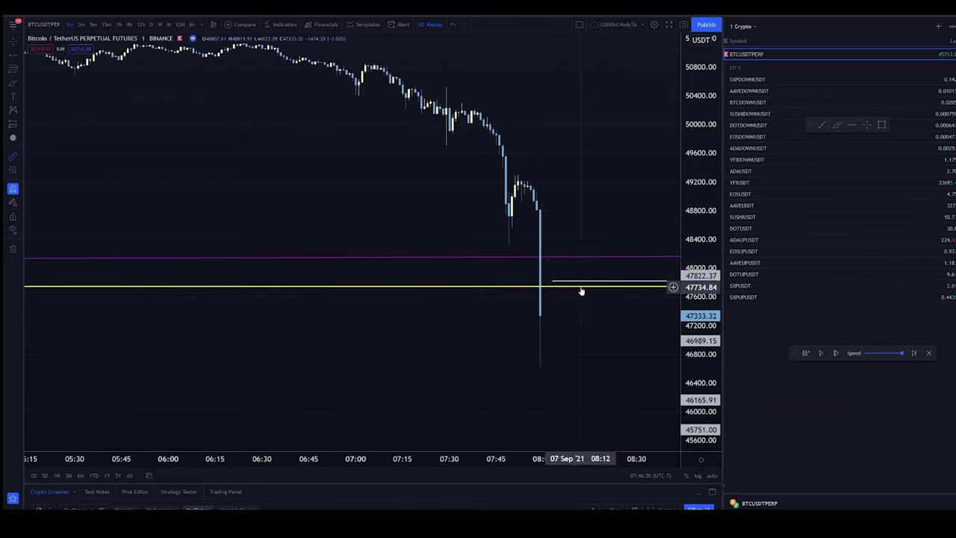
left_click(538, 260)
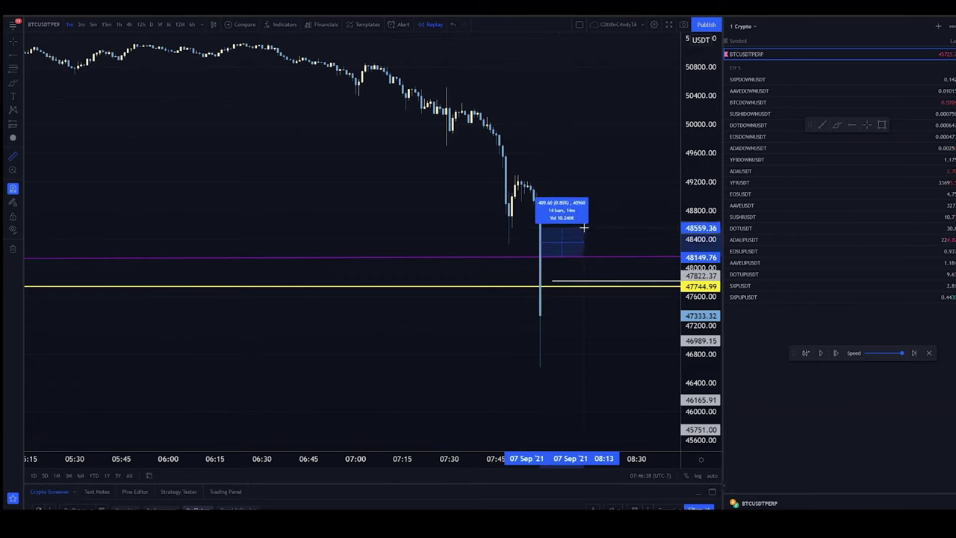
key("Escape")
left_click(547, 282)
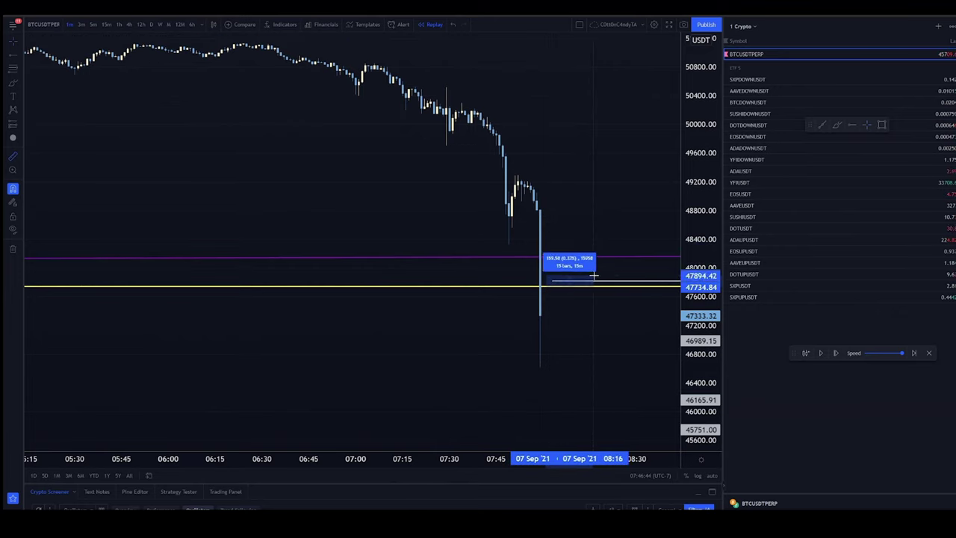
key("Escape")
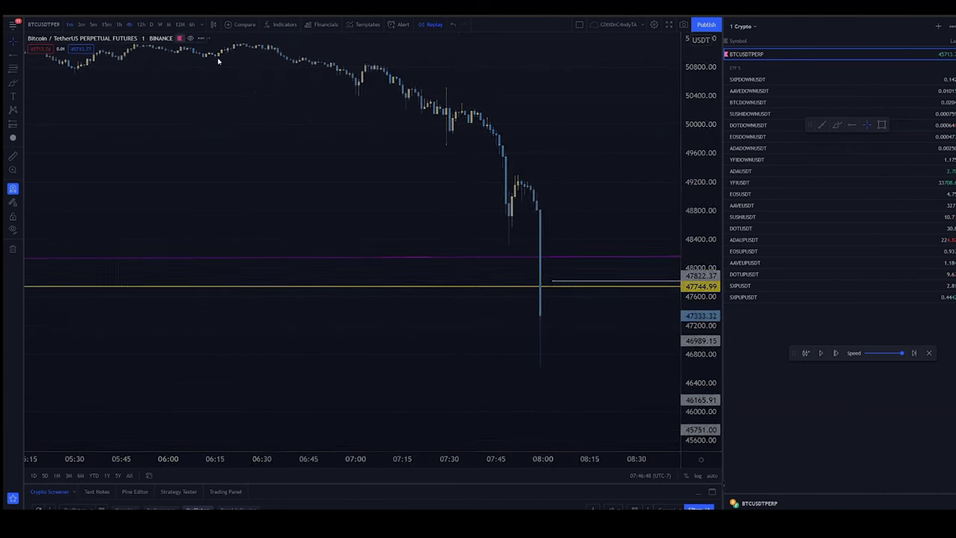
Switch the chart to the 4-hour timeframe and bring the replay up to the latest candles
type("4h")
key("Return")
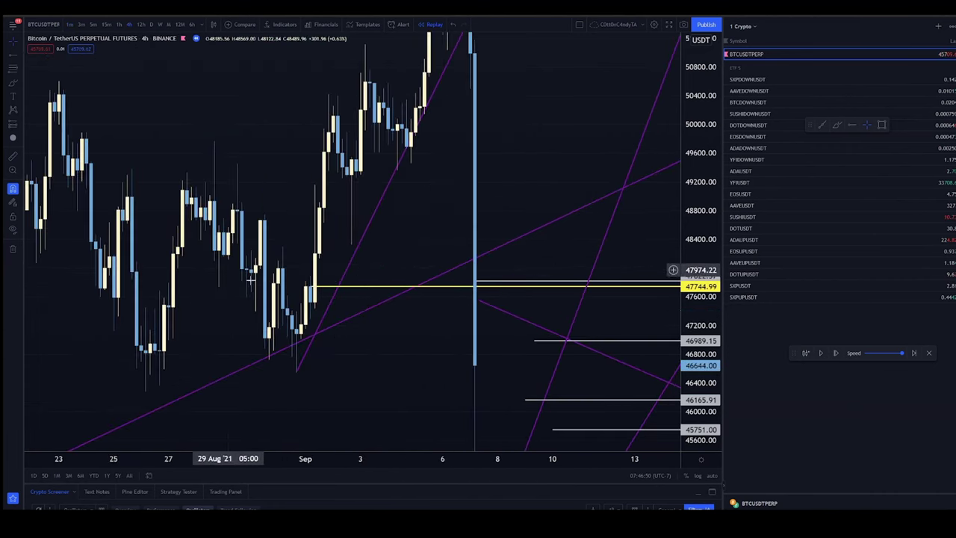
left_click_drag(408, 406, 363, 250)
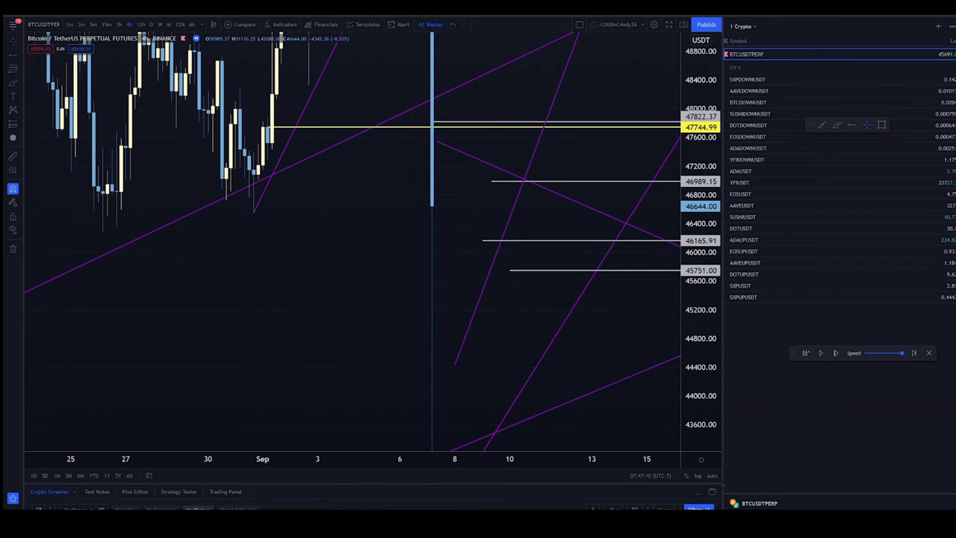
left_click(820, 353)
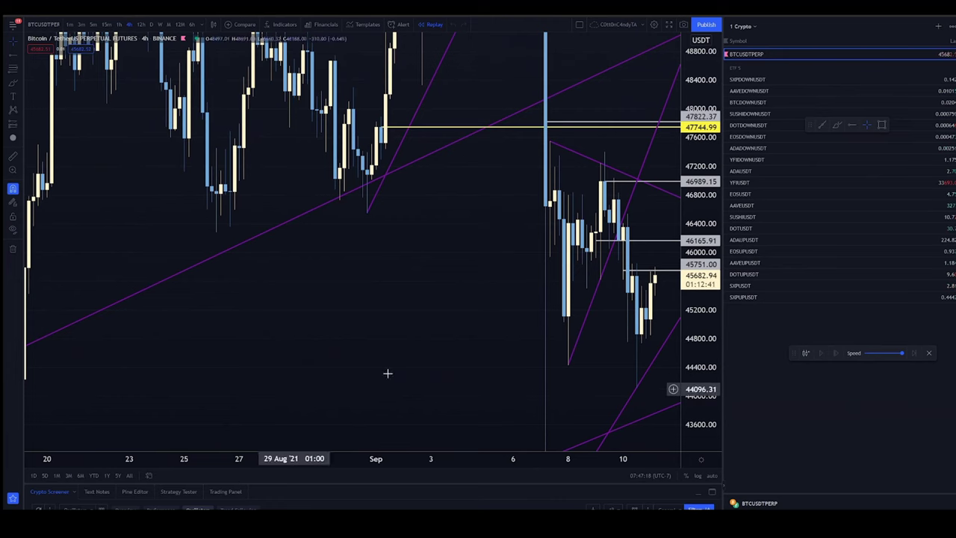
scroll(567, 368, "up", 5)
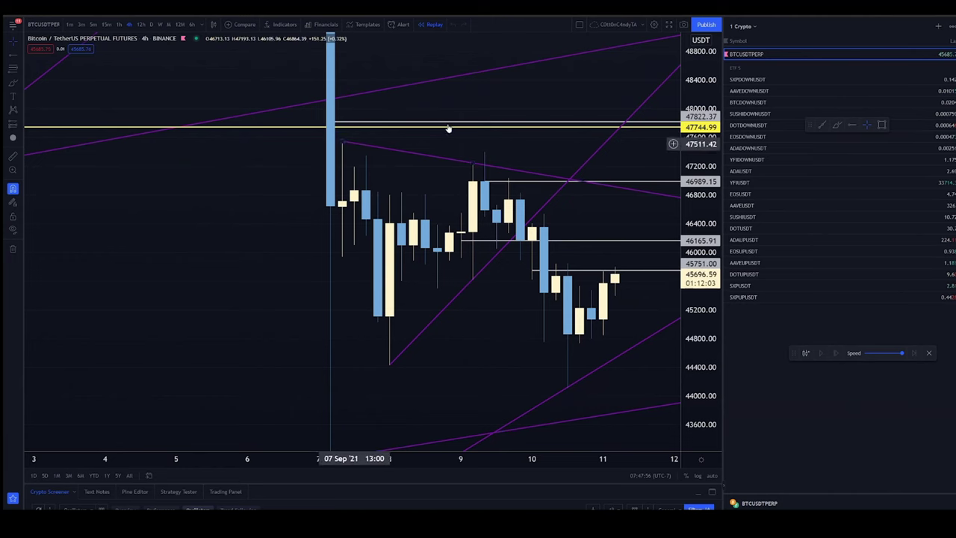
left_click_drag(512, 156, 522, 171)
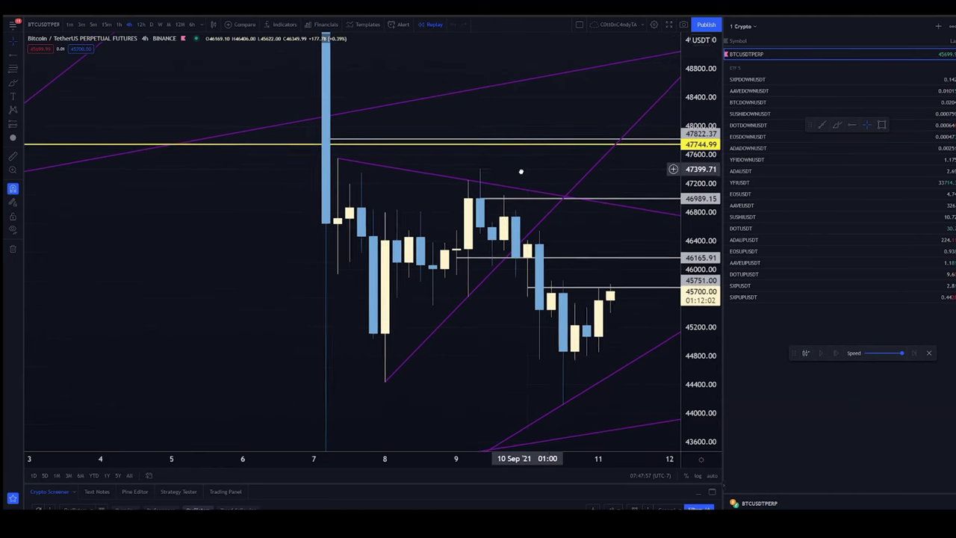
Examine the 9 Sep peaks near the descending trend line and the 46989.15 ray on the 1-hour timeframe
left_click(119, 24)
scroll(352, 117, "down", 4)
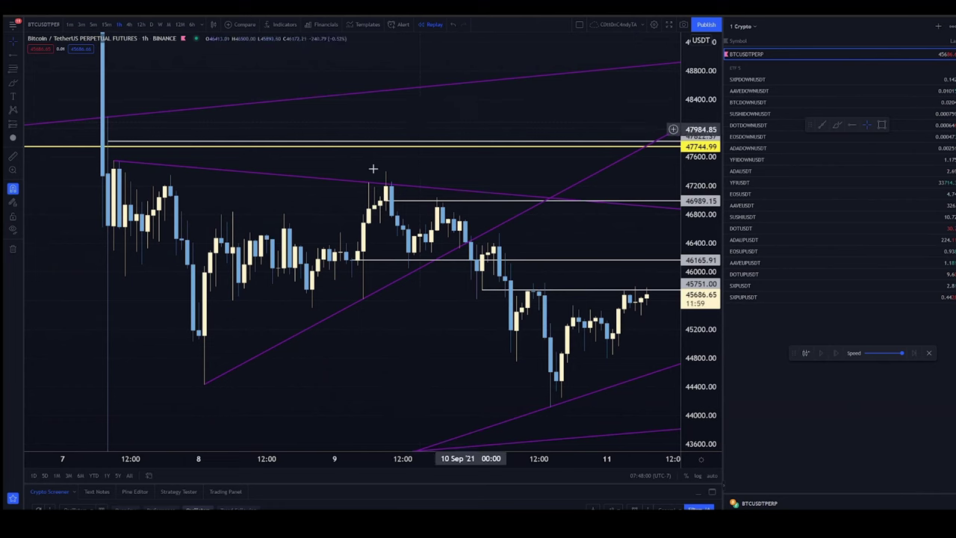
left_click_drag(702, 336, 564, 218)
scroll(564, 217, "up", 2)
left_click_drag(384, 175, 632, 288)
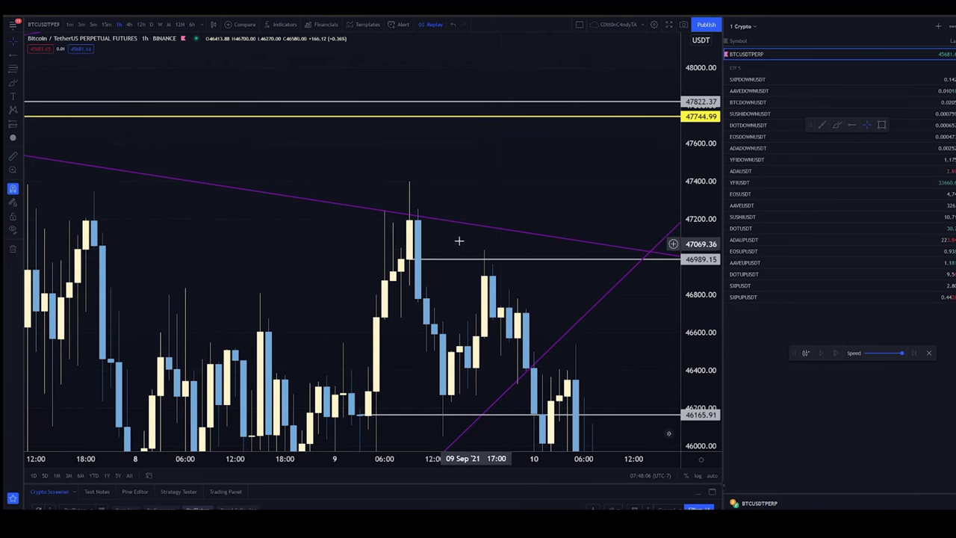
scroll(206, 81, "down", 1)
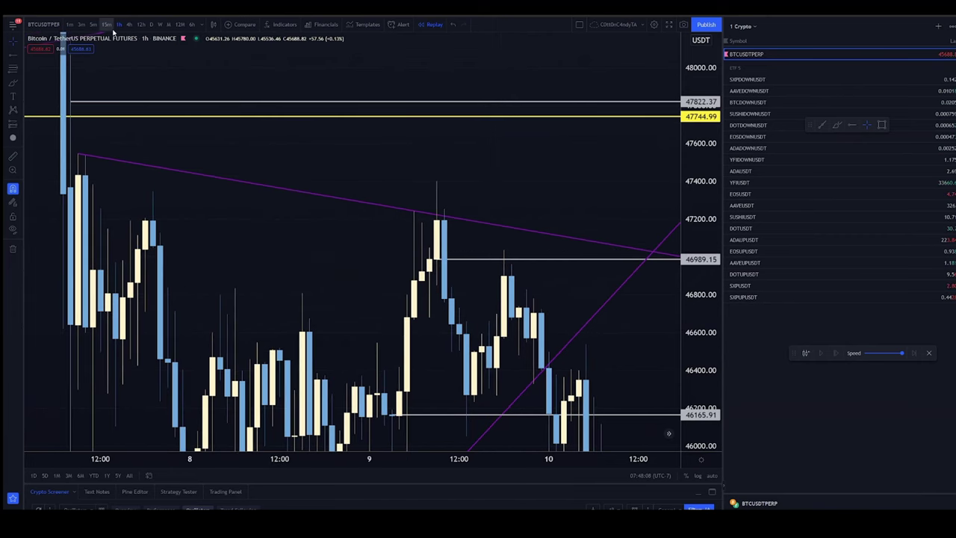
Switch to the 15-minute timeframe and restart the bar replay from shortly after 17:00 on 9 Sep
left_click(107, 25)
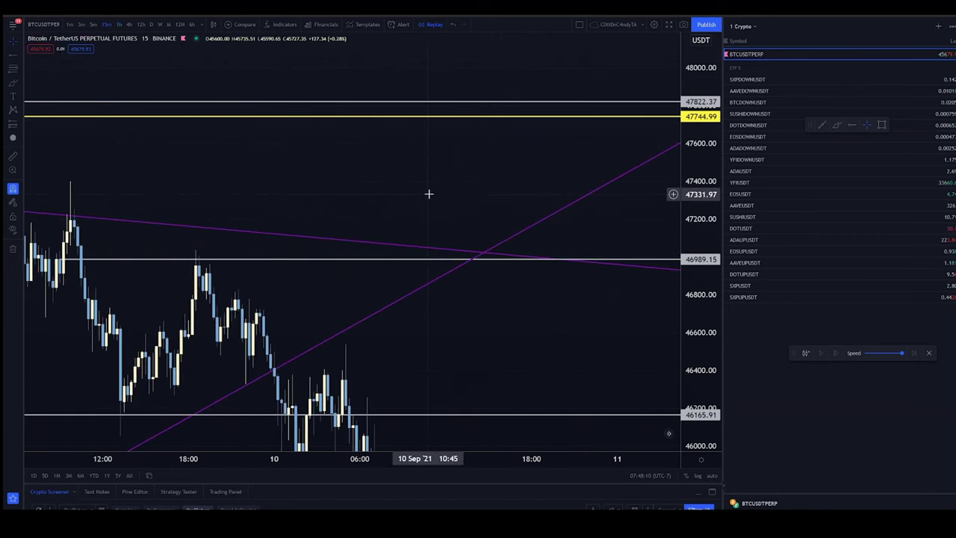
left_click_drag(200, 171, 626, 202)
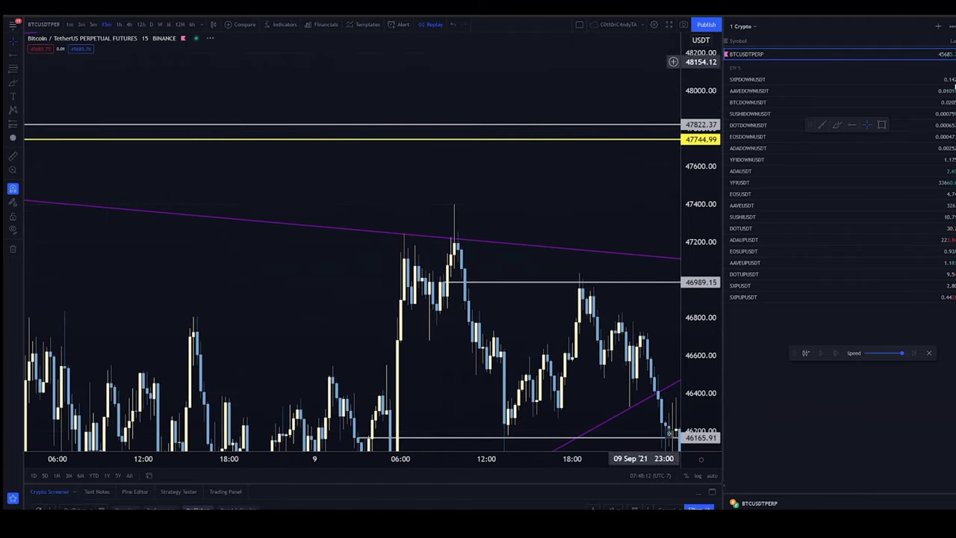
left_click(435, 25)
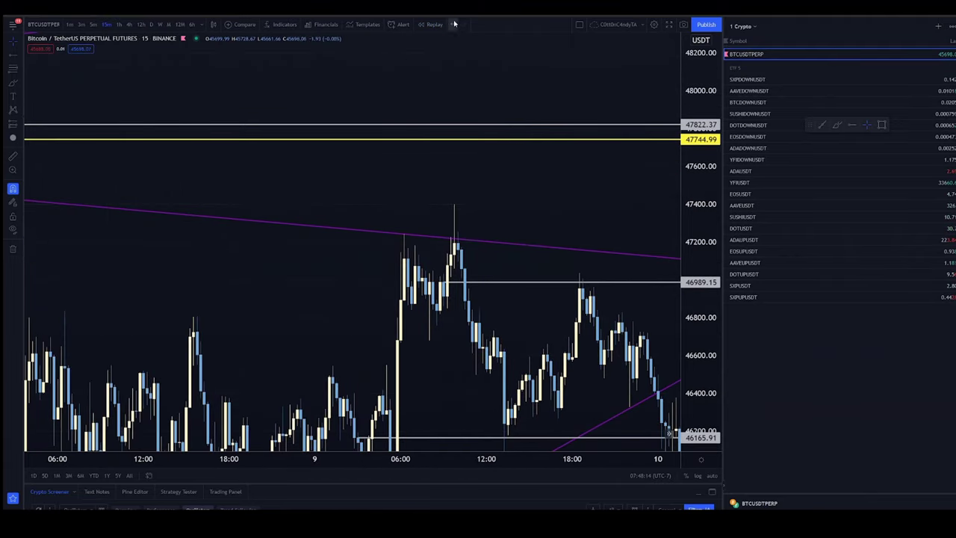
left_click(436, 25)
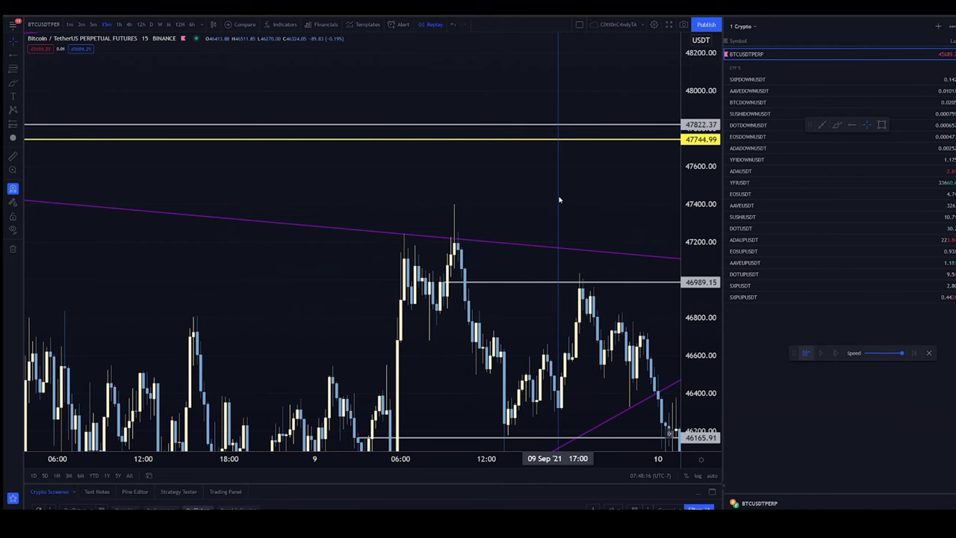
left_click(565, 194)
scroll(499, 186, "down", 3)
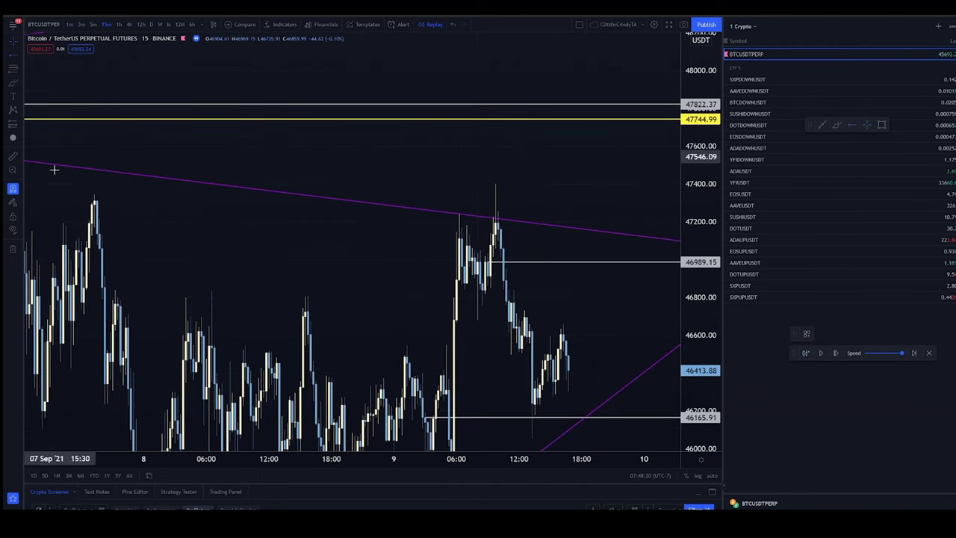
Add a yellow horizontal ray from the 7 Sep evening peak and set its level to 47171.81
left_click(94, 204)
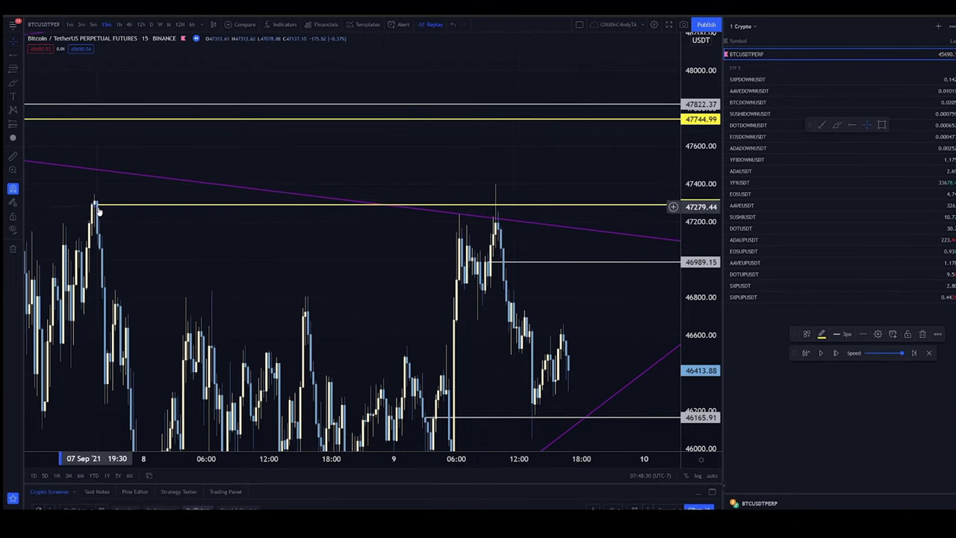
left_click_drag(95, 208, 94, 231)
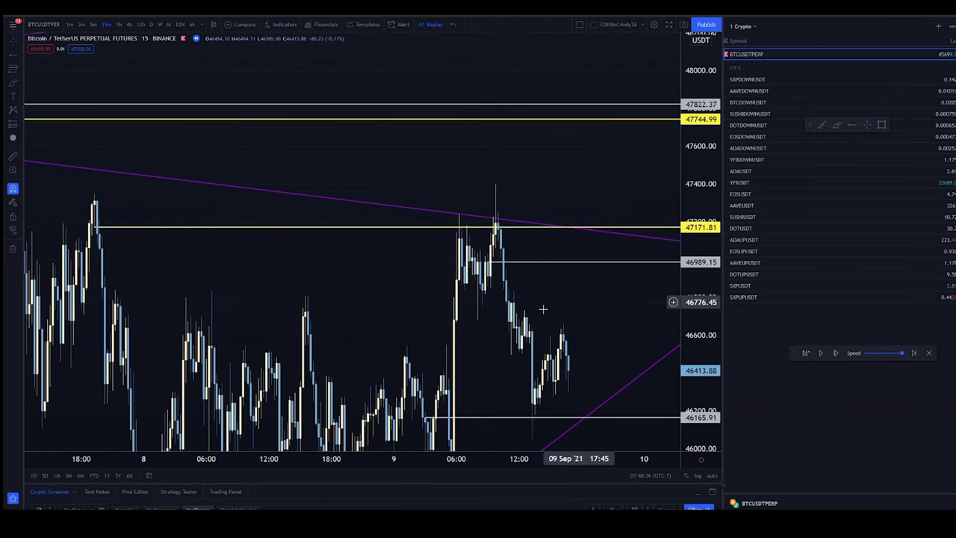
Play the bar replay on the 15-minute timeframe and pause it at about 19:30 on 9 Sep
scroll(543, 308, "right", 3)
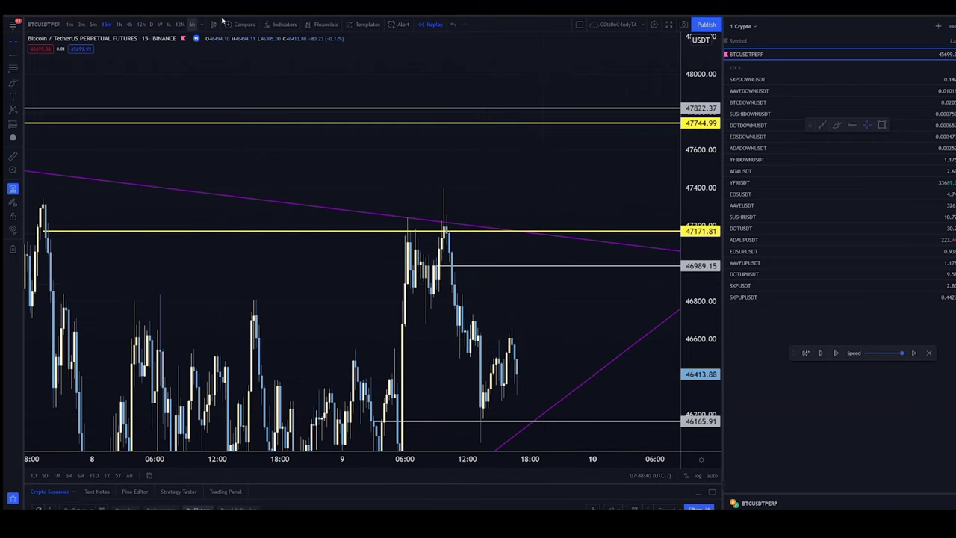
left_click(819, 353)
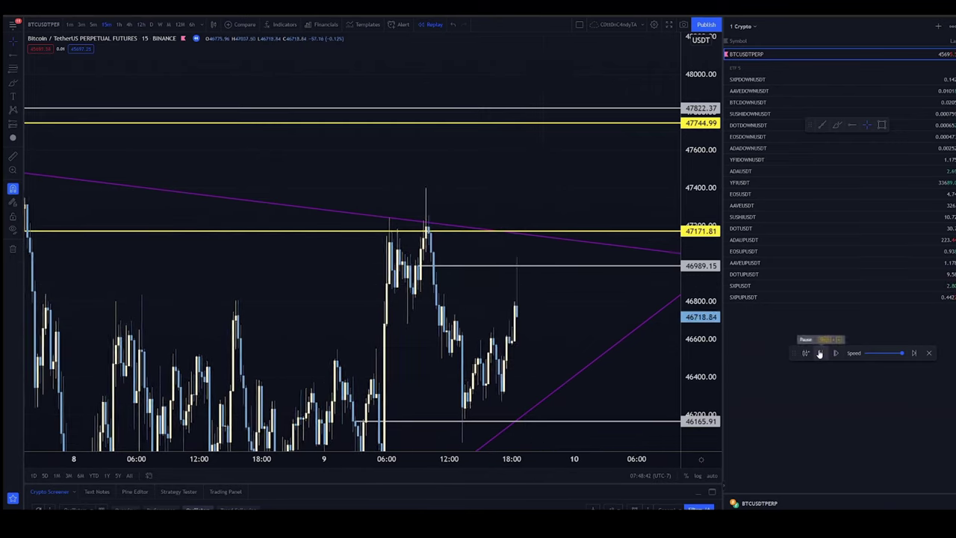
left_click(820, 351)
Add a yellow horizontal ray at 47134.88 starting from the 09:45 candle on 9 Sep
scroll(526, 267, "up", 2)
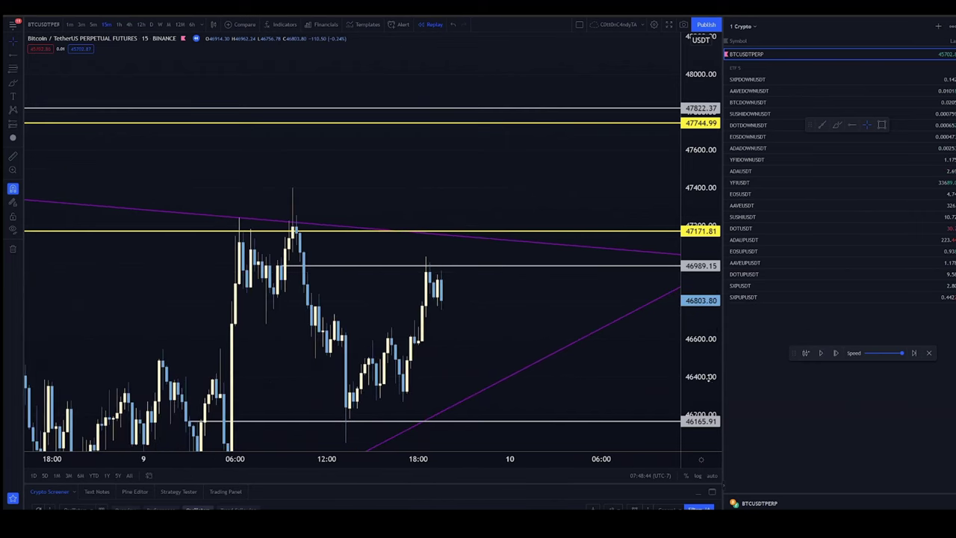
scroll(537, 229, "up", 3)
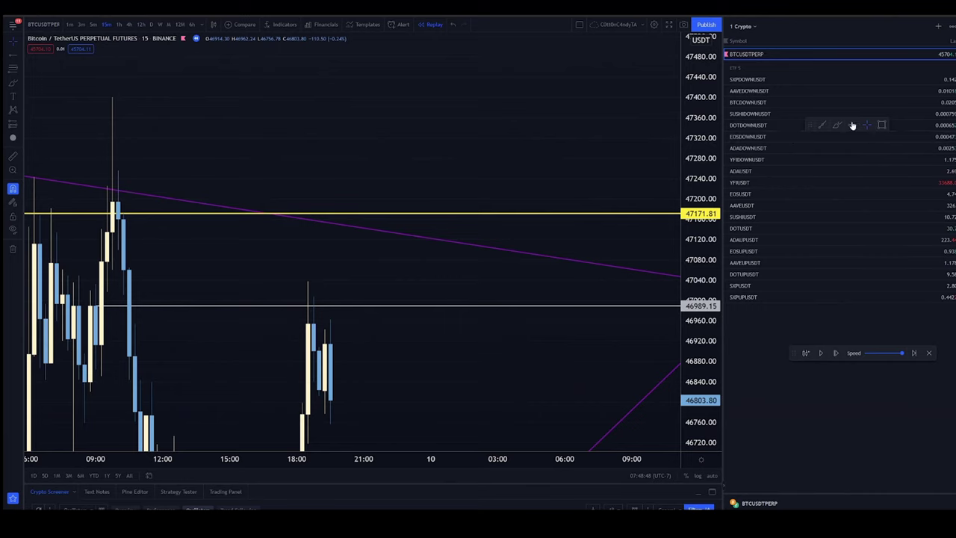
left_click(111, 232)
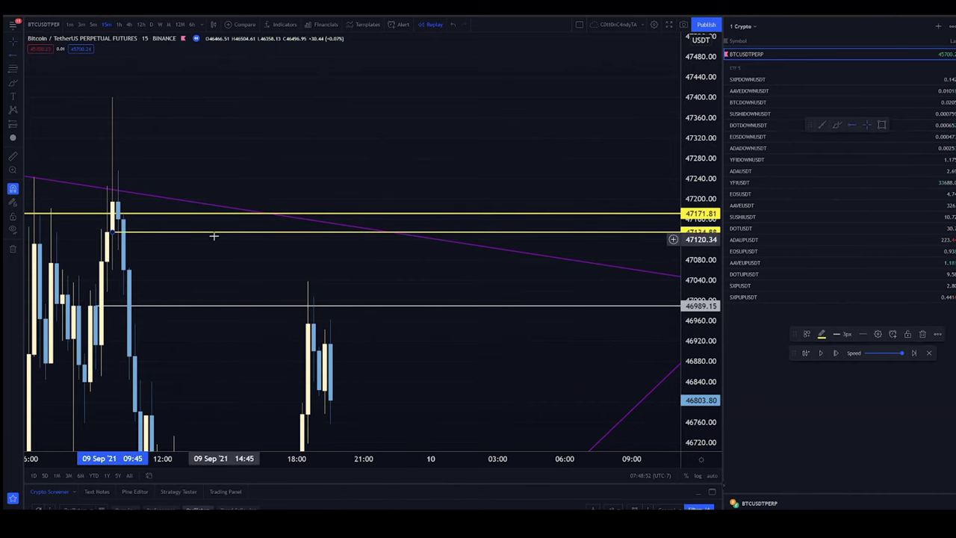
scroll(225, 223, "down", 2)
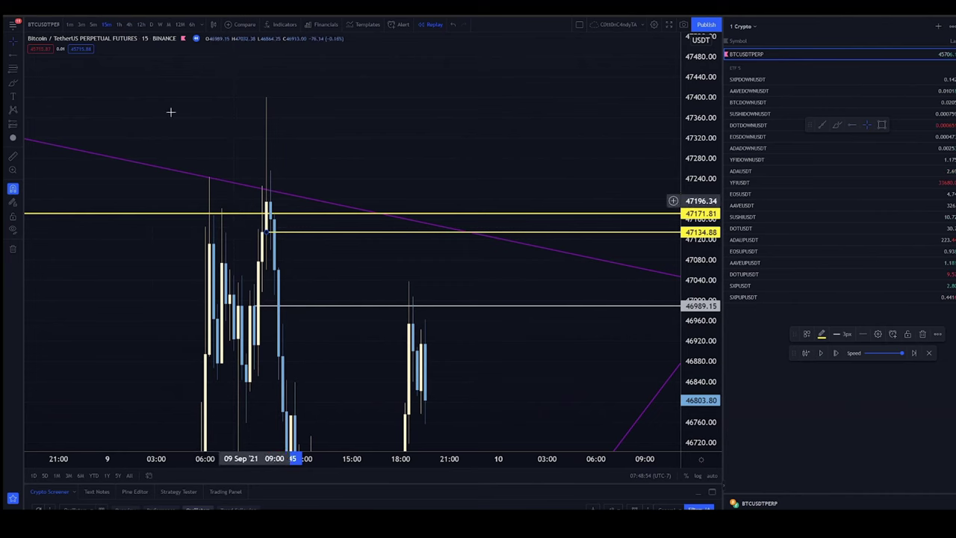
Switch to the 5-minute timeframe and lower the 47134.88 ray to about 47110 near the 09:55 candle
left_click(92, 25)
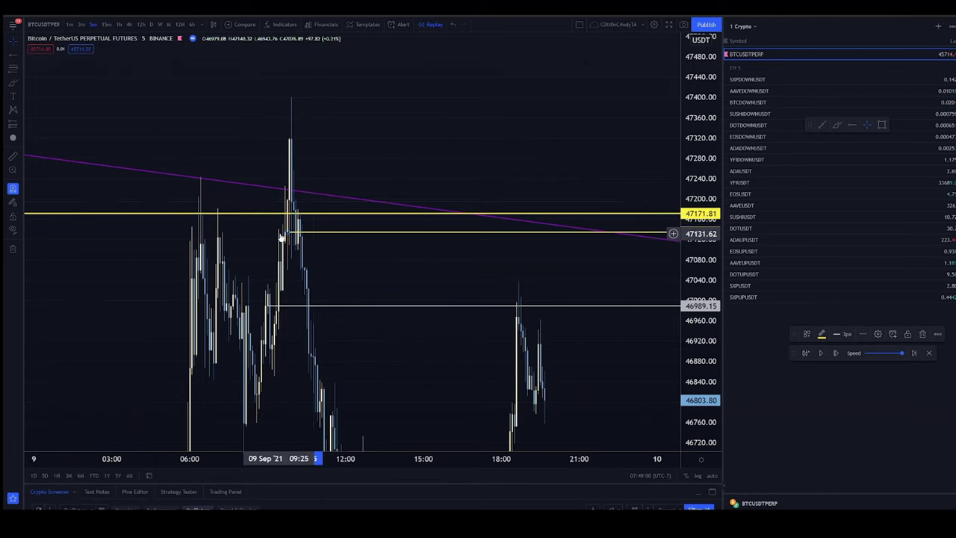
mouse_move(288, 235)
left_mouse_down()
mouse_move(289, 206)
mouse_move(290, 245)
left_mouse_up()
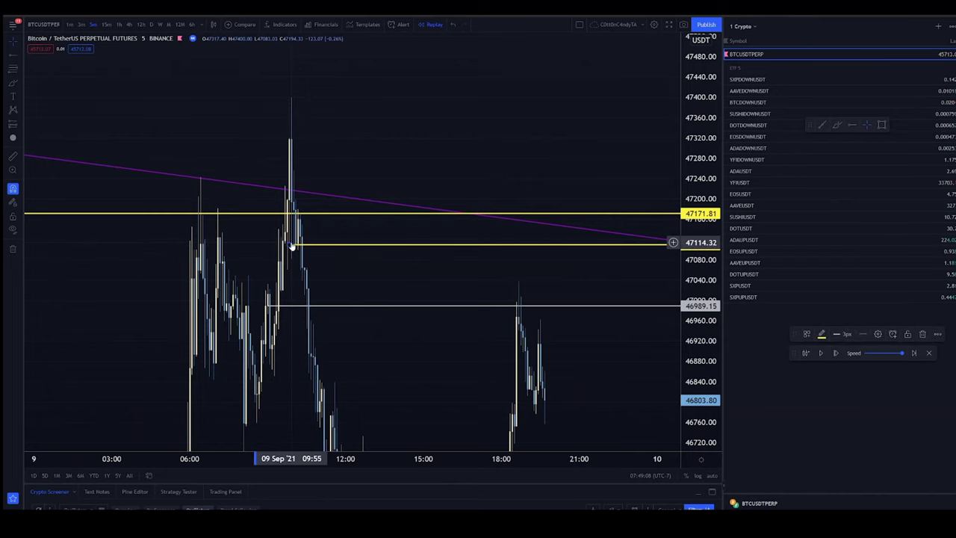
left_click_drag(295, 246, 290, 247)
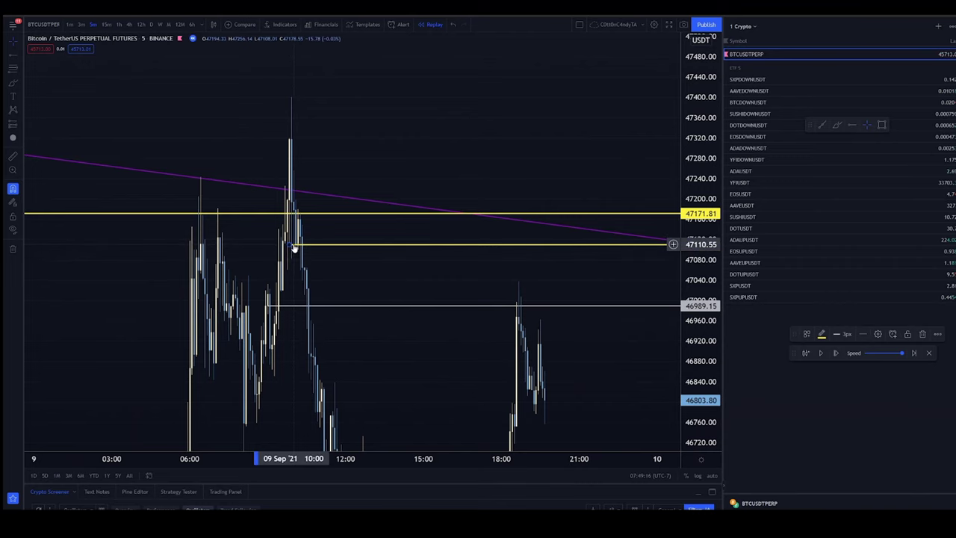
Return to the 15-minute timeframe and move the lower yellow ray back to 47134.88 at the 09:45 candle
left_click(106, 25)
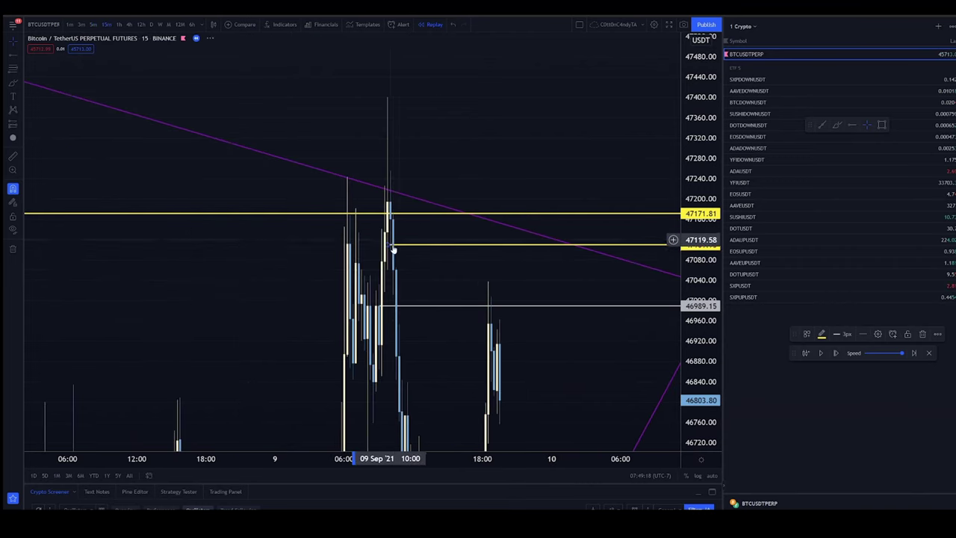
left_click_drag(386, 248, 387, 239)
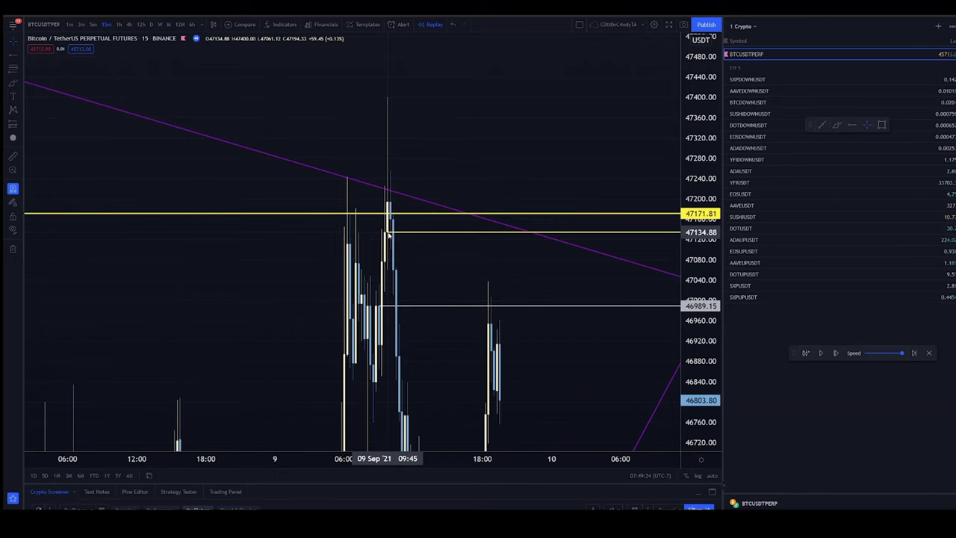
left_click_drag(381, 226, 385, 232)
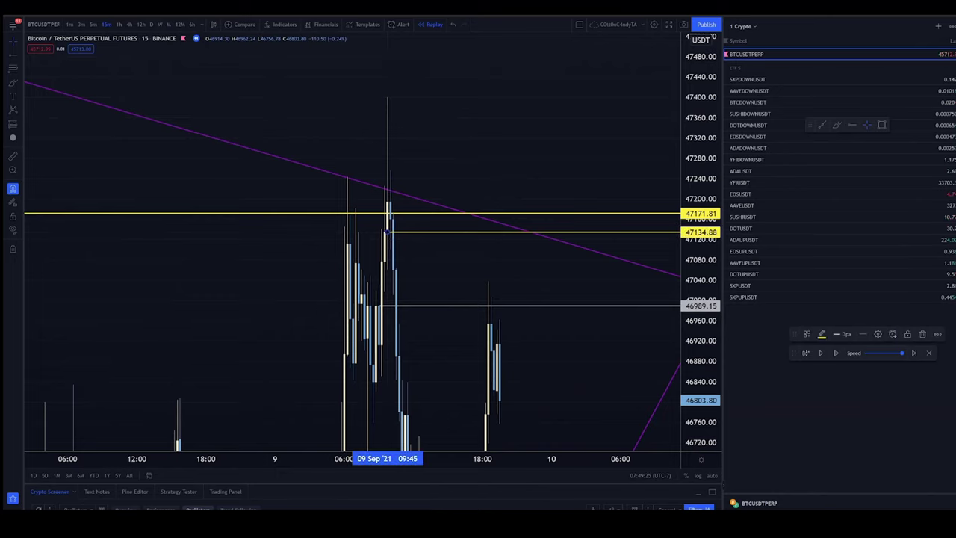
On the 5-minute timeframe, move the lower yellow ray to 47100.00 and further down to 47020.37
left_click(94, 25)
mouse_move(300, 236)
left_mouse_down()
mouse_move(310, 266)
mouse_move(310, 250)
left_mouse_up()
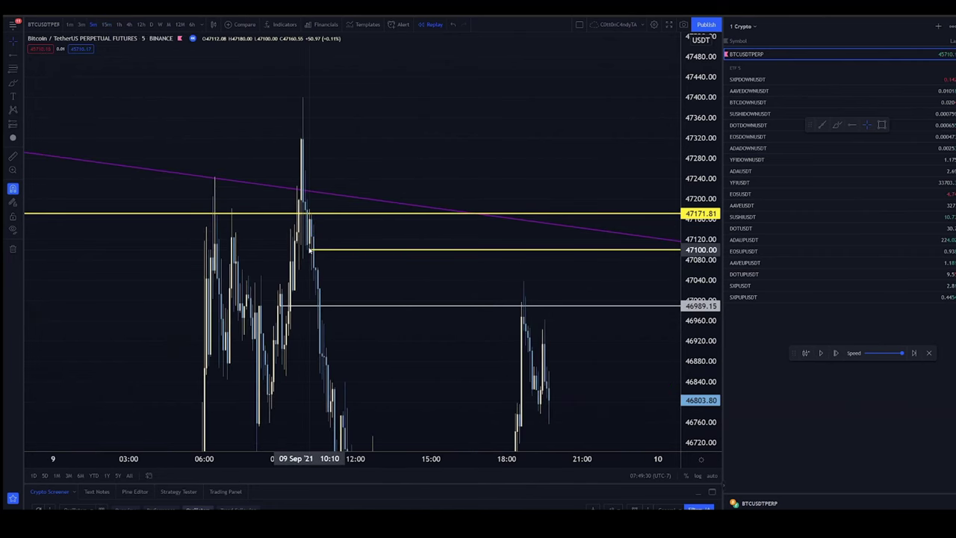
mouse_move(293, 284)
left_mouse_down()
mouse_move(295, 308)
mouse_move(312, 243)
mouse_move(311, 251)
mouse_move(303, 244)
mouse_move(311, 250)
mouse_move(304, 246)
mouse_move(294, 299)
left_mouse_up()
Switch to the 15-minute timeframe and raise the 47020.37 ray to 47061.12 at the 09:45 candle
left_click(106, 25)
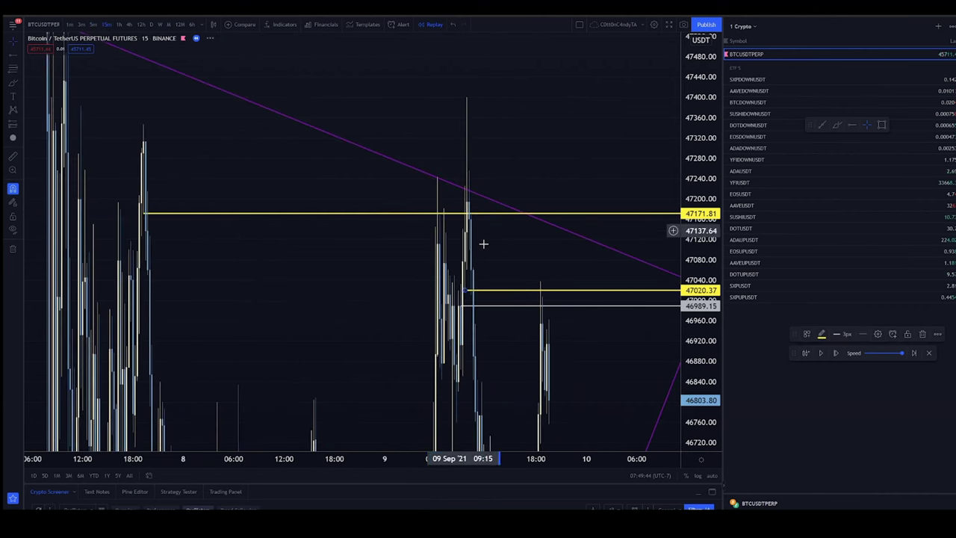
left_click_drag(463, 294, 467, 271)
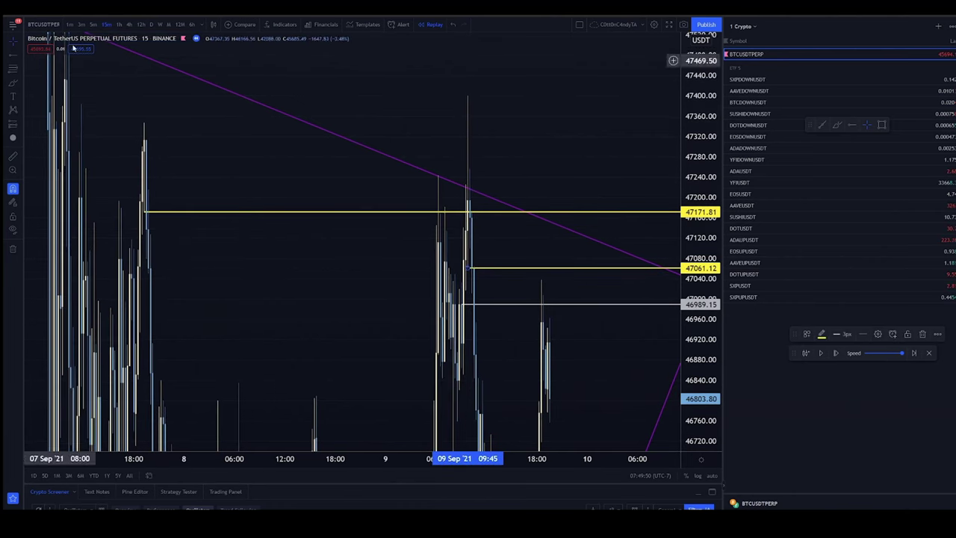
Switch to the 5-minute timeframe and set the 47061.12 ray to 47100.00 at the 10:10 candle on 9 Sep
key("5")
key("Return")
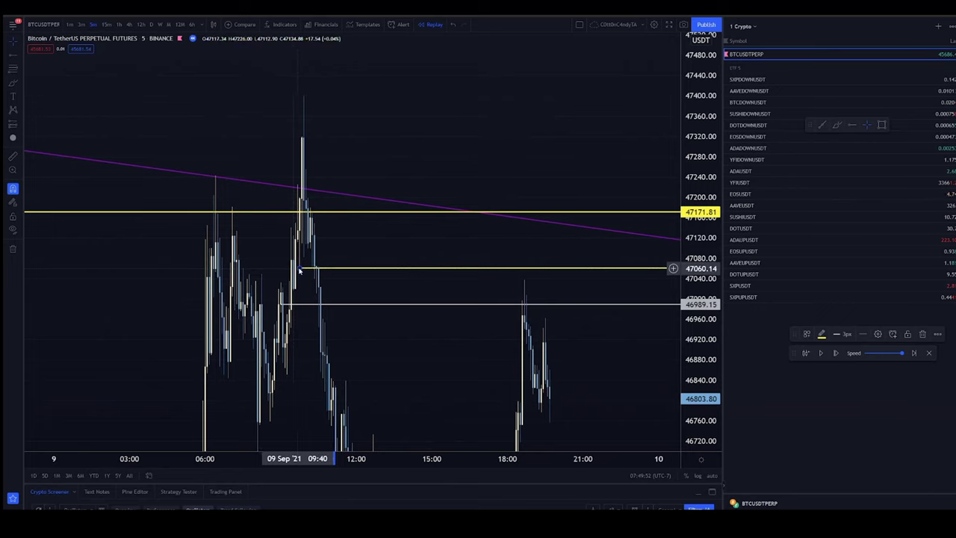
left_click_drag(299, 270, 312, 252)
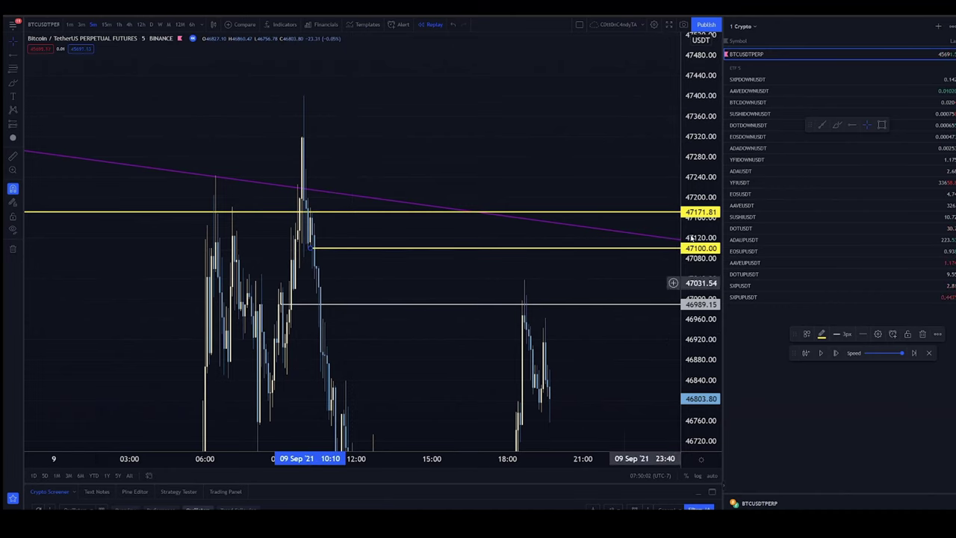
Replace the white 46989.15 ray with a yellow horizontal ray at 47020.37 from the 09:35 candle on 9 Sep
left_click(364, 292)
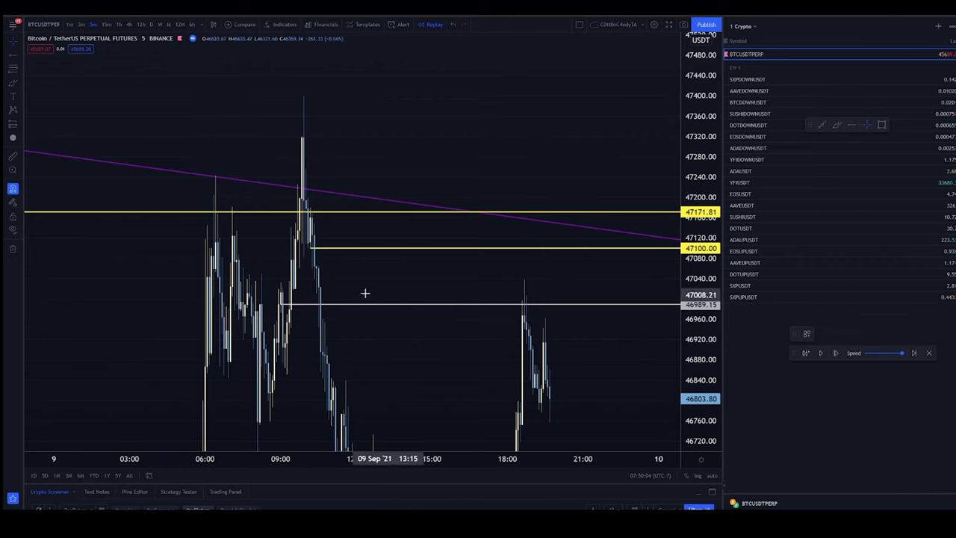
left_click(297, 289)
left_click_drag(300, 291, 295, 289)
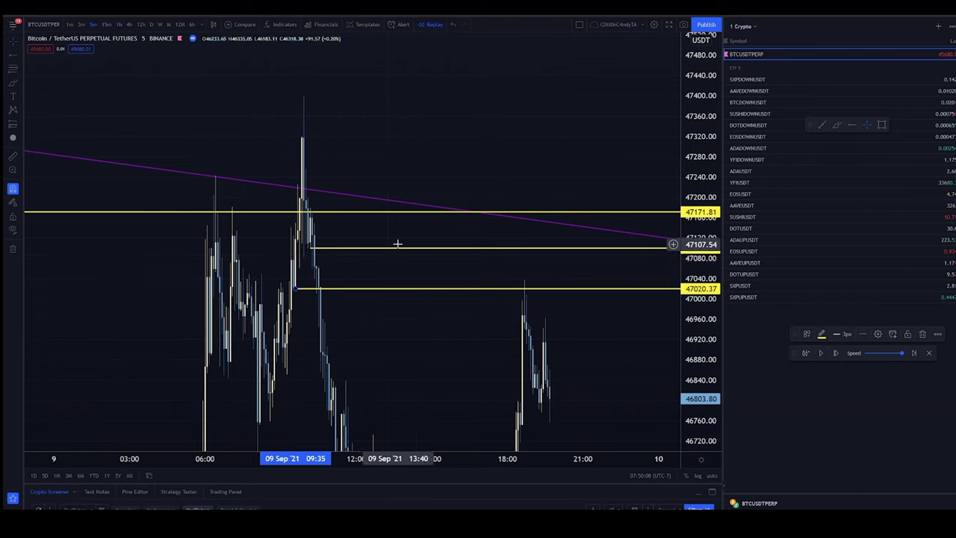
Switch to the 1-hour timeframe and lower the 47020.37 ray to 46989.15 at the 09:00 candle on 9 Sep
left_click_drag(396, 246, 555, 267)
scroll(431, 277, "down", 3)
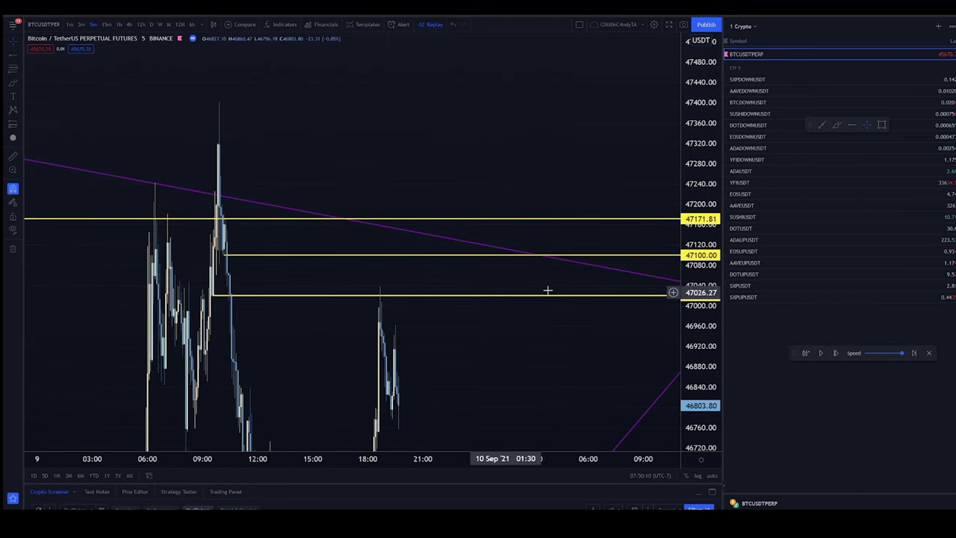
left_click_drag(441, 233, 605, 214)
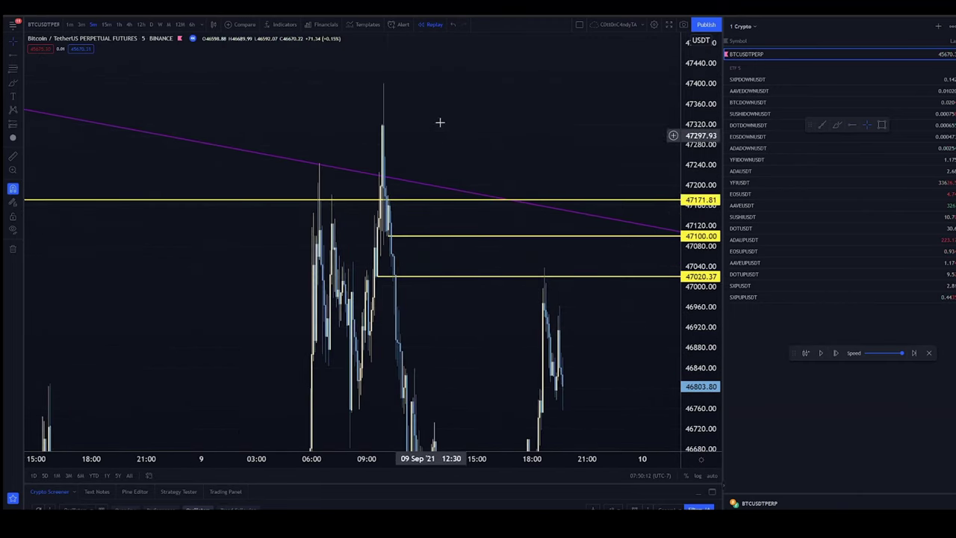
left_click_drag(439, 122, 672, 139)
scroll(613, 207, "up", 2)
scroll(522, 142, "up", 3)
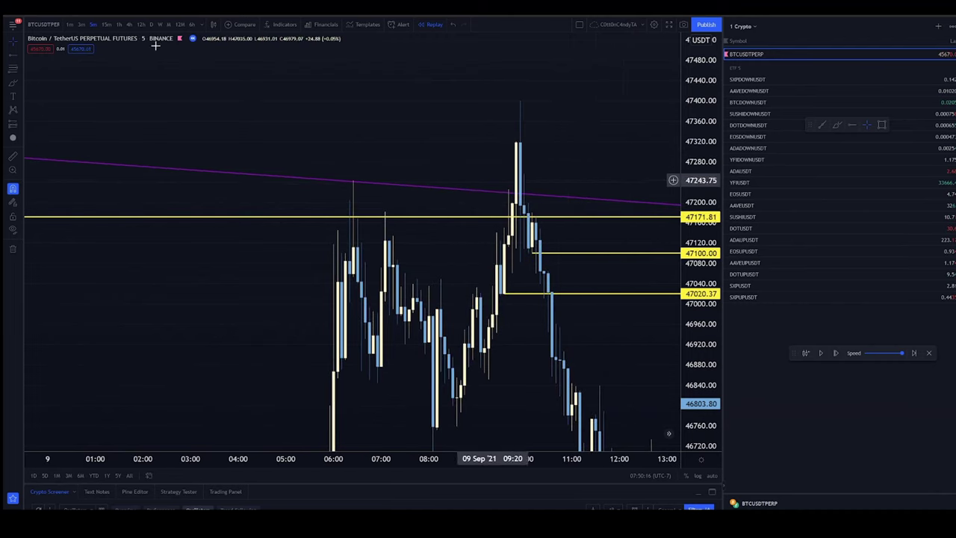
left_click(119, 24)
scroll(433, 250, "up", 5)
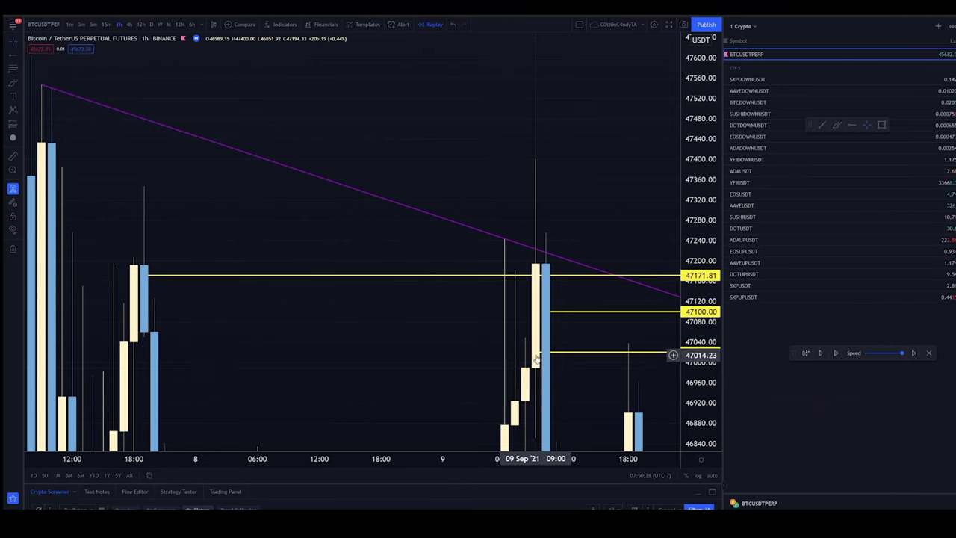
left_click_drag(576, 354, 412, 362)
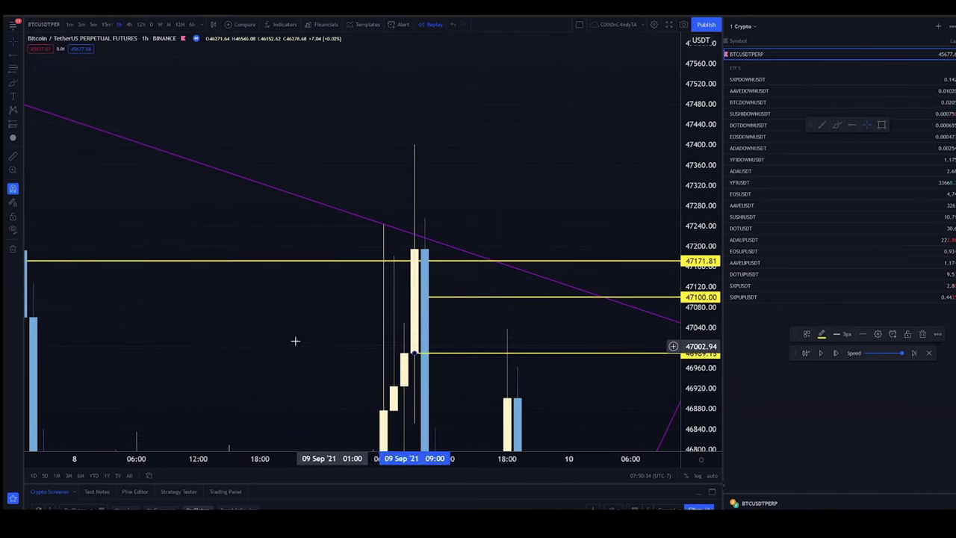
Switch to the 5-minute timeframe and play the bar replay to around the start of 10 Sep before pausing it
left_click_drag(306, 342, 418, 341)
left_click_drag(550, 366, 310, 306)
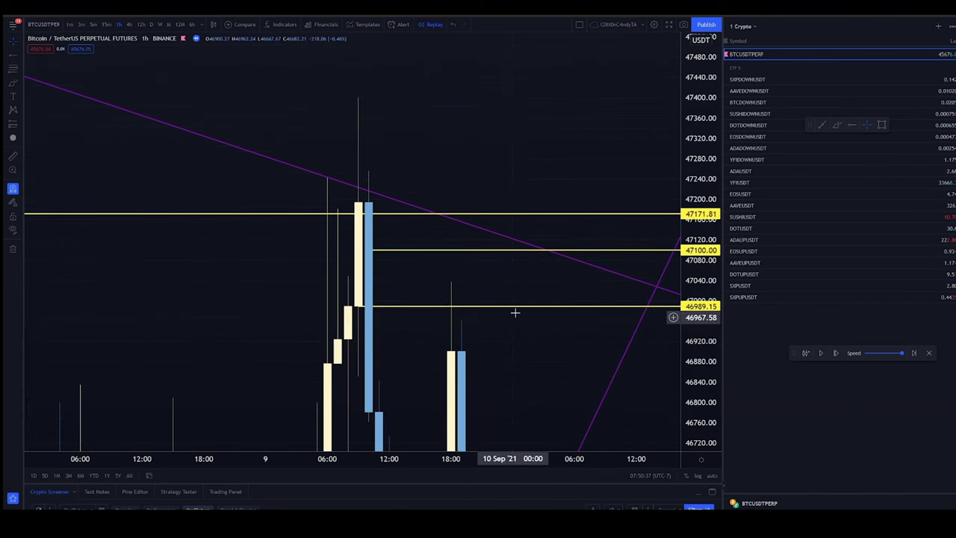
left_click(94, 27)
scroll(224, 351, "down", 5)
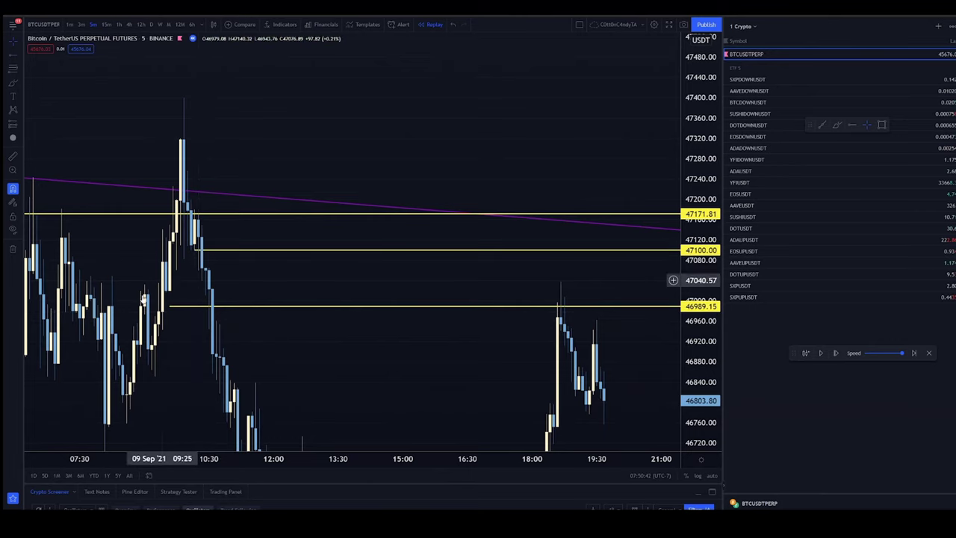
left_click_drag(395, 311, 178, 323)
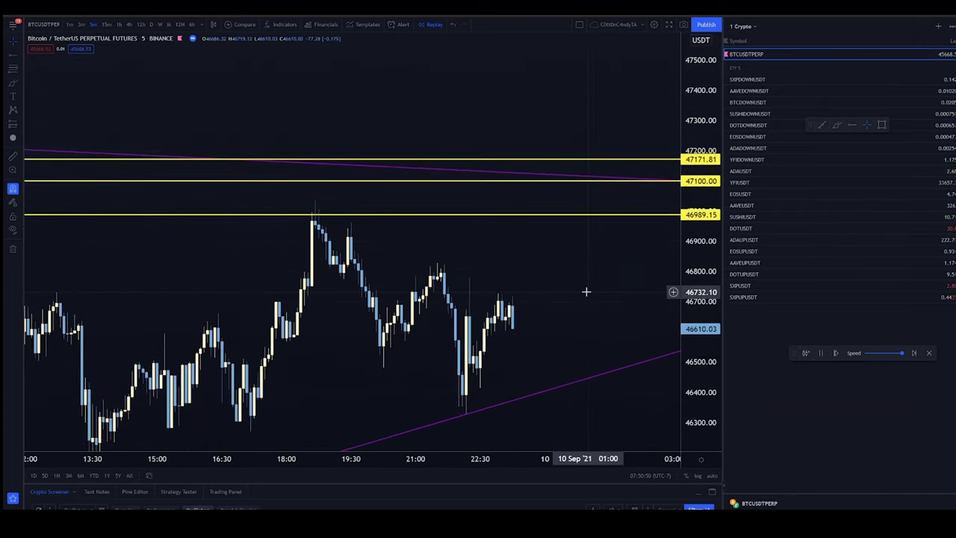
left_click(821, 352)
Switch to the 15-minute timeframe and place a yellow horizontal ray at 47072.37 starting from 16:45 on 8 Sep
scroll(461, 307, "down", 2)
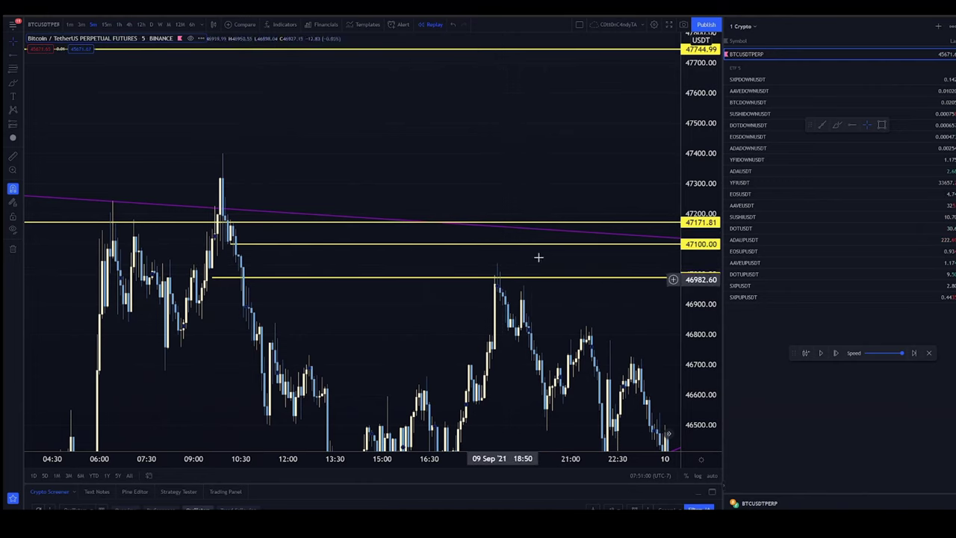
left_click(521, 211)
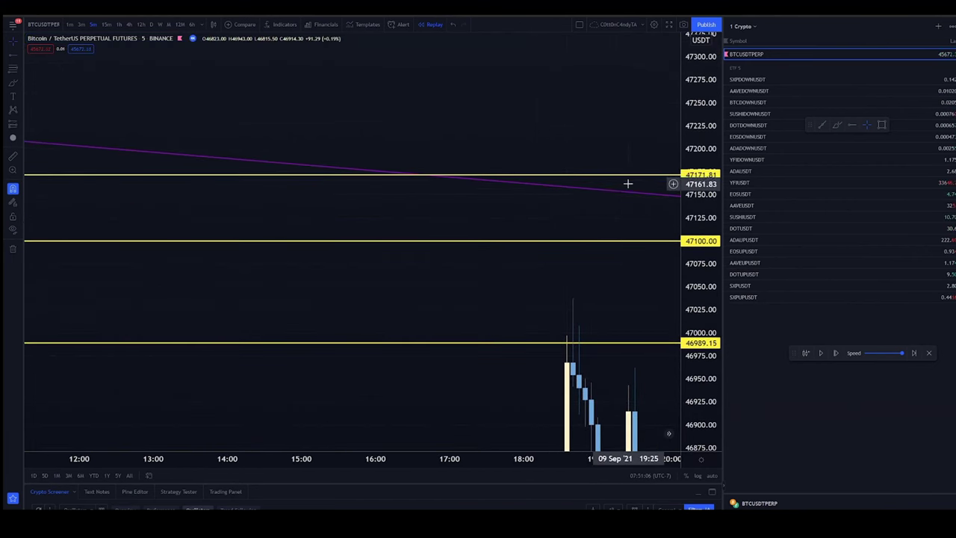
left_click_drag(602, 263, 366, 329)
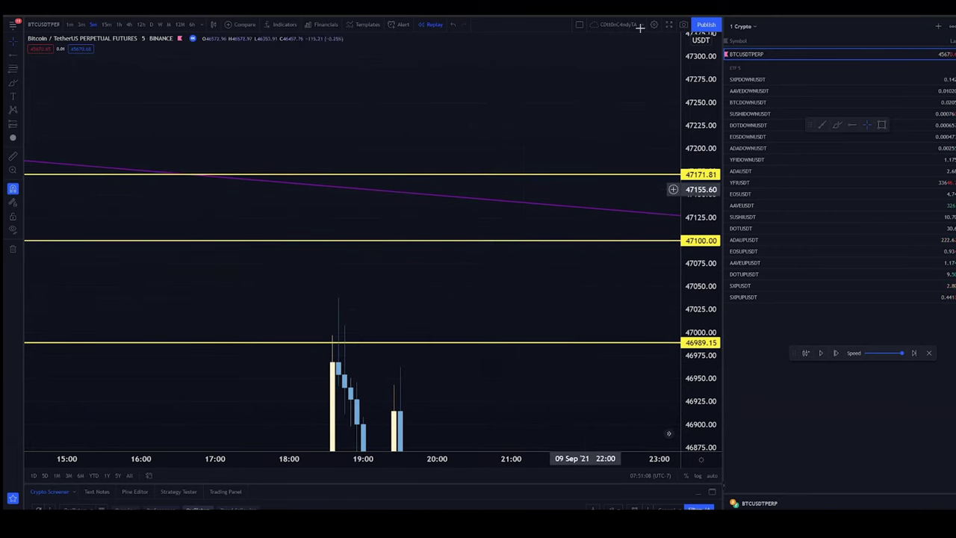
scroll(404, 231, "down", 5)
left_click_drag(410, 176, 406, 219)
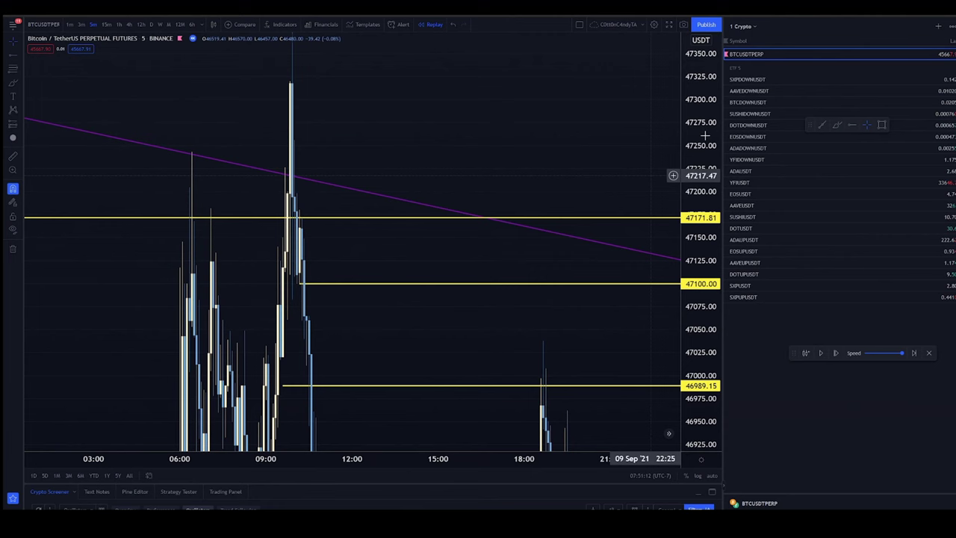
left_click(107, 24)
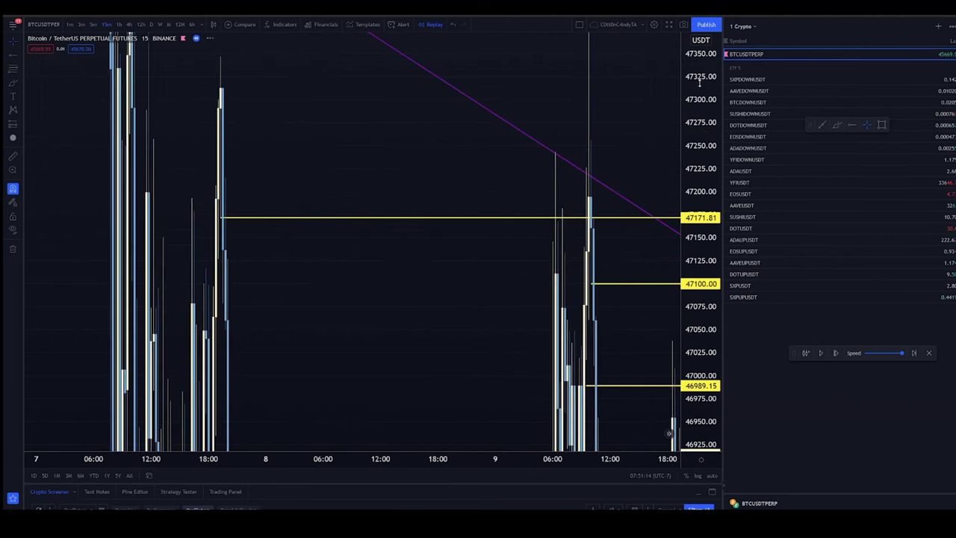
left_click(299, 269)
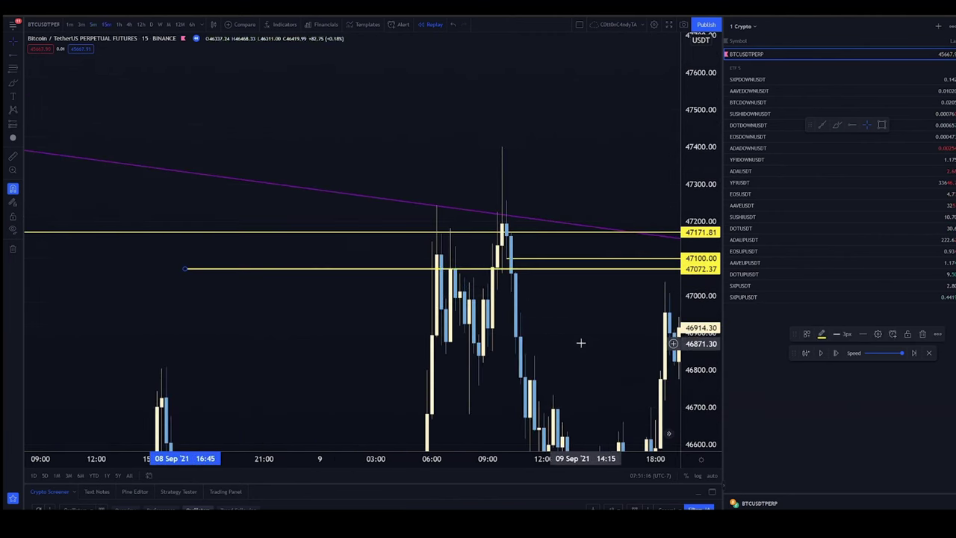
Return the 47072.37 ray to 46989.15 and move the 47100.00 ray to 47061.12 at the 09:45 candle on 9 Sep
left_click_drag(300, 268, 333, 370)
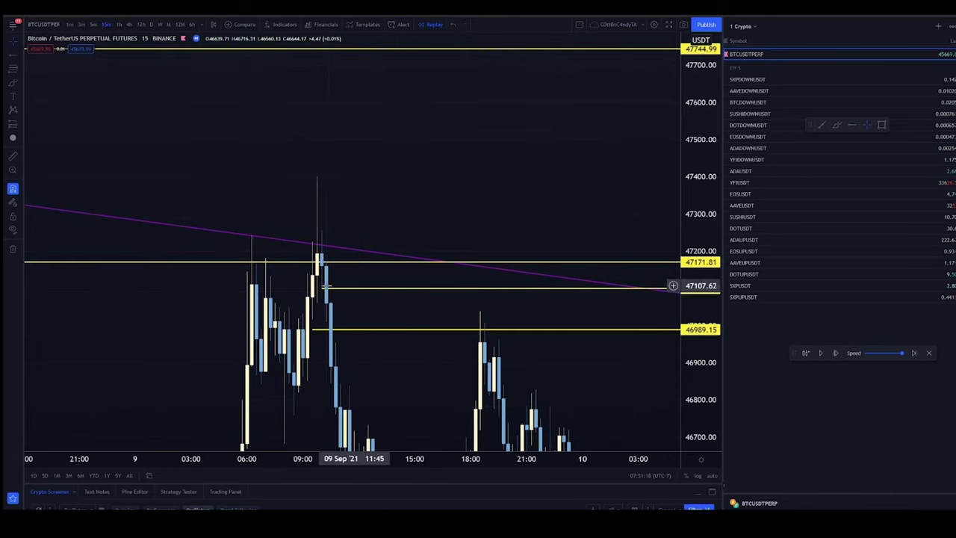
left_click_drag(323, 288, 319, 306)
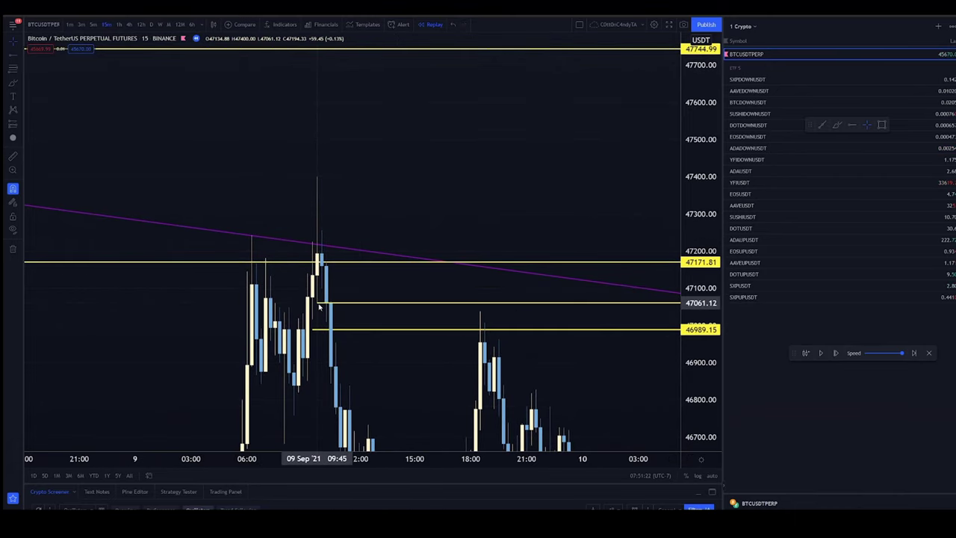
mouse_move(319, 306)
left_mouse_down()
mouse_move(308, 381)
mouse_move(317, 280)
mouse_move(319, 303)
left_mouse_up()
Switch to the 1-hour timeframe and check the yellow rays against the 9 Sep highs
type("60")
key("Return")
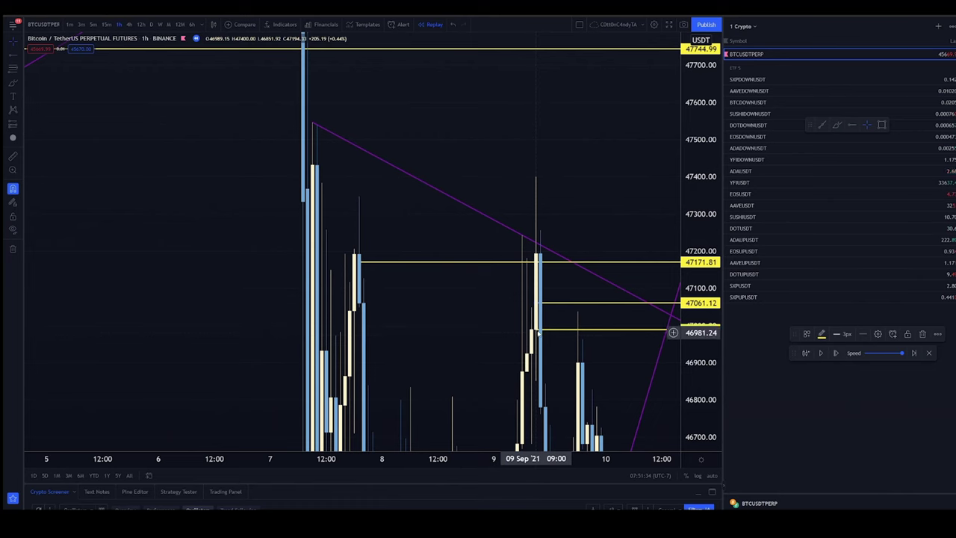
left_click_drag(591, 335, 423, 233)
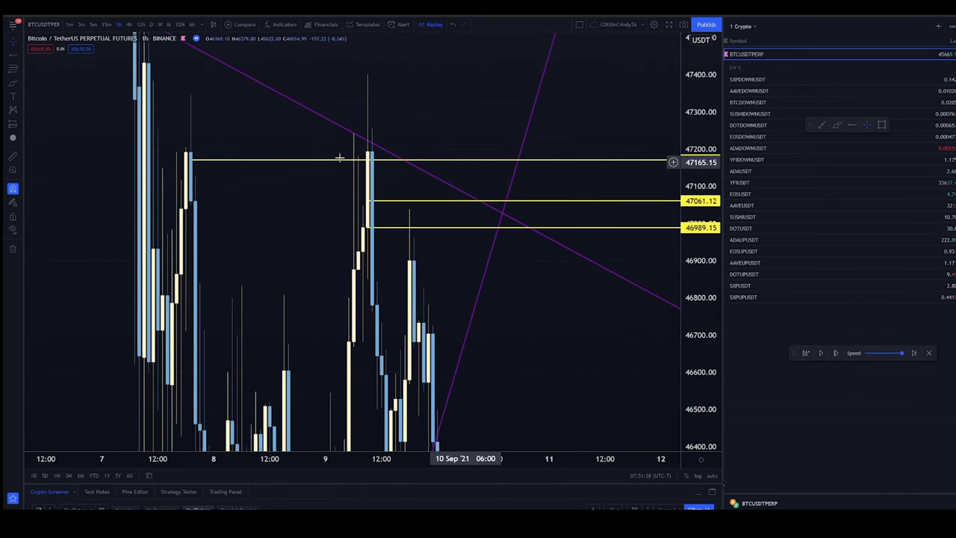
left_click(422, 168)
left_click_drag(355, 173, 316, 222)
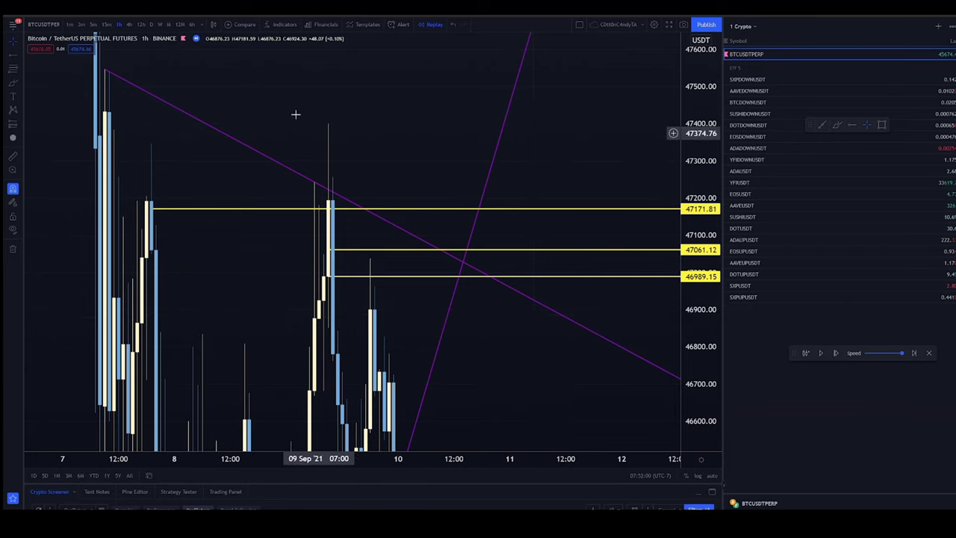
Delete the yellow 47061.12 ray and resume the bar replay
left_click(316, 186)
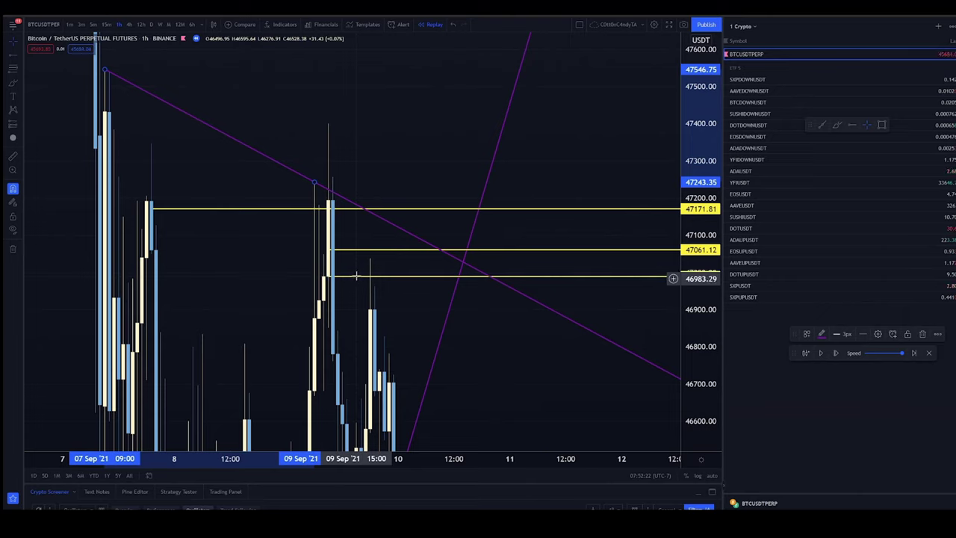
left_click(356, 250)
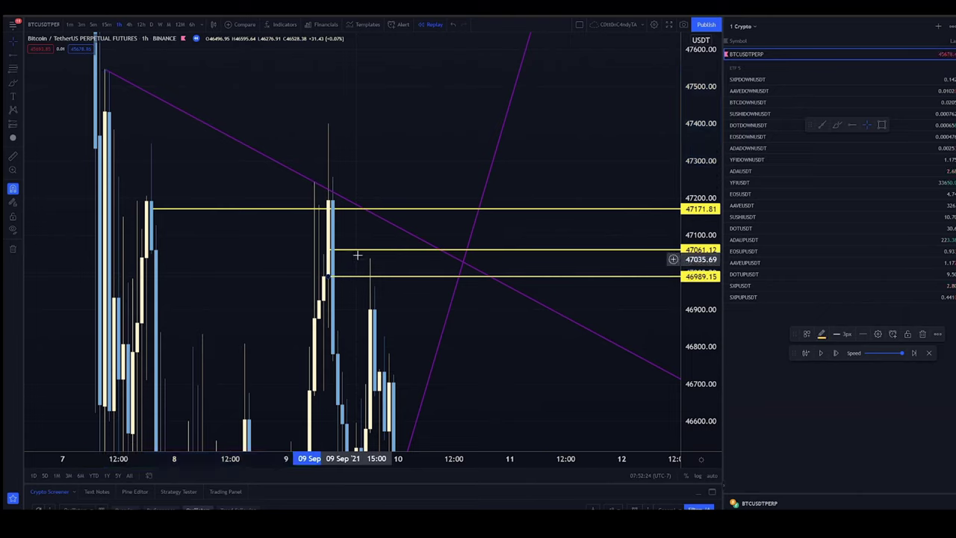
key("Delete")
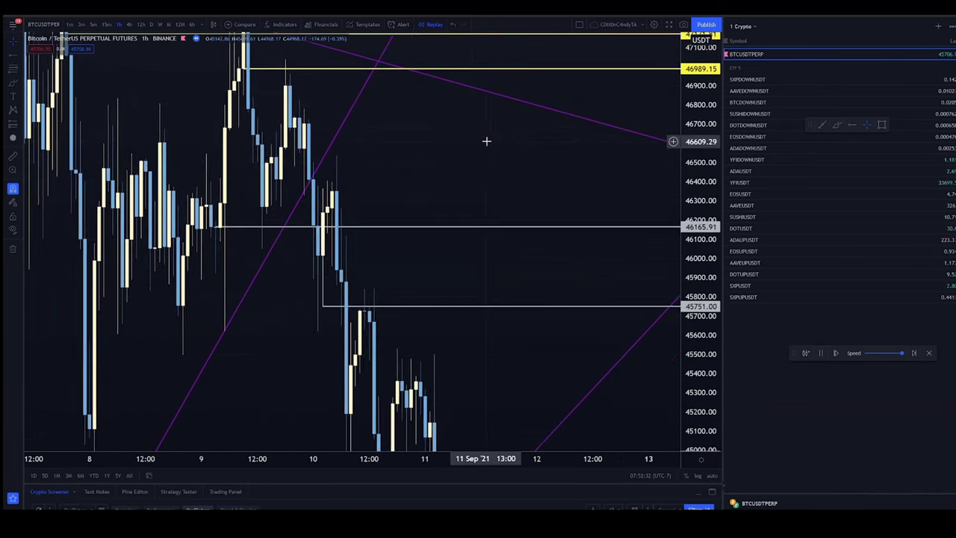
Examine the descending trendline from the 7 Sep high and the hourly price action between late August and 11 Sep
left_click_drag(581, 280, 361, 342)
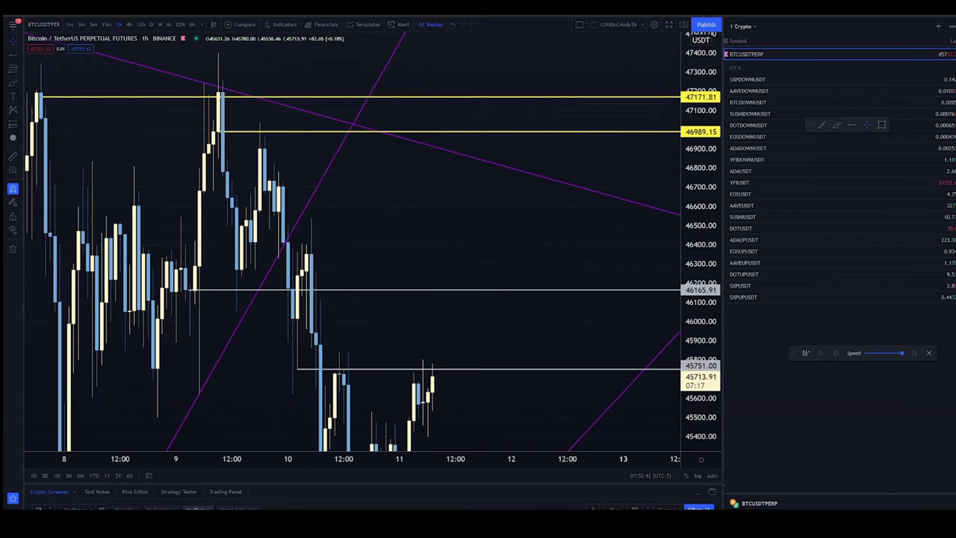
left_click_drag(105, 128, 244, 150)
mouse_move(129, 71)
left_mouse_down()
mouse_move(128, 79)
mouse_move(127, 69)
left_mouse_up()
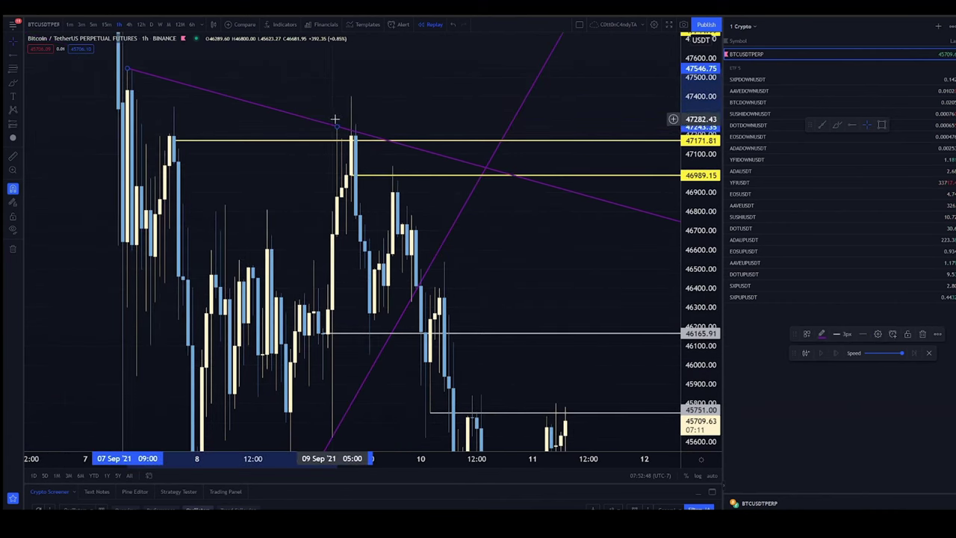
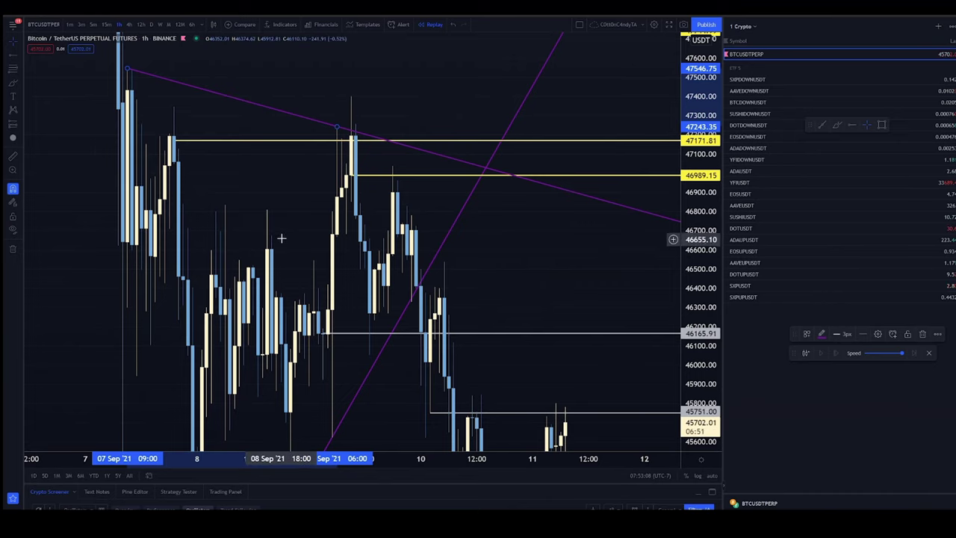
left_click_drag(102, 124, 468, 229)
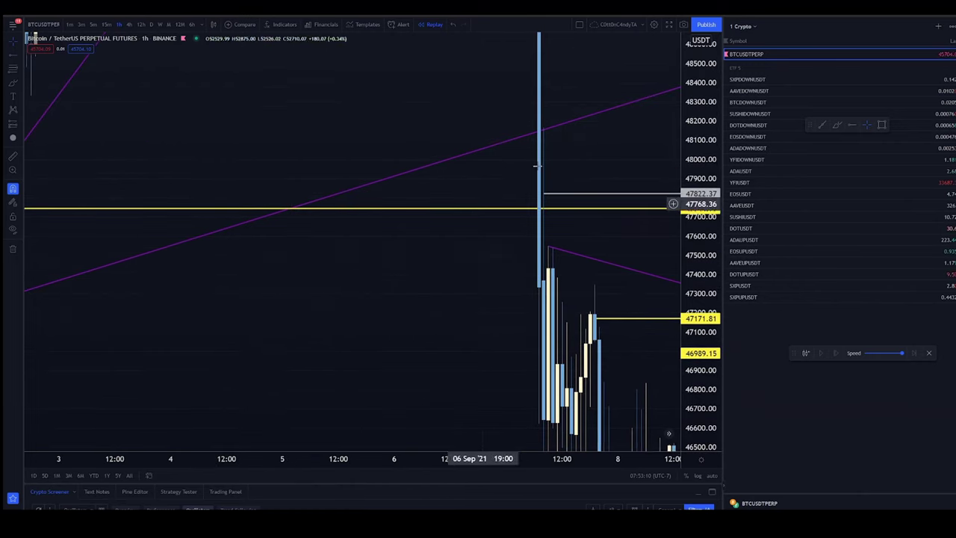
left_click_drag(747, 137, 732, 145)
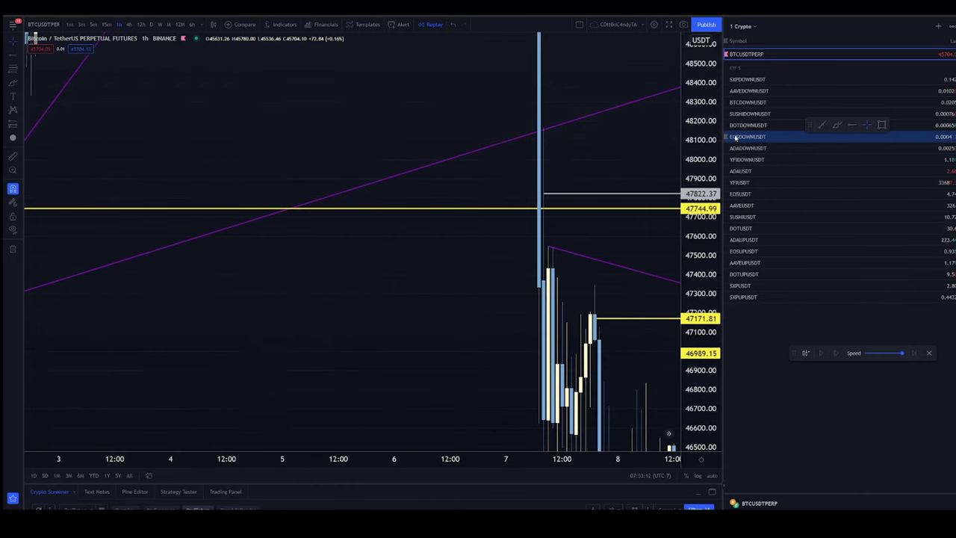
scroll(446, 281, "down", 5)
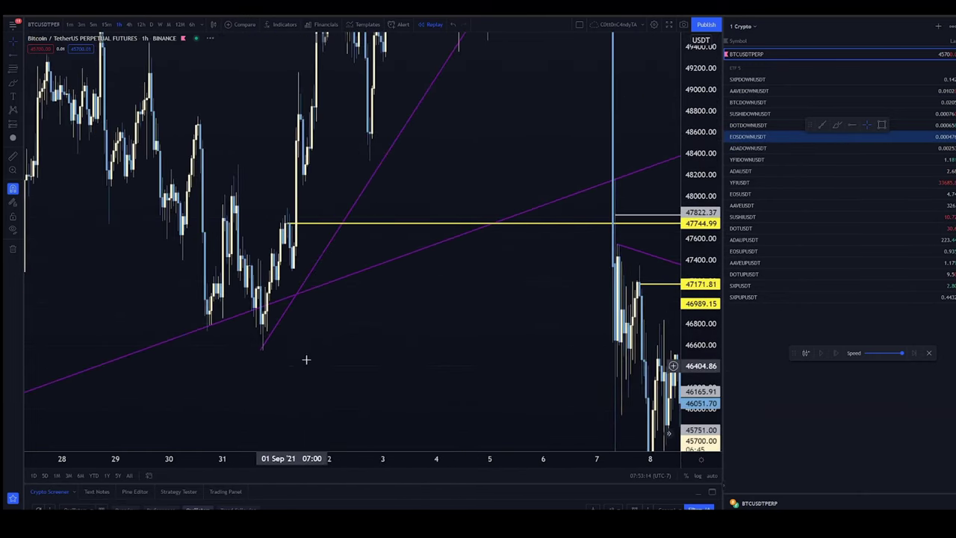
left_click_drag(291, 365, 421, 291)
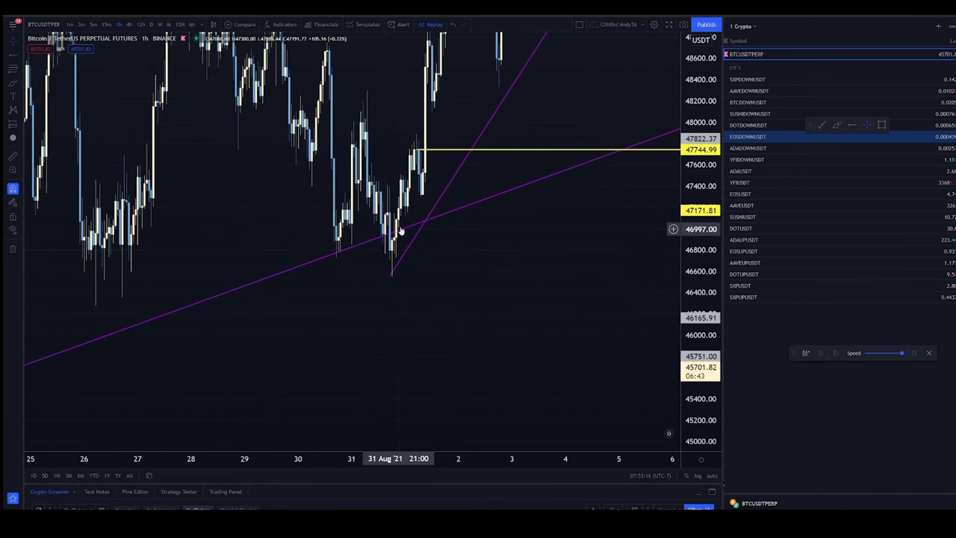
left_click_drag(468, 264, 351, 341)
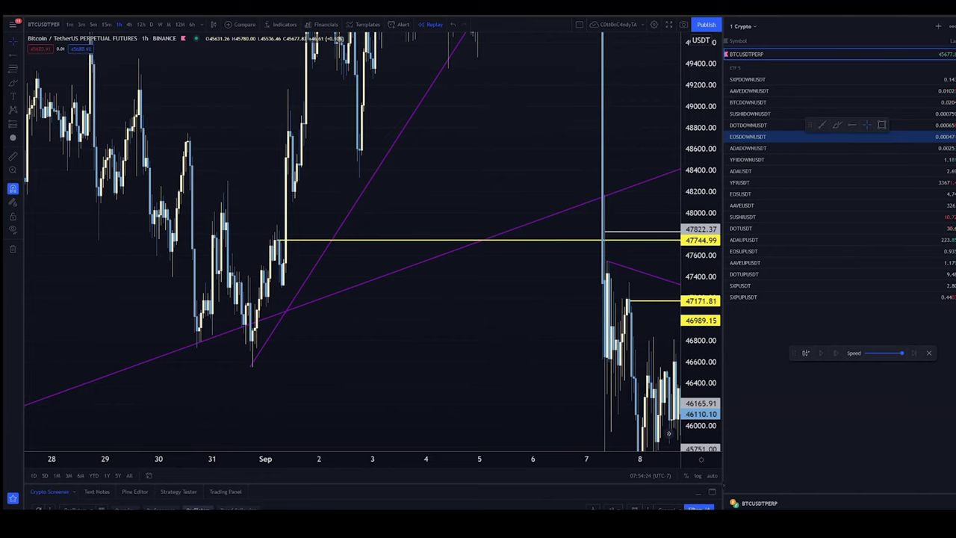
Examine how hourly price follows the long rising trendline from early August to its break on 7 Sep
scroll(527, 271, "left", 3)
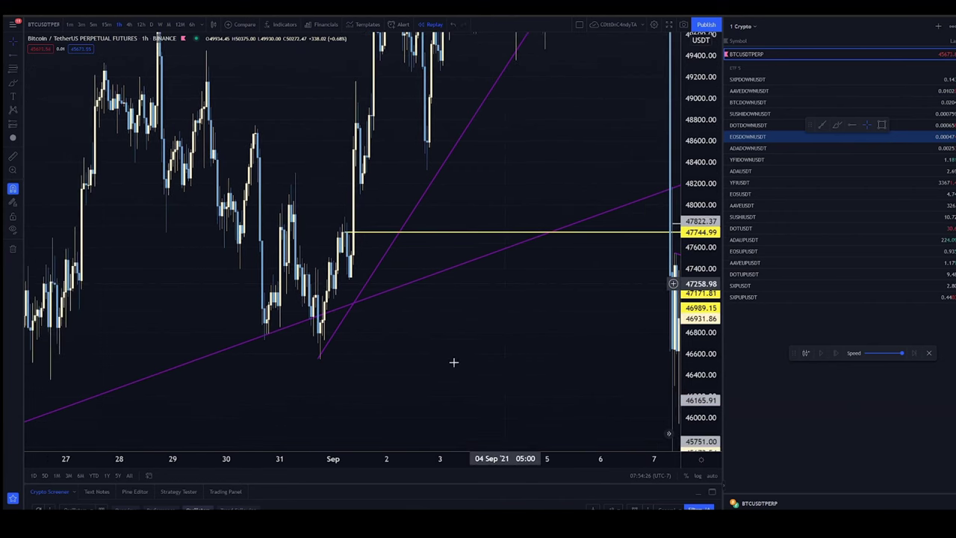
scroll(561, 235, "down", 3)
scroll(427, 353, "up", 3)
scroll(427, 353, "down", 3)
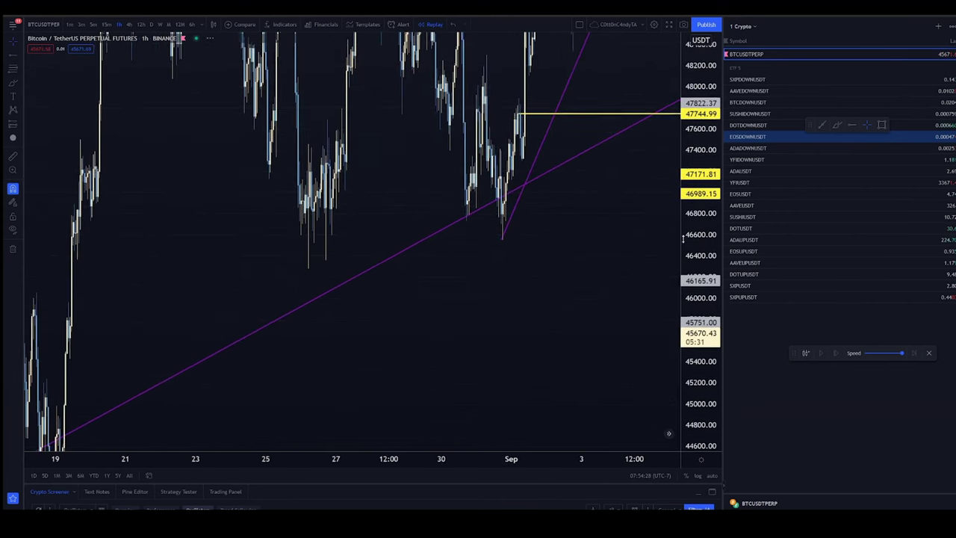
scroll(356, 334, "up", 3)
scroll(356, 288, "down", 3)
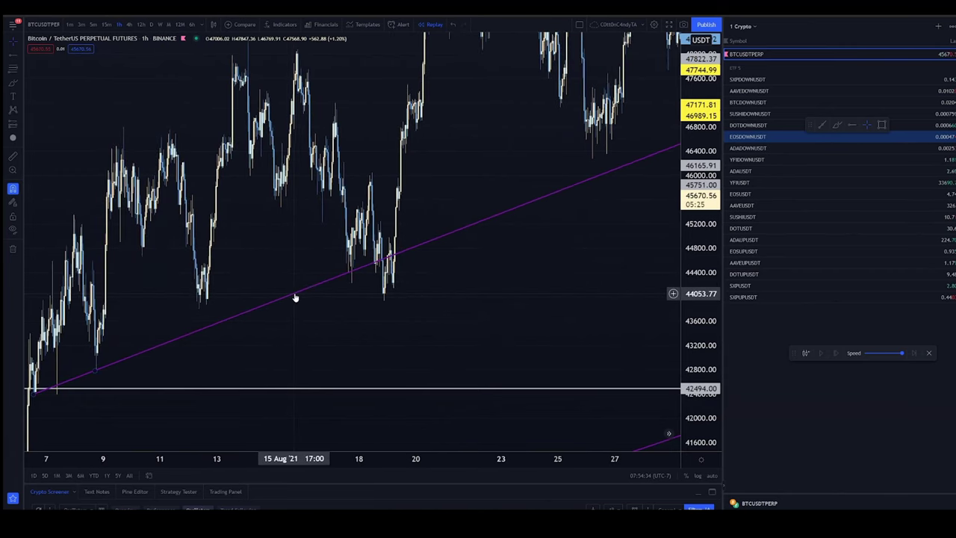
scroll(493, 271, "left", 3)
scroll(497, 304, "right", 5)
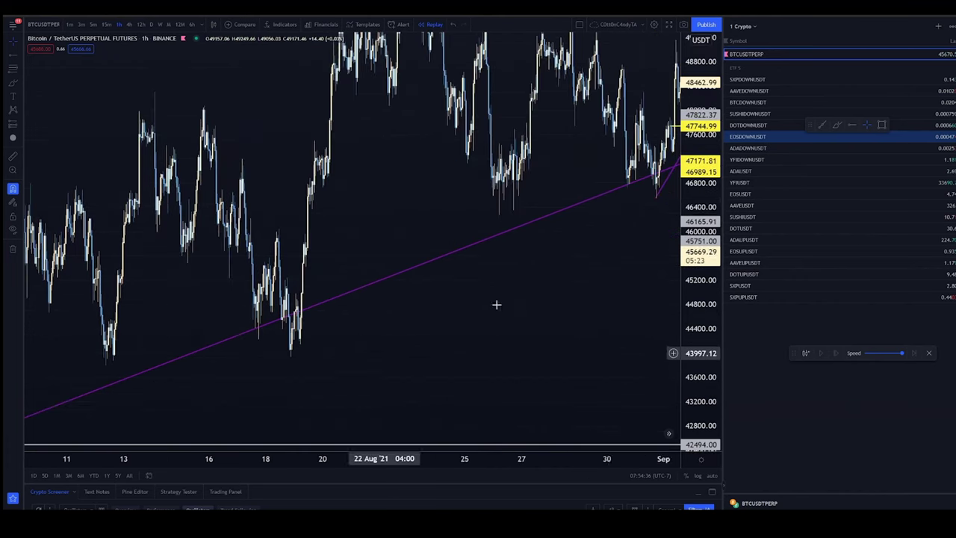
scroll(604, 231, "right", 3)
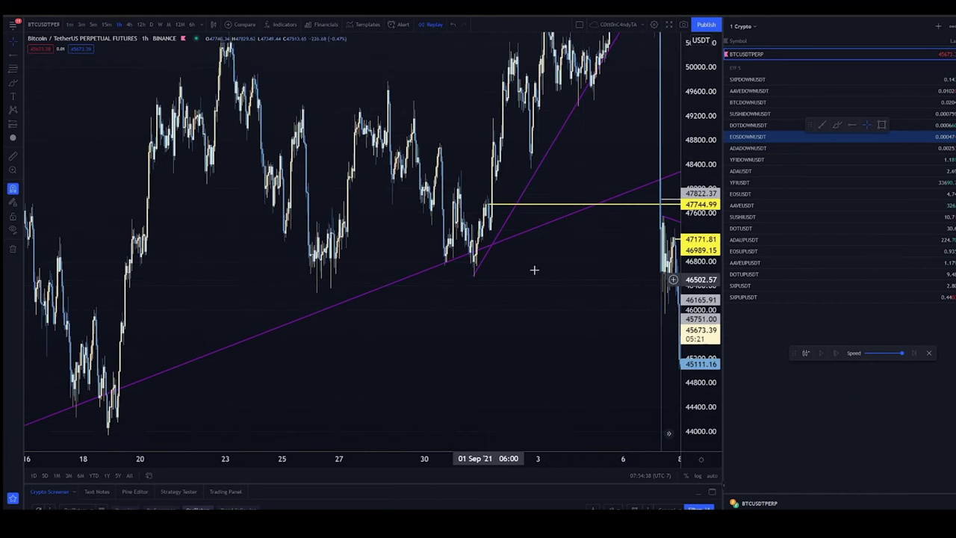
scroll(534, 269, "right", 3)
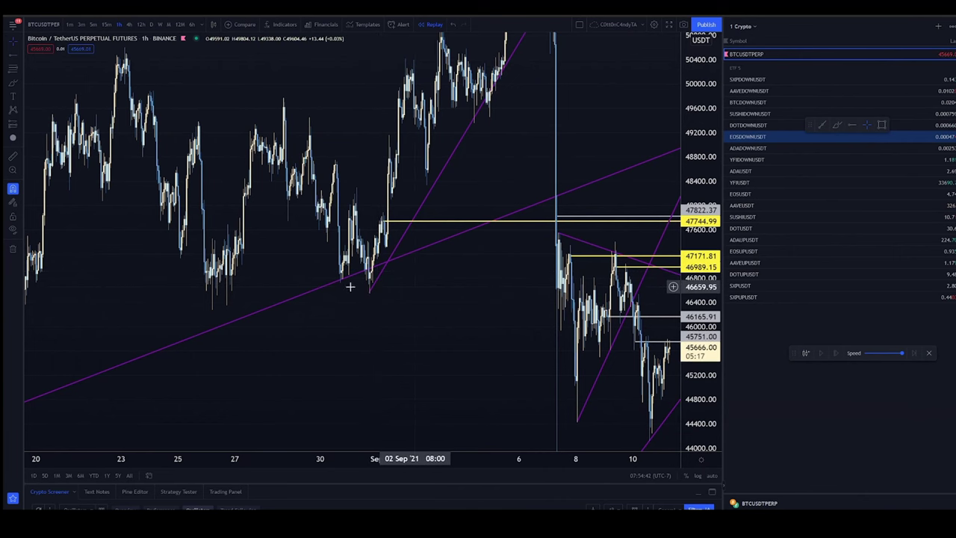
scroll(523, 346, "left", 3)
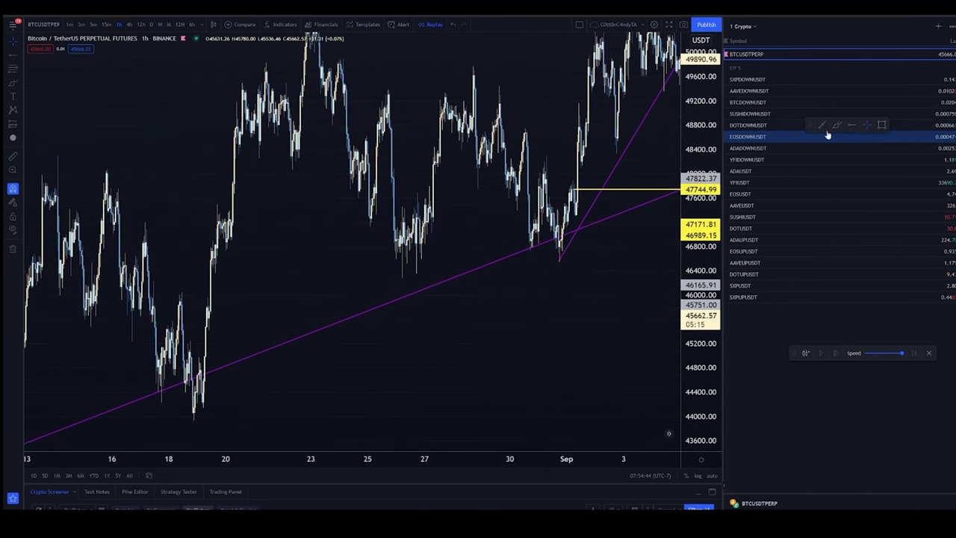
Add a yellow horizontal ray at the 31 Aug low and reposition it to 46301.13 on the rising trendline around 28 Aug
left_click(401, 280)
mouse_move(411, 278)
left_mouse_down()
mouse_move(546, 260)
mouse_move(529, 249)
mouse_move(419, 271)
left_mouse_up()
left_click_drag(504, 267, 303, 288)
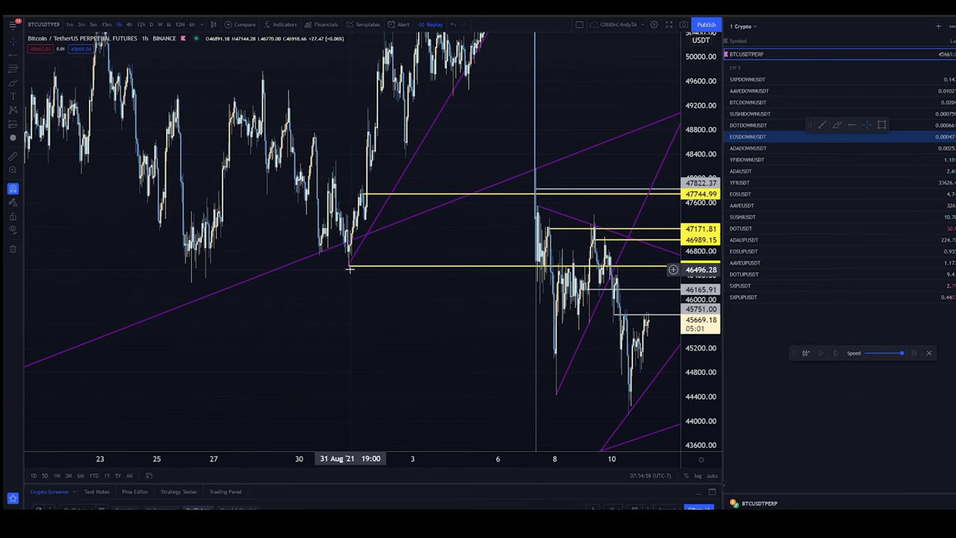
left_click_drag(349, 267, 349, 245)
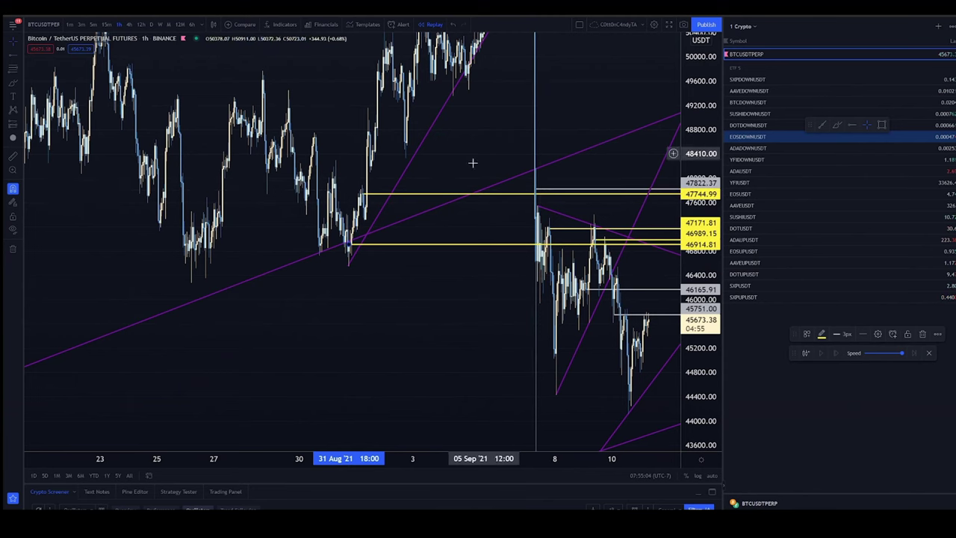
mouse_move(248, 275)
left_mouse_down()
mouse_move(310, 271)
mouse_move(333, 282)
left_mouse_up()
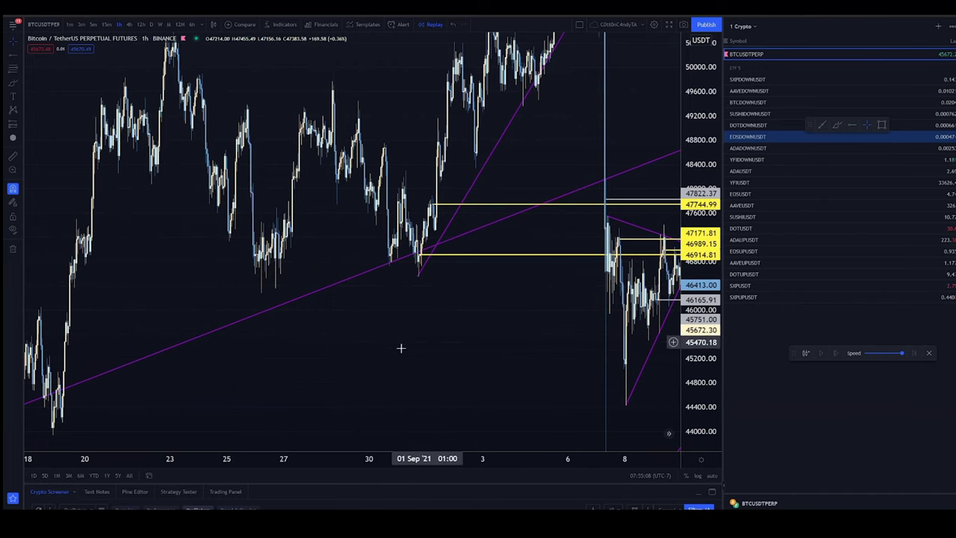
left_click_drag(419, 259, 316, 290)
Try a yellow horizontal ray from the 9 Aug candle below the mid-August lows, and delete it
left_click_drag(394, 316, 618, 212)
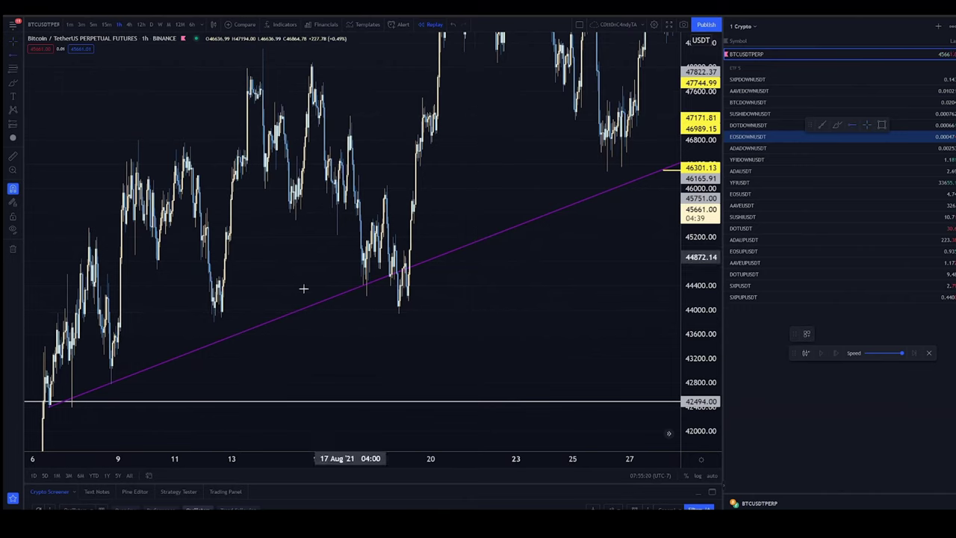
left_click(118, 321)
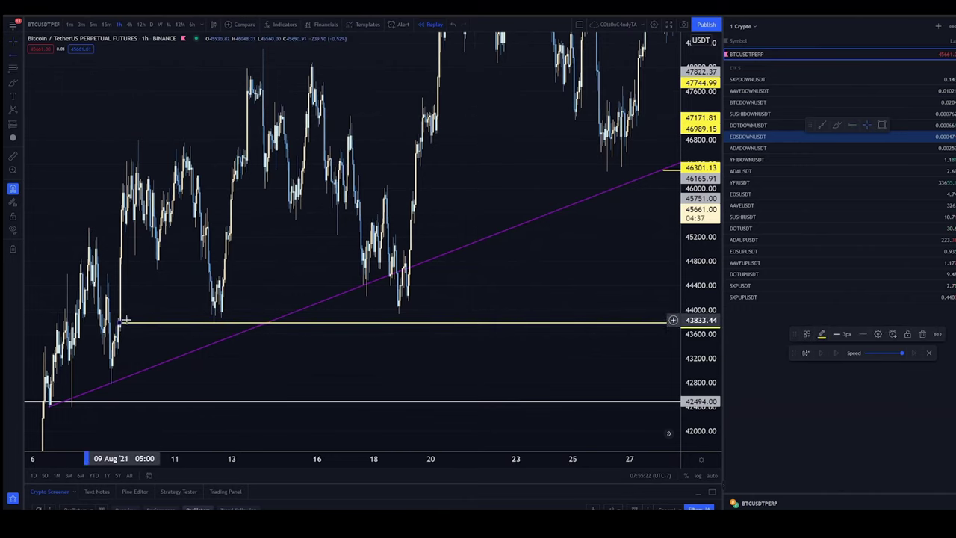
mouse_move(118, 321)
left_mouse_down()
mouse_move(221, 306)
mouse_move(214, 325)
mouse_move(422, 318)
mouse_move(399, 318)
mouse_move(309, 384)
mouse_move(313, 367)
left_mouse_up()
key("Delete")
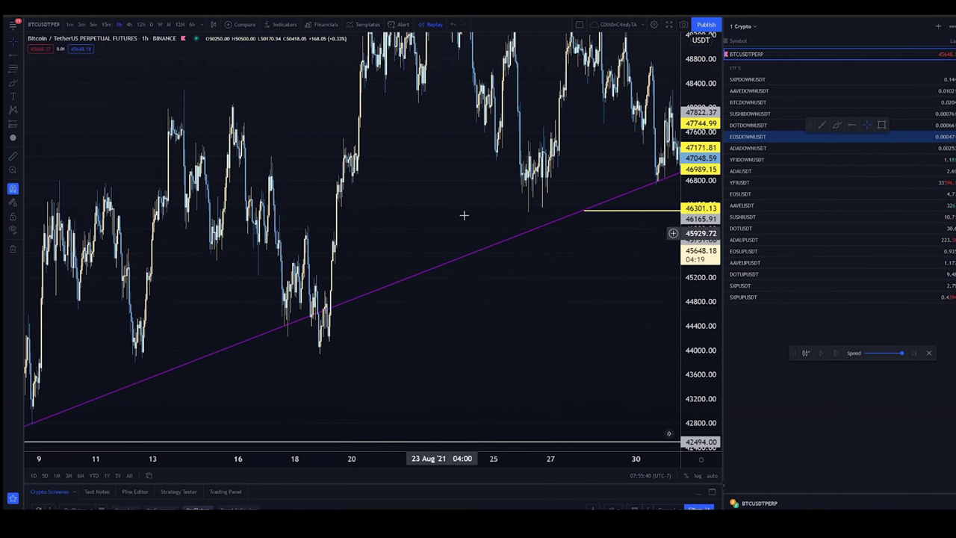
Move the yellow 47744.99 ray down to 46672.54, starting from 28 Aug, and inspect it against the 7 Sep drop
left_click_drag(351, 275, 160, 354)
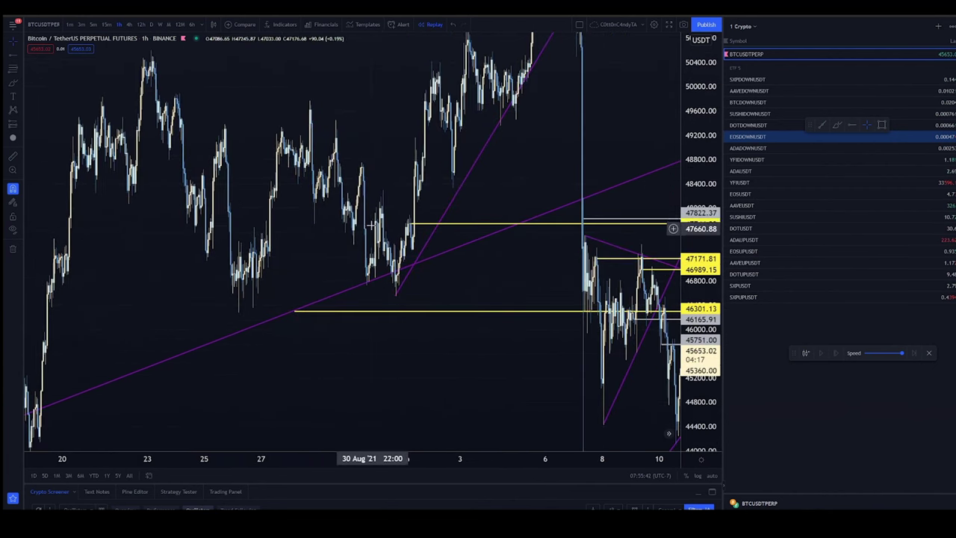
left_click_drag(420, 234, 456, 283)
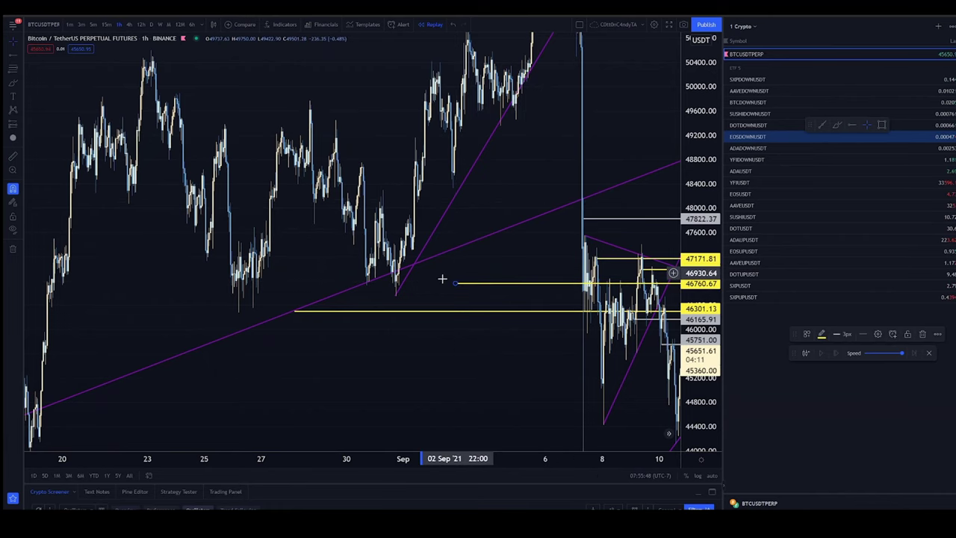
left_click_drag(454, 285, 396, 297)
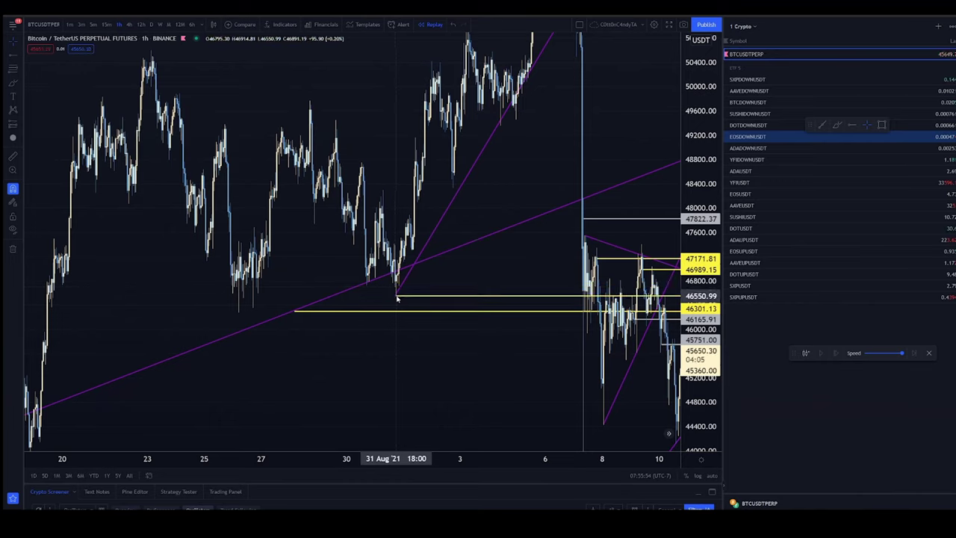
left_click_drag(397, 298, 306, 291)
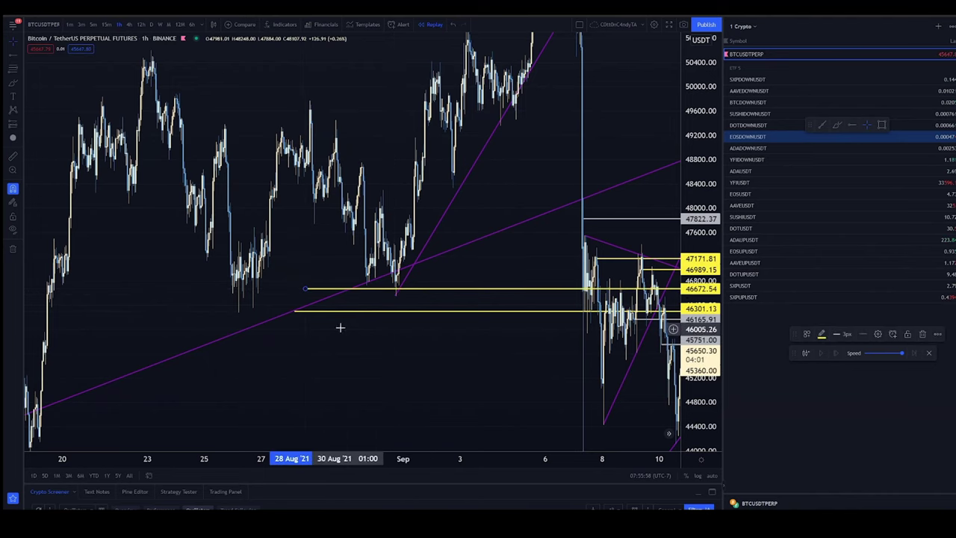
scroll(542, 304, "up", 10)
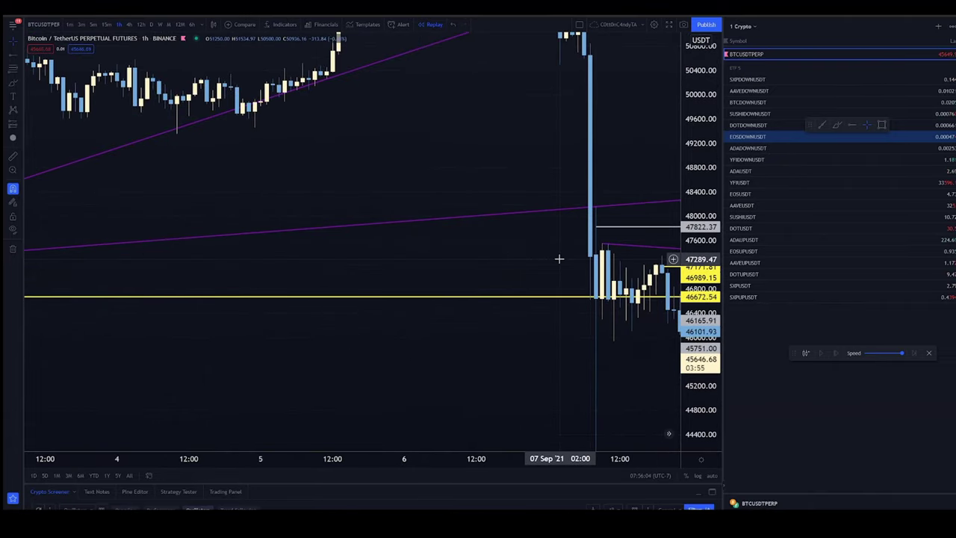
scroll(568, 254, "down", 5)
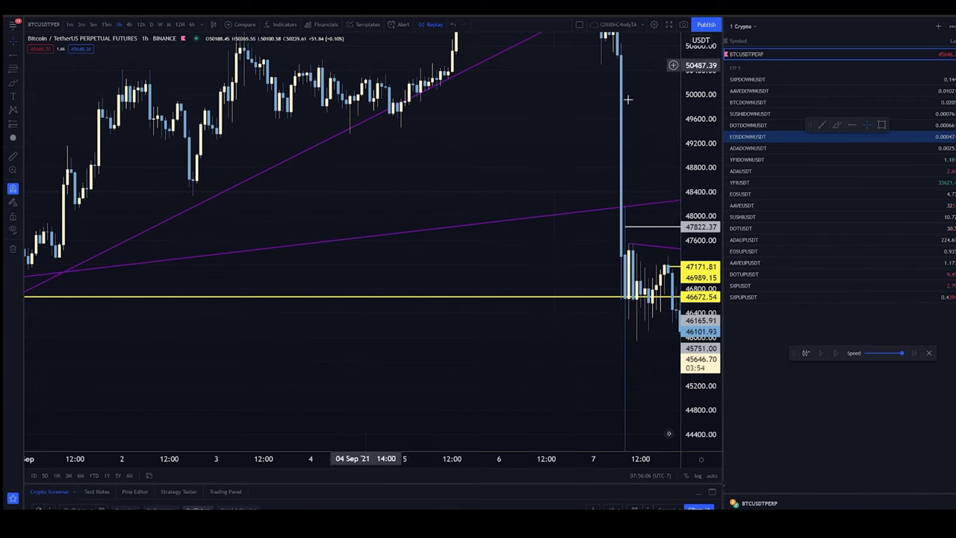
Start bar replay at the 7 Sep drop and compare the 3-minute candles with the yellow 46672.54 ray
left_click(441, 27)
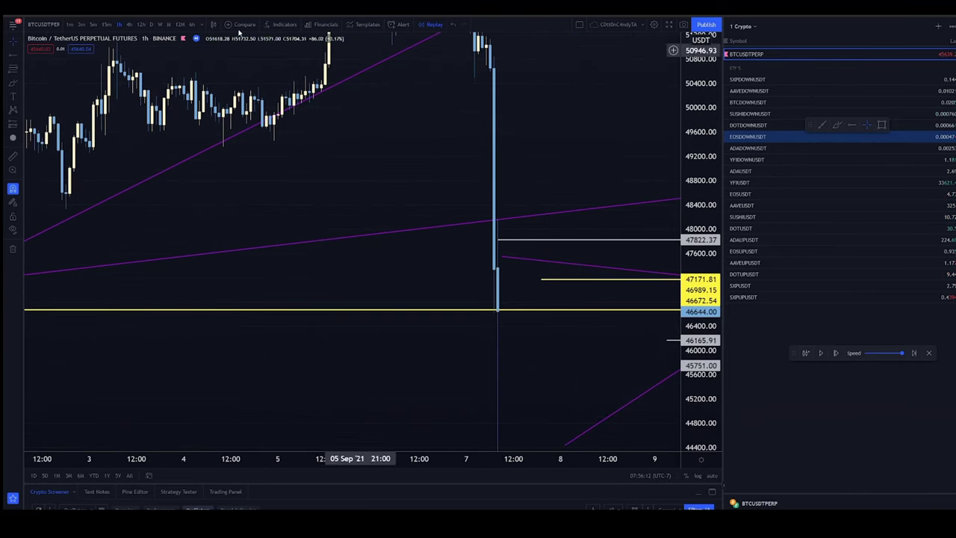
left_click(80, 26)
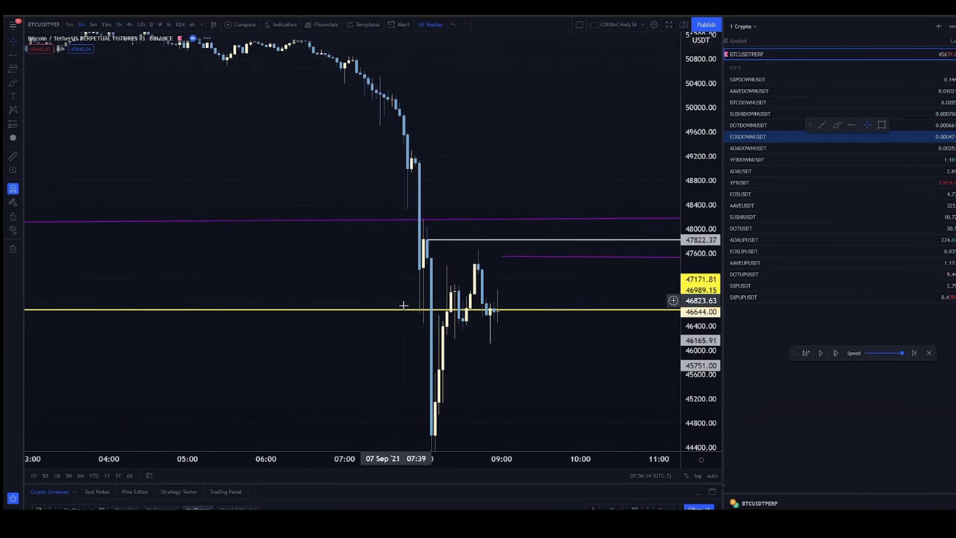
left_click_drag(399, 309, 448, 222)
left_click(448, 222)
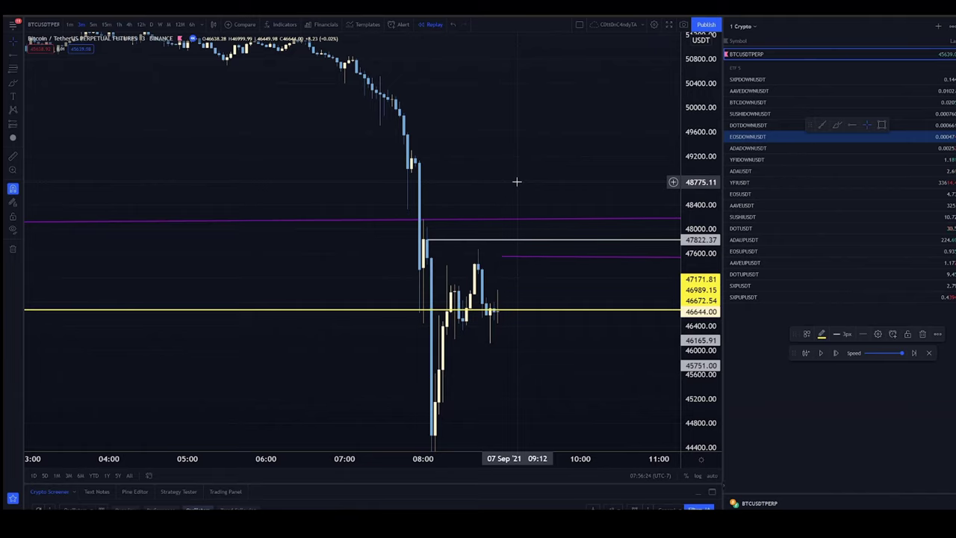
Try the yellow 46672.54 ray at 47744.99 and 46741.79 on the 4-hour chart, and delete it after a 3-minute check
left_click(127, 25)
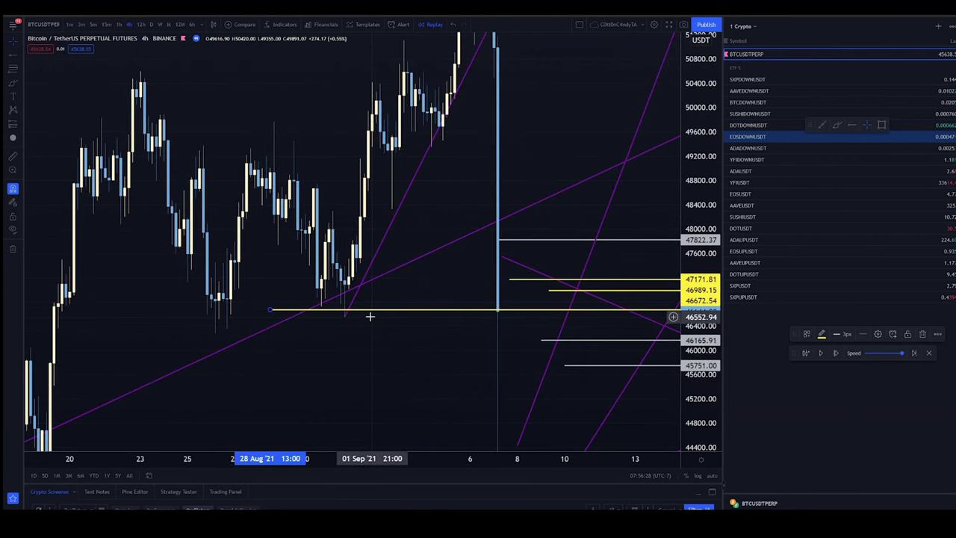
mouse_move(270, 310)
left_mouse_down()
mouse_move(341, 274)
mouse_move(345, 283)
mouse_move(354, 245)
mouse_move(332, 208)
mouse_move(359, 245)
left_mouse_up()
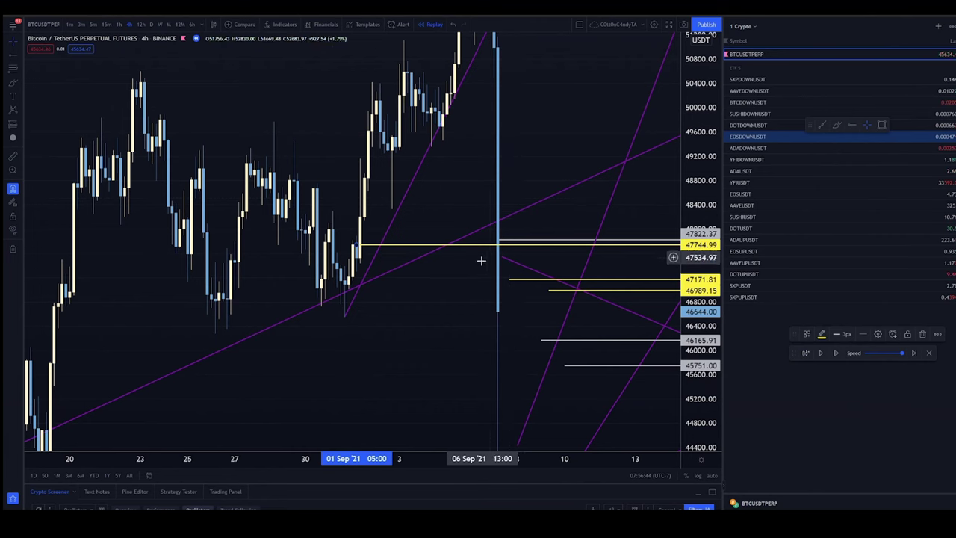
mouse_move(359, 245)
left_mouse_down()
mouse_move(351, 294)
mouse_move(202, 379)
mouse_move(363, 356)
left_mouse_up()
left_click(82, 24)
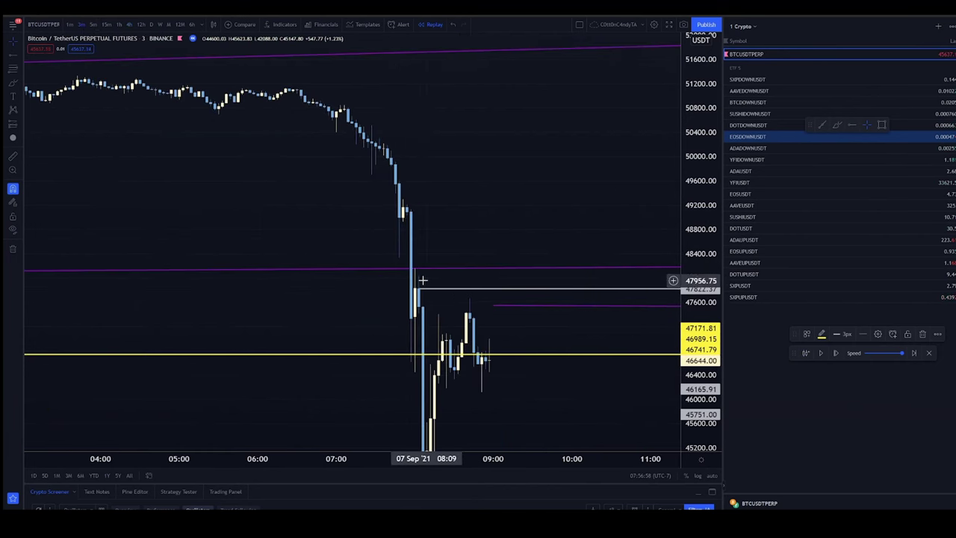
left_click_drag(365, 356, 368, 355)
key("Delete")
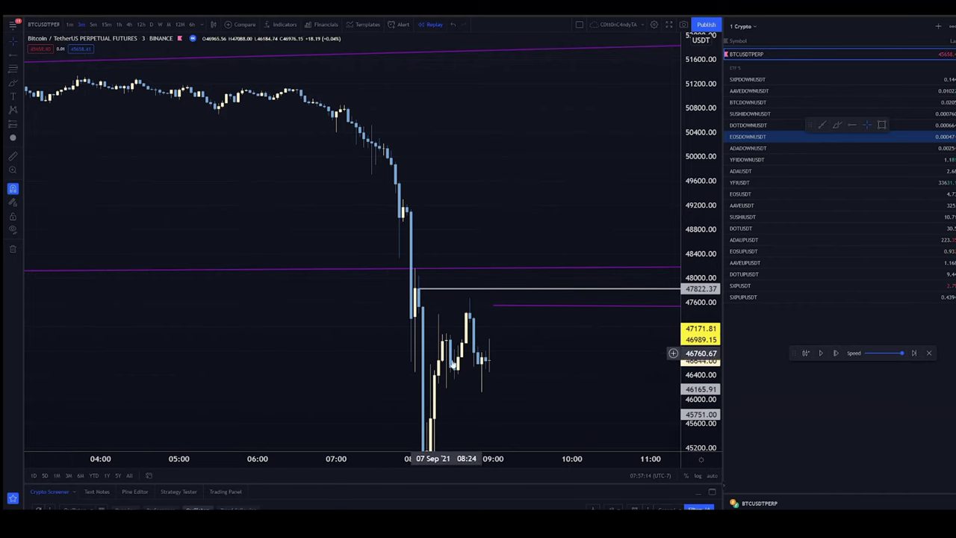
Add a yellow horizontal ray at 46873.99 starting shortly after 07:00 on 7 Sep, and measure from it up to 47849.73
left_click(856, 127)
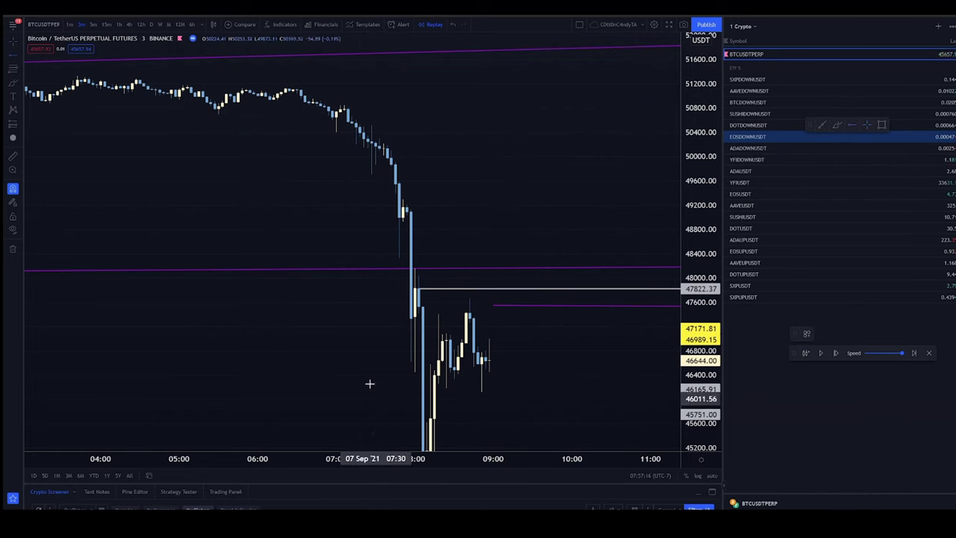
left_click(351, 346)
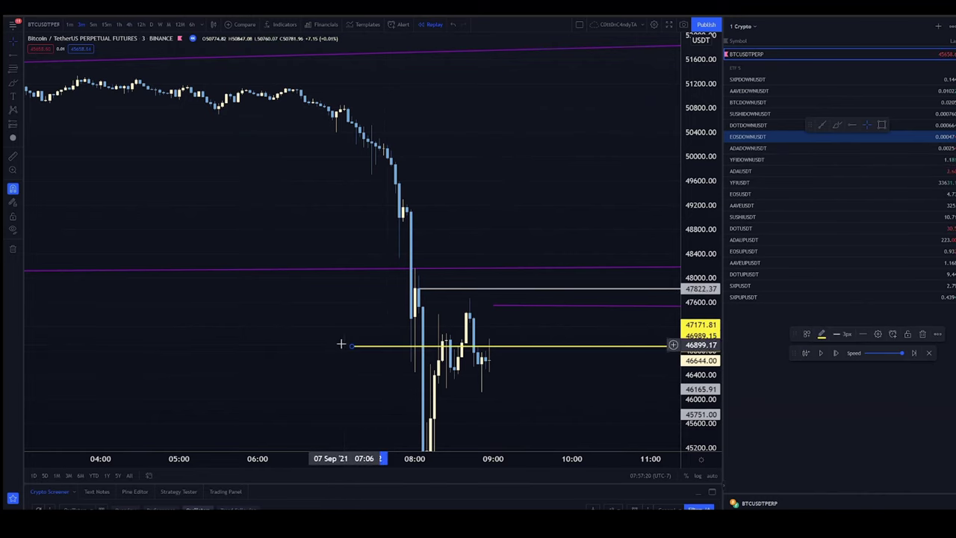
left_click(323, 346)
left_click(323, 346, "shift")
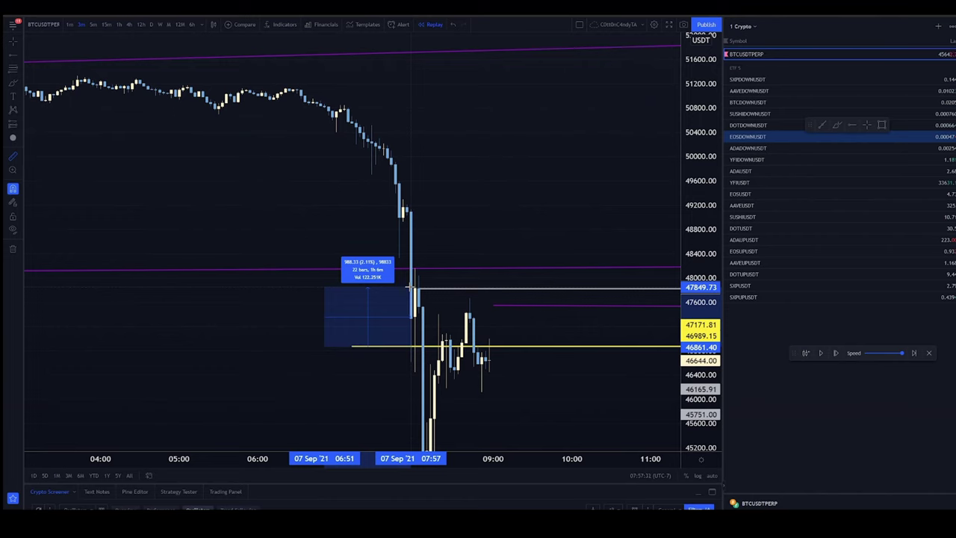
left_click(409, 285)
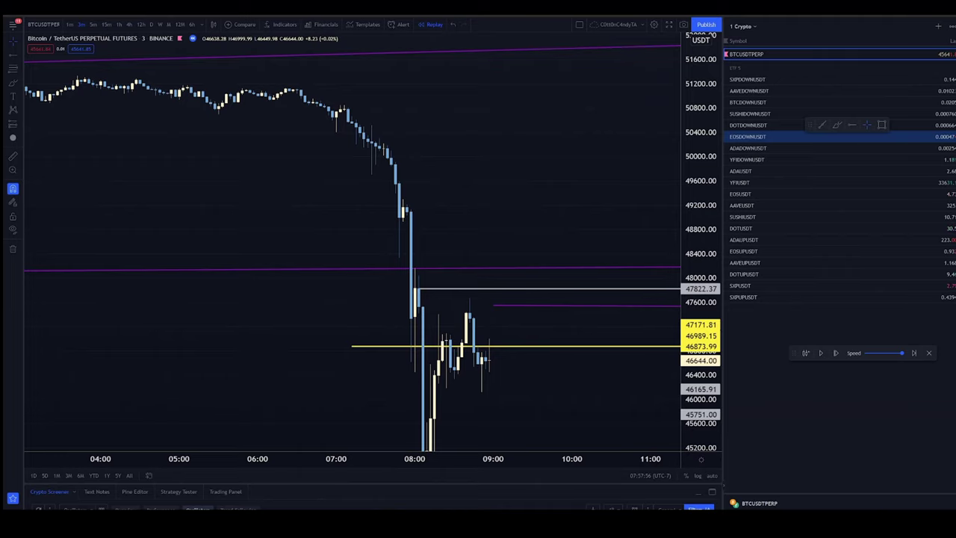
Measure the 7 Sep price drop on the 3-minute chart from 48321.87 down past the yellow 46873.99 ray, and clear the measurement
scroll(318, 286, "up", 2)
scroll(235, 310, "down", 3)
scroll(271, 312, "up", 2)
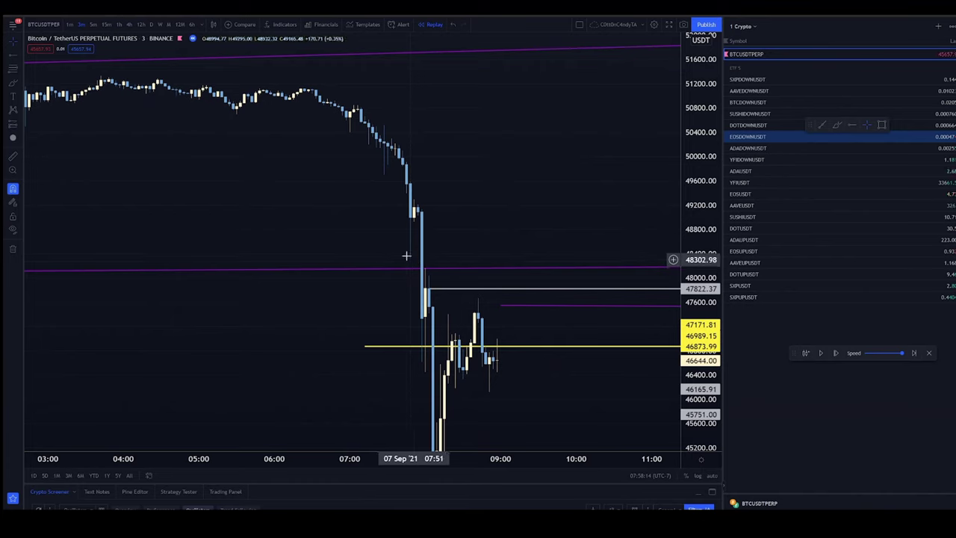
scroll(242, 242, "up", 3)
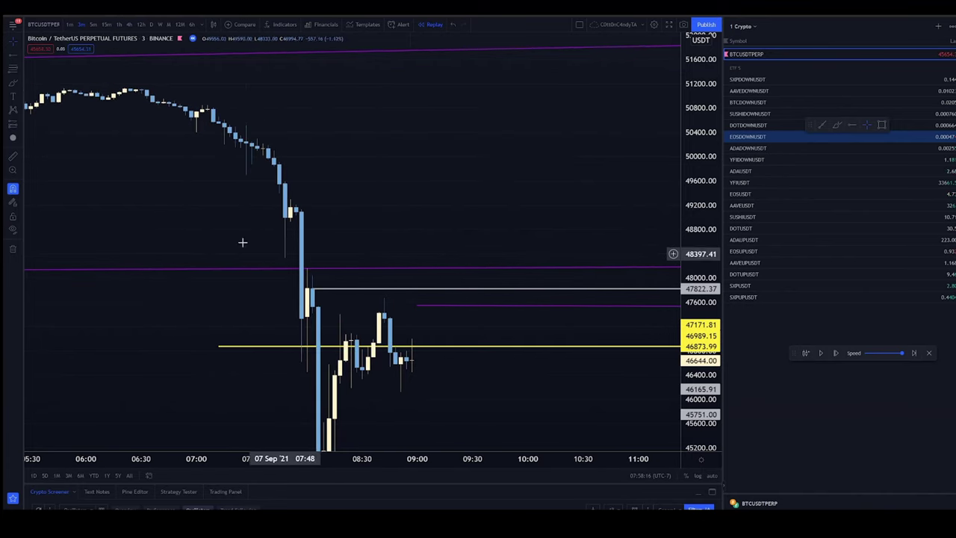
left_click(297, 259, "shift")
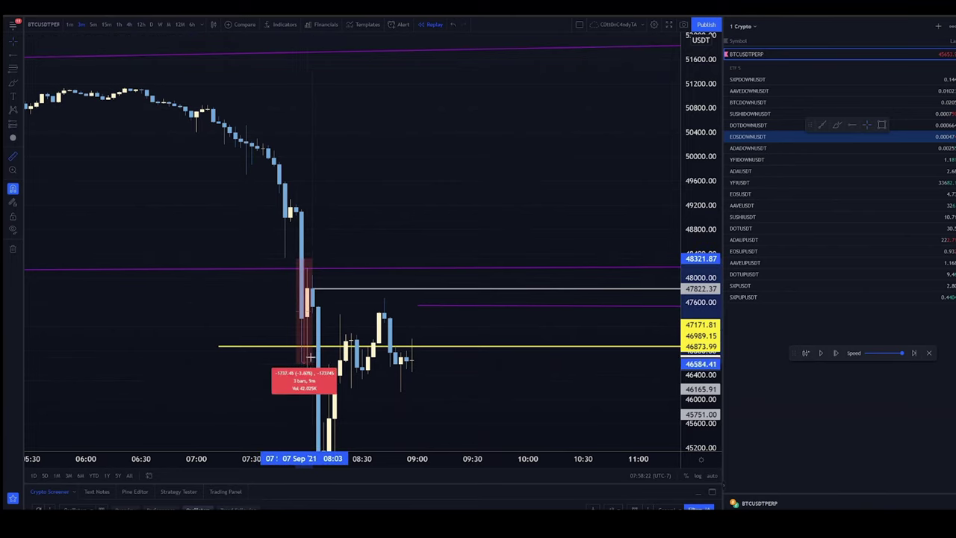
key("Escape")
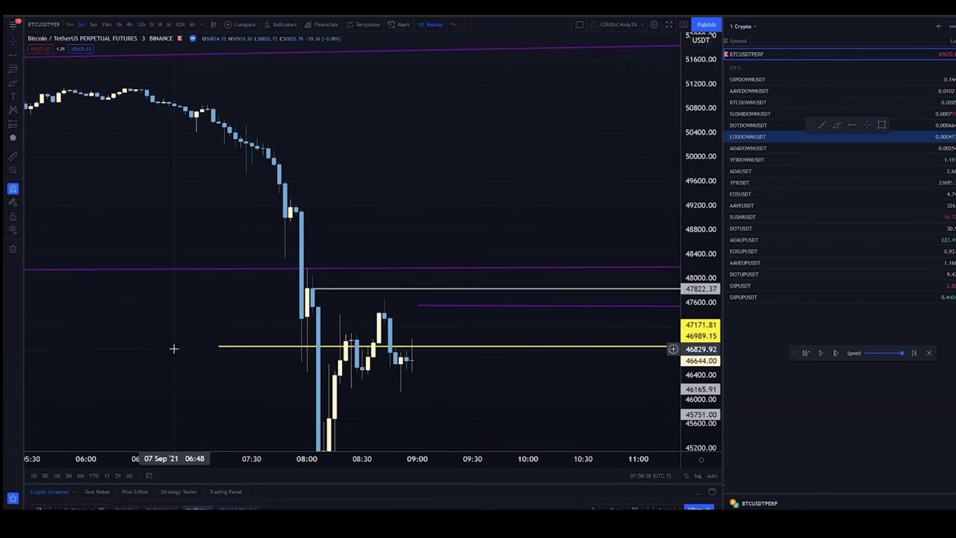
On the daily chart, try a purple trendline from the 20 Jul low to the 7 Sep low, and delete it
left_click(152, 24)
left_click_drag(363, 346, 350, 283)
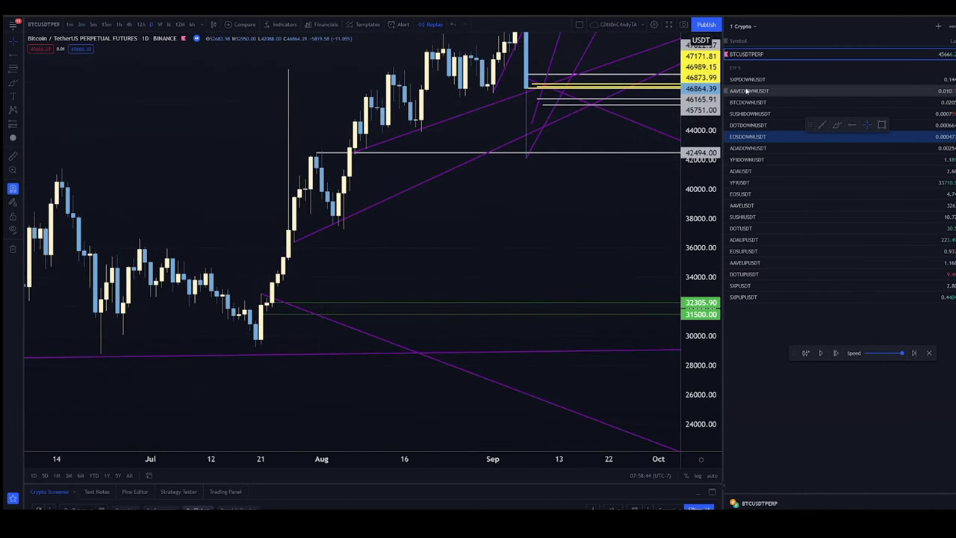
left_click(256, 345)
left_click(333, 228)
left_click_drag(333, 229, 528, 166)
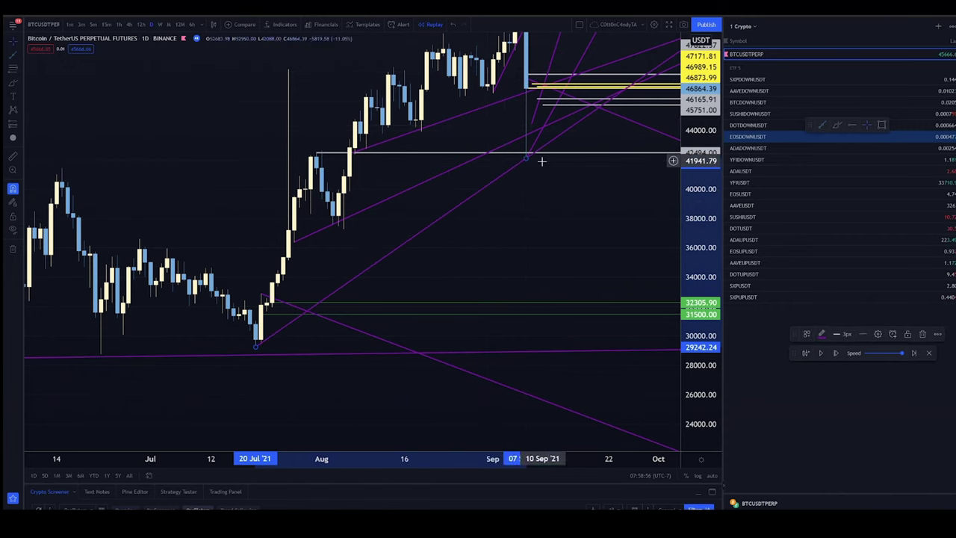
left_click(516, 176)
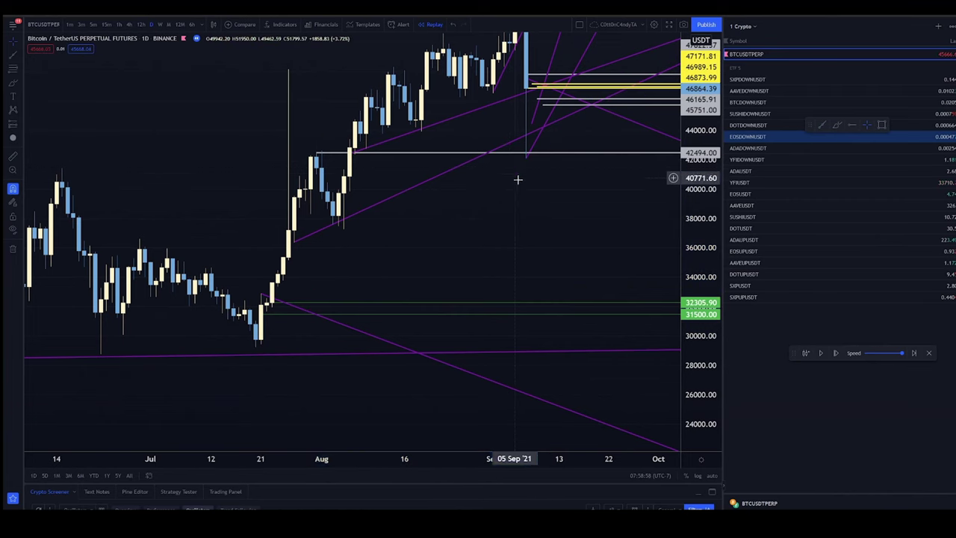
Examine the rising trendlines and marked levels around the 7 Sep drop on the daily and 4-hour charts
scroll(419, 358, "down", 3)
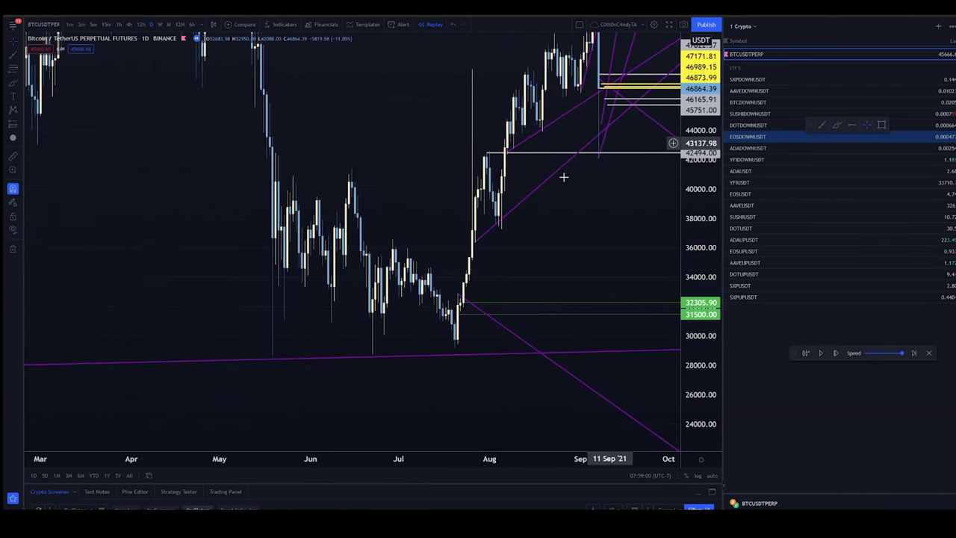
scroll(599, 259, "up", 4)
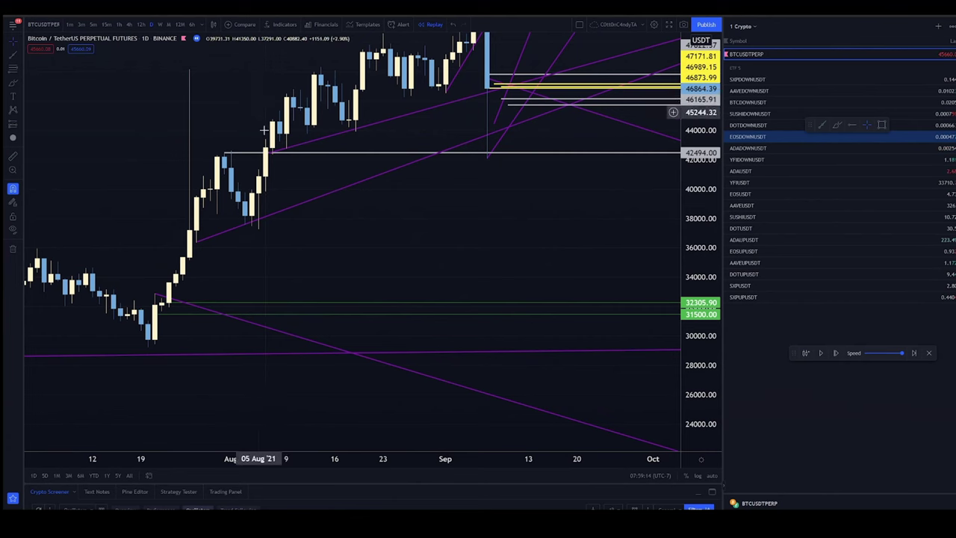
left_click_drag(263, 114, 284, 291)
scroll(488, 281, "up", 2)
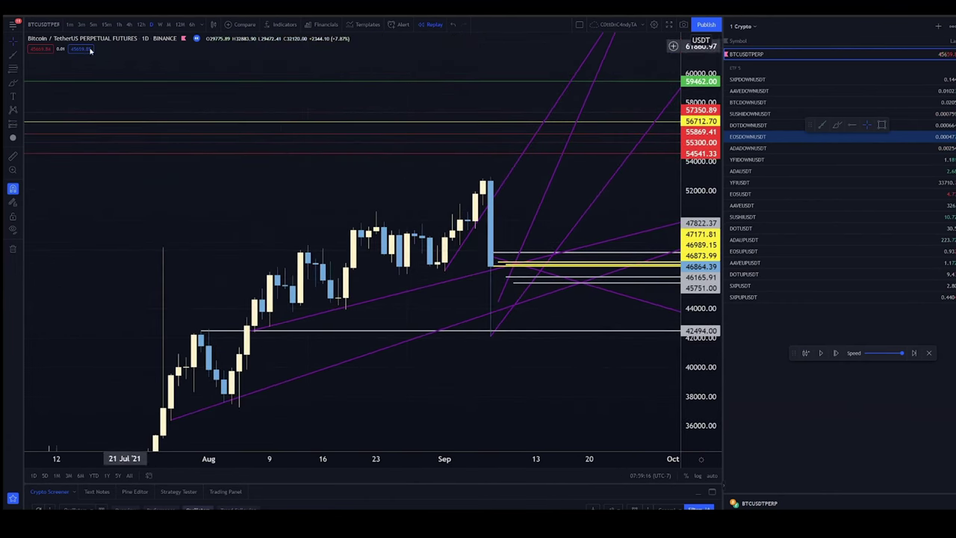
left_click(130, 24)
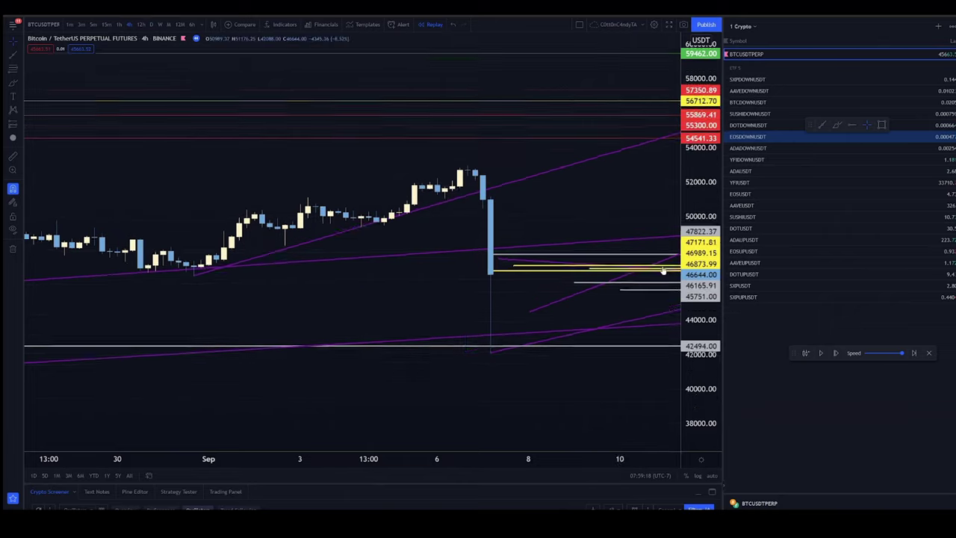
left_click_drag(377, 239, 456, 280)
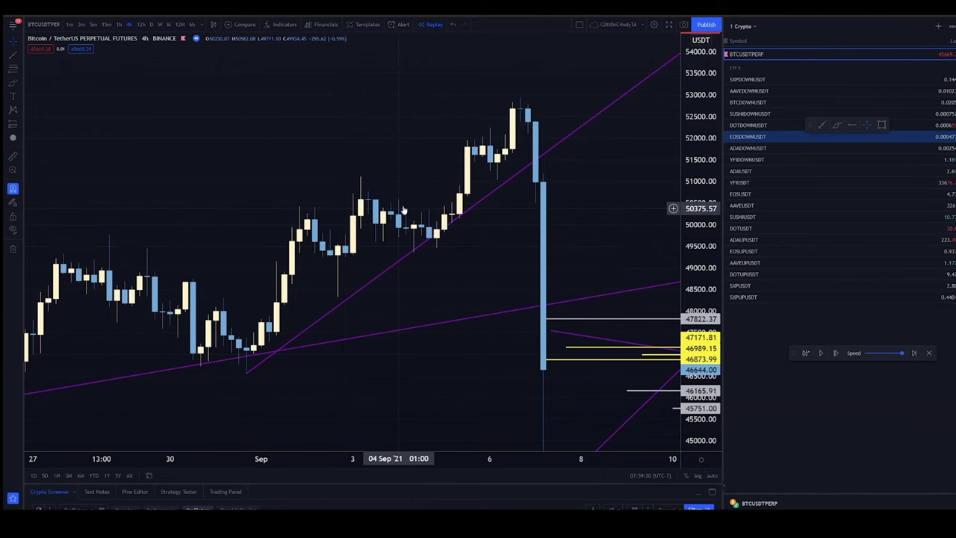
On the daily chart, add a yellow horizontal ray at 50027.09 starting from the 4 Sep candle
type("1D")
key("Return")
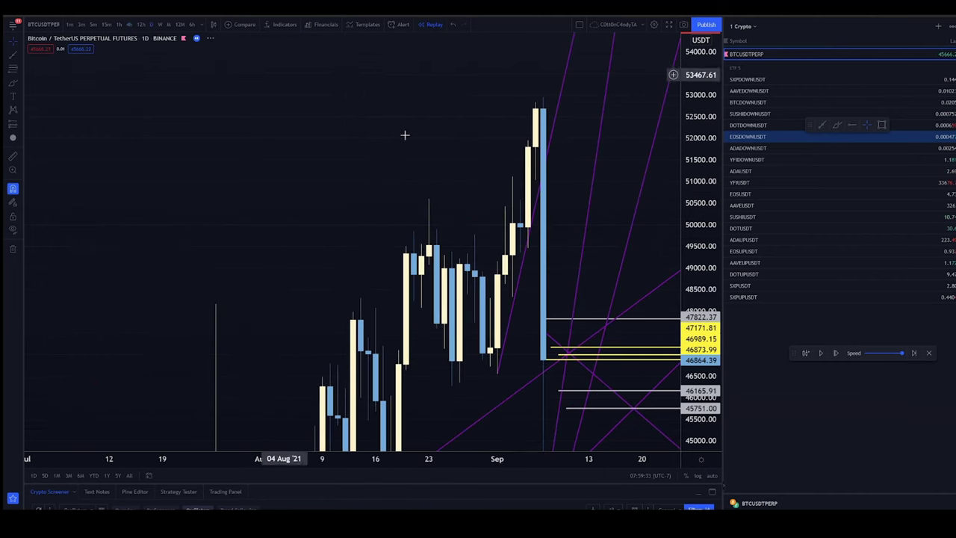
left_click(853, 127)
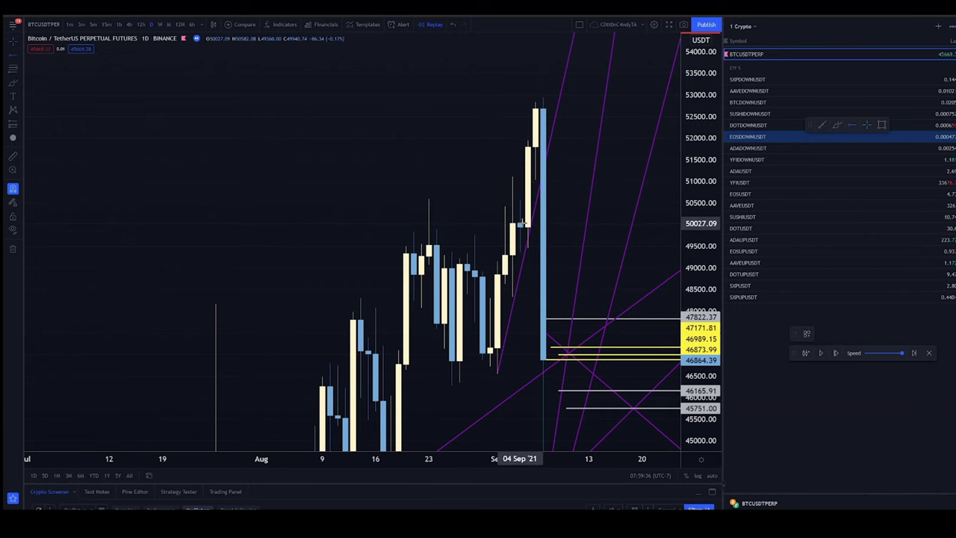
left_click(519, 224)
mouse_move(519, 224)
left_mouse_down()
mouse_move(463, 255)
mouse_move(521, 224)
left_mouse_up()
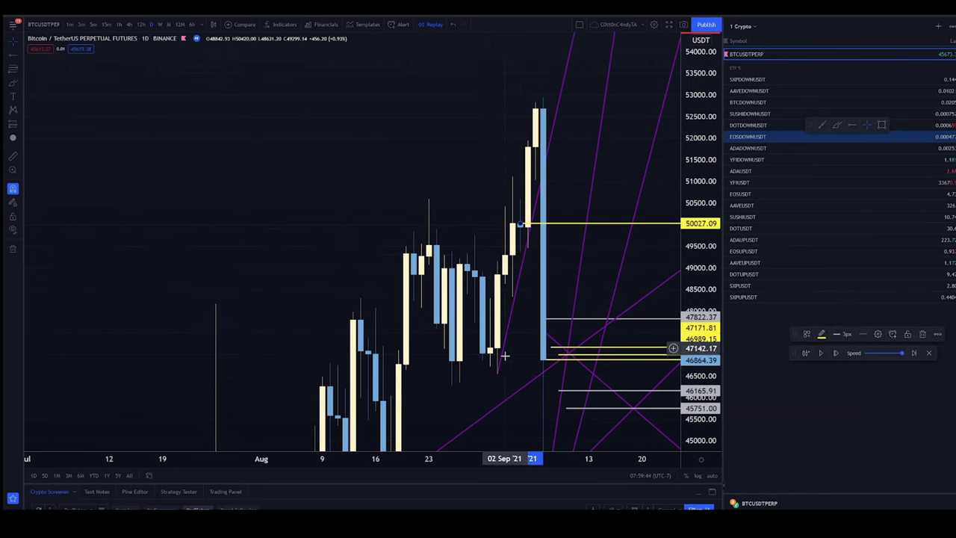
Examine the August lows against the rising trendline, and check the 50027.09 ray on the 4-hour chart
scroll(359, 351, "down", 5)
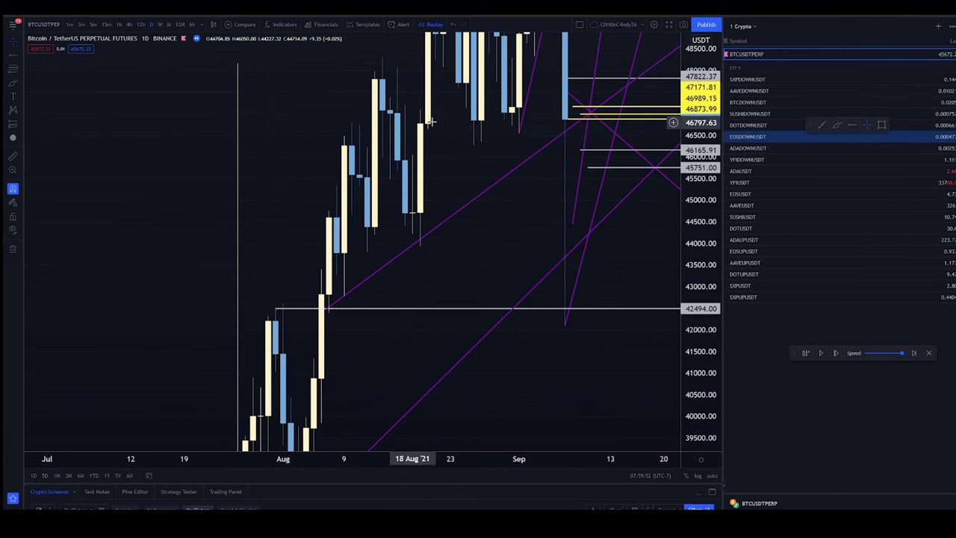
scroll(406, 309, "up", 5)
type("4h")
key("Return")
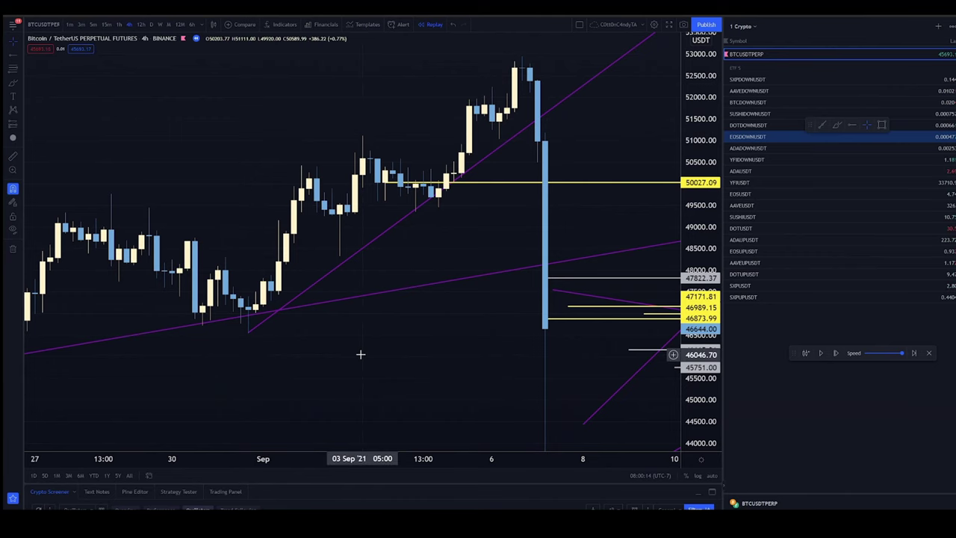
left_click_drag(360, 354, 551, 179)
scroll(507, 201, "down", 2)
scroll(507, 201, "down", 2)
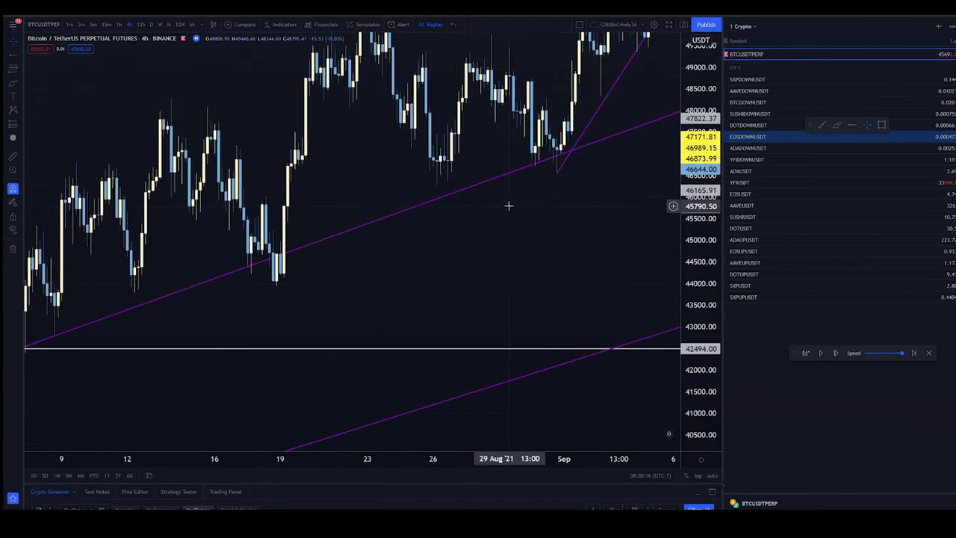
left_click_drag(380, 299, 112, 322)
Inspect the 7 Sep candle on the daily chart against the marked rays and the white 42494.00 level
left_click(151, 24)
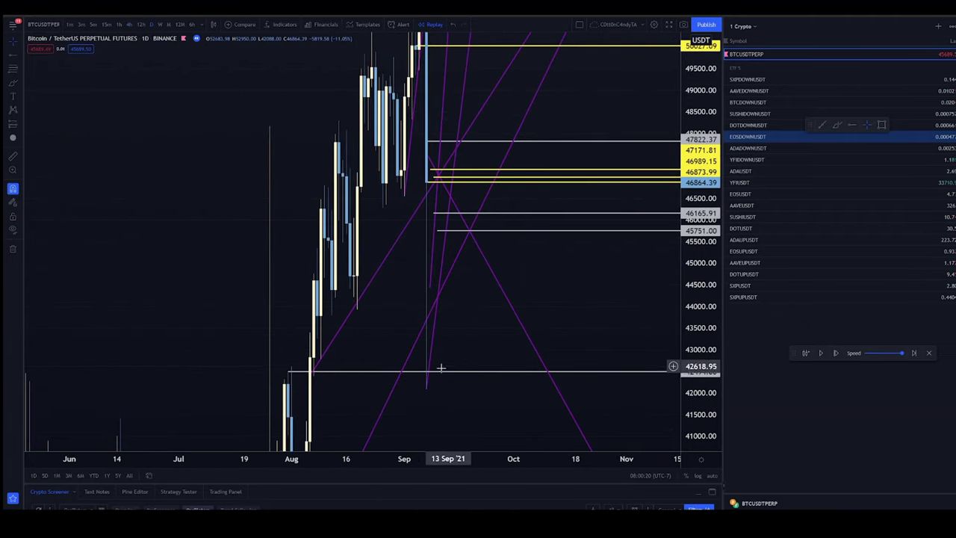
scroll(392, 325, "up", 5)
left_click_drag(254, 327, 510, 404)
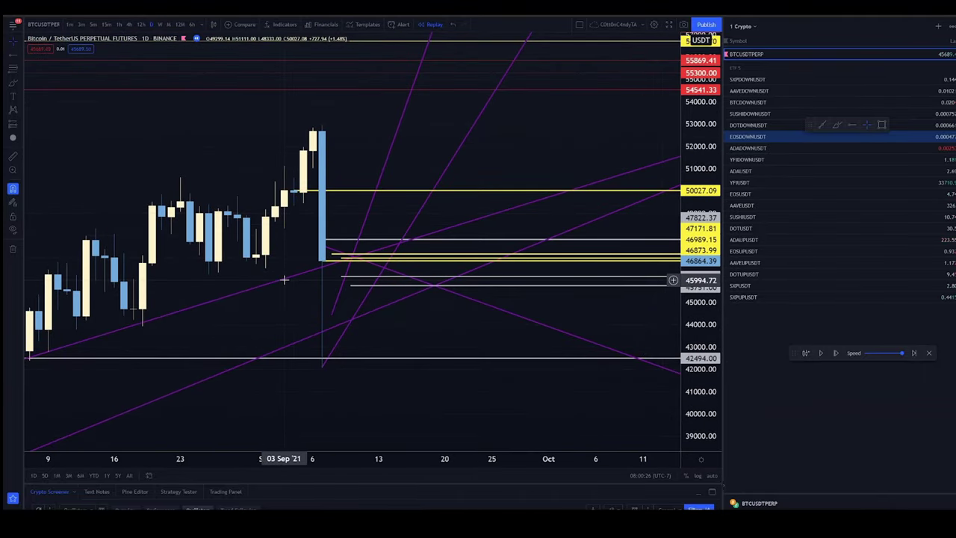
left_click_drag(304, 272, 473, 249)
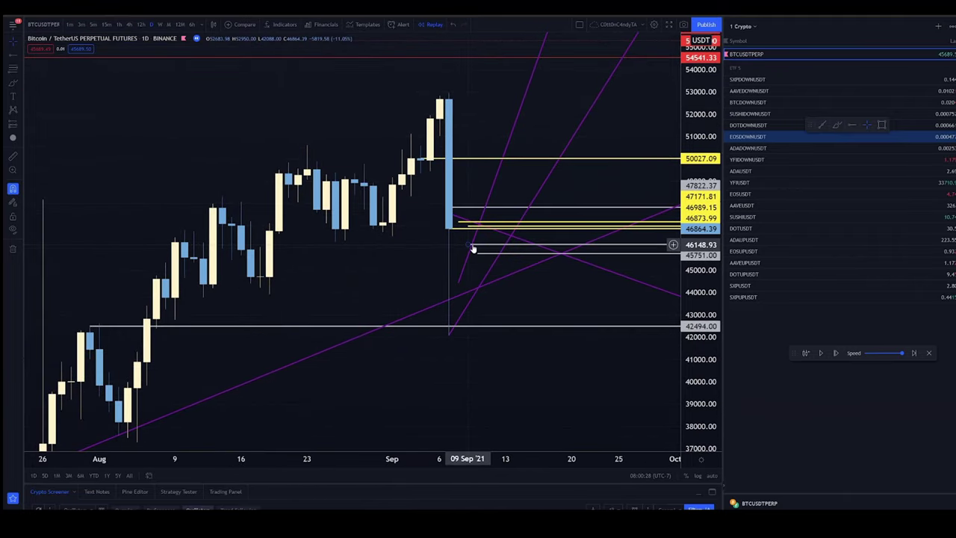
Exit chart replay mode and measure a short move near the 42494.00 level just before the 7 Sep candle
left_click(434, 24)
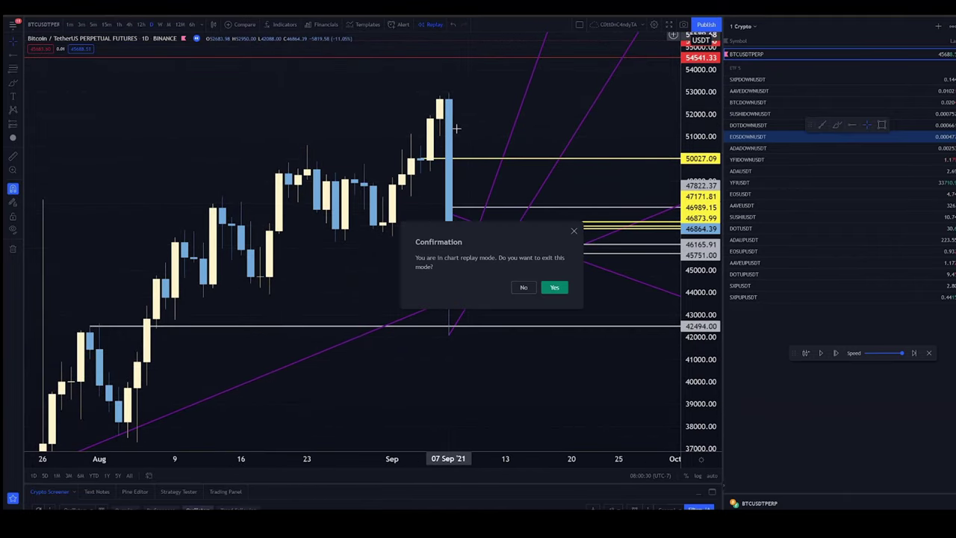
left_click(561, 287)
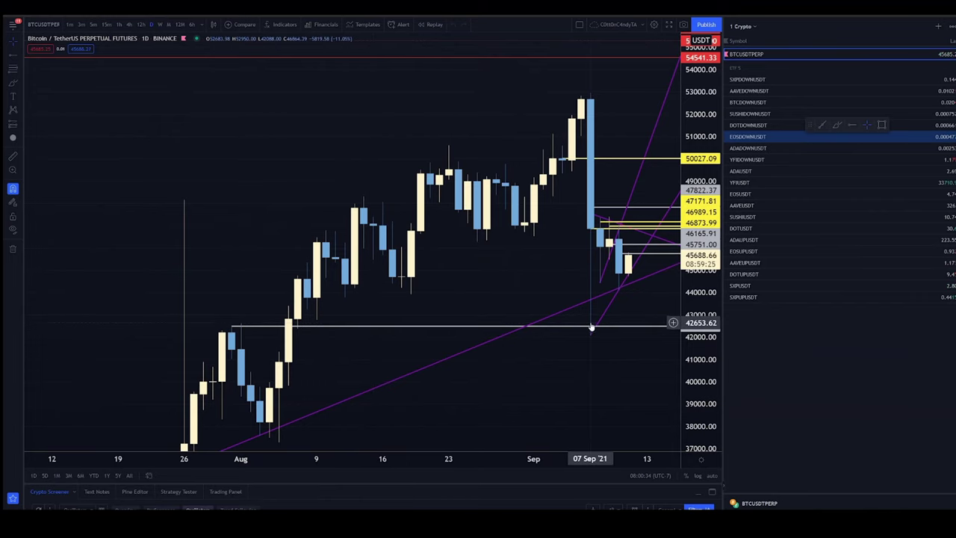
left_click(562, 324, "shift")
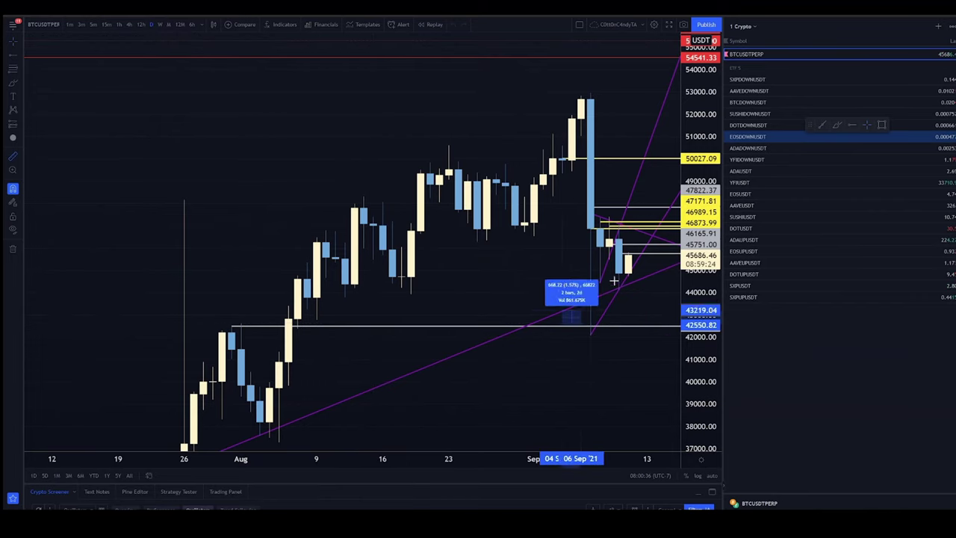
left_click(651, 215)
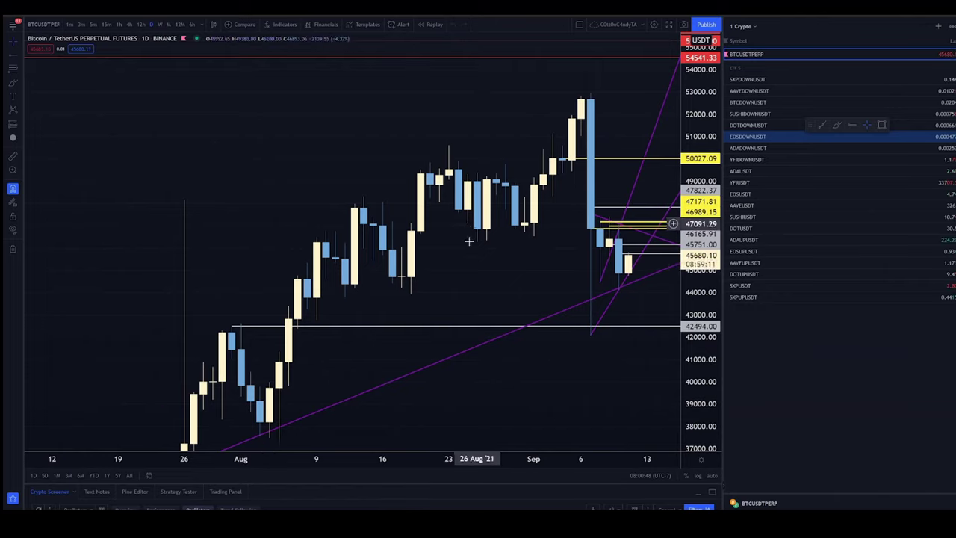
Examine the latest daily candles against the 42494.00 level and the rising trendline from the 7 Sep low to 10 Sep
scroll(518, 266, "up", 3)
left_click(558, 222)
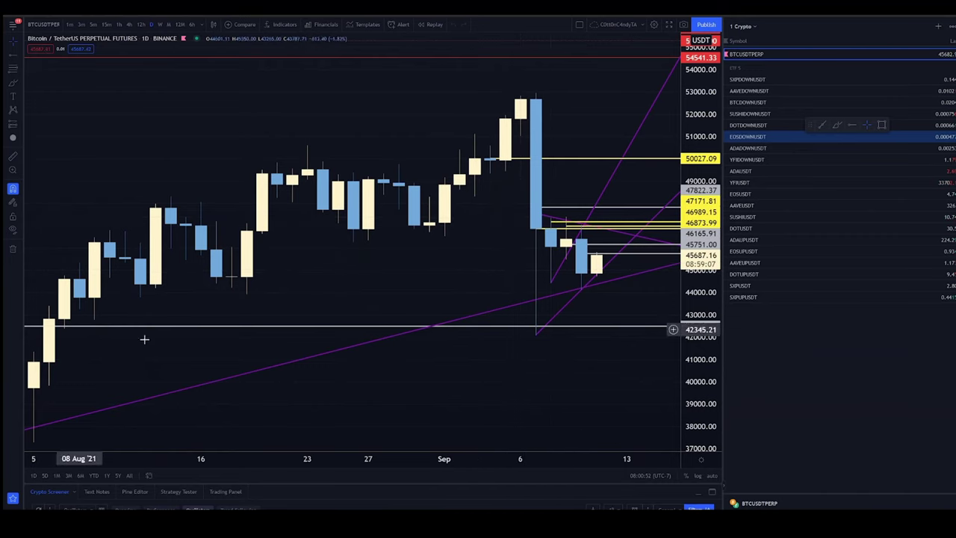
left_click_drag(629, 336, 386, 328)
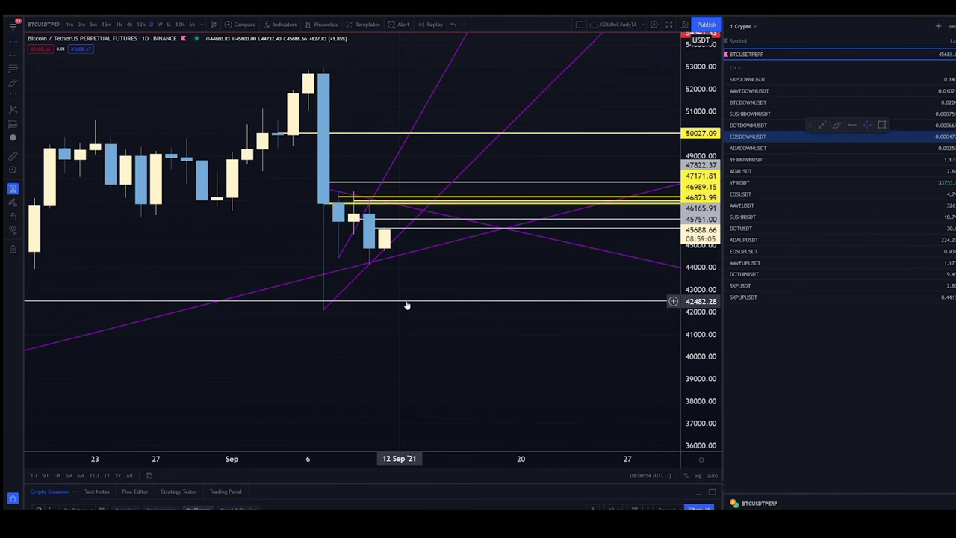
scroll(407, 308, "down", 5)
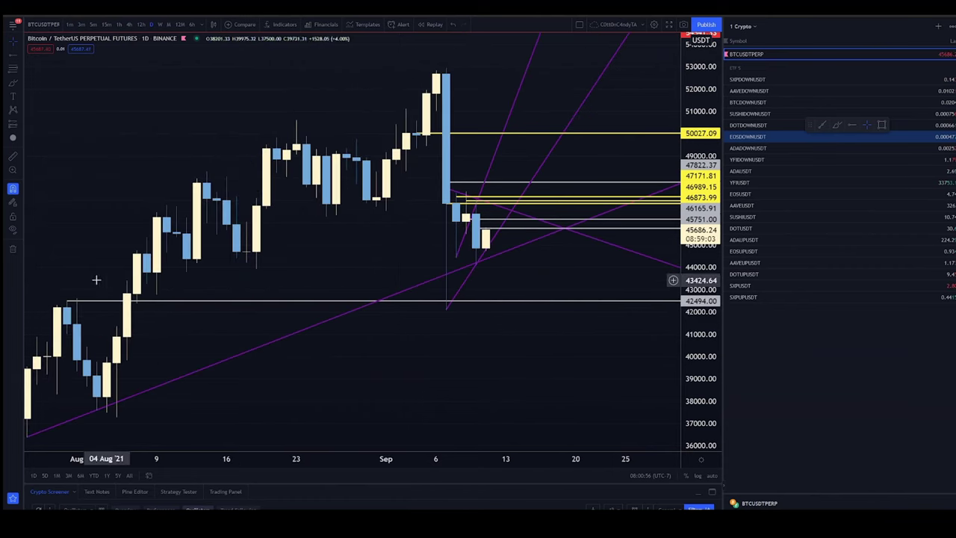
left_click(453, 290)
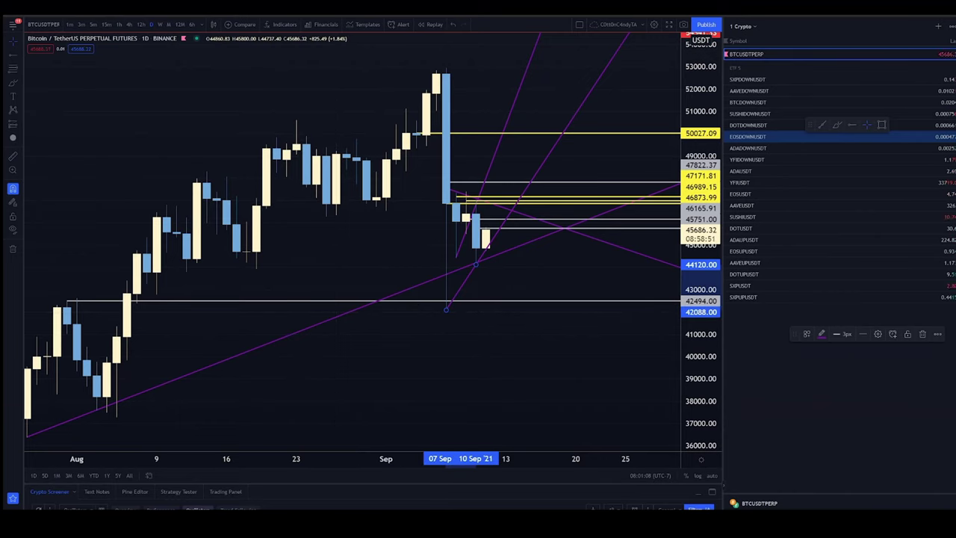
On the 4-hour chart, delete the 8 Sep rising trendline and the rays at 47171.81, 46989.15, 46873.99 and 46165.91
left_click(129, 25)
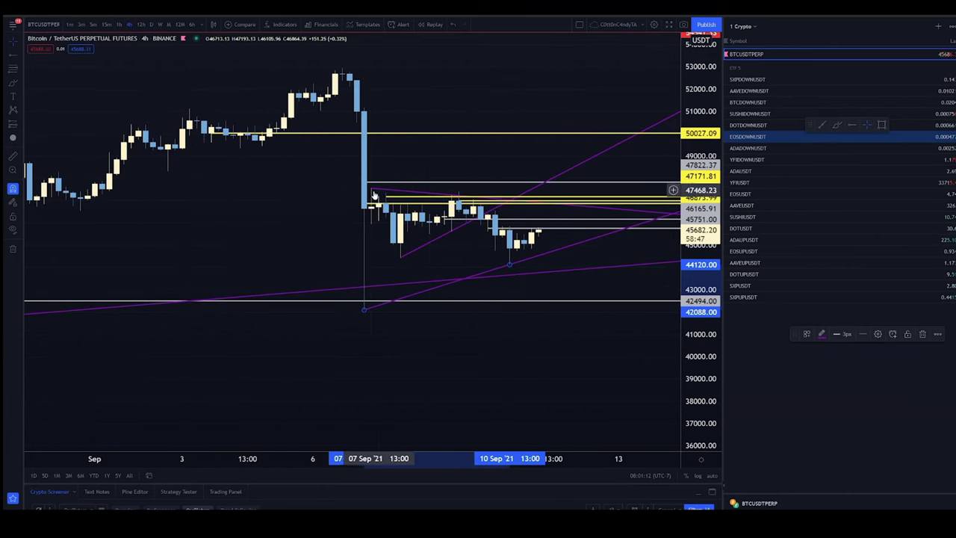
left_click(451, 196)
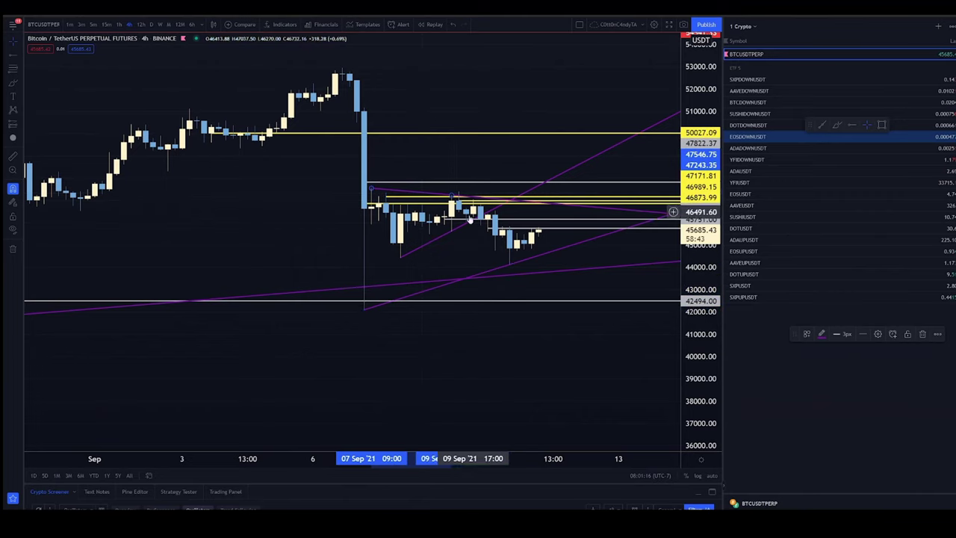
key("Delete")
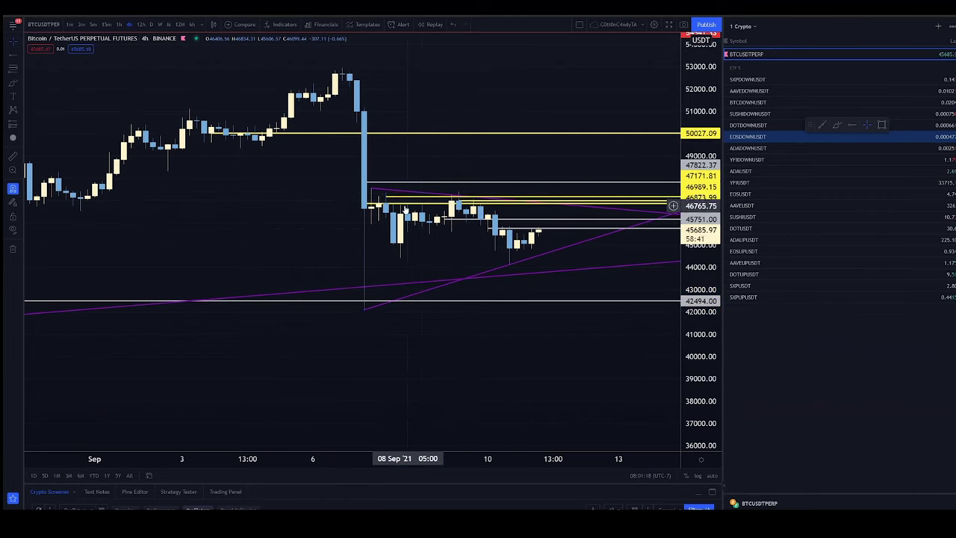
key("Delete")
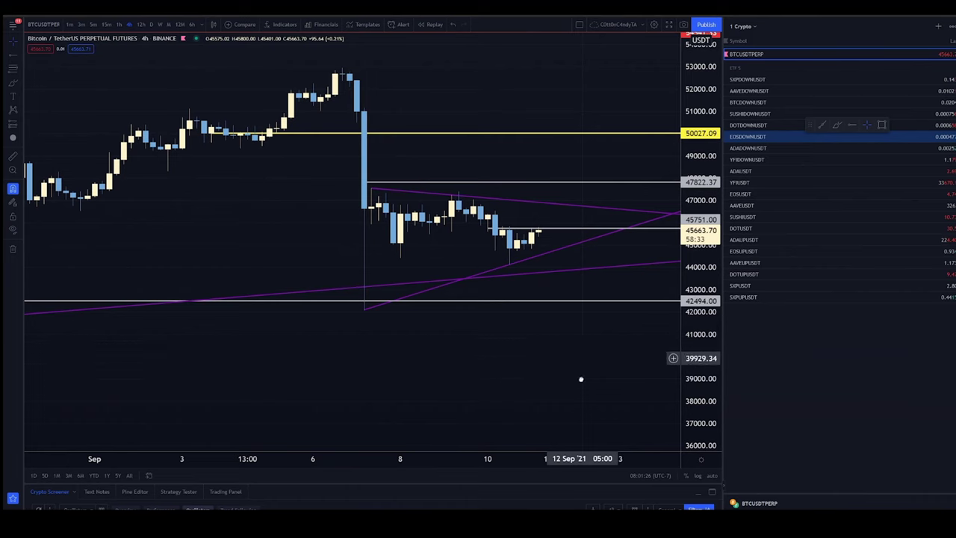
Delete the long rising trendline anchored on 27 Jul and 3 Aug, using the daily chart
left_click_drag(672, 378, 673, 400)
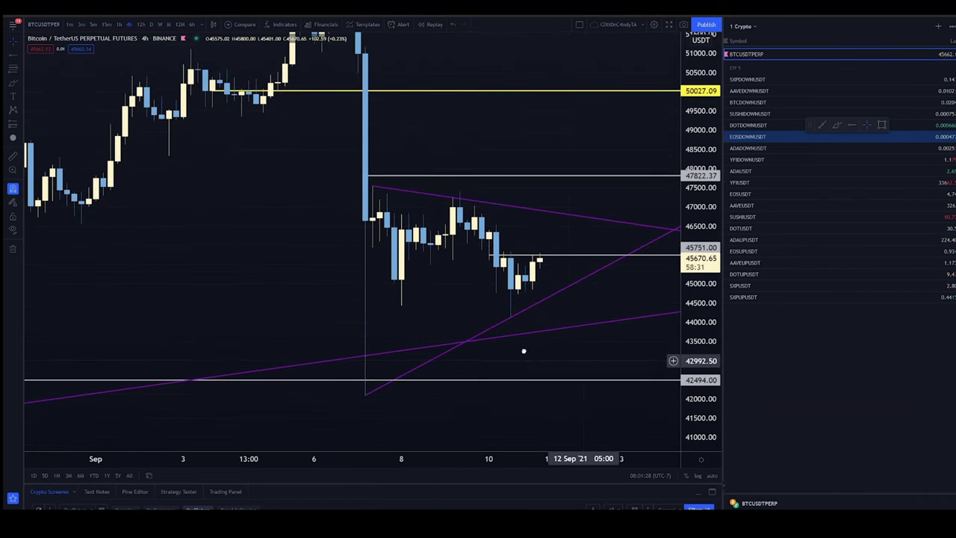
left_click_drag(550, 356, 428, 176)
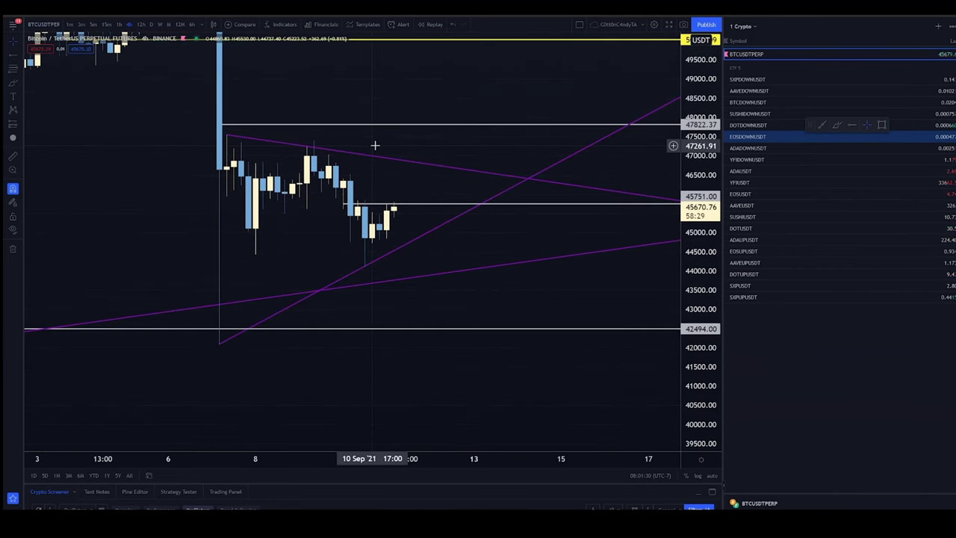
scroll(221, 239, "down", 5)
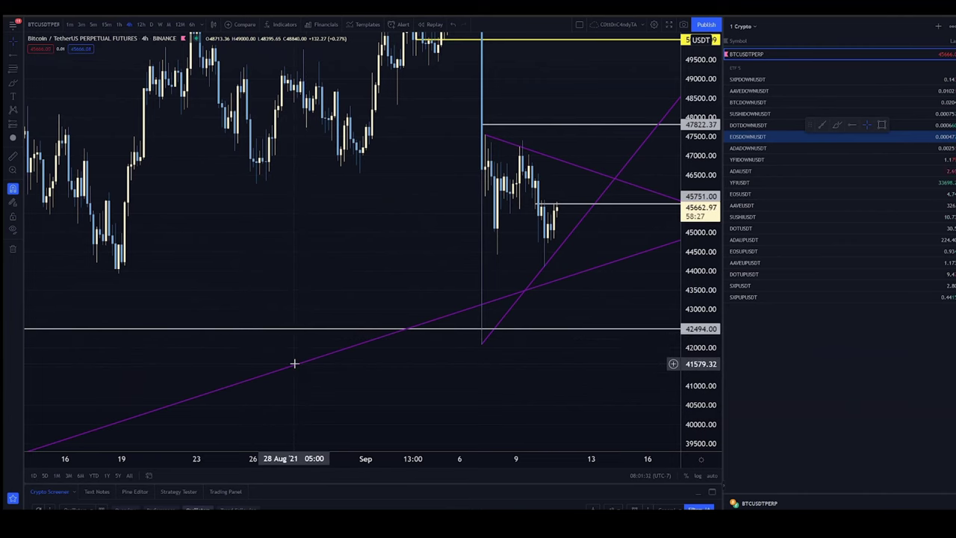
left_click(292, 368)
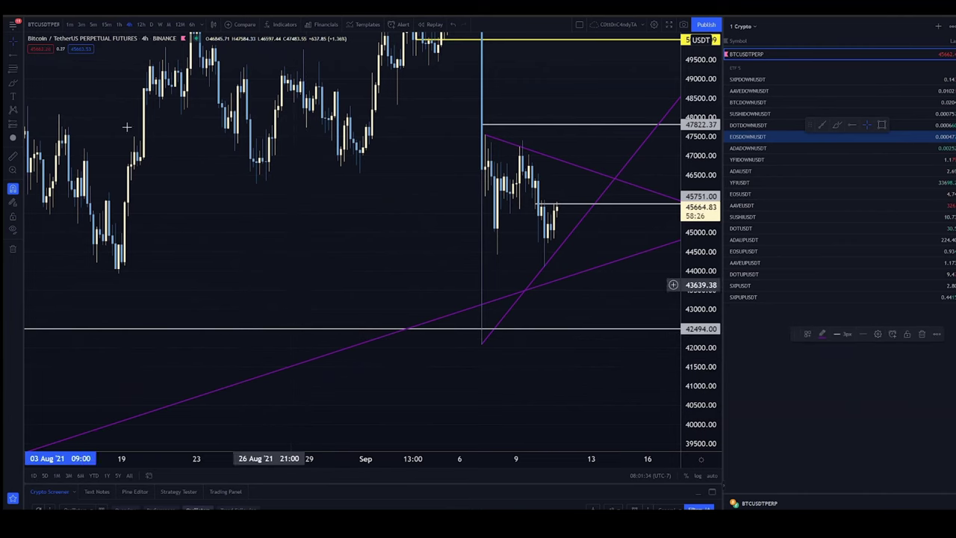
left_click(153, 25)
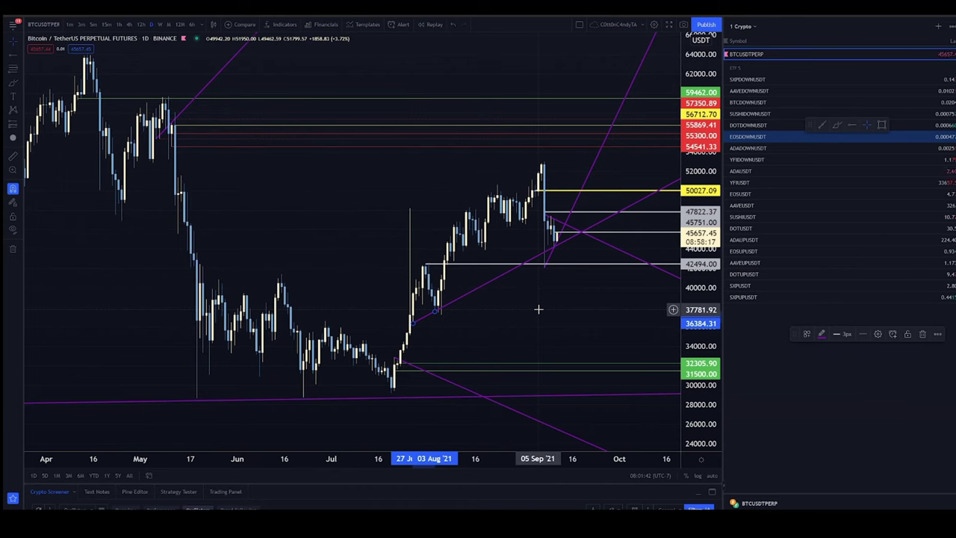
key("Delete")
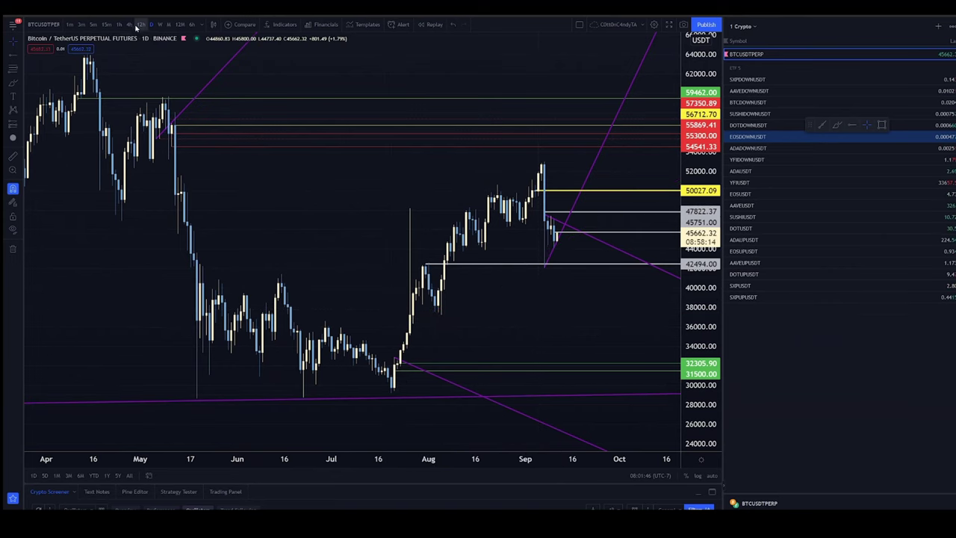
On the 4-hour chart, draw an extended trendline from the 26 Jul low at 36384.31 through the 3 Aug low
left_click(129, 24)
scroll(314, 314, "down", 5)
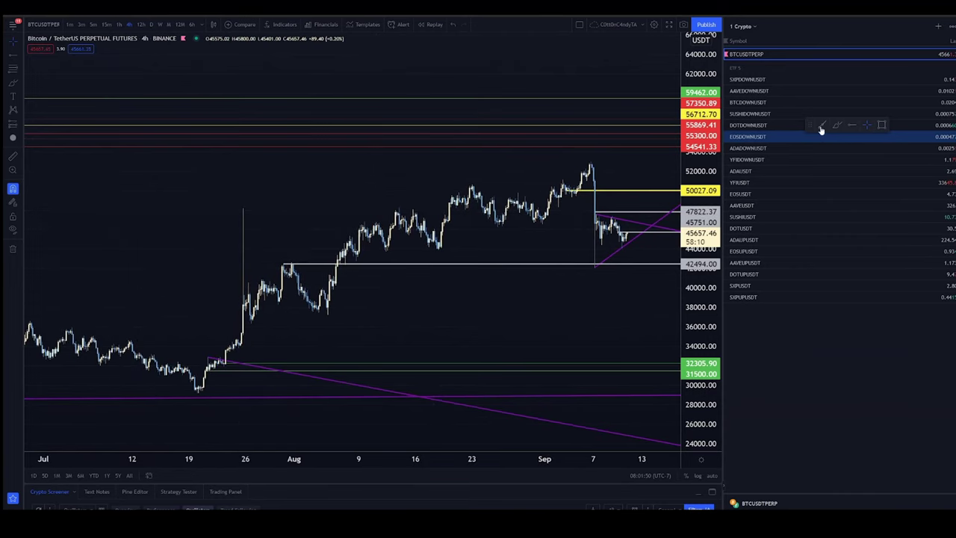
left_click(251, 324)
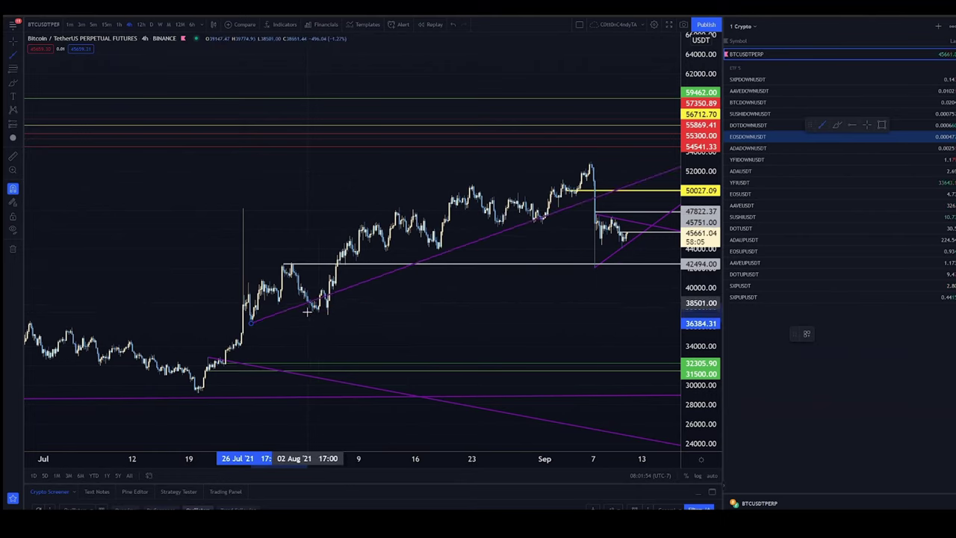
left_click(319, 309)
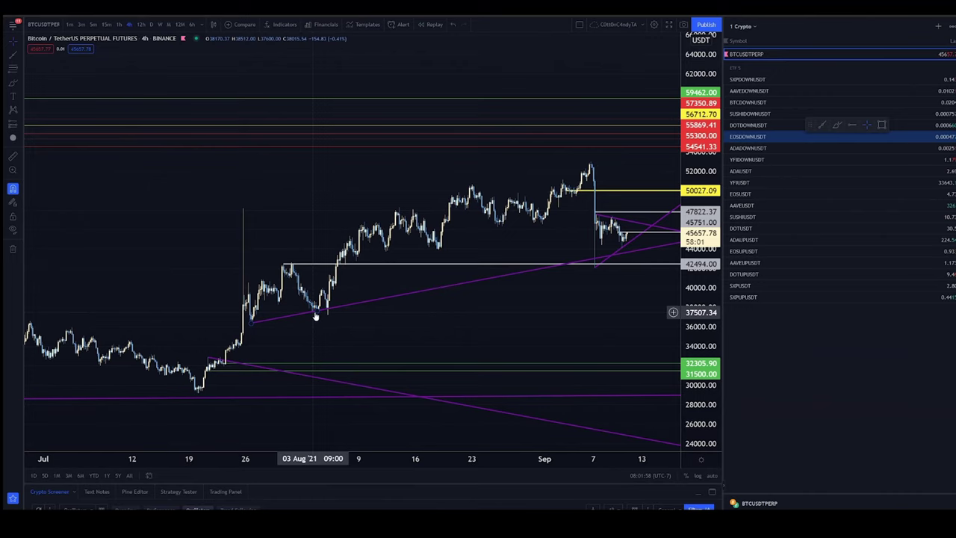
left_click_drag(316, 314, 318, 315)
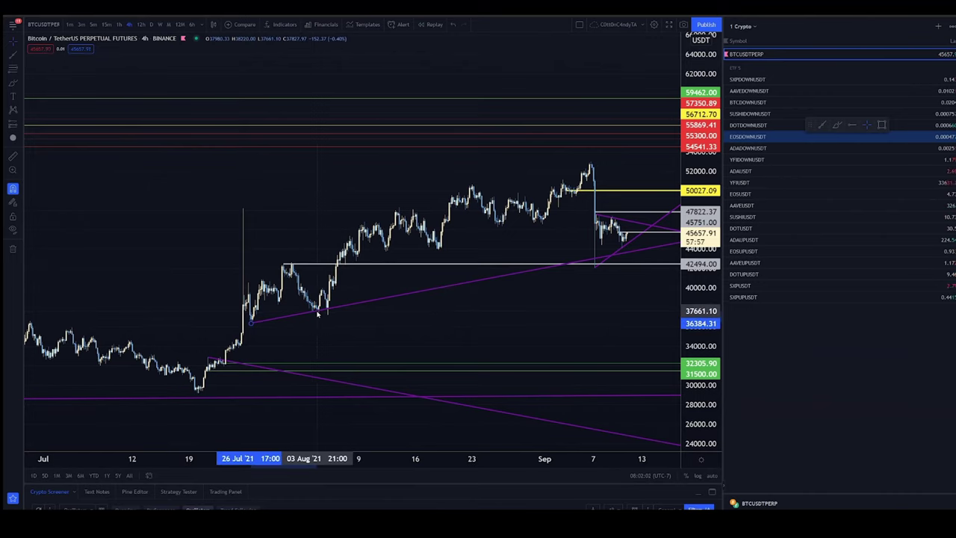
scroll(538, 333, "right", 3)
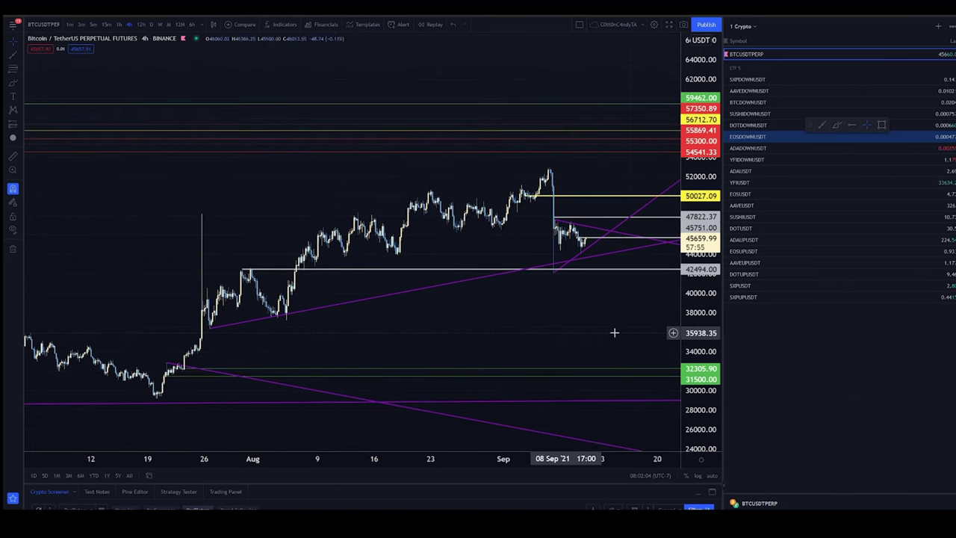
Brush green circles around the late July to early August lows and sketch a bounce from the 7 Sep low back to 42494.00
scroll(545, 367, "up", 5)
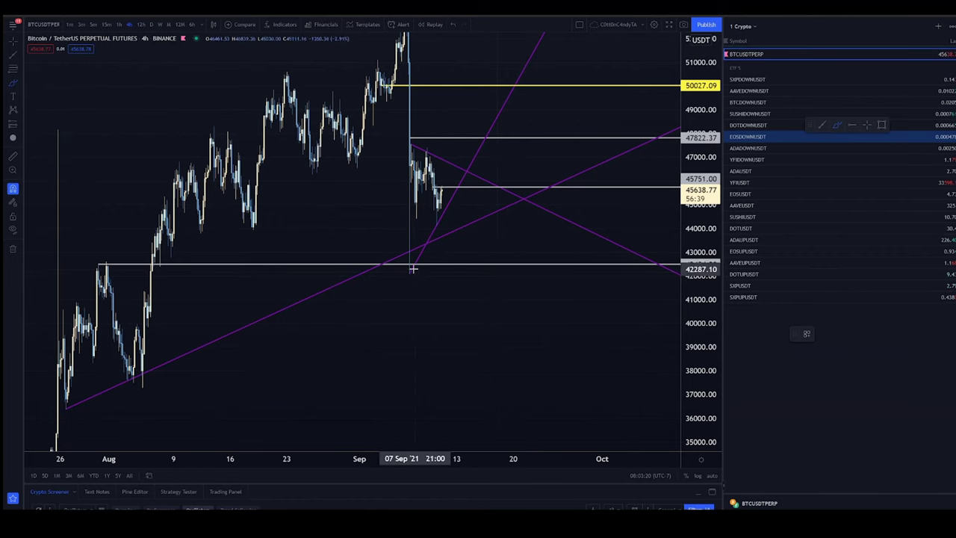
left_click(58, 403)
left_click(173, 378)
left_click(74, 377)
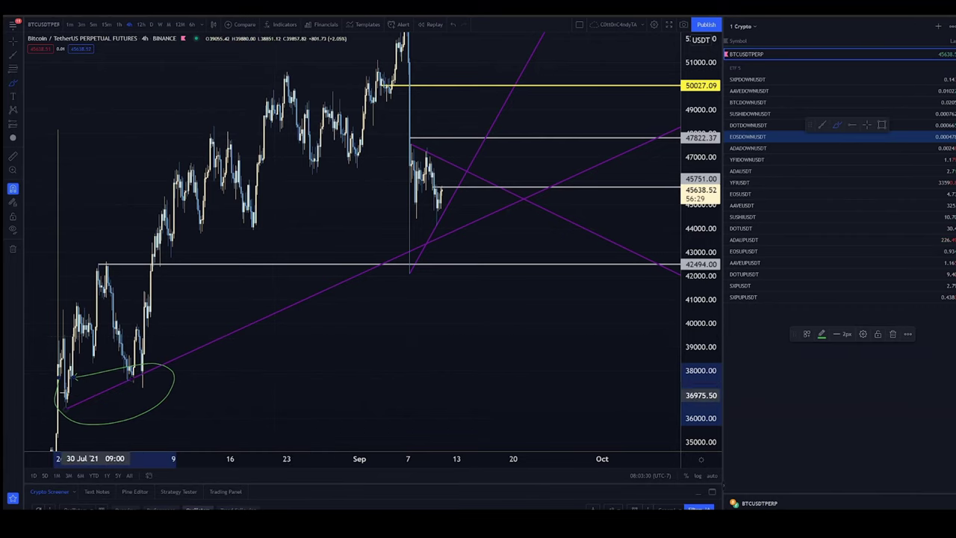
mouse_move(396, 233)
left_mouse_down()
mouse_move(409, 277)
mouse_move(456, 201)
mouse_move(482, 193)
mouse_move(491, 263)
left_mouse_up()
mouse_move(140, 353)
left_mouse_down()
mouse_move(92, 372)
mouse_move(132, 418)
mouse_move(122, 355)
mouse_move(98, 354)
left_mouse_up()
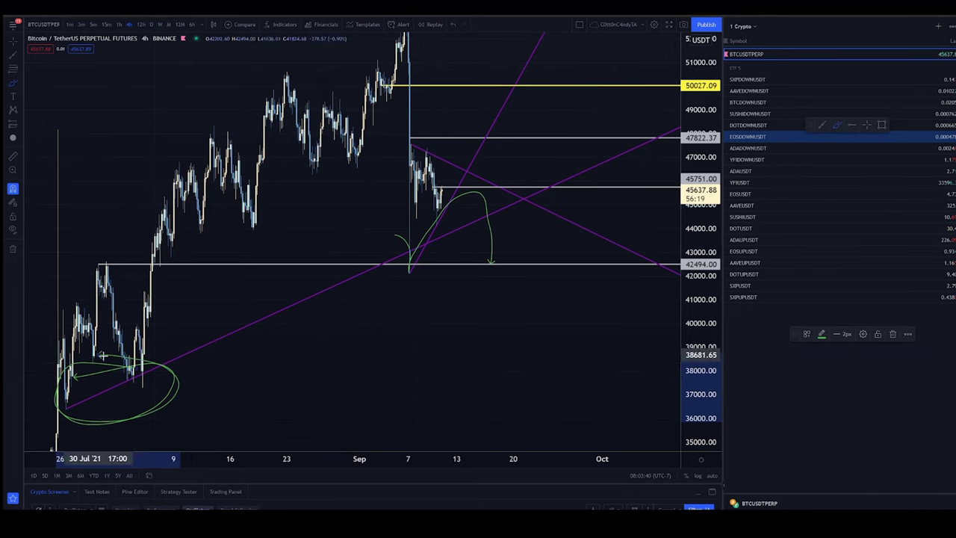
Extend the brushed path up past 45751.00, circle the 7 Sep low and early August high, and add an arrow from the low
mouse_move(491, 263)
left_mouse_down()
mouse_move(493, 216)
mouse_move(497, 267)
mouse_move(505, 185)
left_mouse_up()
mouse_move(396, 238)
left_mouse_down()
mouse_move(411, 291)
mouse_move(396, 275)
mouse_move(409, 263)
left_mouse_up()
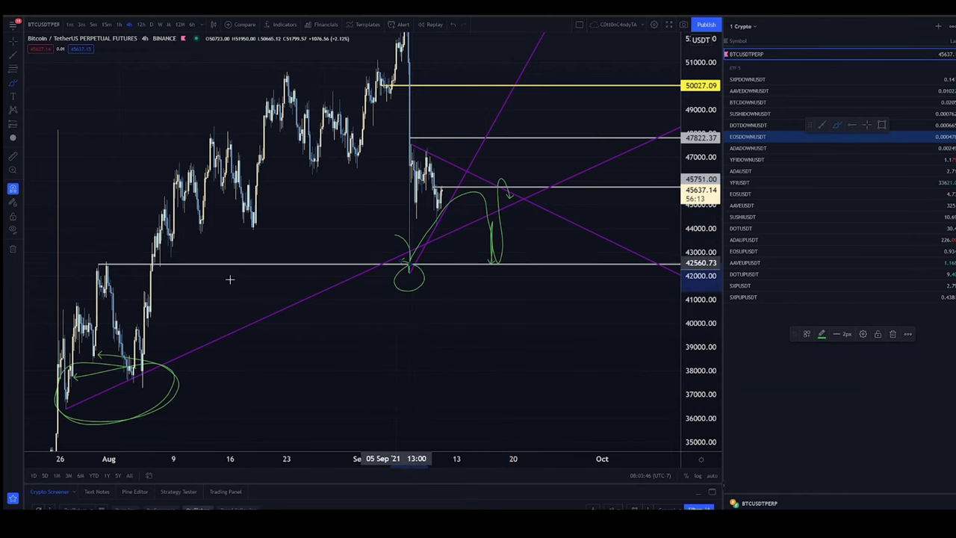
mouse_move(98, 241)
left_mouse_down()
mouse_move(89, 288)
mouse_move(110, 277)
left_mouse_up()
mouse_move(410, 274)
left_mouse_down()
mouse_move(480, 291)
mouse_move(473, 295)
left_mouse_up()
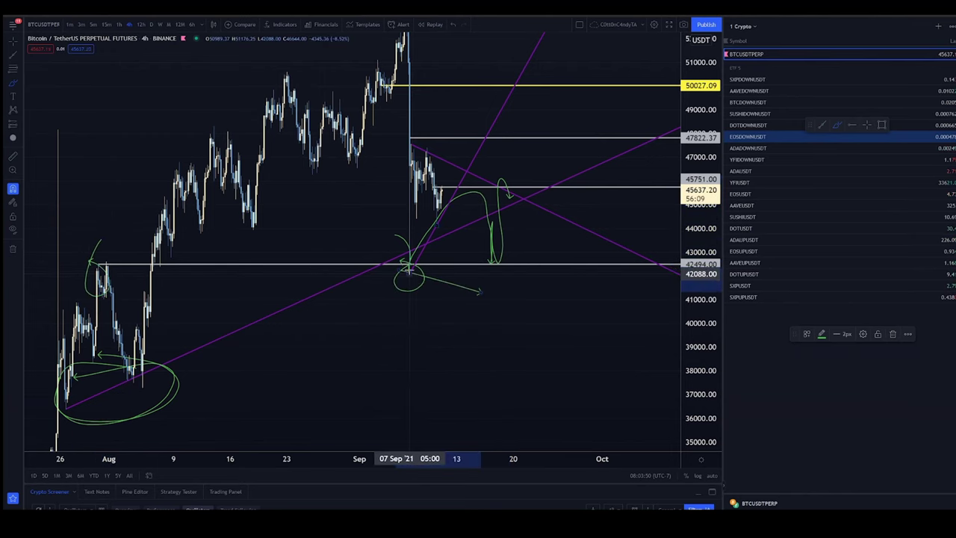
Brush slanted strokes beneath the 7 Sep low across the 42494.00 level and add an upward arrow to the projected path
mouse_move(406, 267)
left_mouse_down()
mouse_move(587, 252)
mouse_move(348, 301)
mouse_move(575, 260)
left_mouse_up()
key("ctrl+z")
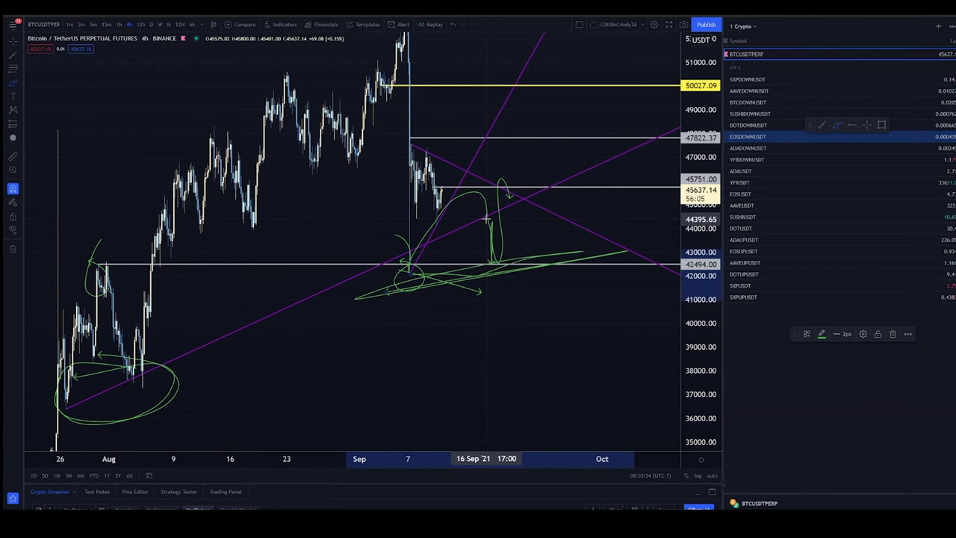
mouse_move(492, 221)
left_mouse_down()
mouse_move(494, 262)
mouse_move(499, 218)
left_mouse_up()
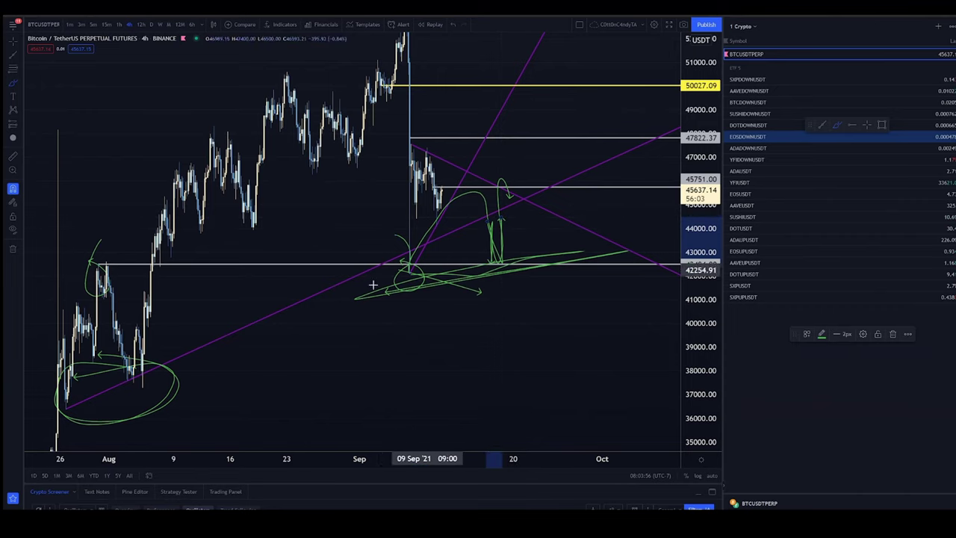
left_click_drag(401, 239, 416, 277)
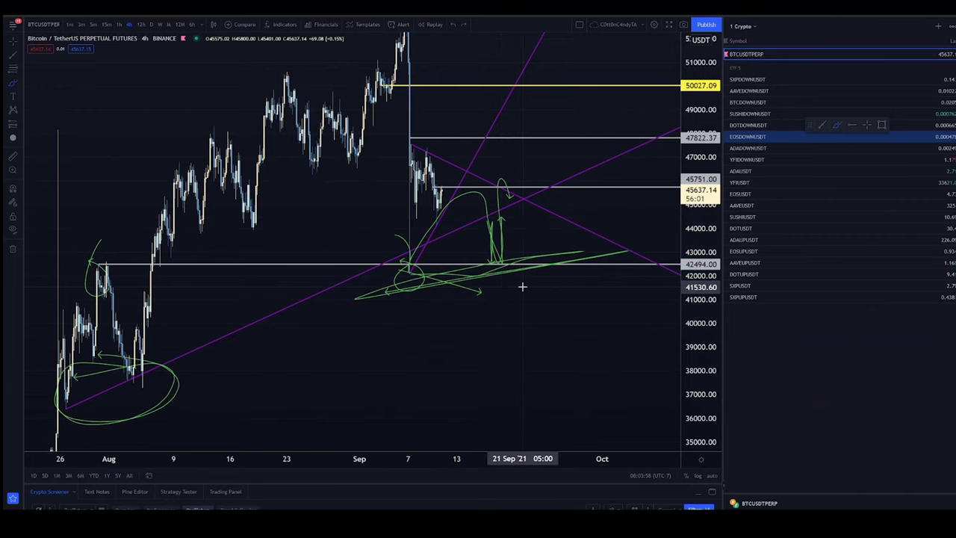
Undo all the green brush marks on the 4-hour chart
key("ctrl+z")
key("ctrl+z")
key("ctrl+z")
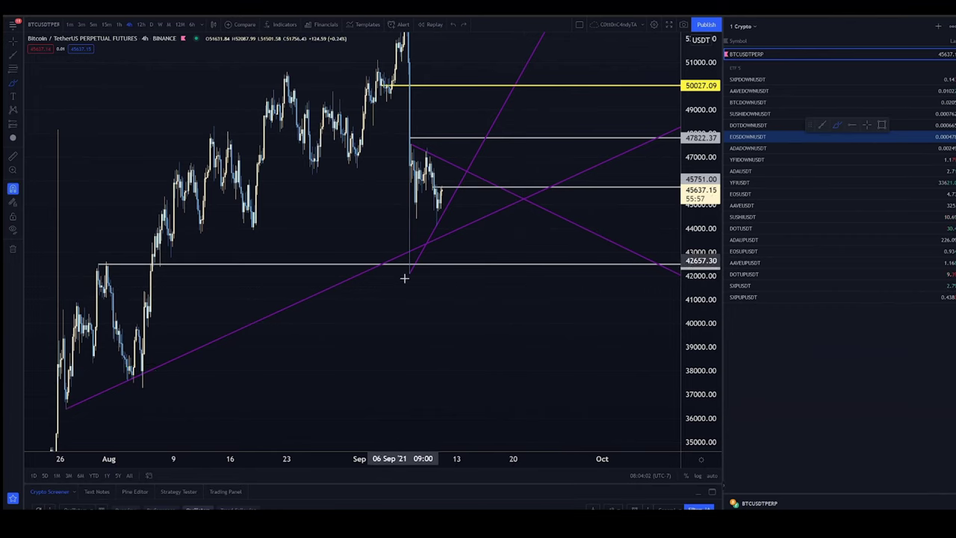
Brush a circle around the trendline's starting lows and a projected dip and recovery after the latest candle, then remove both marks
mouse_move(81, 383)
left_mouse_down()
mouse_move(146, 400)
mouse_move(59, 396)
left_mouse_up()
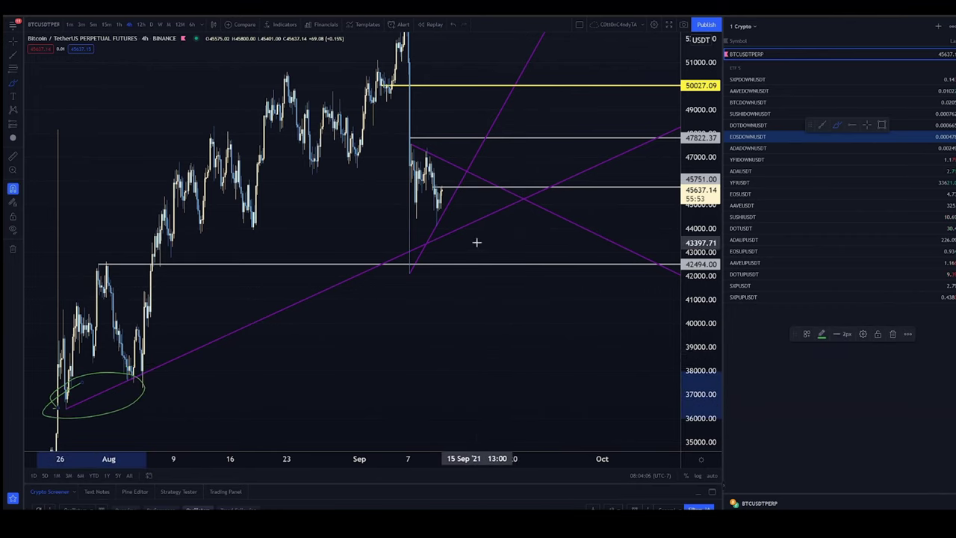
mouse_move(443, 193)
left_mouse_down()
mouse_move(471, 240)
mouse_move(470, 218)
mouse_move(511, 195)
left_mouse_up()
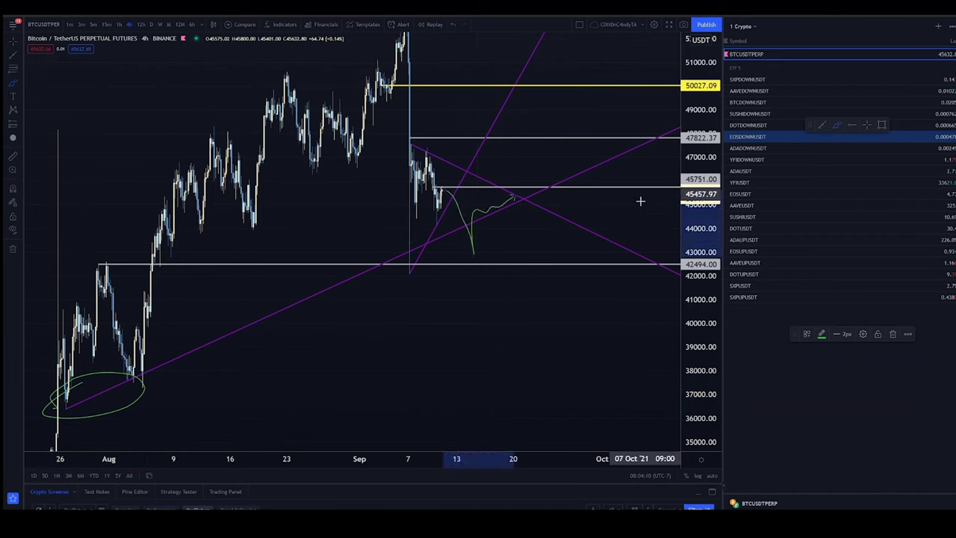
key("Delete")
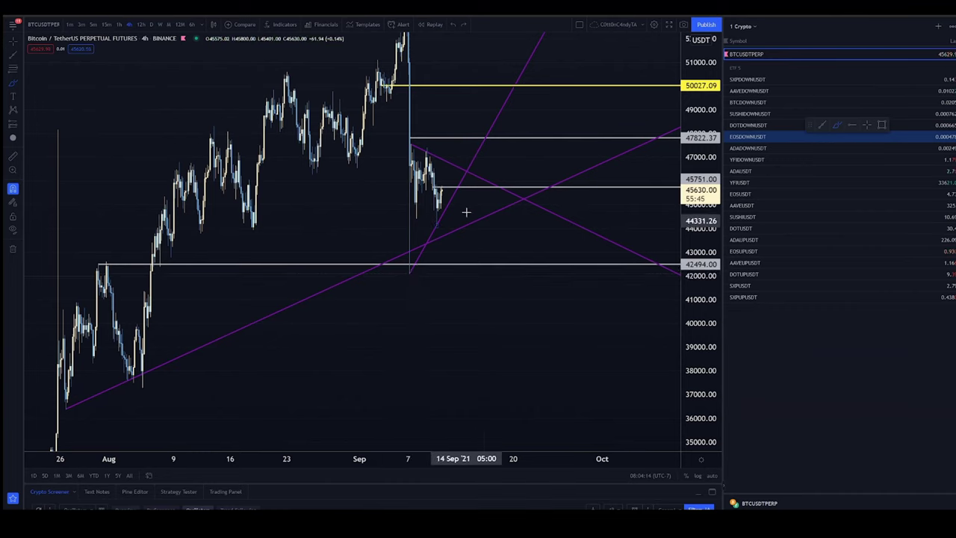
Brush a projected dip and rebound, an arrow from the latest low and a steep drop through 42494.00, then undo these marks
mouse_move(465, 212)
left_mouse_down()
mouse_move(478, 258)
mouse_move(480, 230)
left_mouse_up()
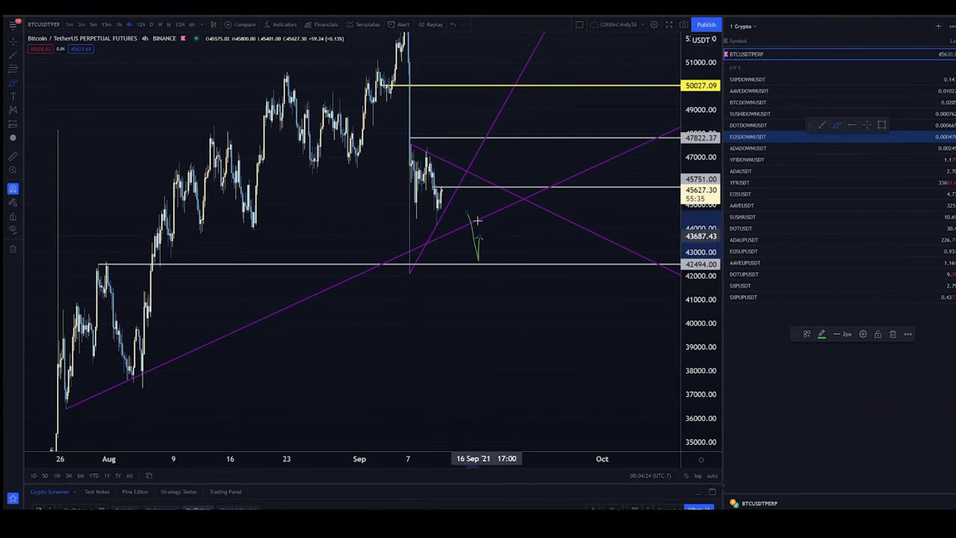
left_click_drag(437, 224, 560, 215)
left_click_drag(484, 225, 536, 449)
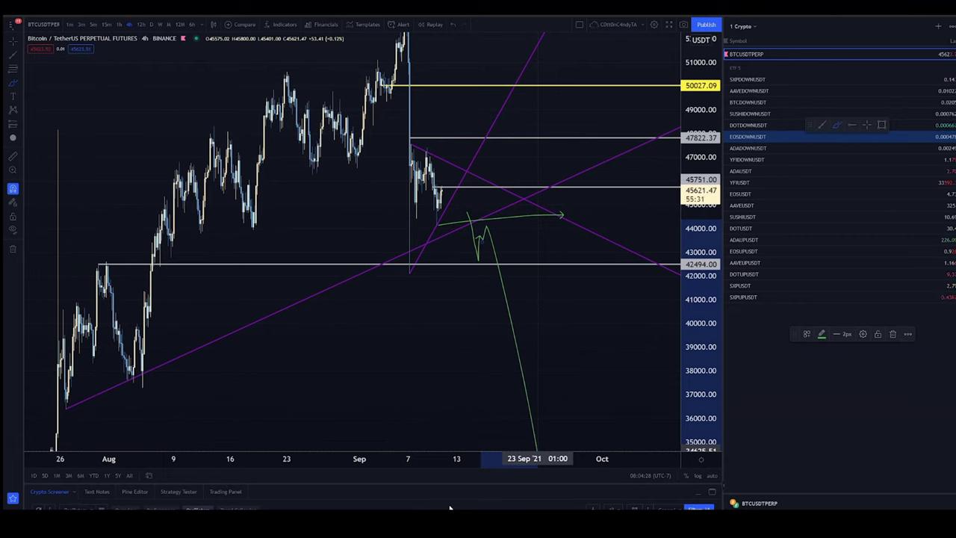
key("ctrl+z")
key("ctrl+z")
key("ctrl+z")
key("ctrl")
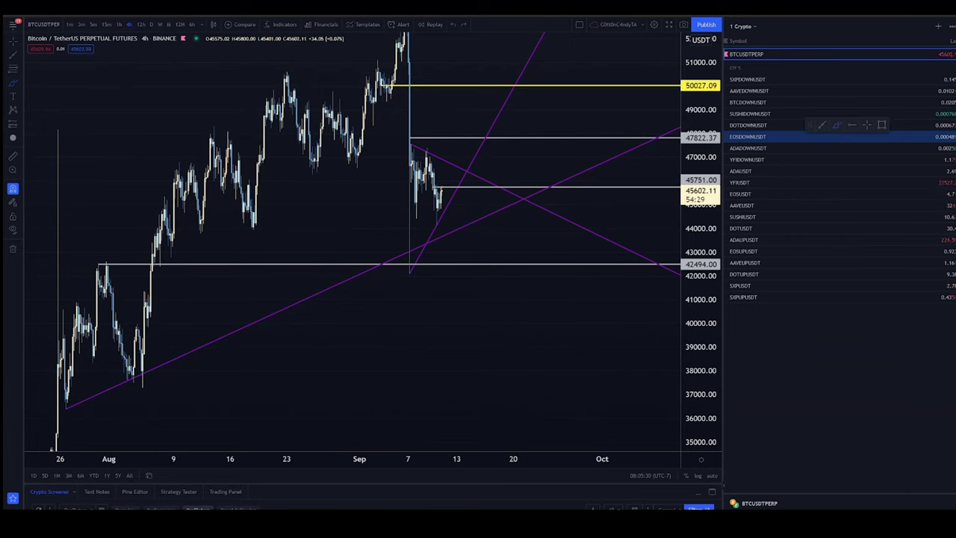
Switch to the daily chart and add a yellow horizontal ray at 39147.47 from the 3 Aug candle
left_click(155, 24)
scroll(254, 284, "up", 3)
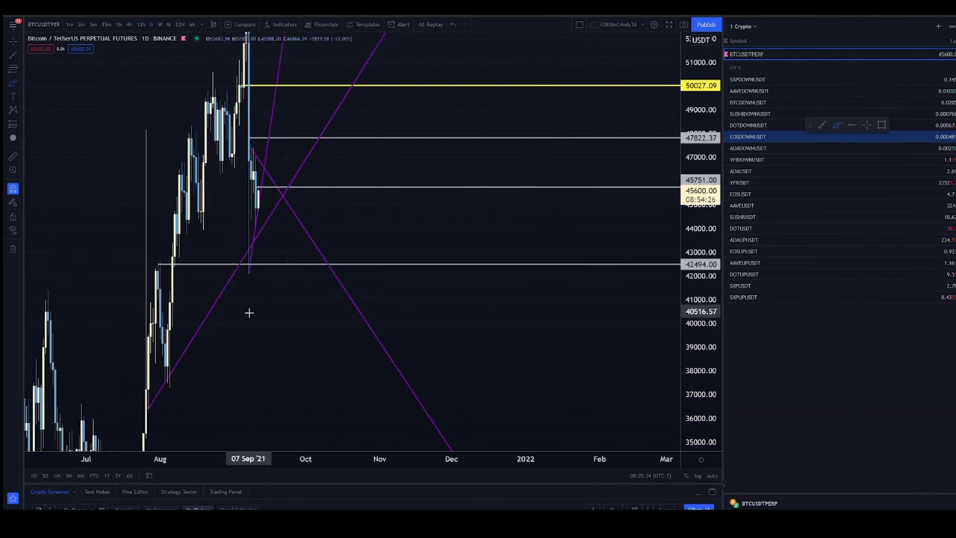
left_click_drag(257, 324, 495, 340)
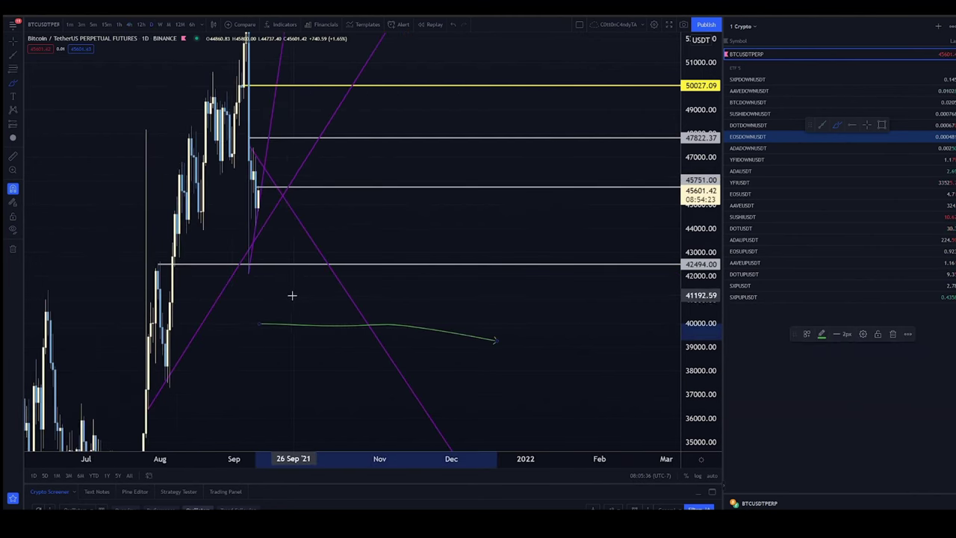
key("Delete")
left_click_drag(167, 260, 228, 269)
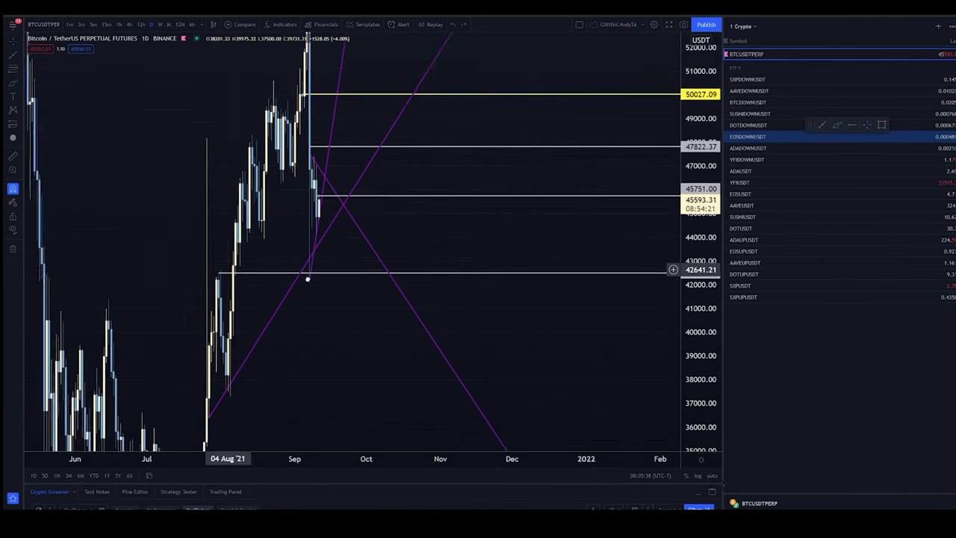
left_click_drag(306, 278, 605, 292)
scroll(395, 337, "up", 5)
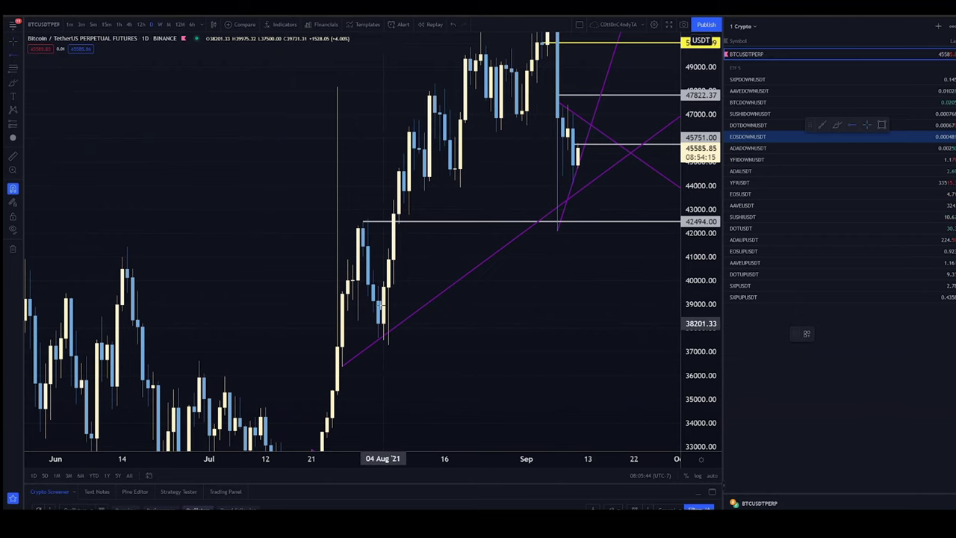
left_click(379, 301)
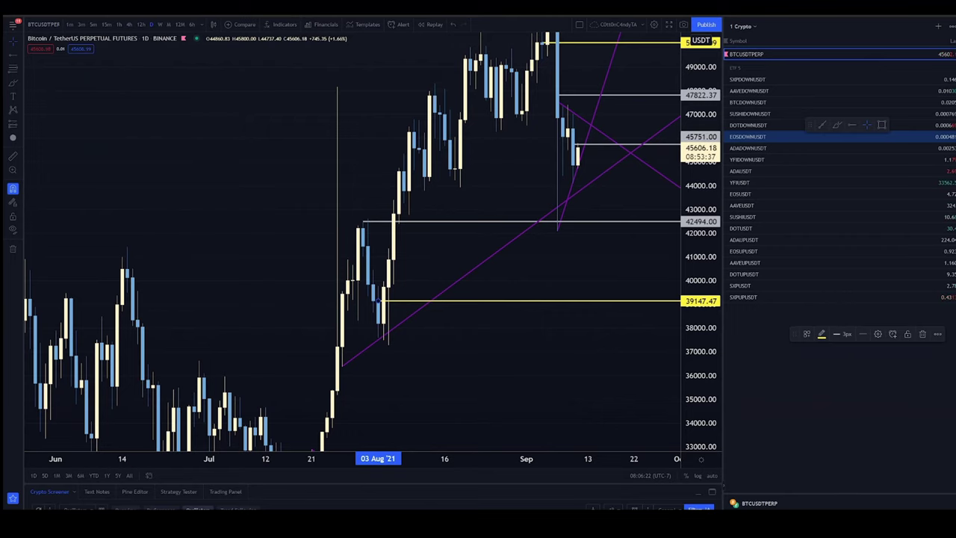
Examine the price action around the September drop on the daily and 1-hour charts
scroll(486, 385, "up", 4)
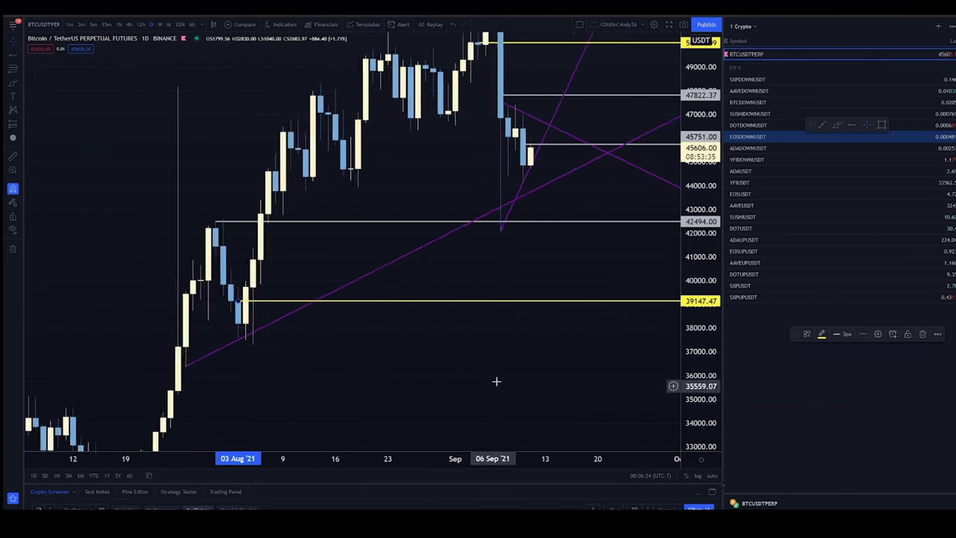
left_click(20, 42)
left_click(37, 56)
left_click_drag(372, 204, 335, 288)
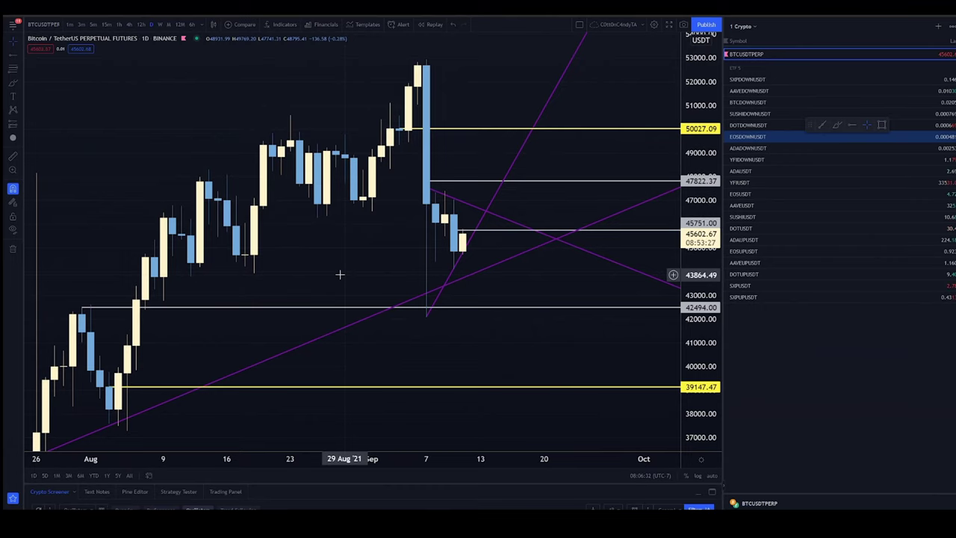
left_click(118, 24)
scroll(448, 224, "down", 6)
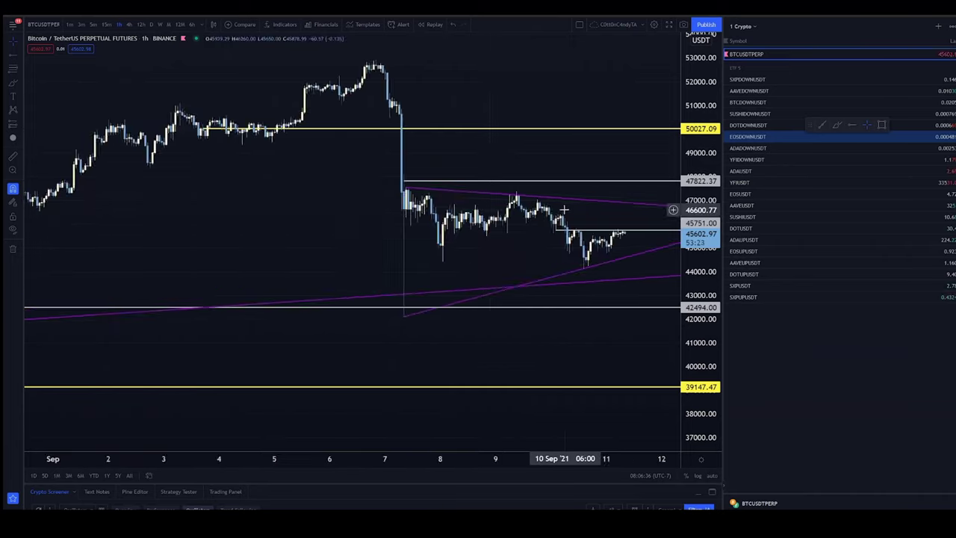
scroll(318, 318, "down", 2)
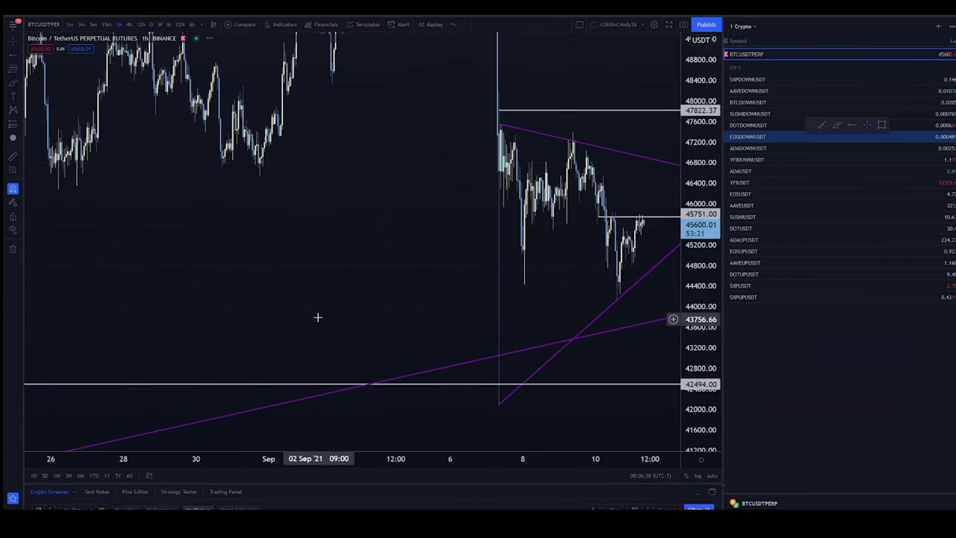
Switch to the 4-hour chart and add a yellow horizontal ray at 44684.26 from the 19 Aug candle
left_click(128, 24)
scroll(224, 292, "up", 3)
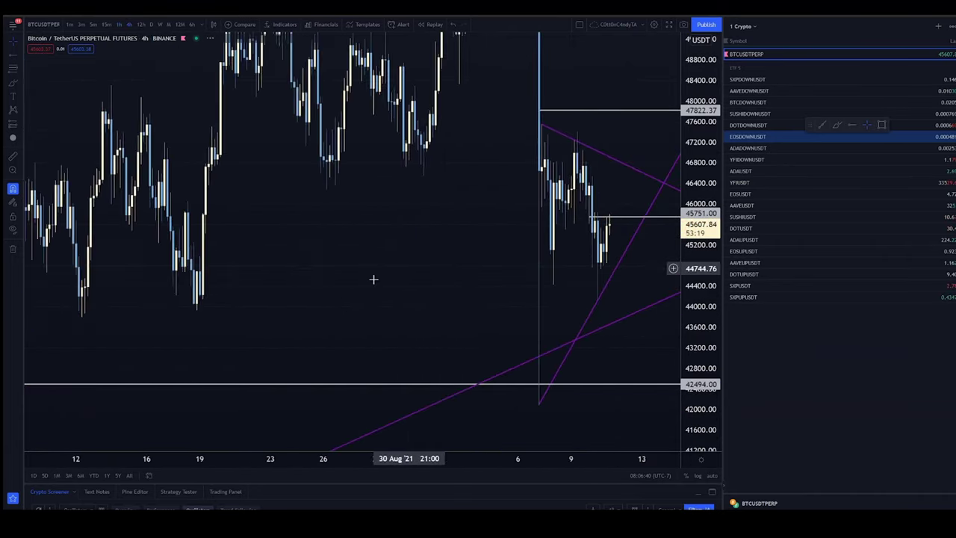
left_click(851, 125)
left_click(153, 272)
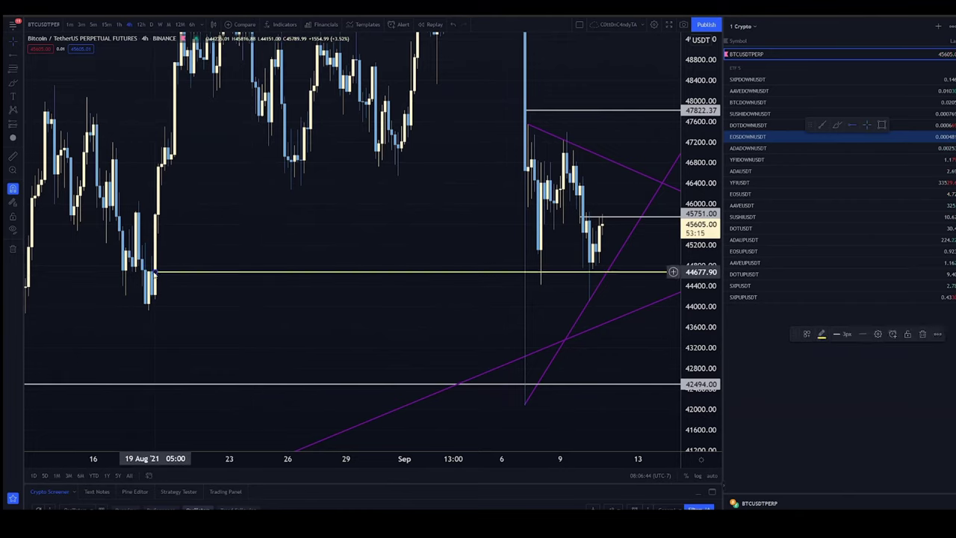
left_click_drag(153, 272, 153, 273)
left_click(153, 274)
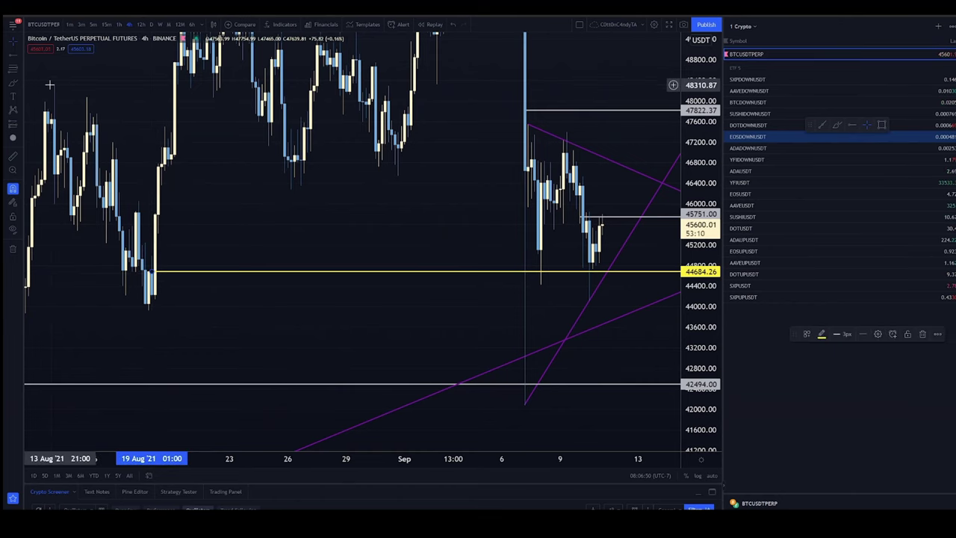
Start bar replay on the 4-hour chart from around 9 Sep and advance it five candles
left_click(435, 25)
left_click(570, 200)
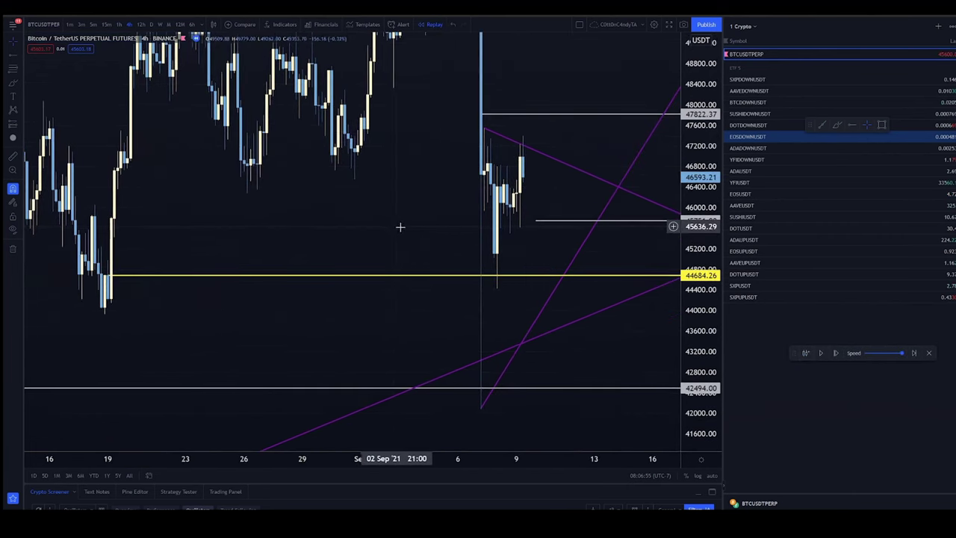
left_click(837, 353)
left_click(837, 353)
left_click(838, 353)
left_click(838, 354)
left_click(837, 355)
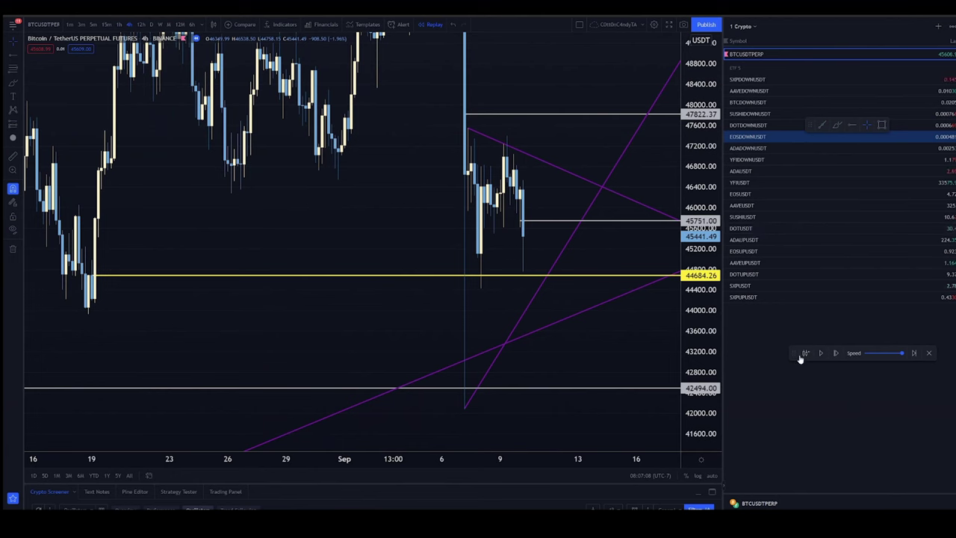
Restart the replay from 10 Sep 01:00, just before the drop through 45751.00, and advance it two candles
left_click(521, 250)
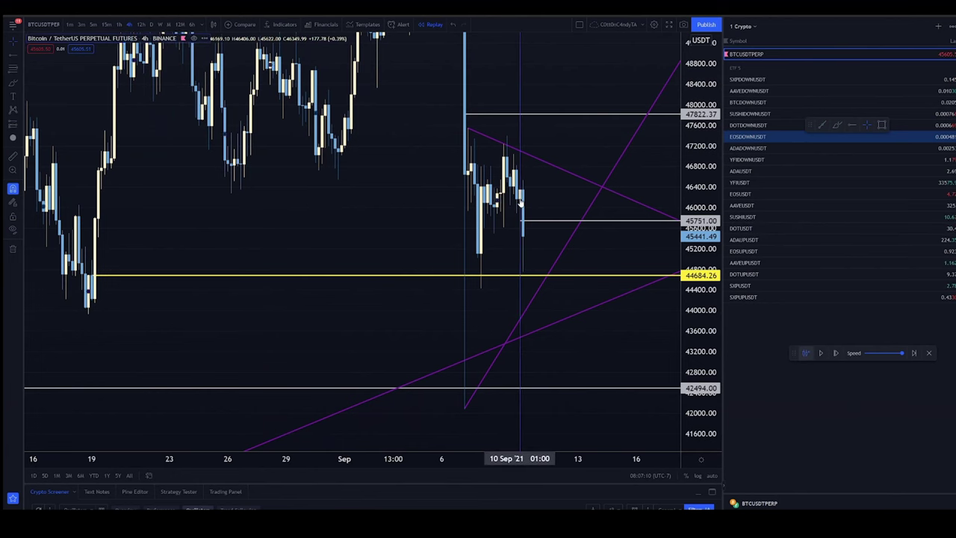
scroll(359, 243, "left", 3)
scroll(358, 243, "right", 6)
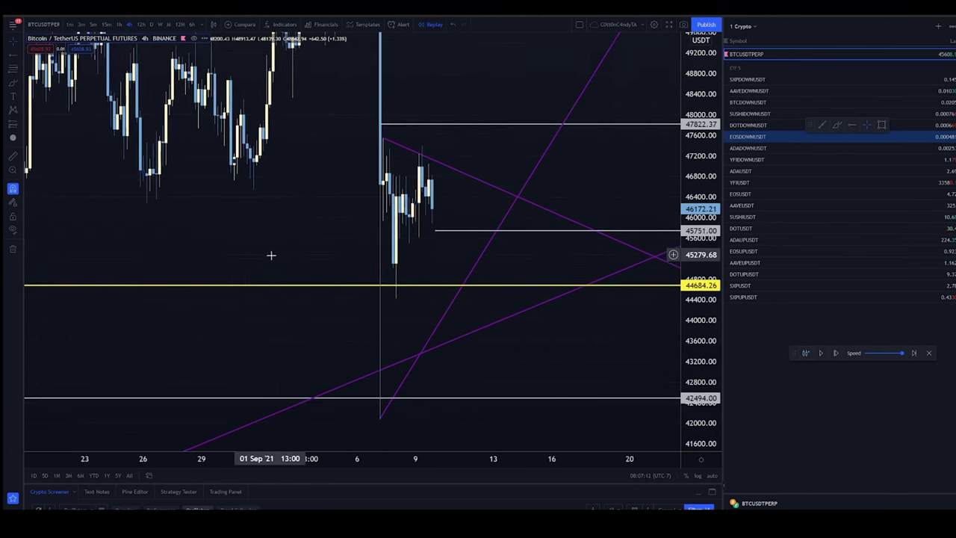
scroll(227, 289, "left", 2)
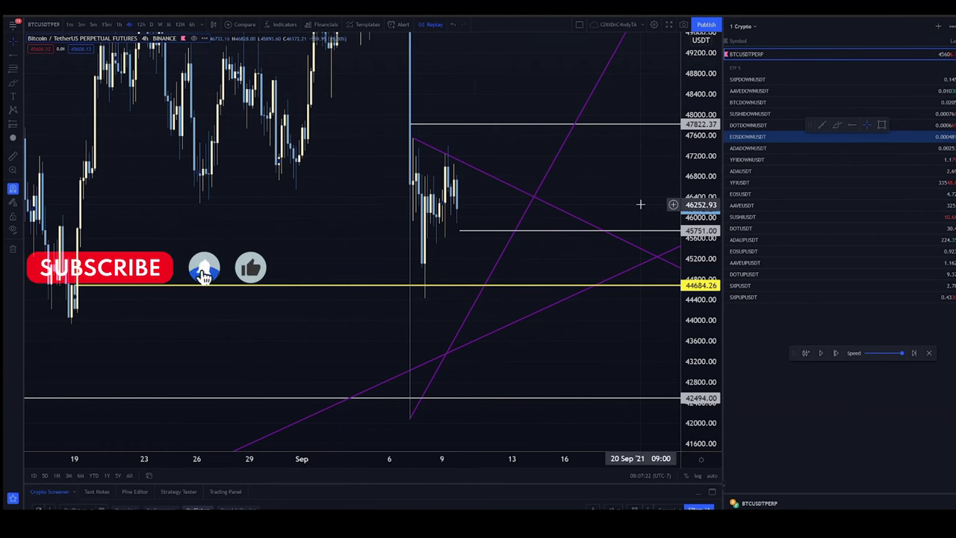
left_click(837, 354)
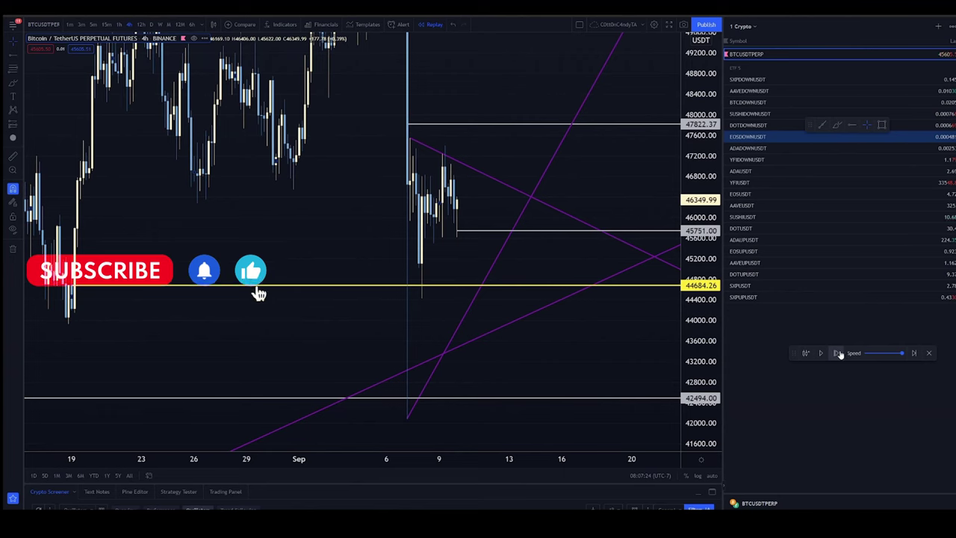
left_click(837, 354)
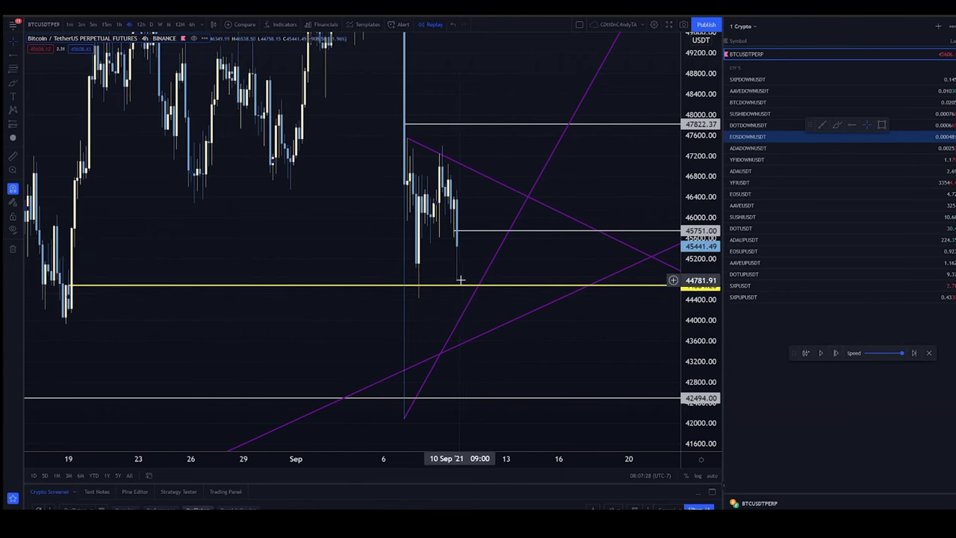
Switch the replay to the daily chart and add a horizontal ray at 43938.38 from the 19 Aug candle's low
scroll(334, 312, "down", 2)
scroll(334, 313, "down", 2)
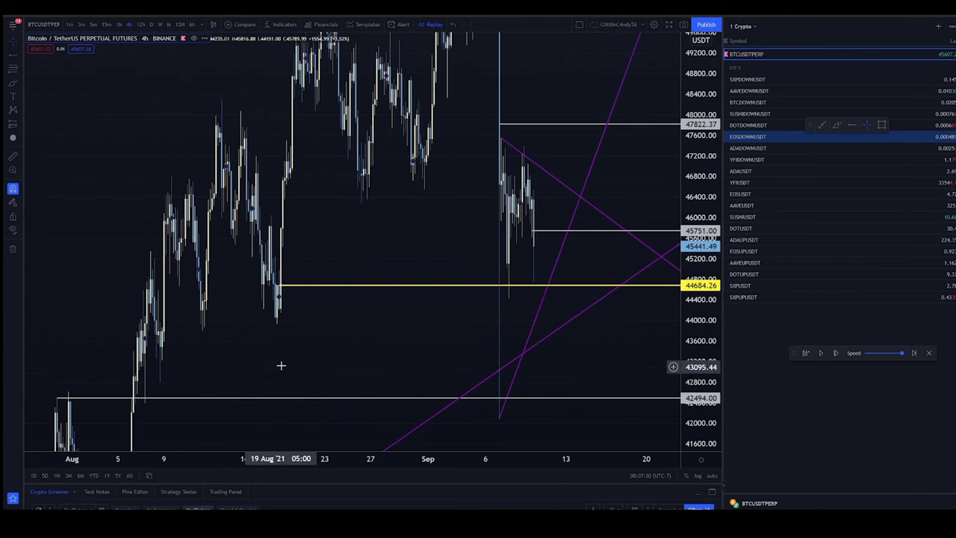
left_click_drag(313, 372, 345, 321)
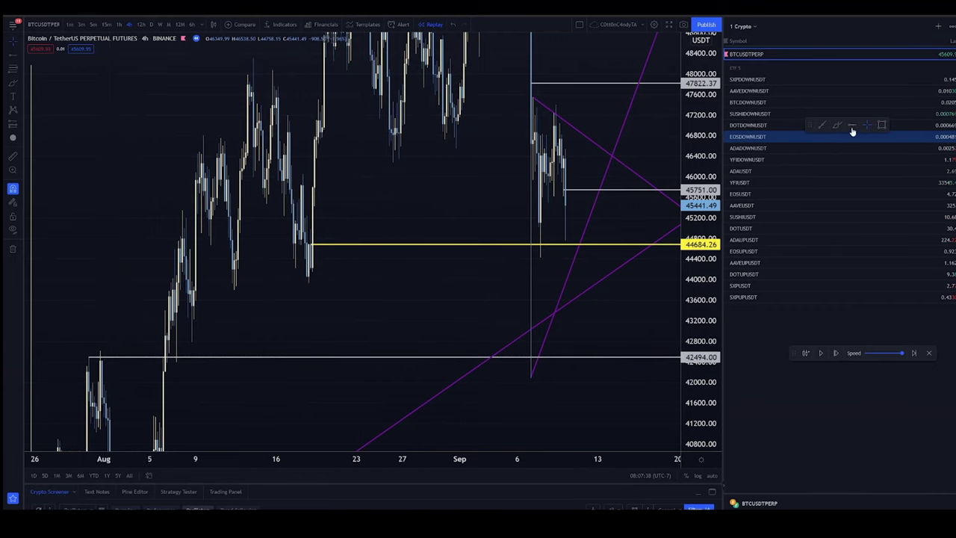
left_click(151, 24)
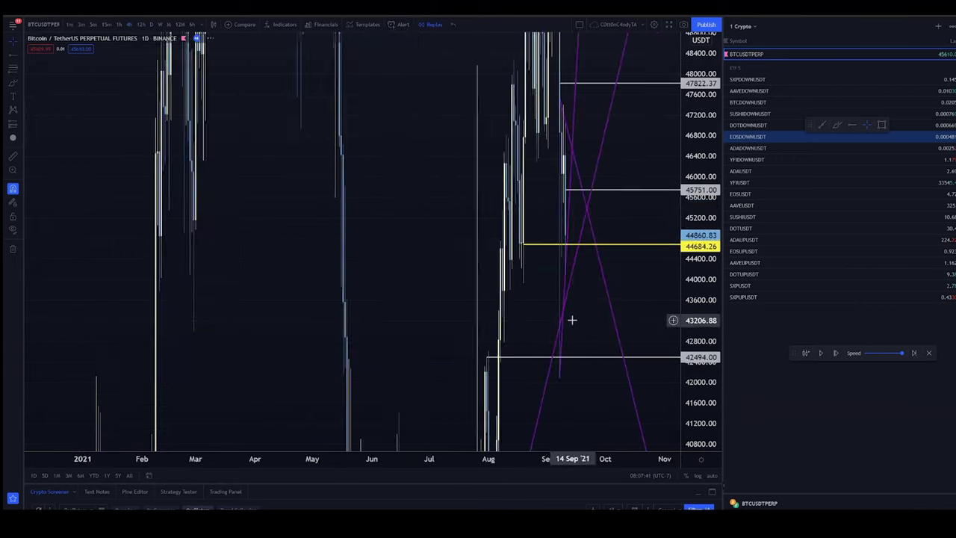
scroll(471, 322, "up", 2)
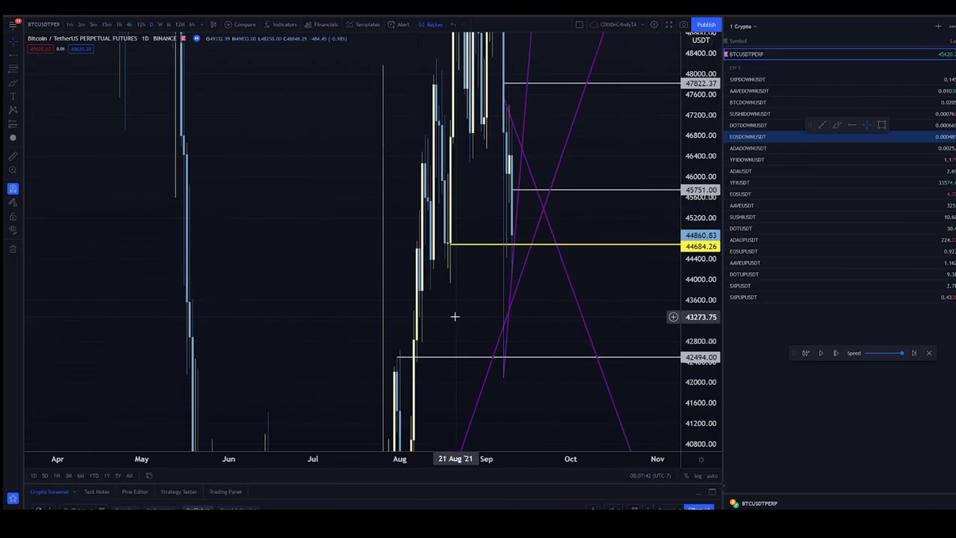
scroll(452, 317, "up", 1)
scroll(403, 317, "up", 1)
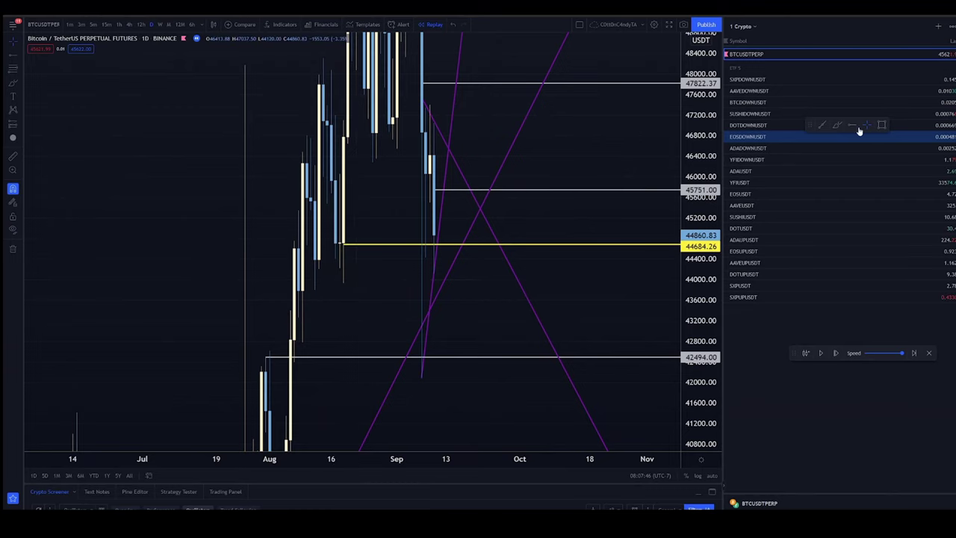
left_click(344, 281)
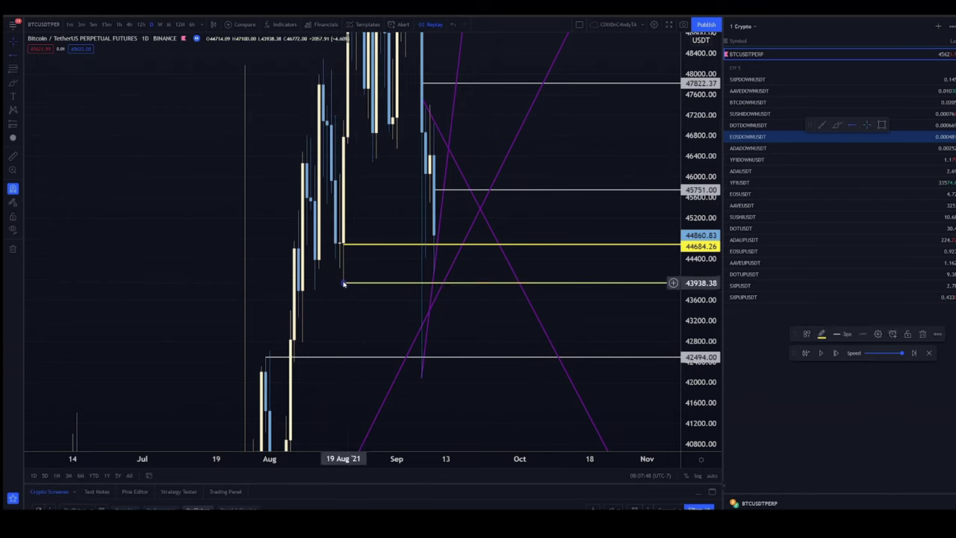
Switch to the 4-hour chart and move the lowest yellow ray to 44151.00 at the 19 Aug 05:00 candle
left_click(132, 24)
scroll(196, 239, "down", 4)
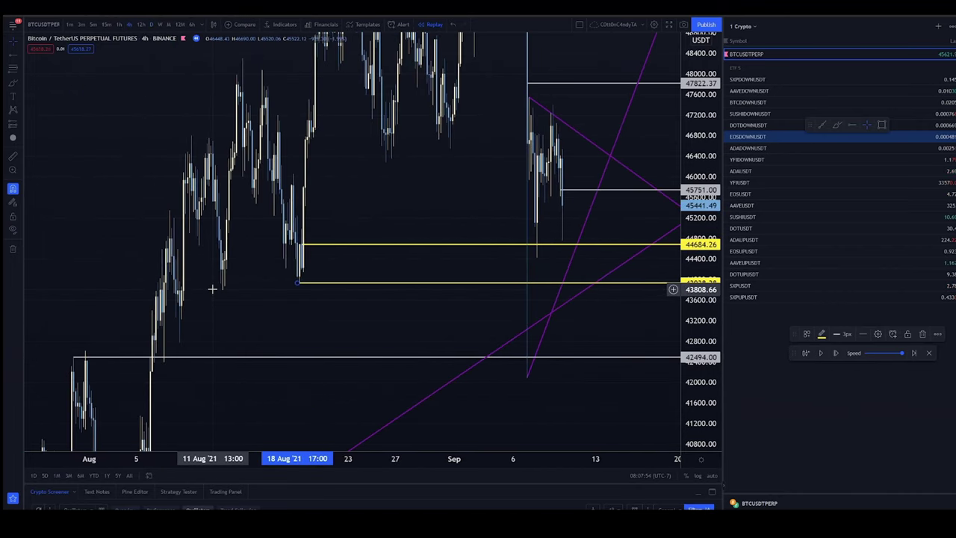
mouse_move(296, 284)
left_mouse_down()
mouse_move(181, 294)
mouse_move(299, 285)
mouse_move(303, 274)
left_mouse_up()
Return to the daily chart and add another horizontal ray at 43938.38 from the 19 Aug wick low
left_click(151, 24)
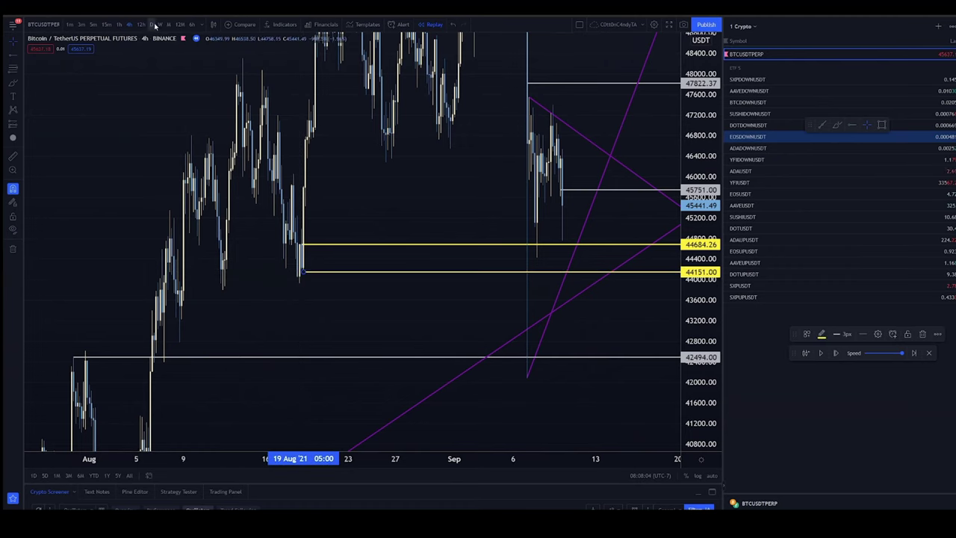
scroll(514, 232, "up", 2)
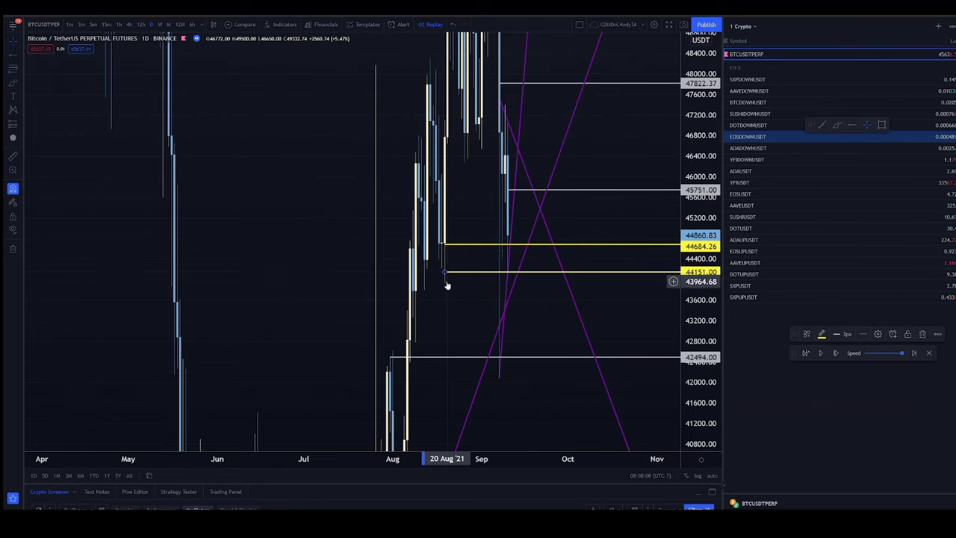
left_click(857, 125)
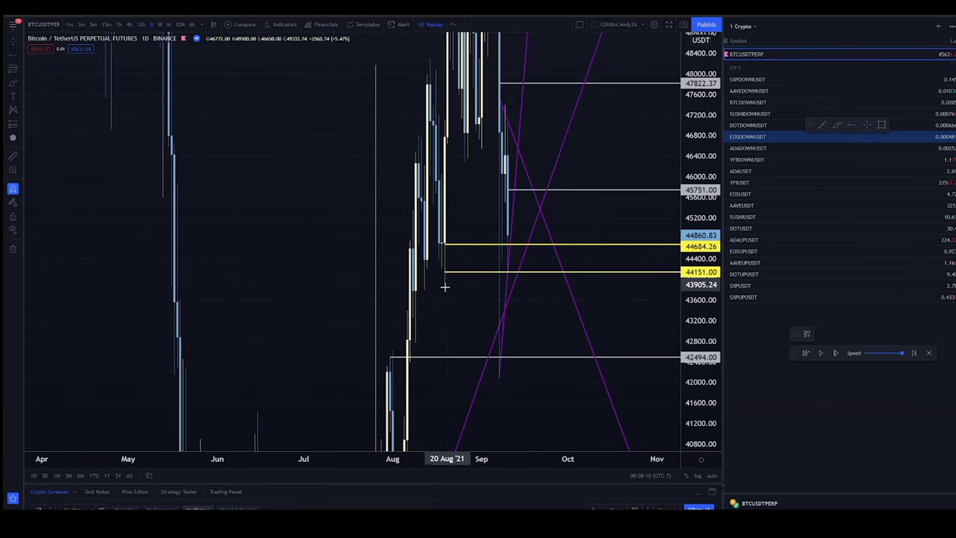
left_click(452, 283)
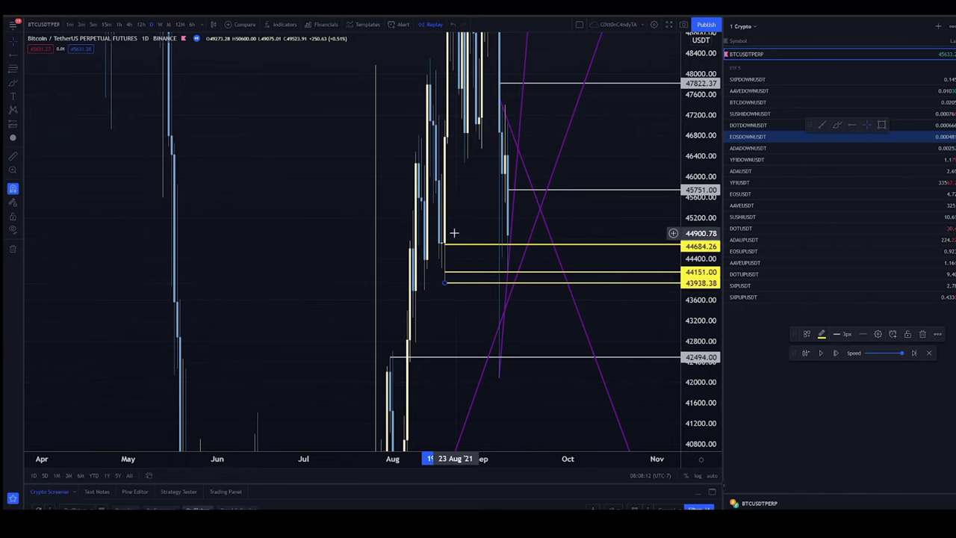
Recolour the horizontal ray at 43938.38 from yellow to red
left_click(454, 247)
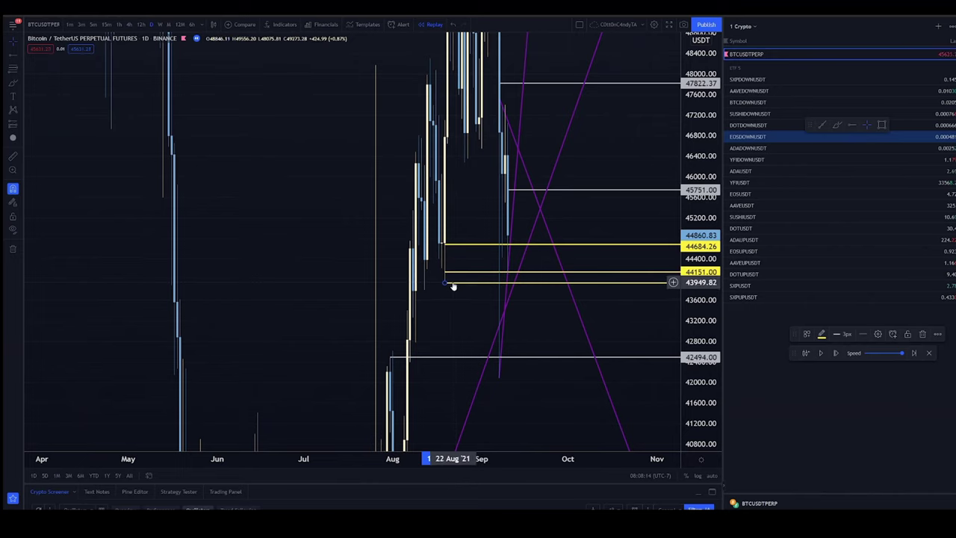
double_click(453, 282)
left_click(465, 259)
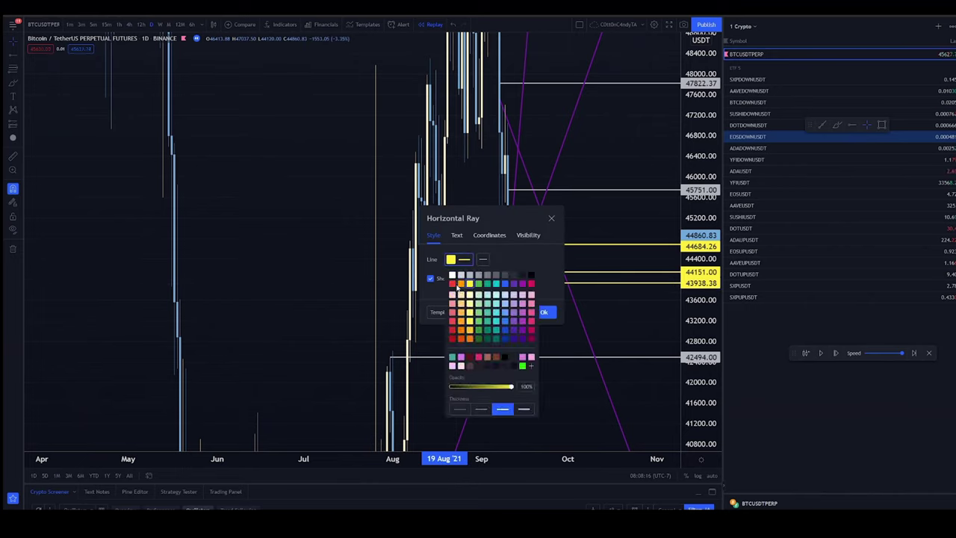
left_click(452, 284)
left_click(546, 312)
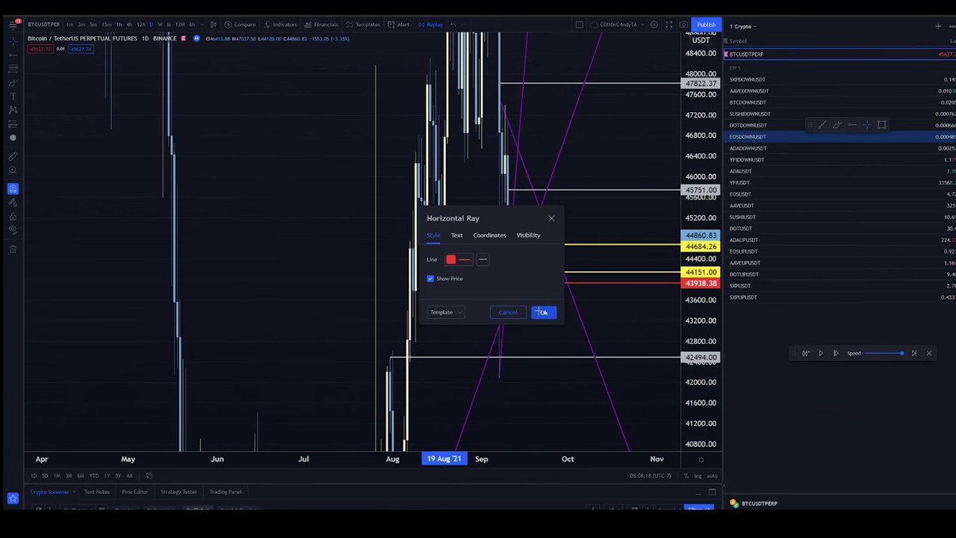
left_click(545, 311)
On the 4-hour chart, draw a trend line from the 8 Sep 01:00 low at 44431.00 to the 10 Sep 05:00 low at 44758.15
left_click(131, 25)
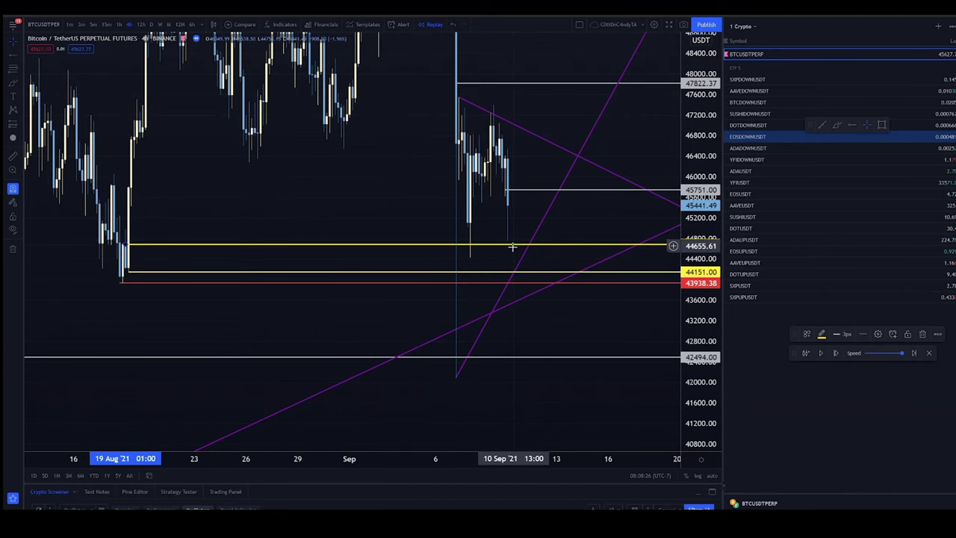
left_click(471, 265)
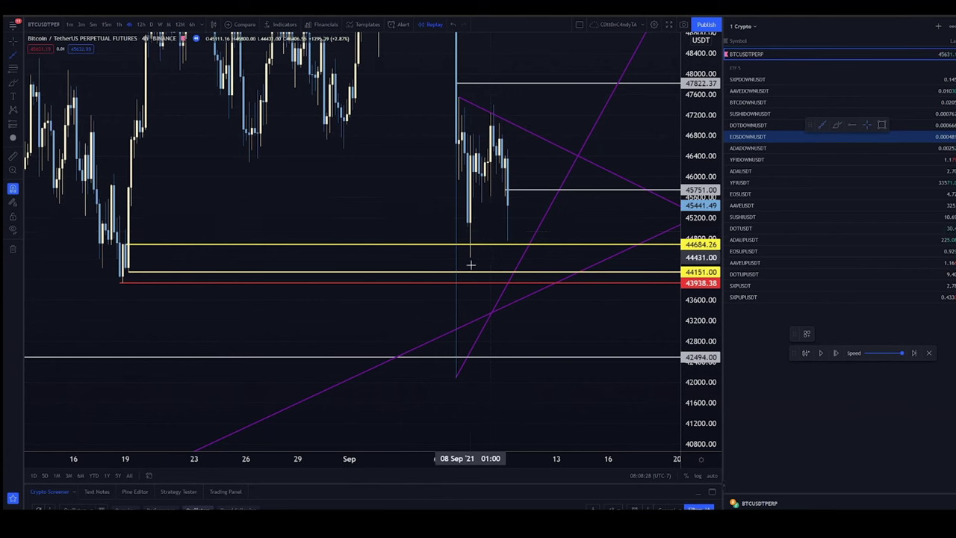
left_click_drag(471, 257, 507, 240)
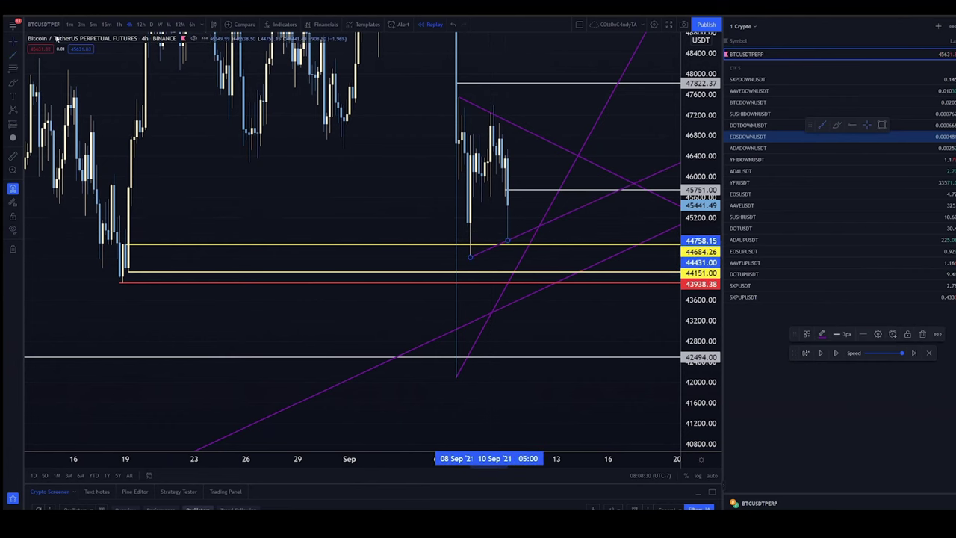
Switch to the 5-minute chart and play the replay until price drops to the yellow 44151.00 ray
left_click(91, 25)
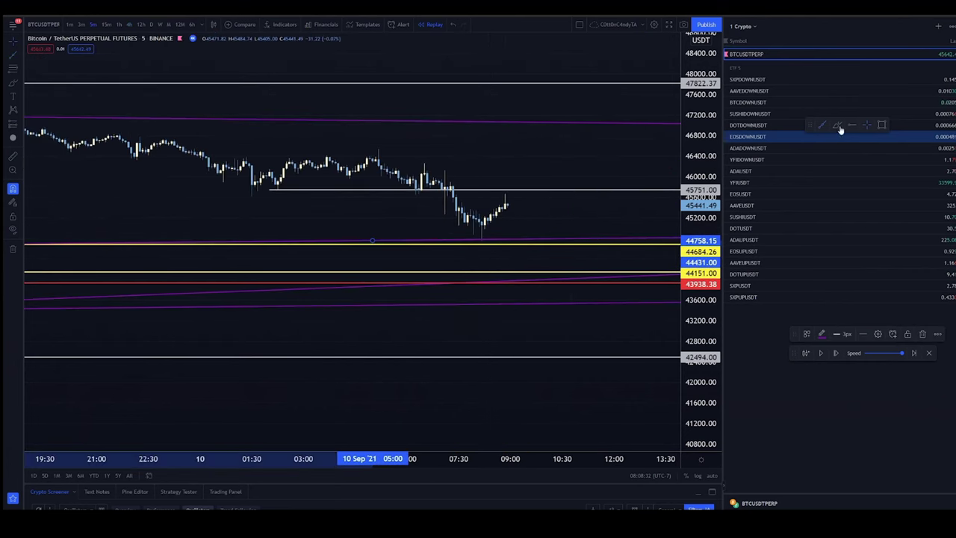
scroll(601, 297, "down", 3)
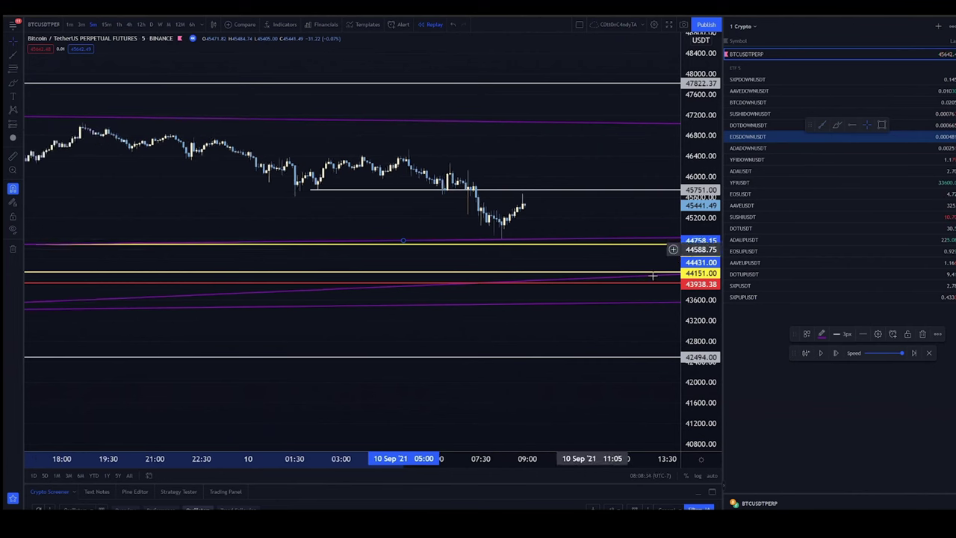
left_click_drag(508, 321, 414, 262)
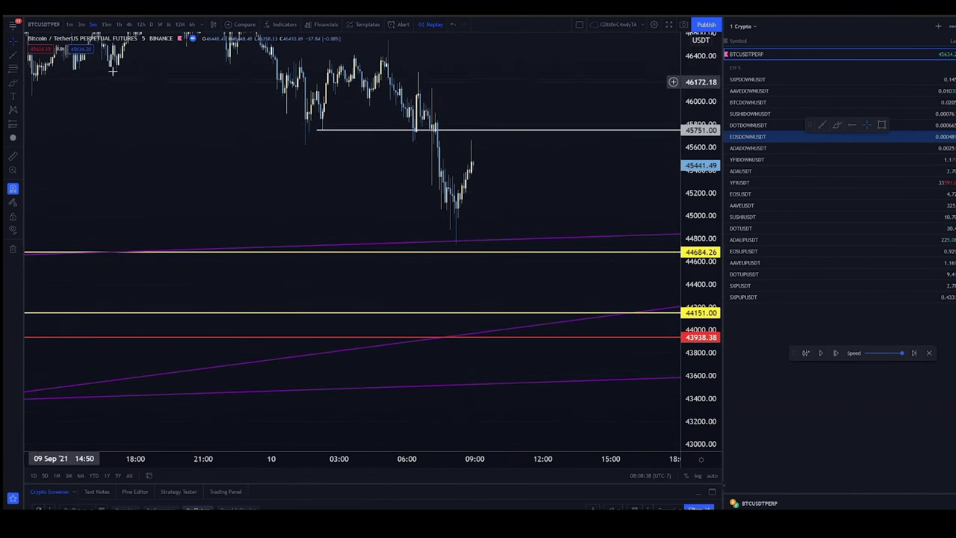
left_click(824, 354)
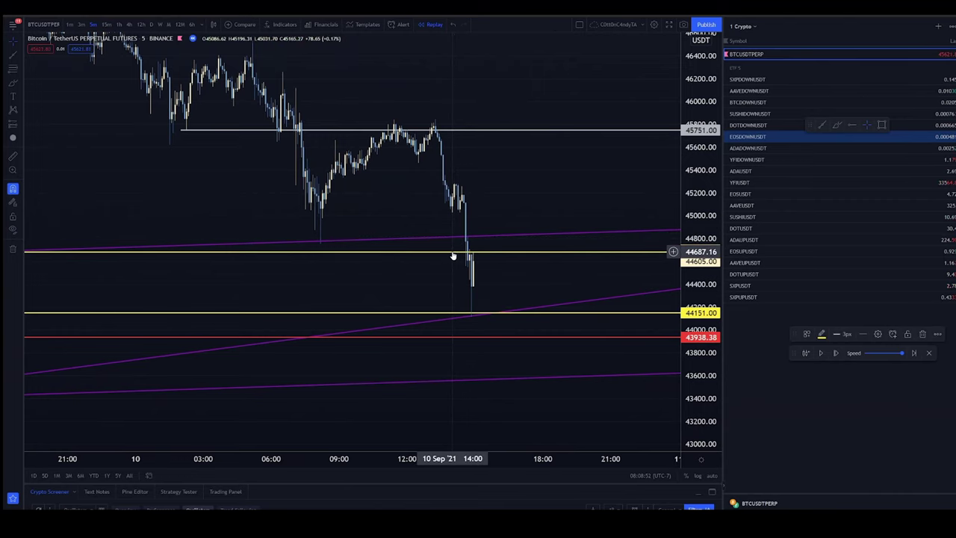
scroll(453, 256, "down", 3)
key("Delete")
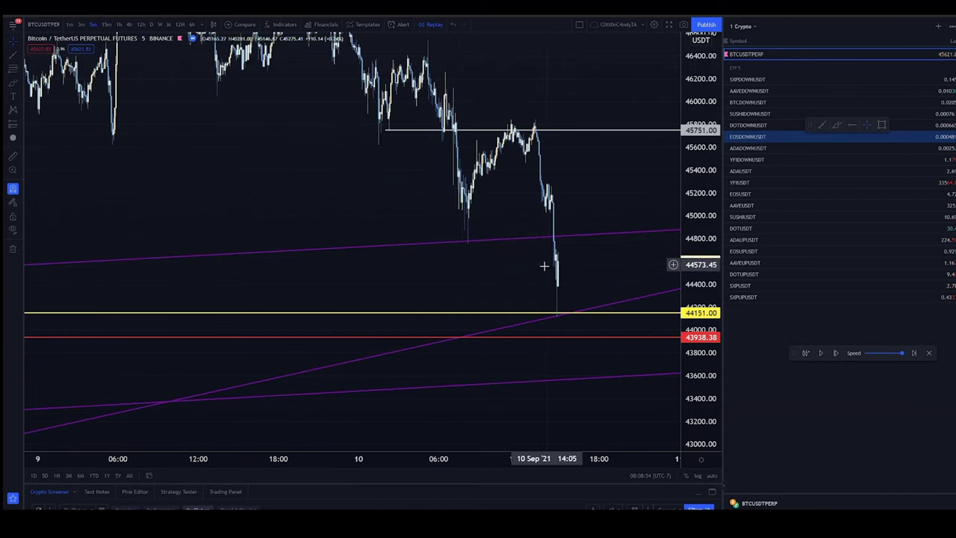
scroll(623, 98, "up", 1)
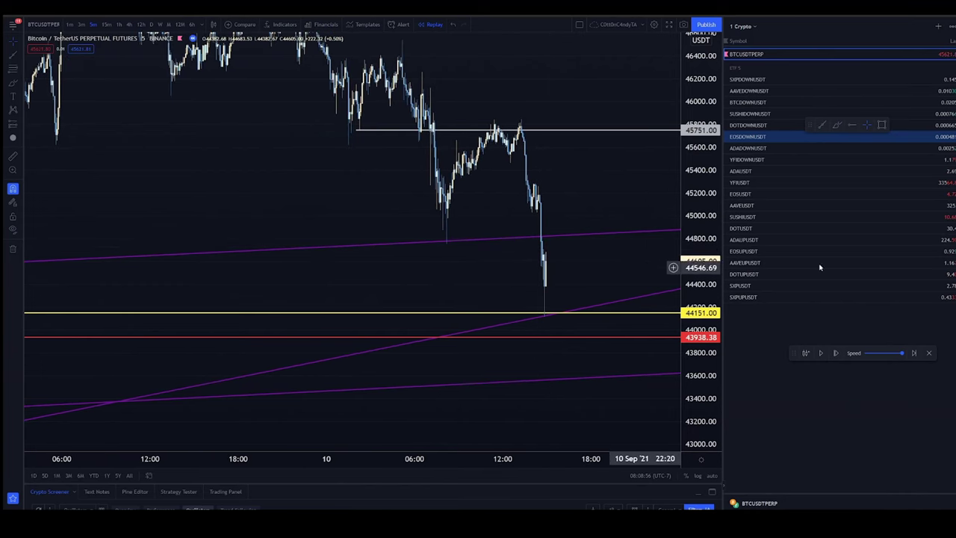
key("ctrl+z")
Restart the replay from about 14:30 on 10 Sep, before the drop through 44684.26, and switch to the 1-minute chart
left_click(806, 354)
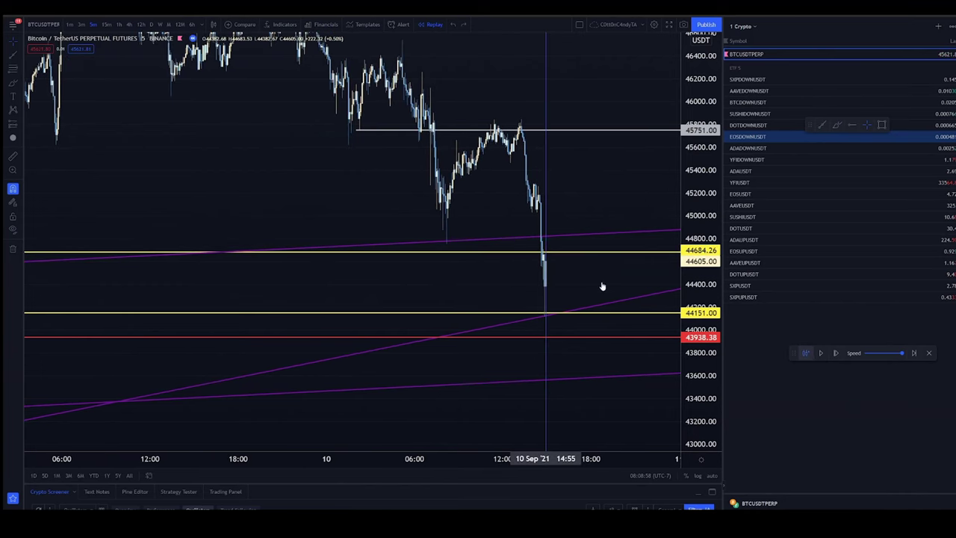
left_click(552, 225)
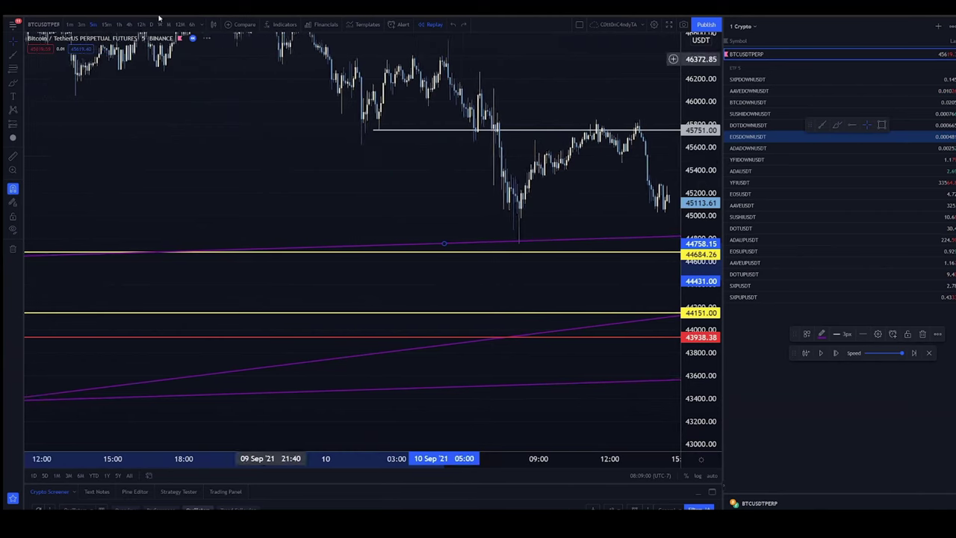
left_click(69, 24)
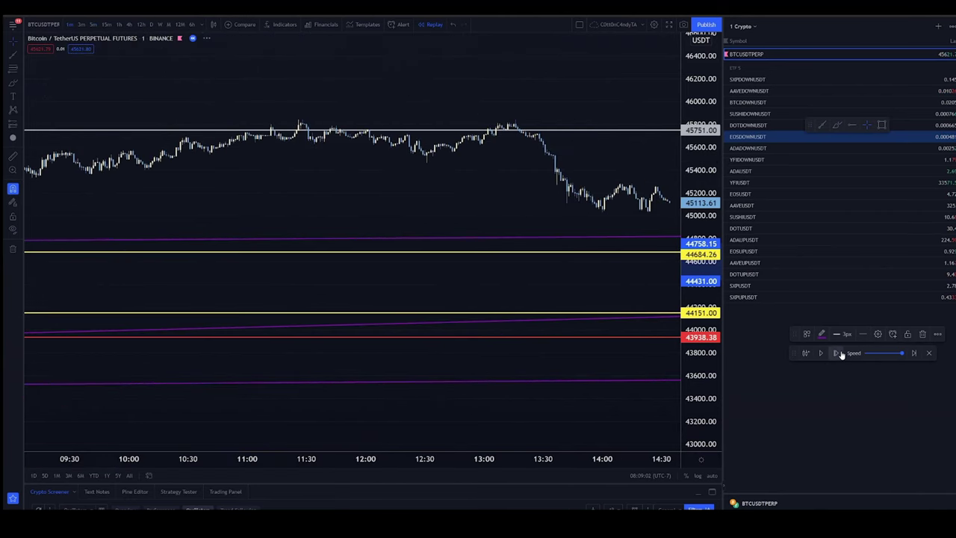
Advance the 1-minute replay candle by candle through the first reaction at the 44684.26 ray
left_click(842, 356)
left_click(842, 356)
left_click(842, 355)
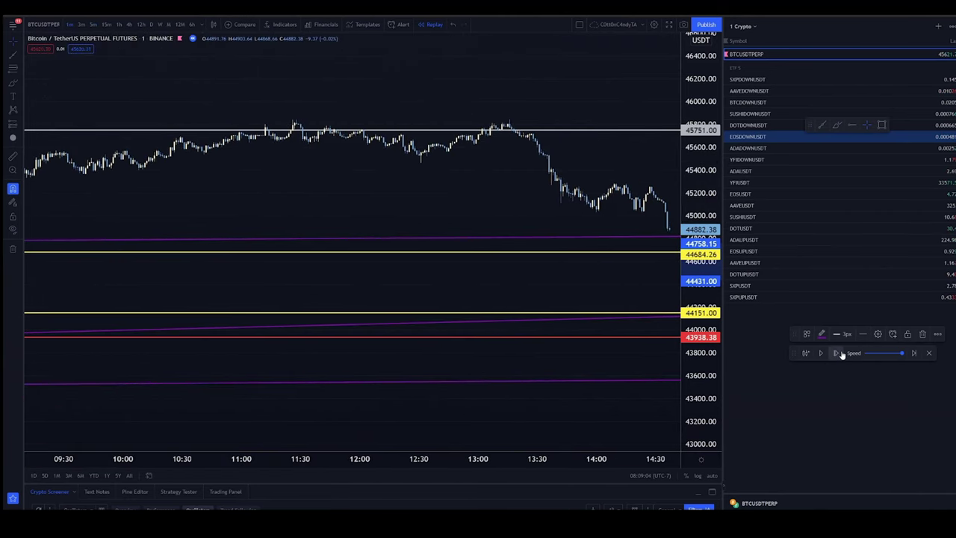
left_click(843, 356)
left_click_drag(602, 288, 503, 284)
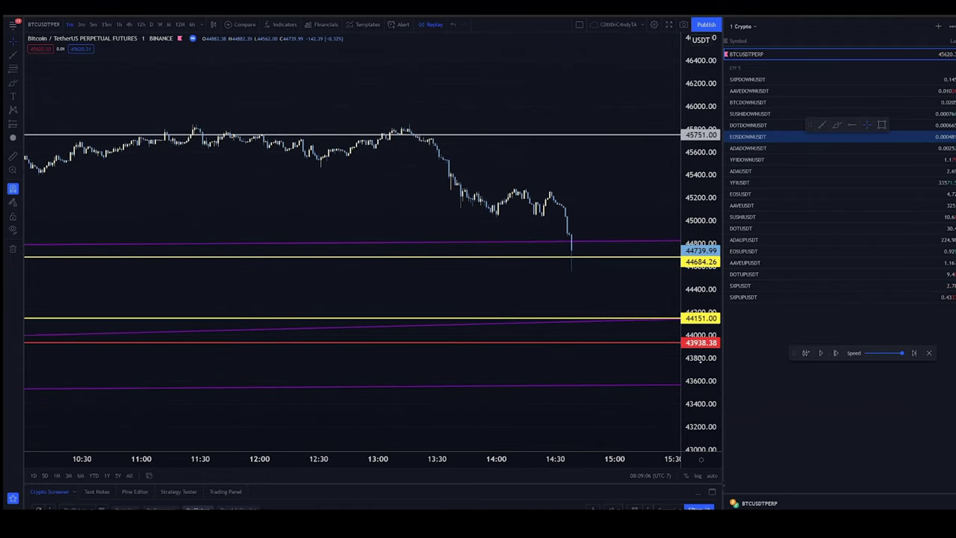
left_click(838, 354)
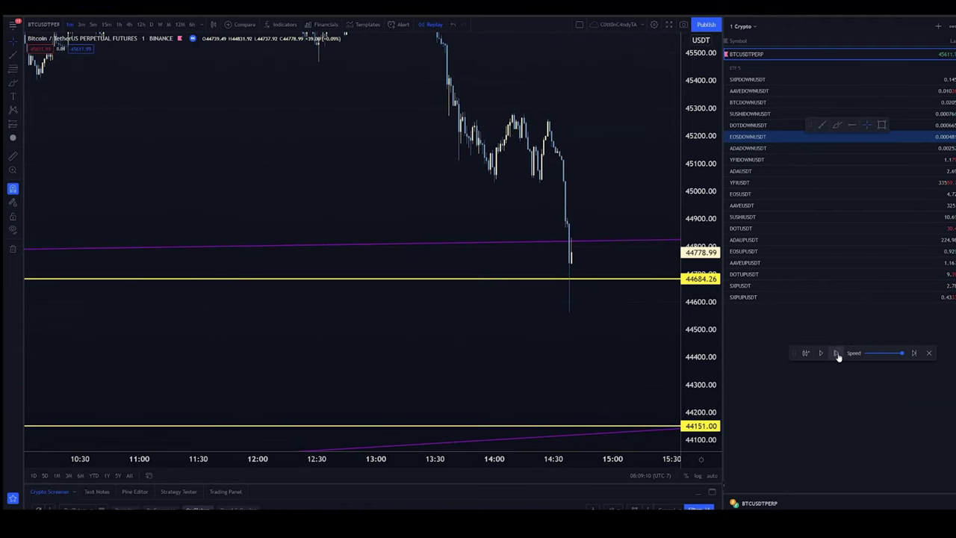
left_click(835, 354)
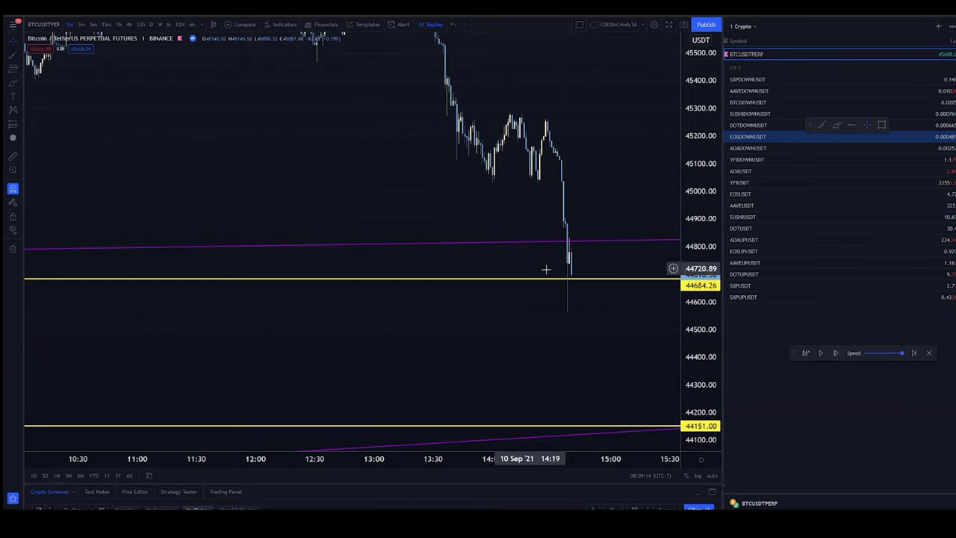
Delete the yellow ray at 44684.26 and advance the 1-minute replay several more candles
scroll(575, 273, "down", 3)
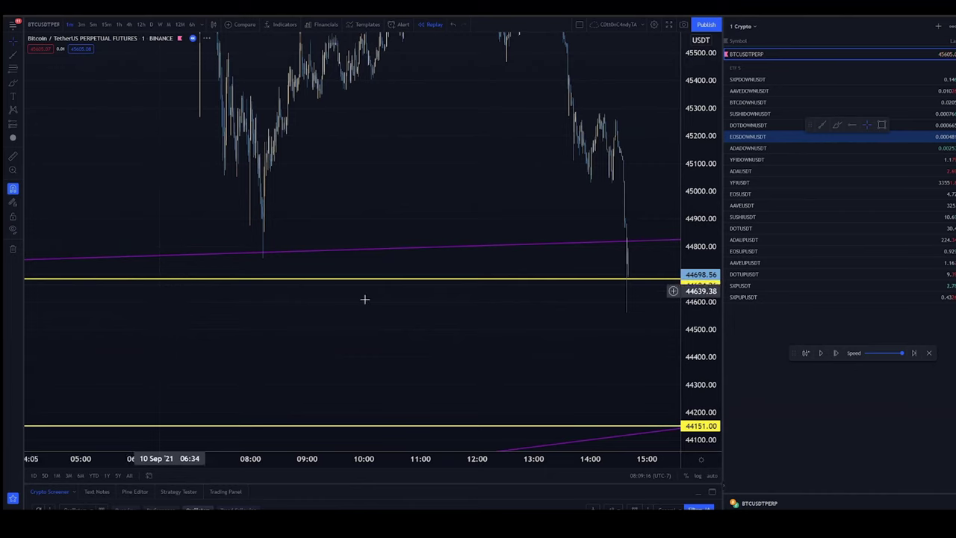
scroll(571, 280, "up", 3)
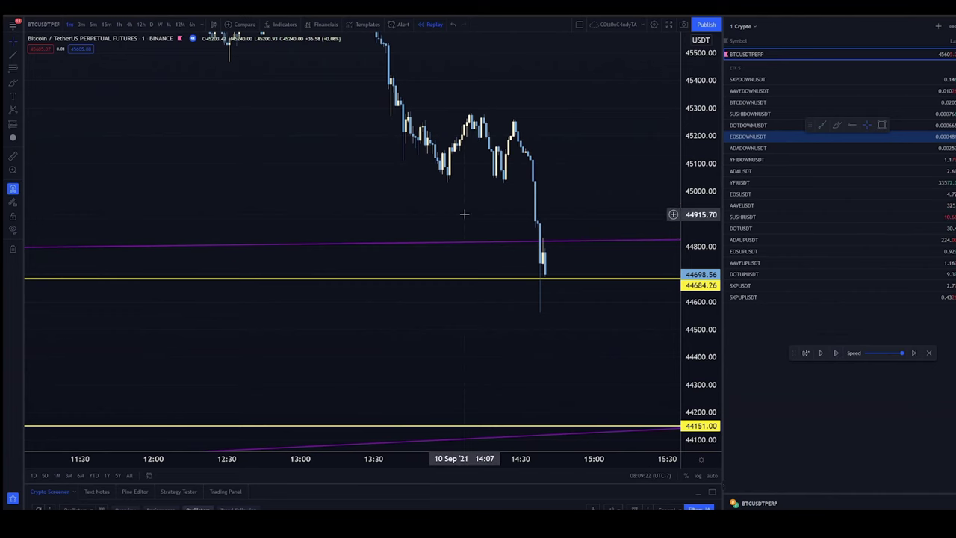
scroll(469, 211, "down", 5)
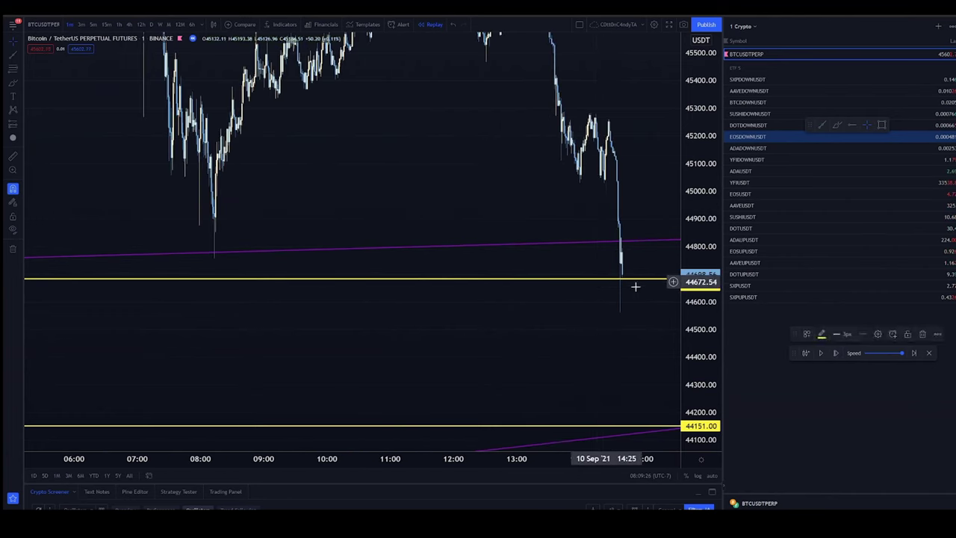
left_click(836, 354)
left_click(835, 354)
left_click(835, 354)
left_click(836, 354)
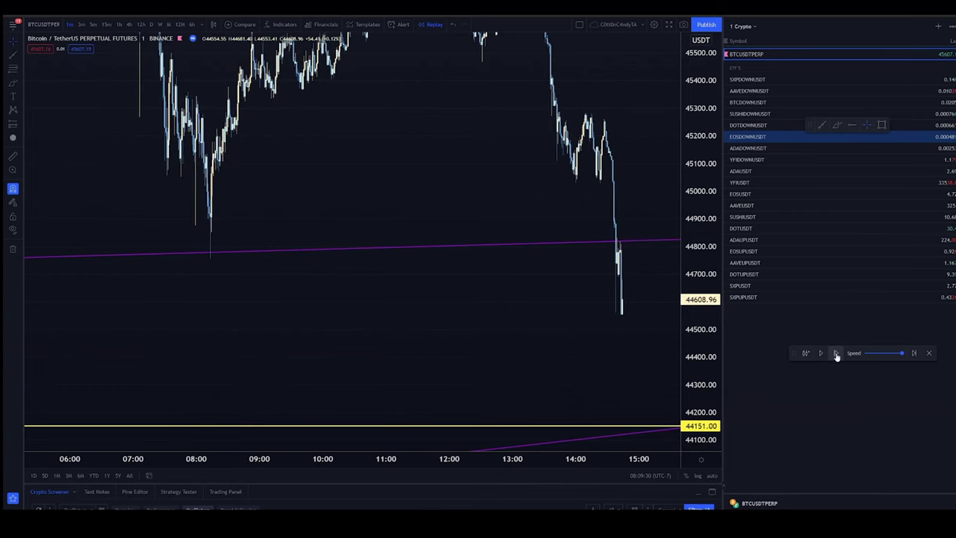
left_click(835, 354)
left_click(836, 354)
left_click(836, 354)
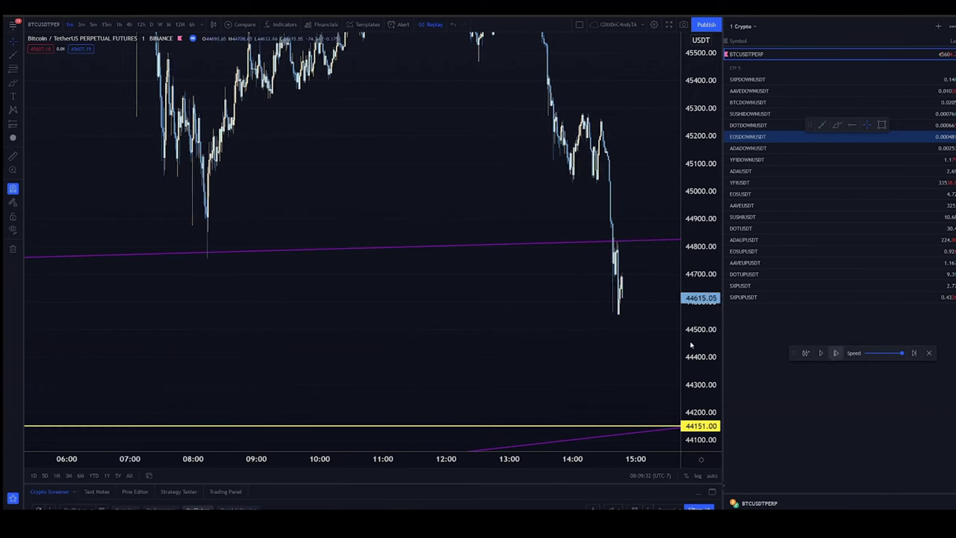
Switch to the 5-minute chart and examine the rays and trend lines below price, down to the 42494.00 level
left_click(92, 24)
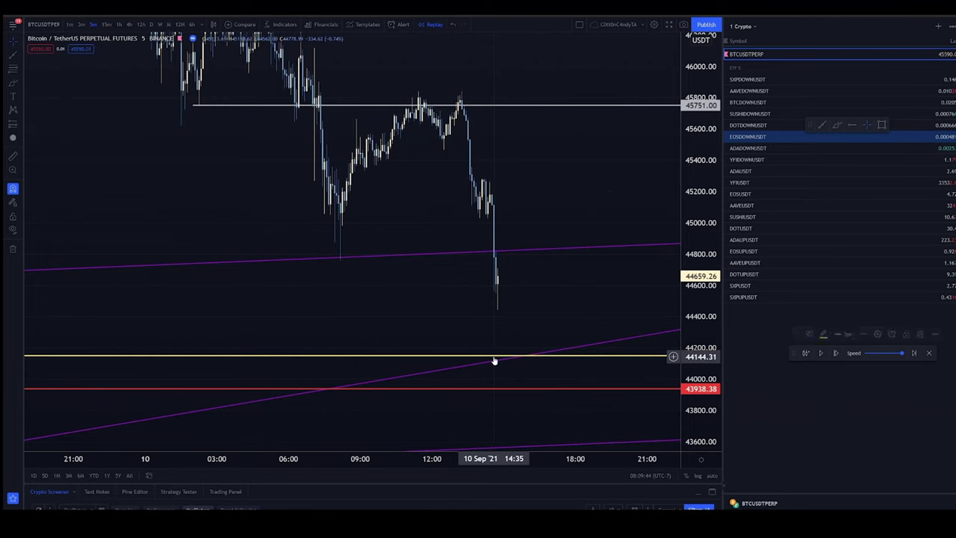
left_click_drag(501, 403, 527, 311)
scroll(531, 320, "down", 5)
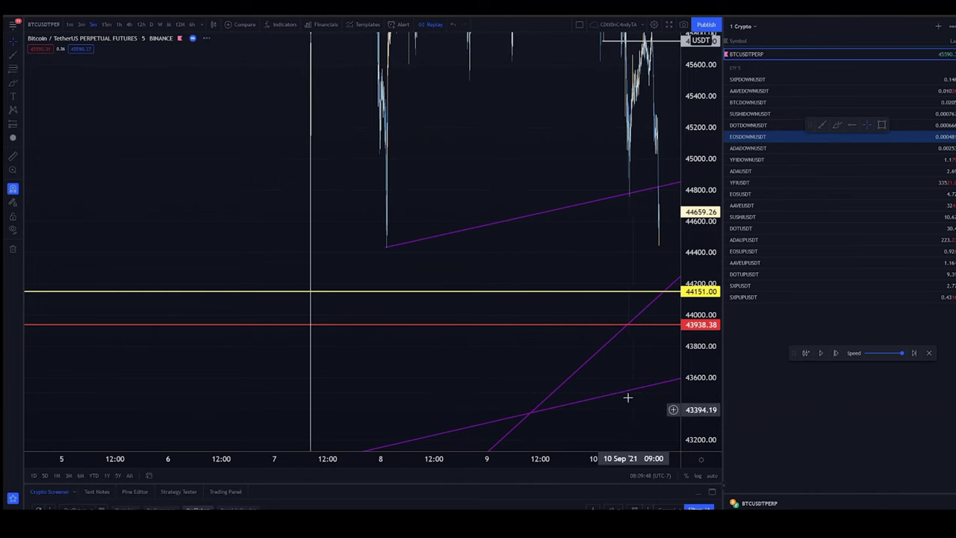
left_click_drag(627, 398, 414, 248)
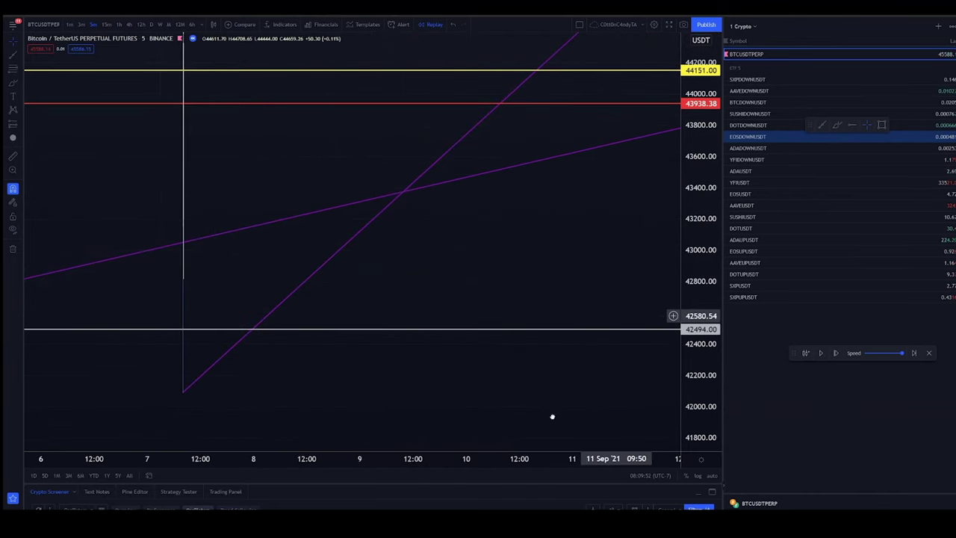
left_click_drag(563, 408, 448, 284)
scroll(291, 134, "up", 5)
left_click_drag(98, 177, 652, 248)
Advance the 5-minute replay 17 candles past the reaction at 44151.00 and draw a rising trend line through the two latest lows
left_click(837, 354)
left_click(837, 355)
left_click(837, 354)
left_click(837, 354)
left_click(838, 355)
left_click(837, 354)
left_click(837, 355)
left_click(837, 354)
left_click(837, 354)
left_click(838, 355)
left_click(838, 355)
left_click(837, 354)
left_click(837, 354)
left_click(837, 355)
left_click(837, 355)
left_click(837, 355)
left_click(837, 355)
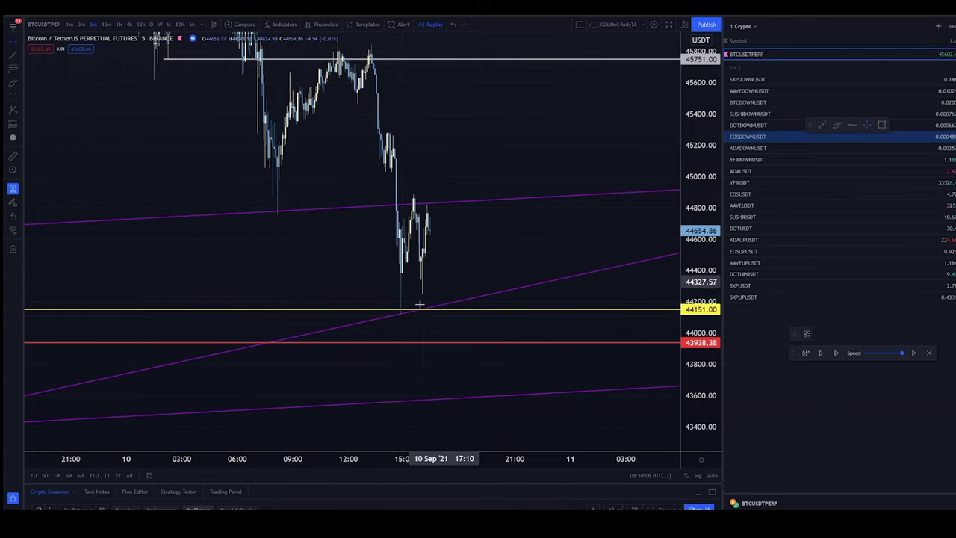
left_click_drag(401, 311, 426, 291)
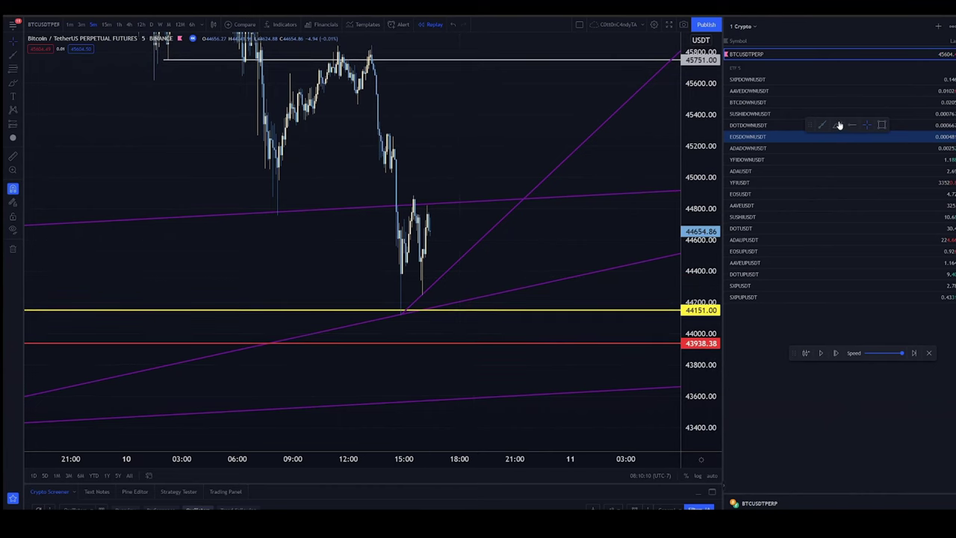
Delete the trend line starting at the 8 Sep low and play the replay on to about 17:35 on 10 Sep
scroll(335, 205, "down", 8)
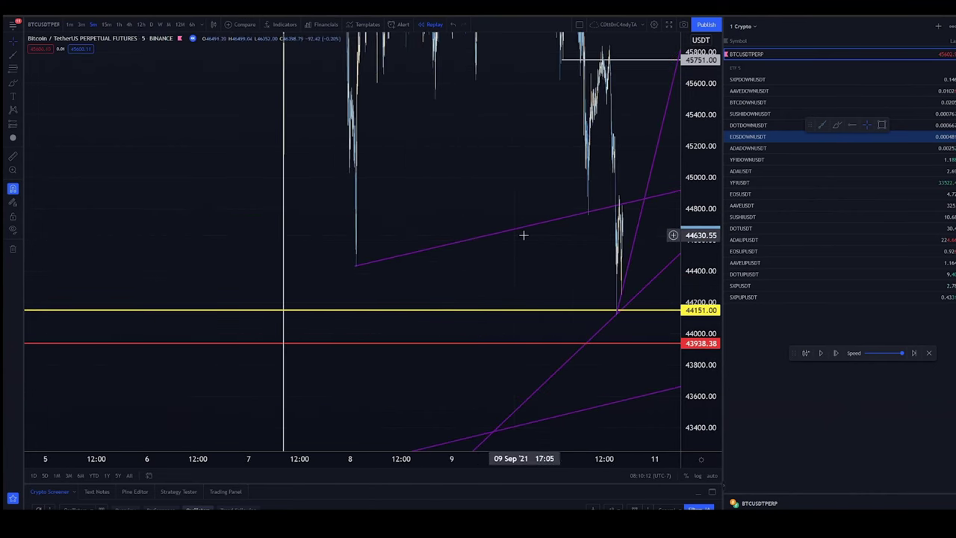
left_click(559, 222)
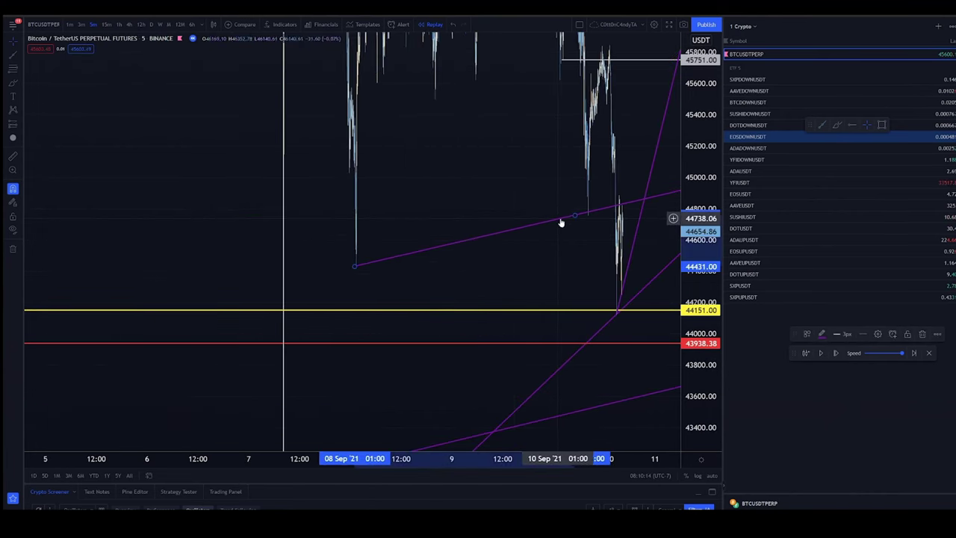
left_click(650, 192)
scroll(602, 188, "up", 8)
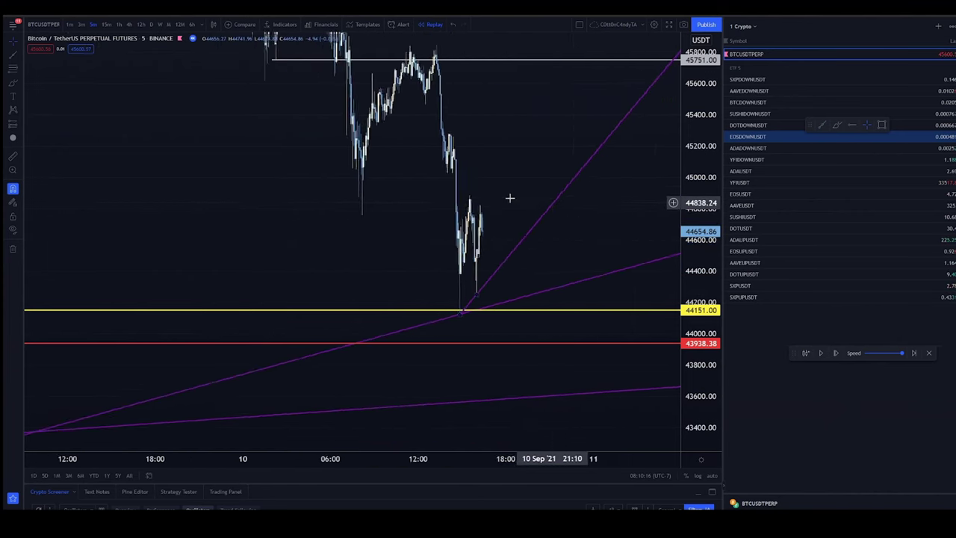
left_click(821, 352)
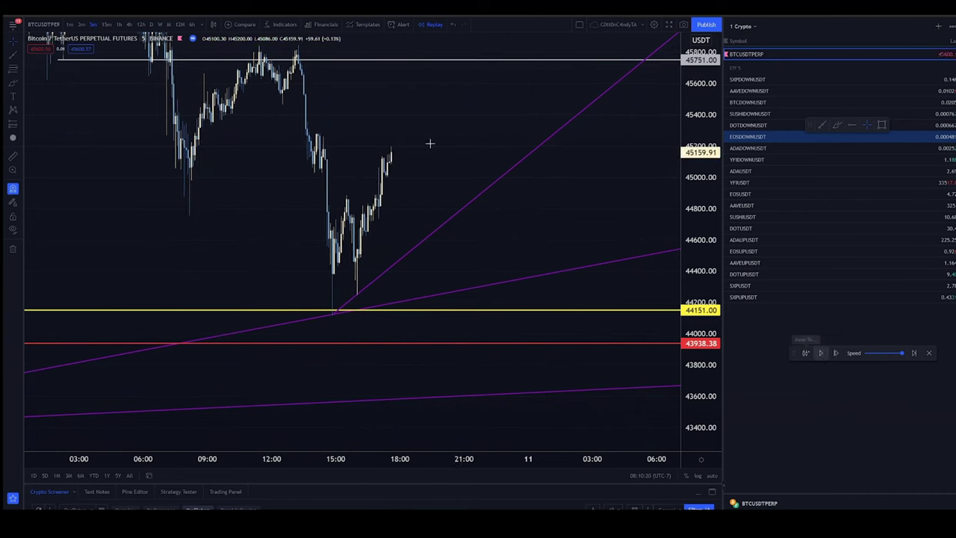
Delete the steep trend line through the two latest lows and the yellow ray at 44151.00
left_click(372, 281)
key("Delete")
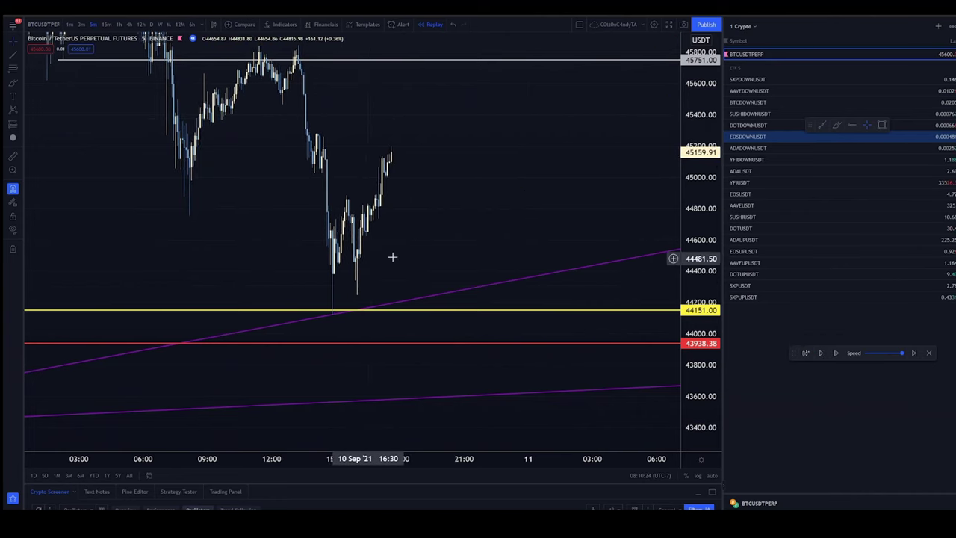
left_click(291, 310)
key("Delete")
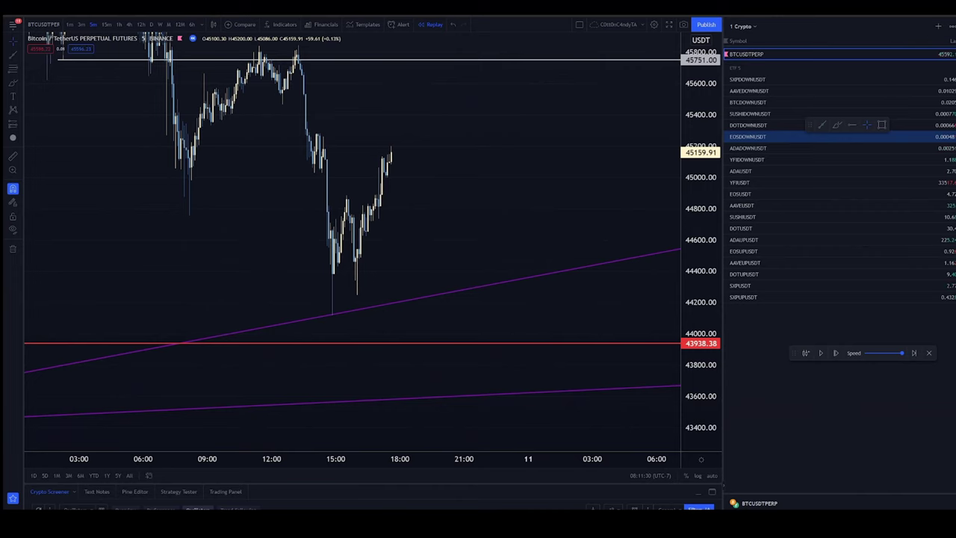
Go back to the 7 Sep crash, try a horizontal ray at 44717.61 before the drop, and delete it
scroll(194, 209, "down", 8)
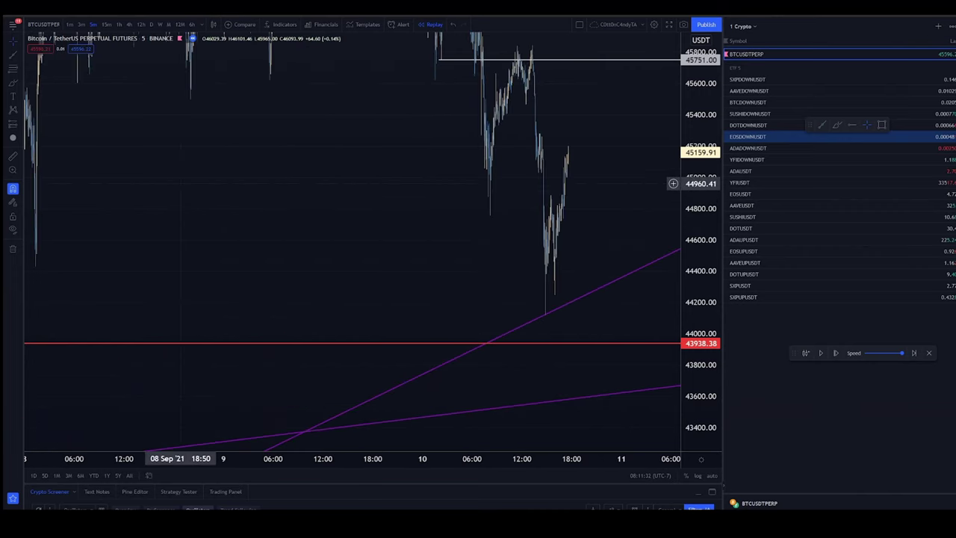
left_click_drag(164, 174, 317, 250)
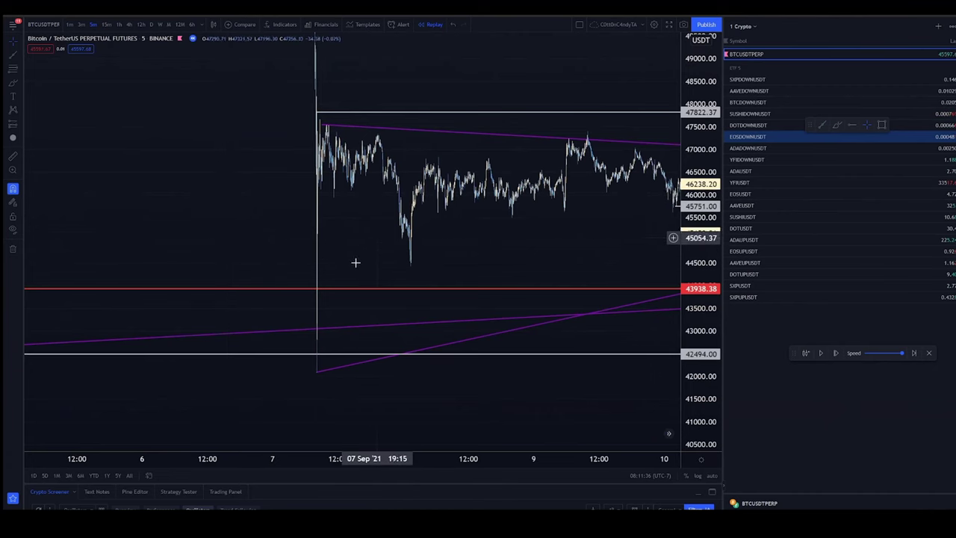
scroll(194, 259, "up", 5)
scroll(149, 213, "left", 5)
scroll(137, 202, "up", 3)
scroll(399, 273, "left", 10)
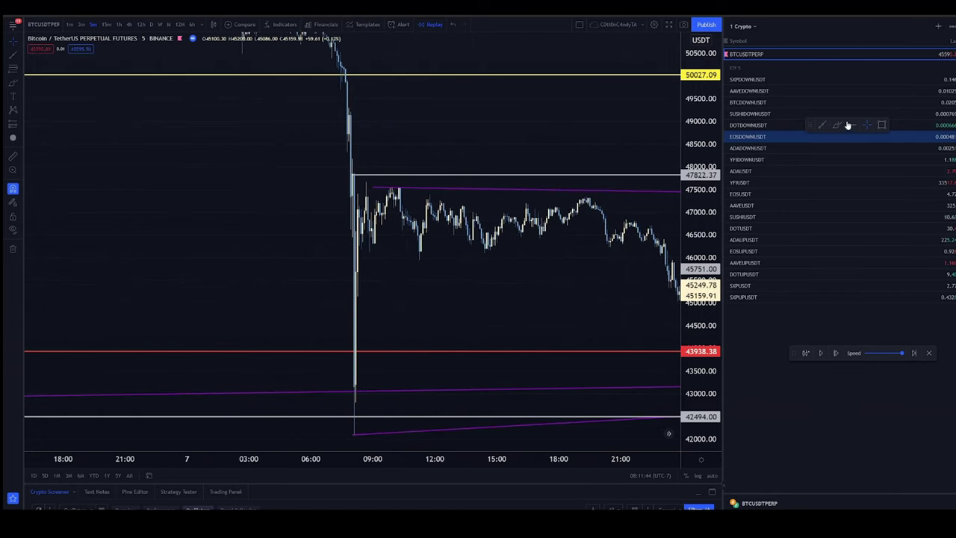
left_click(222, 317)
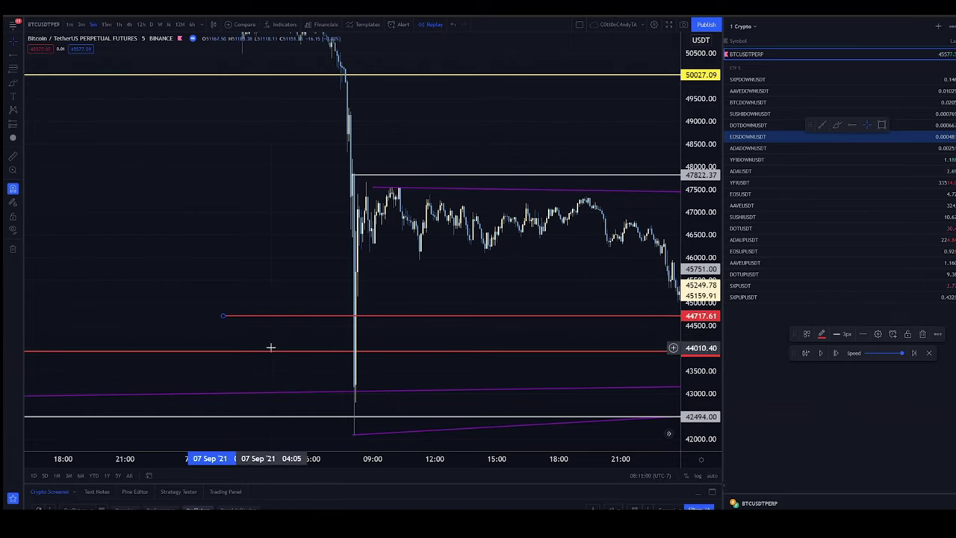
key("Delete")
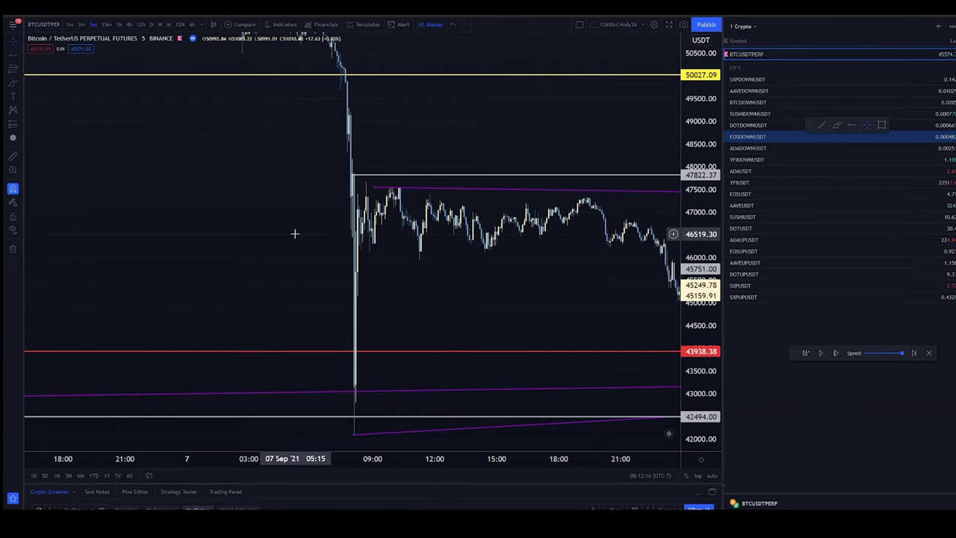
Measure the price rebound from just below the 42494.00 level at the 7 Sep crash low up to 47380.00
scroll(252, 261, "up", 4)
scroll(175, 303, "up", 2)
scroll(179, 271, "left", 10)
scroll(402, 283, "left", 1)
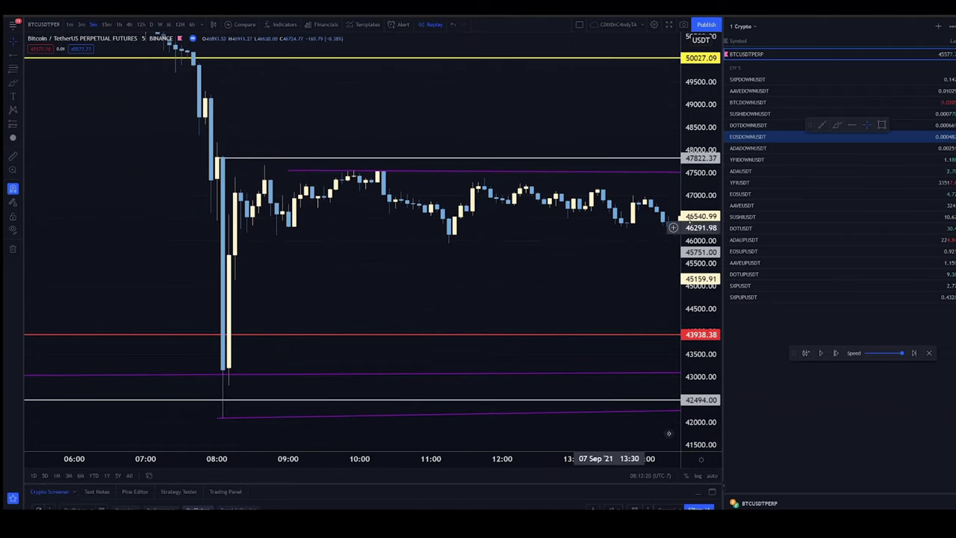
left_click(234, 357, "shift")
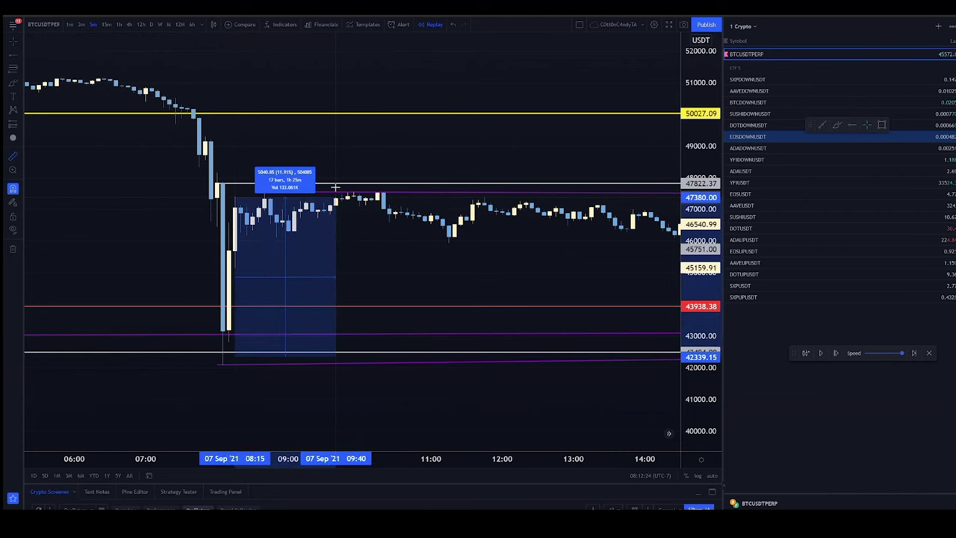
left_click(337, 186)
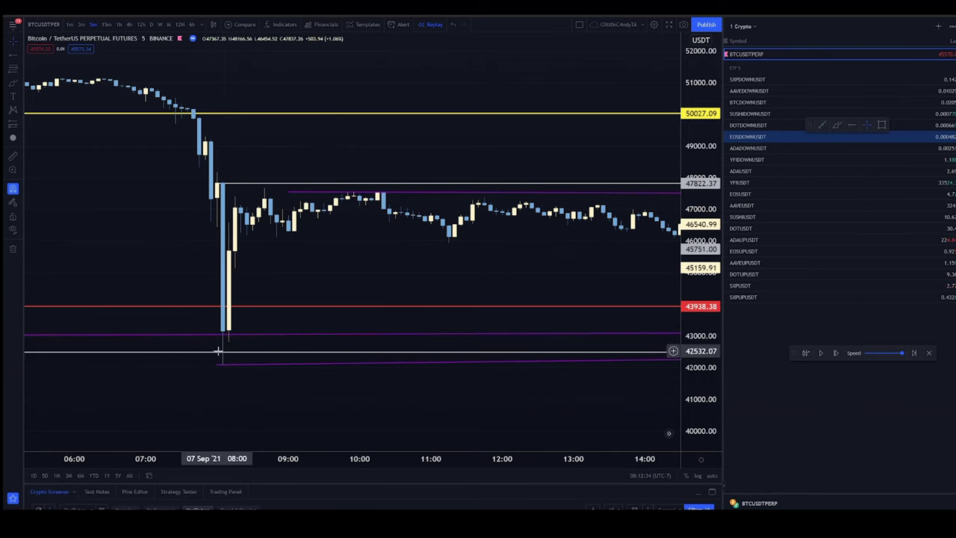
Try freehand brush marks on the wick and rebound of the 7 Sep crash candle, and remove them all
left_click(838, 126)
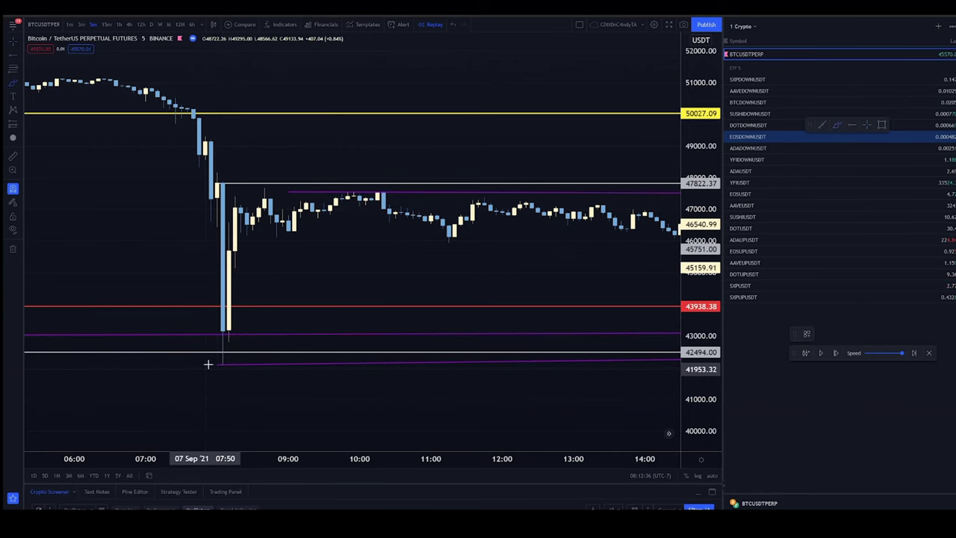
mouse_move(216, 358)
left_mouse_down()
mouse_move(227, 256)
mouse_move(258, 251)
mouse_move(147, 252)
mouse_move(217, 256)
left_mouse_up()
mouse_move(216, 328)
left_mouse_down()
mouse_move(226, 331)
mouse_move(197, 330)
mouse_move(254, 342)
mouse_move(198, 274)
mouse_move(247, 271)
mouse_move(188, 283)
left_mouse_up()
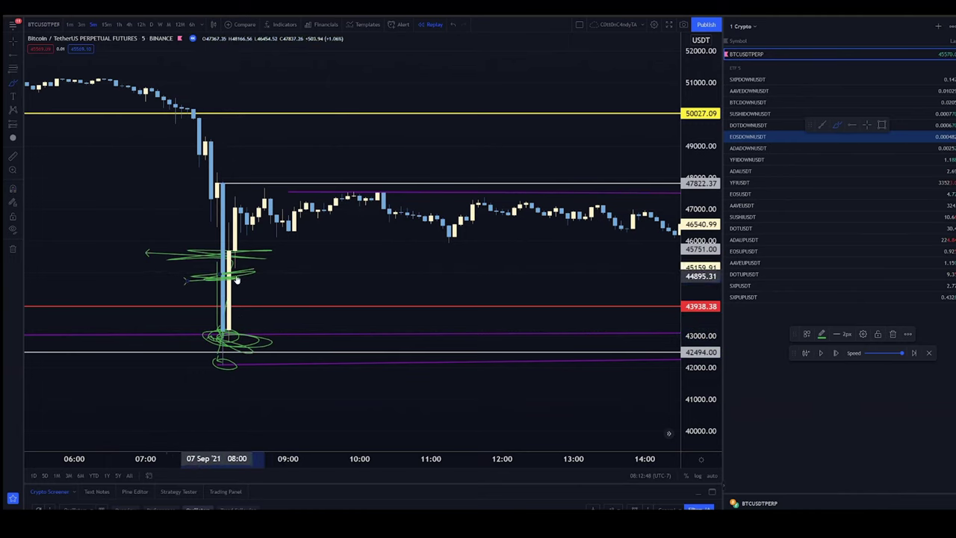
key("ctrl+z")
key("ctrl+z")
key("ctrl+z")
key("ctrl+z")
key("ctrl+z")
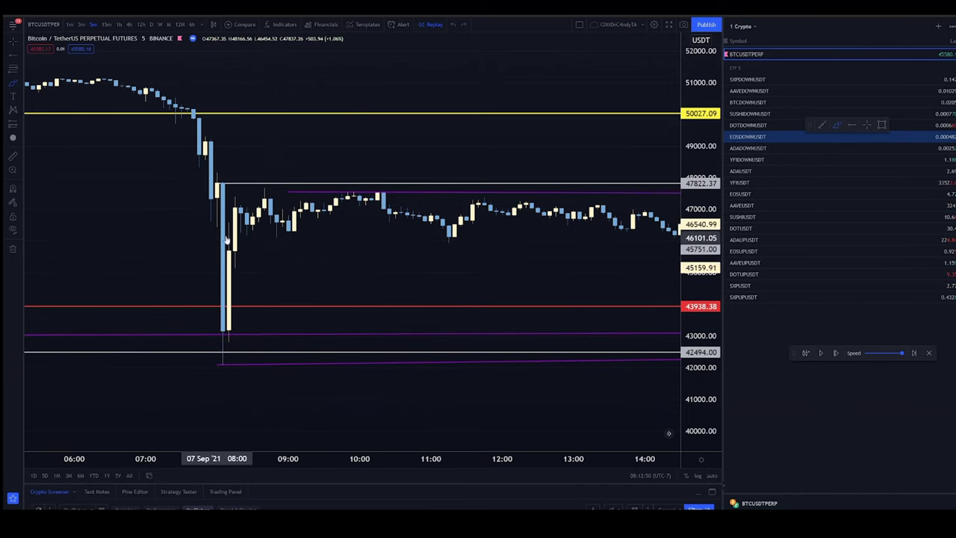
left_click_drag(216, 368, 232, 224)
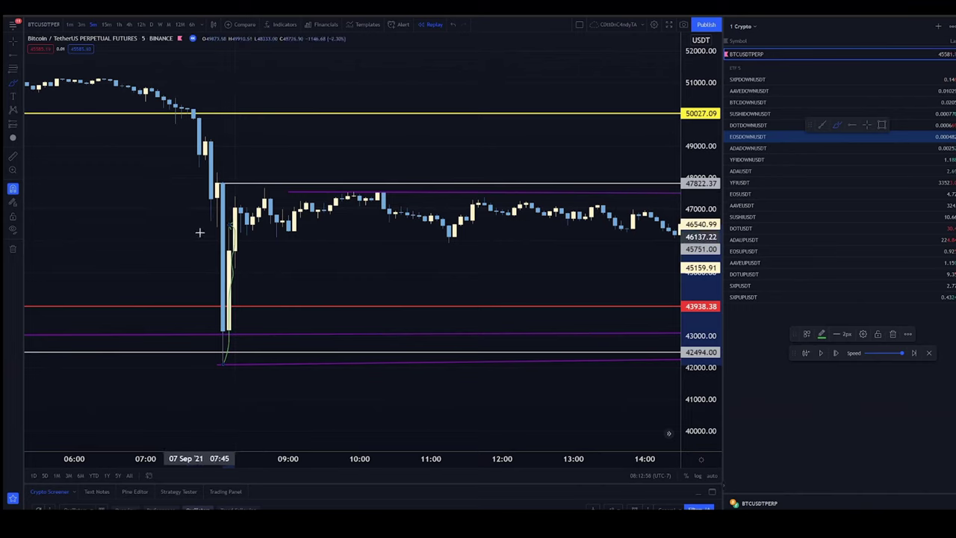
key("Delete")
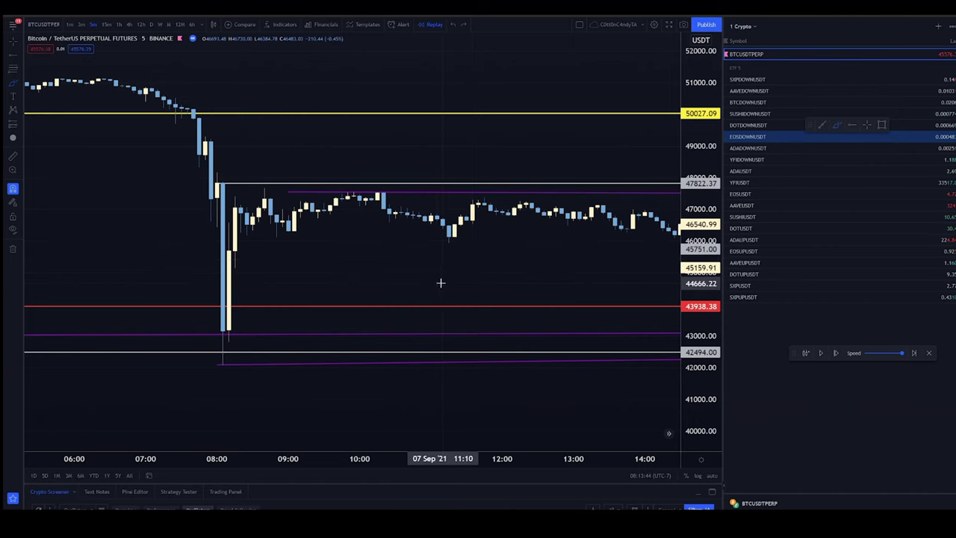
Examine the price action from the 7 Sep crash to the latest replay candles on 10 Sep
scroll(440, 284, "down", 1)
scroll(443, 287, "down", 2)
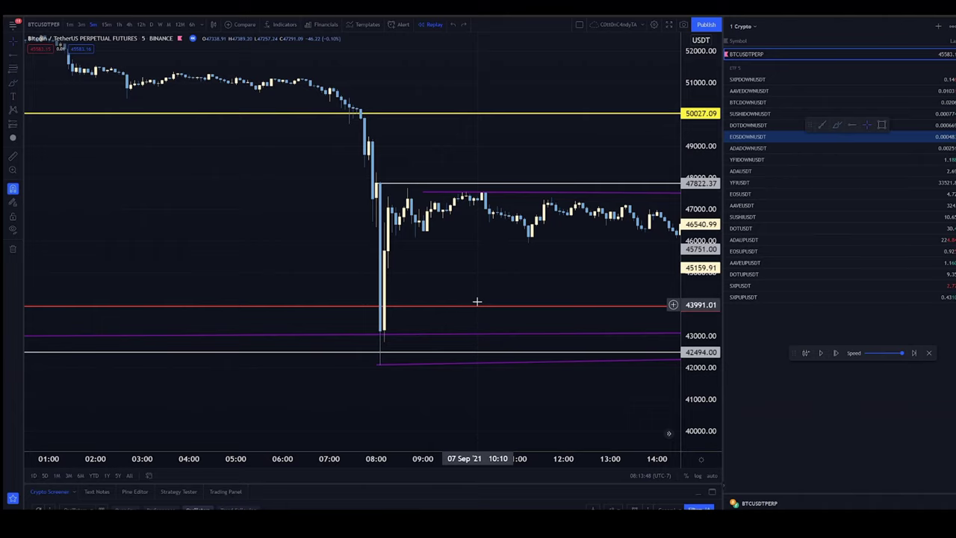
left_click_drag(399, 307, 345, 313)
scroll(444, 236, "down", 2)
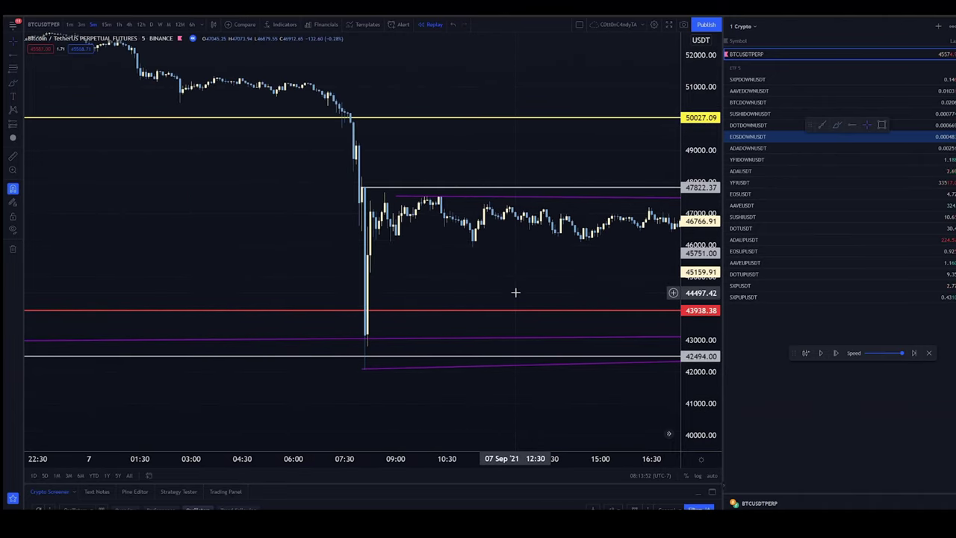
left_click_drag(568, 246, 305, 269)
scroll(401, 275, "down", 2)
left_click_drag(403, 273, 46, 222)
left_click_drag(329, 242, 156, 239)
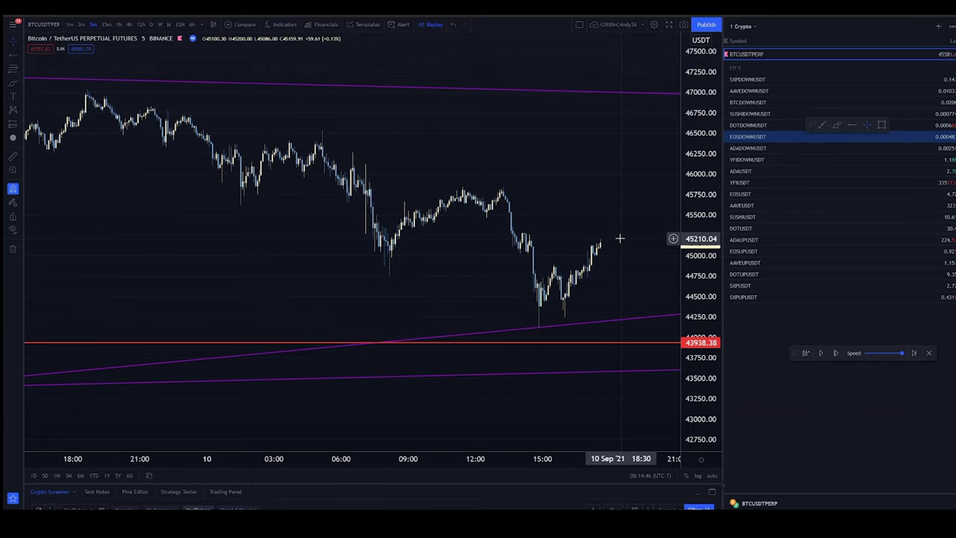
scroll(546, 156, "up", 2)
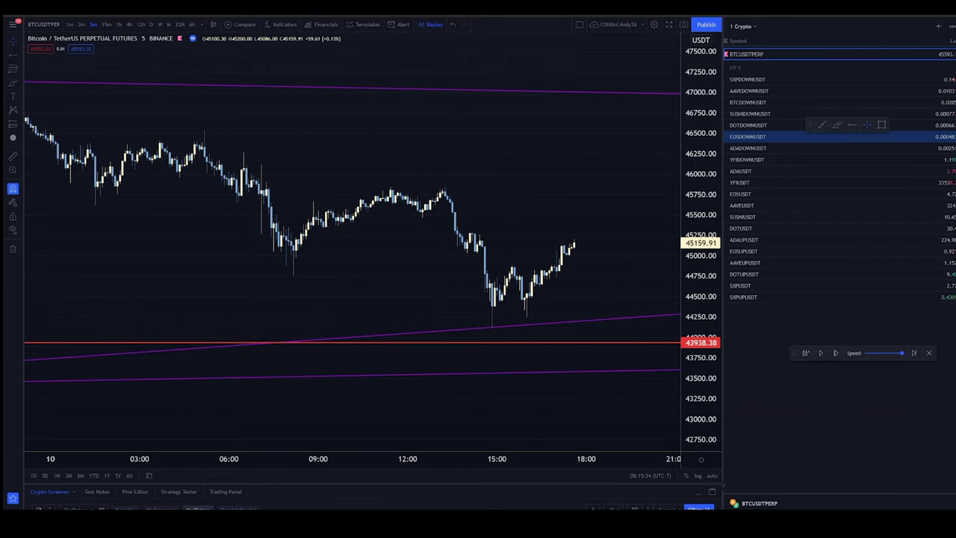
Switch to the 1-hour chart and examine the converging trend lines around the price action since 7 Sep
scroll(363, 164, "down", 3)
left_click(118, 24)
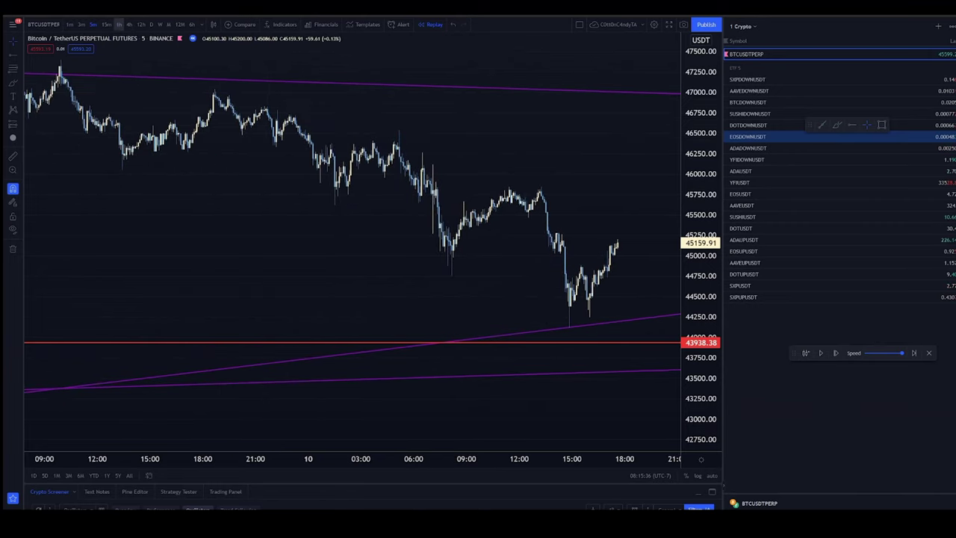
scroll(400, 138, "up", 3)
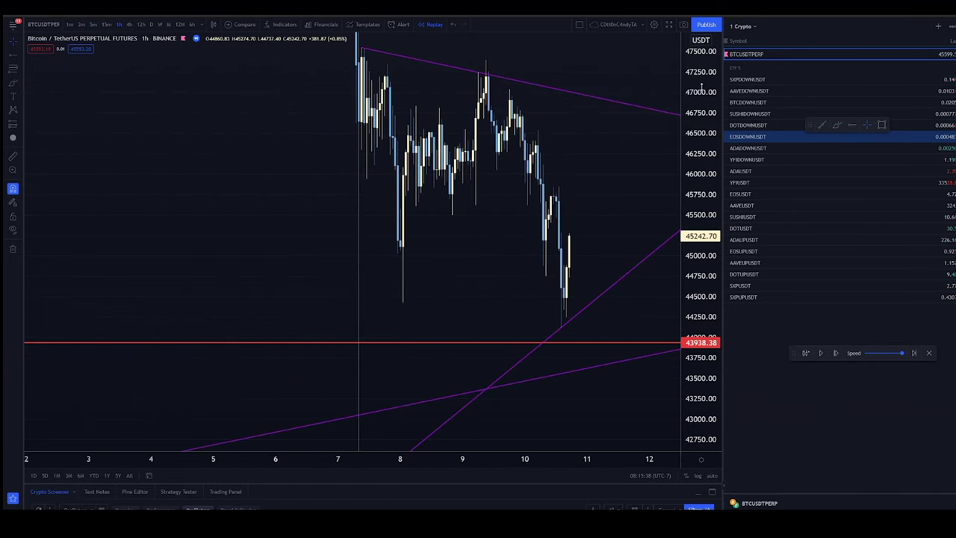
left_click_drag(651, 181, 522, 288)
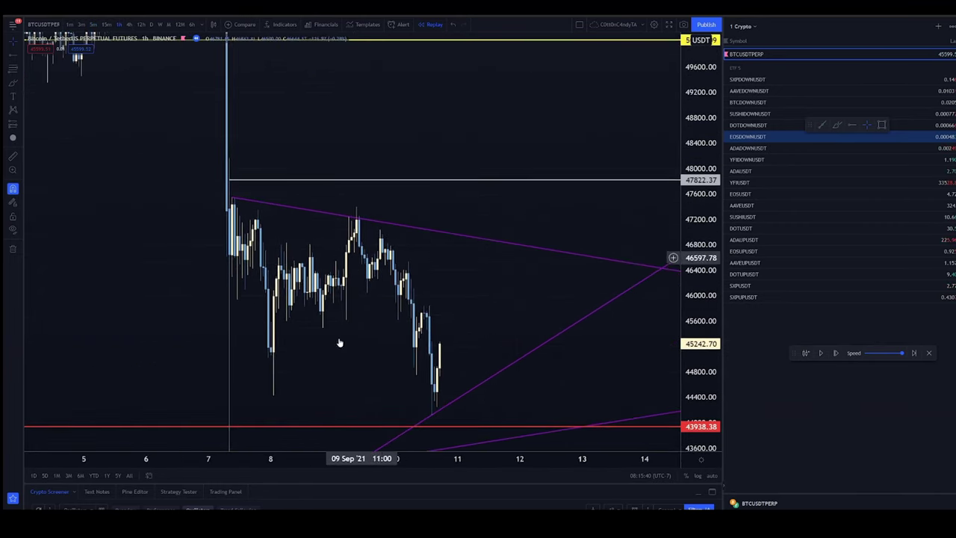
left_click_drag(351, 299, 394, 143)
left_click_drag(523, 211, 499, 280)
left_click_drag(702, 224, 702, 257)
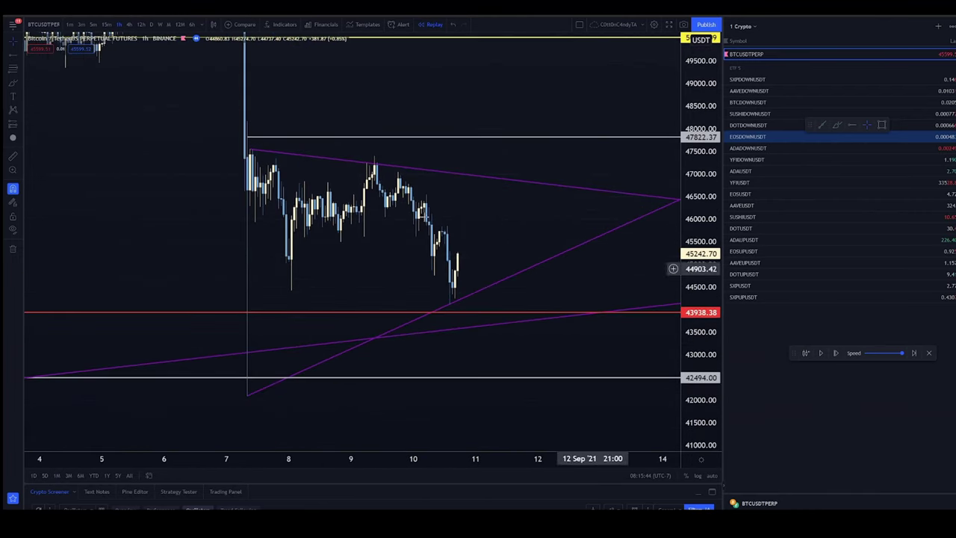
left_click_drag(386, 224, 288, 256)
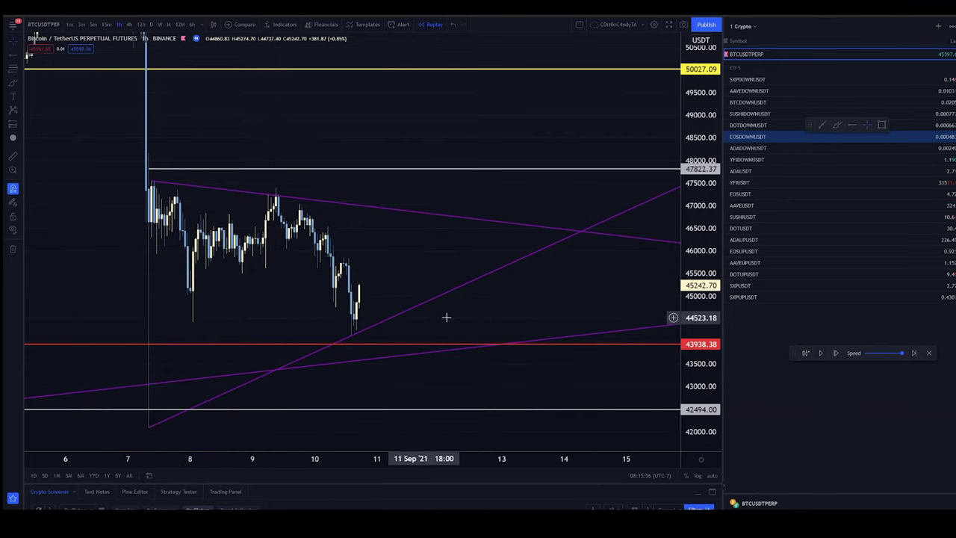
Delete the rising trend line from the 7 Sep low and rewind the replay to about 05:00 on 10 Sep
key("Delete")
left_click(800, 354)
left_click(330, 275)
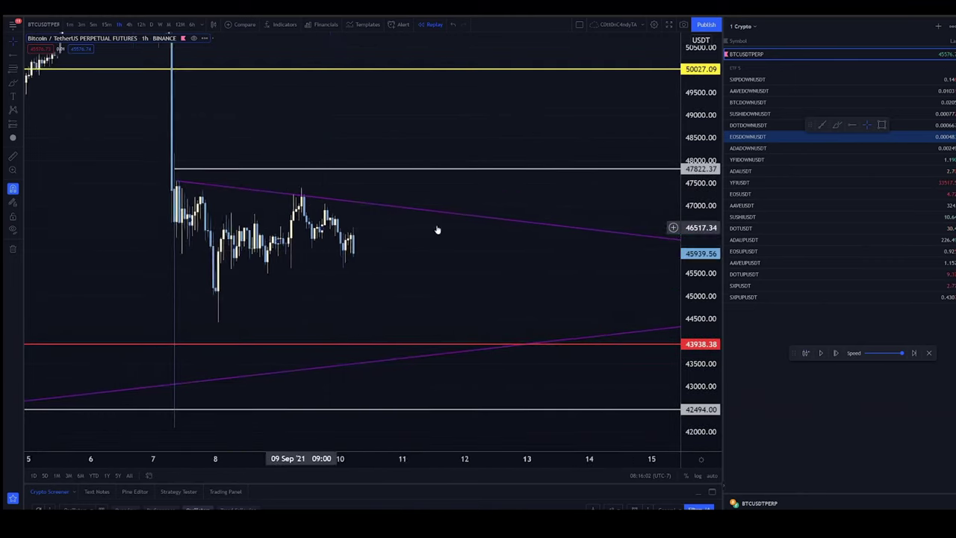
Try a rectangle from the 7 Sep low at 42088.00 up to 46635.64 at 12 Sep 14:00, and delete it
left_click_drag(578, 311, 400, 284)
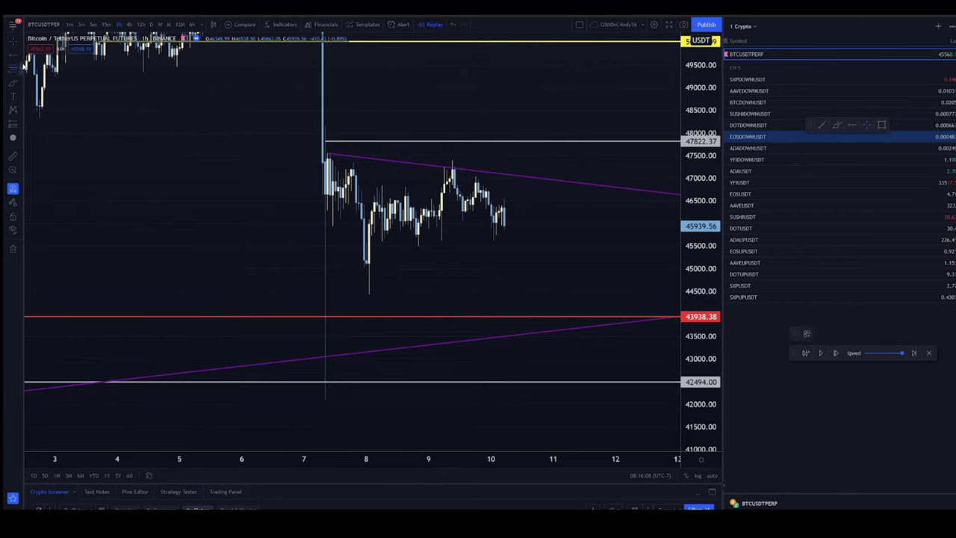
left_click(22, 70)
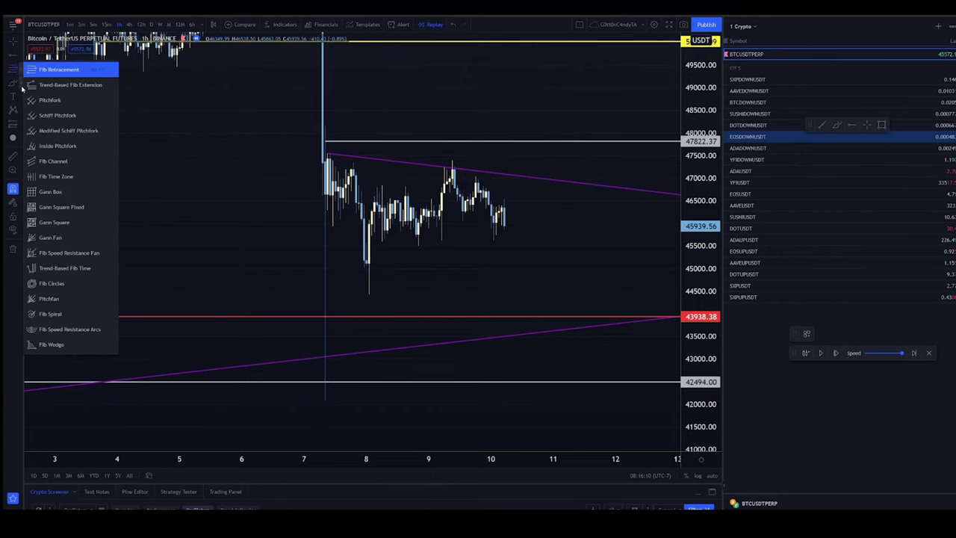
left_click(23, 83)
left_click(49, 113)
mouse_move(324, 399)
left_mouse_down()
mouse_move(510, 231)
mouse_move(454, 170)
mouse_move(651, 194)
left_mouse_up()
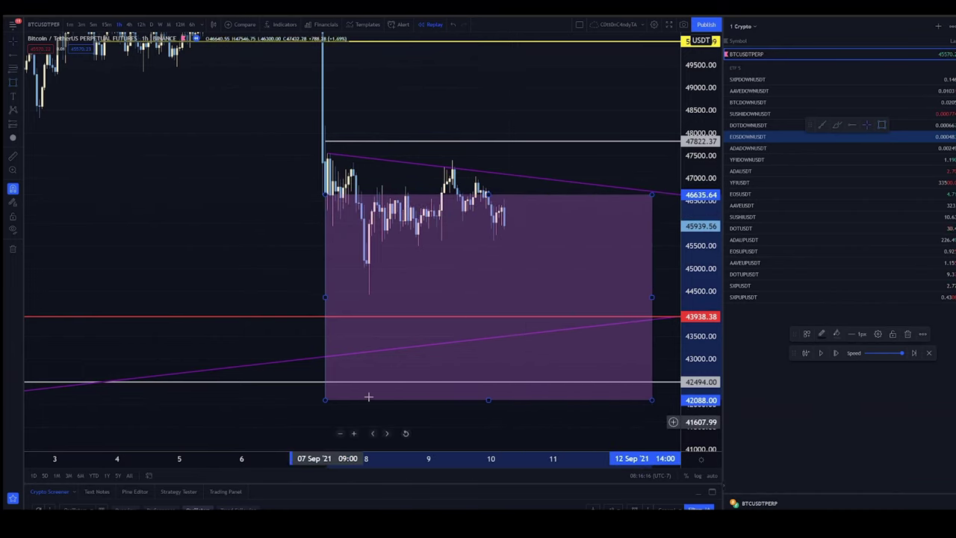
left_click_drag(335, 417, 177, 399)
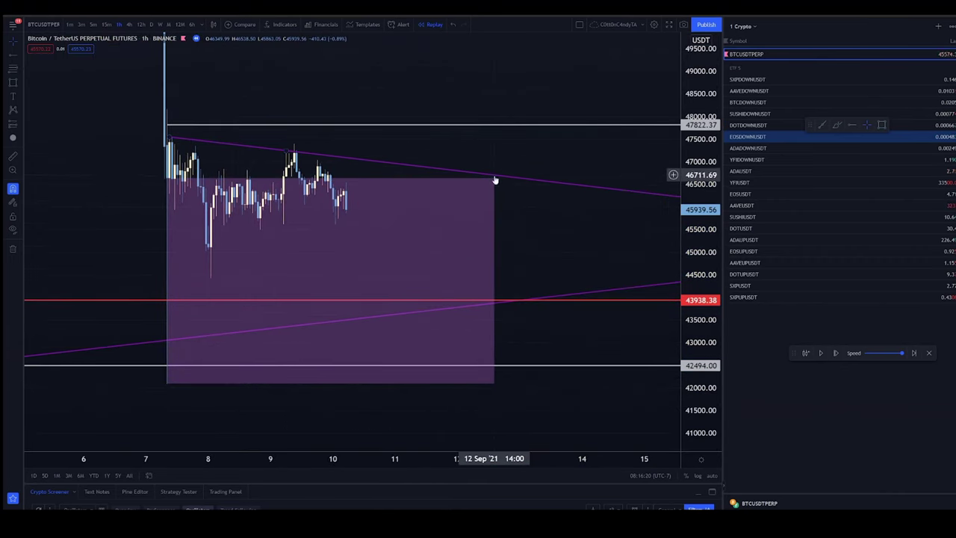
right_click(472, 186)
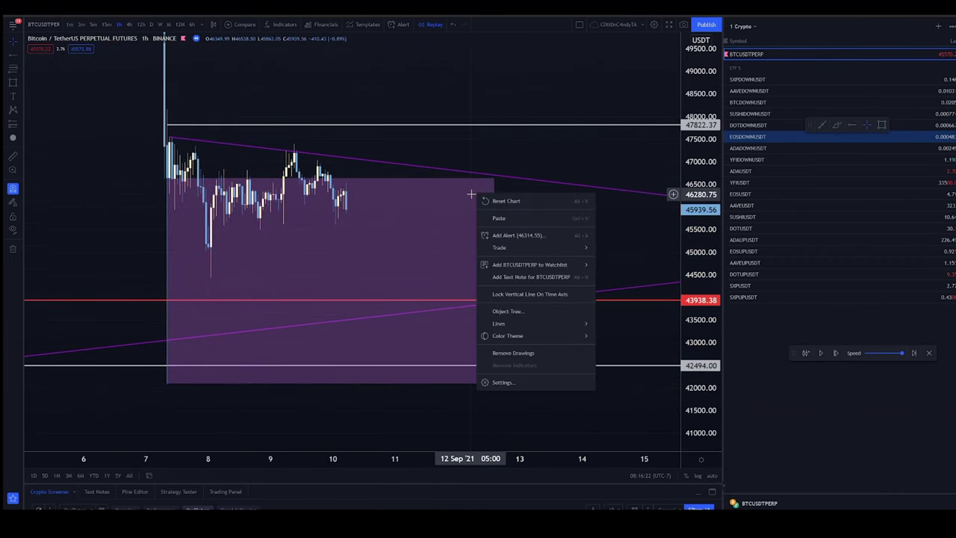
left_click(459, 182)
left_click(457, 183)
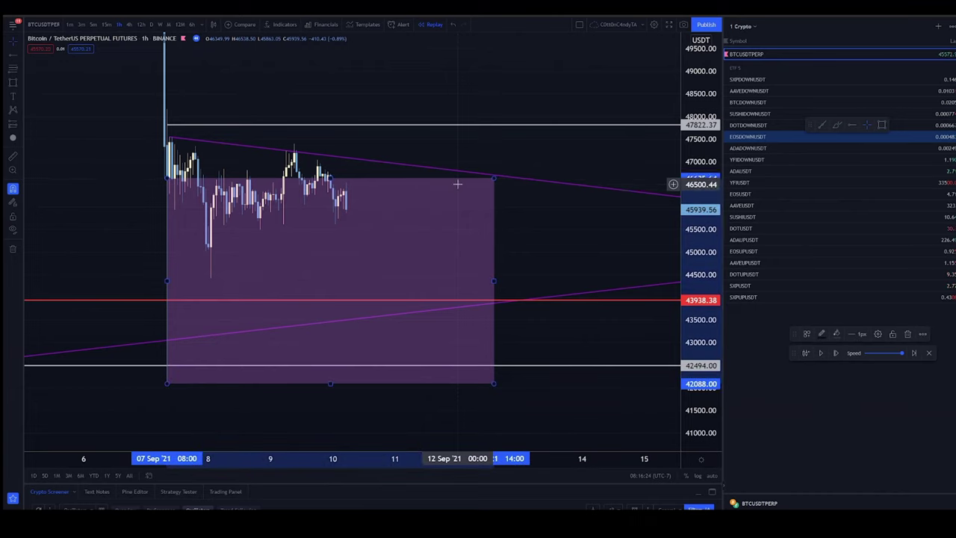
key("Delete")
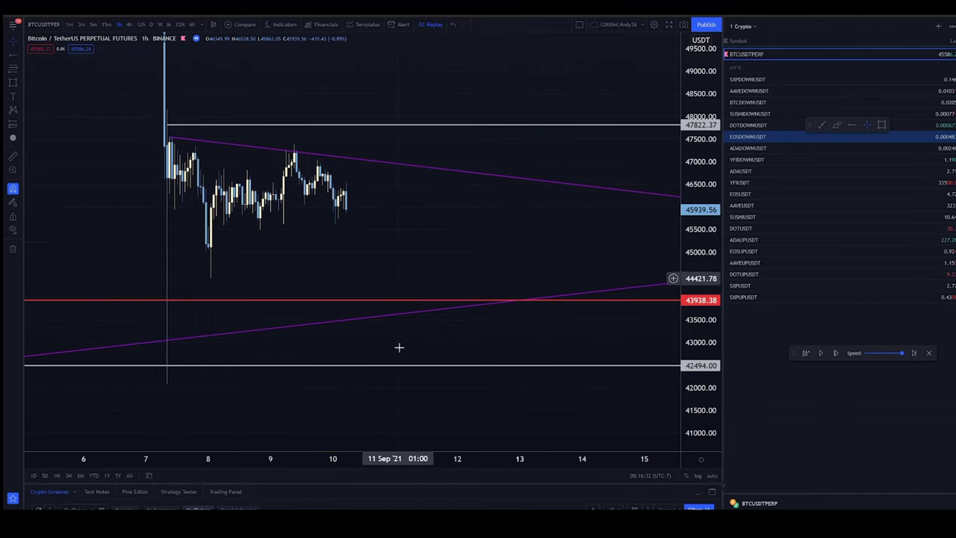
Brush progressively smaller price swings from the 7 Sep crash to about 14 Sep between the converging trend lines
left_click(838, 125)
mouse_move(172, 106)
left_mouse_down()
mouse_move(150, 377)
mouse_move(164, 371)
mouse_move(192, 119)
left_mouse_up()
mouse_move(244, 173)
left_mouse_down()
mouse_move(256, 331)
mouse_move(346, 186)
left_mouse_up()
mouse_move(383, 255)
left_mouse_down()
mouse_move(379, 288)
mouse_move(459, 239)
mouse_move(463, 282)
mouse_move(578, 280)
mouse_move(609, 241)
left_mouse_up()
scroll(609, 241, "down", 5)
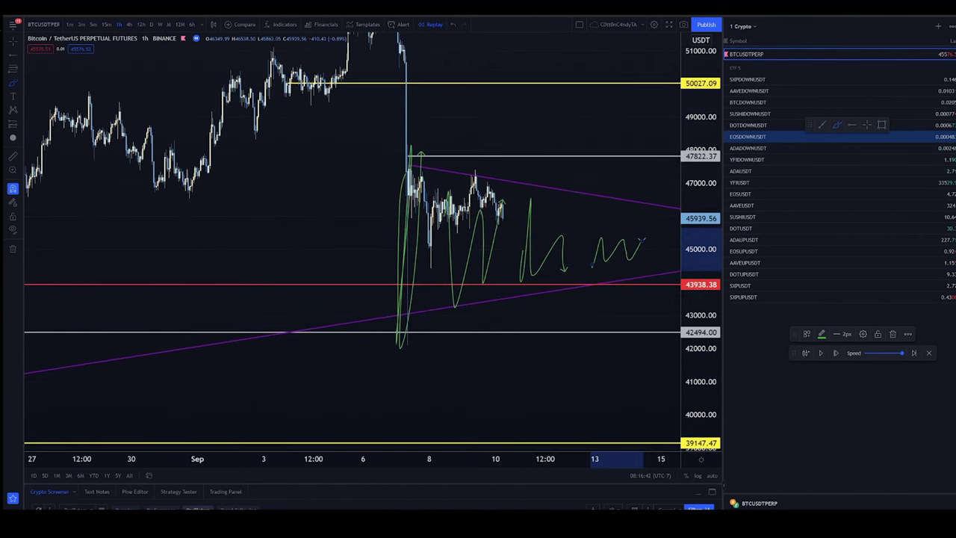
Try brushing a breakout projection to above 51000 and an outline around the triangle, and undo both strokes
left_click_drag(311, 237, 77, 226)
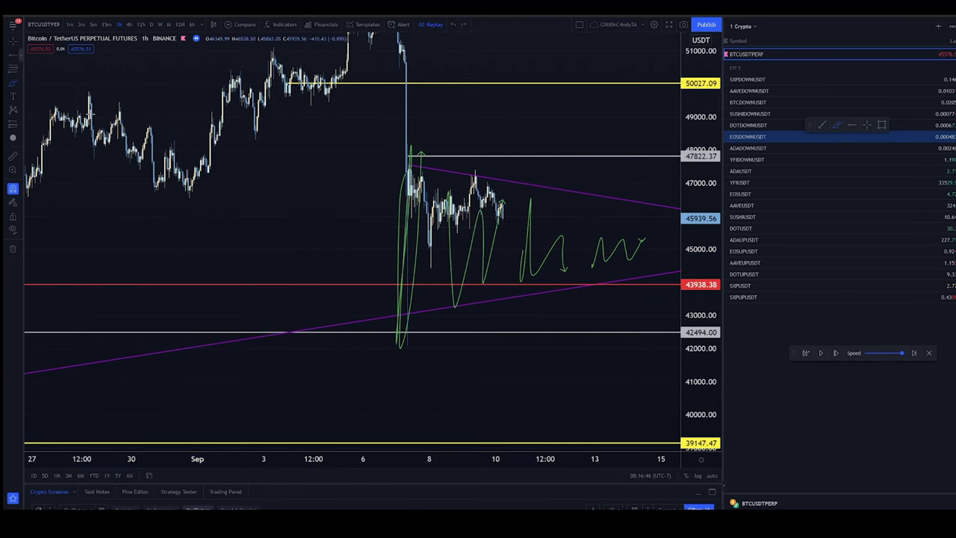
left_click_drag(243, 239, 131, 246)
left_click(836, 125)
mouse_move(481, 259)
left_mouse_down()
mouse_move(549, 224)
mouse_move(566, 49)
mouse_move(595, 173)
mouse_move(604, 78)
mouse_move(617, 152)
mouse_move(659, 134)
left_mouse_up()
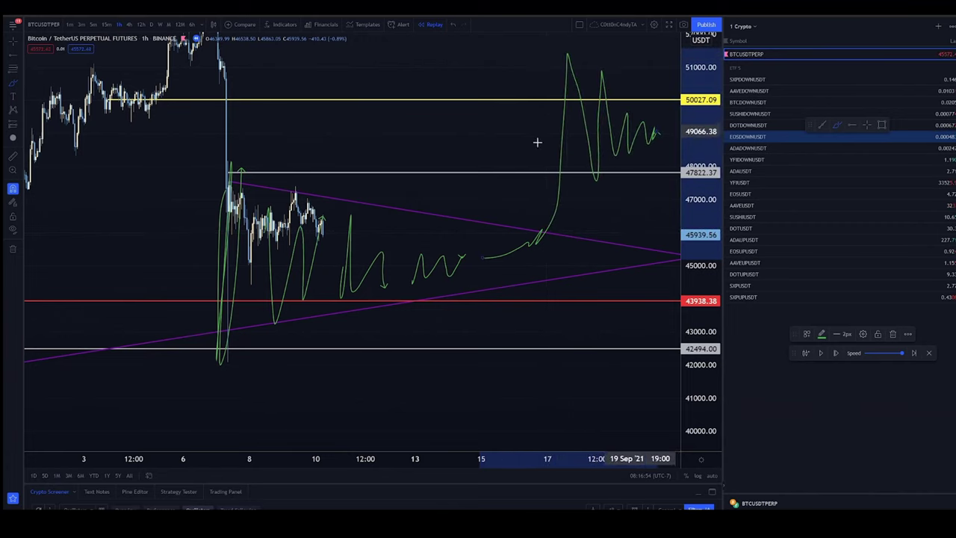
mouse_move(252, 175)
left_mouse_down()
mouse_move(651, 271)
mouse_move(183, 367)
mouse_move(253, 166)
left_mouse_up()
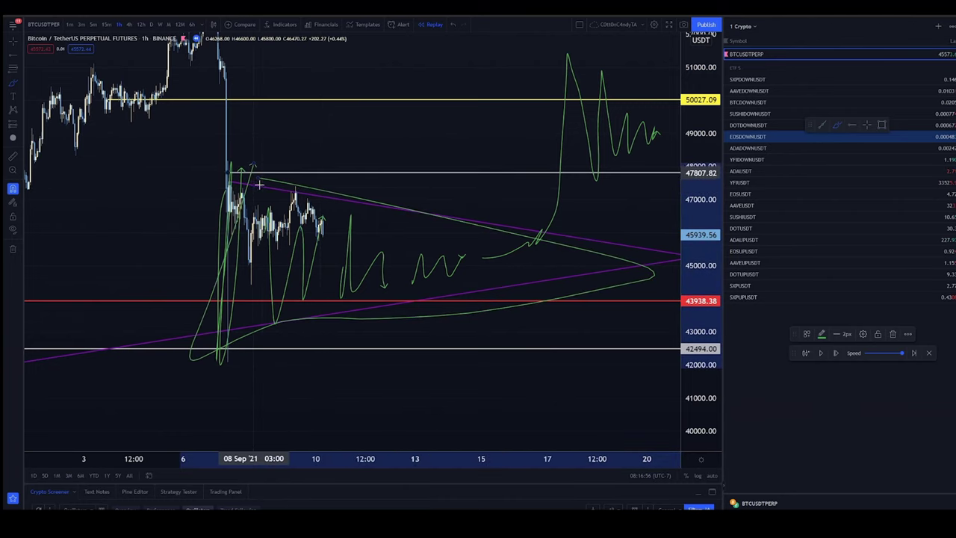
key("ctrl+z")
key("ctrl+z")
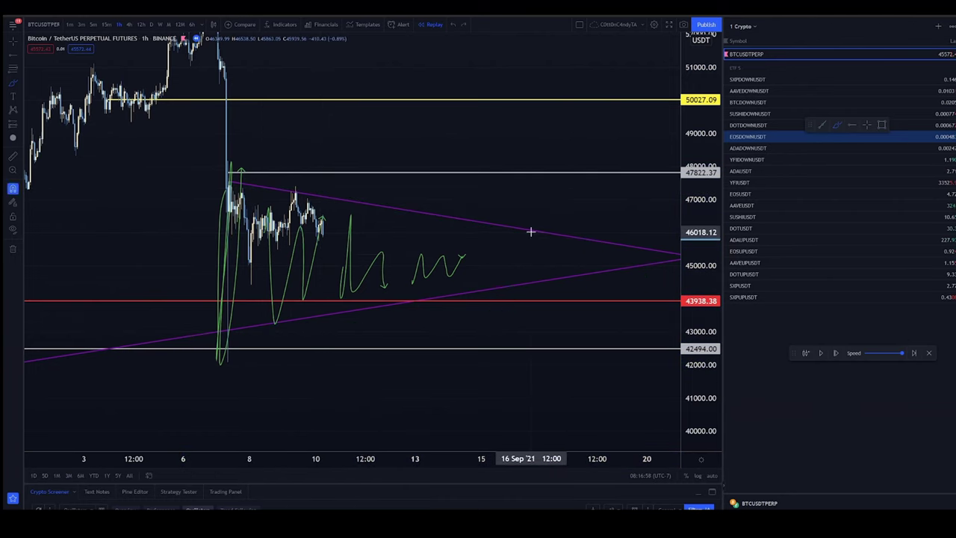
Try brushing a breakdown projection through the lower trend line to below 40000 with a circle around the 17 Sep retest, and undo the strokes
mouse_move(463, 259)
left_mouse_down()
mouse_move(548, 252)
mouse_move(571, 448)
left_mouse_up()
left_click_drag(530, 299, 572, 263)
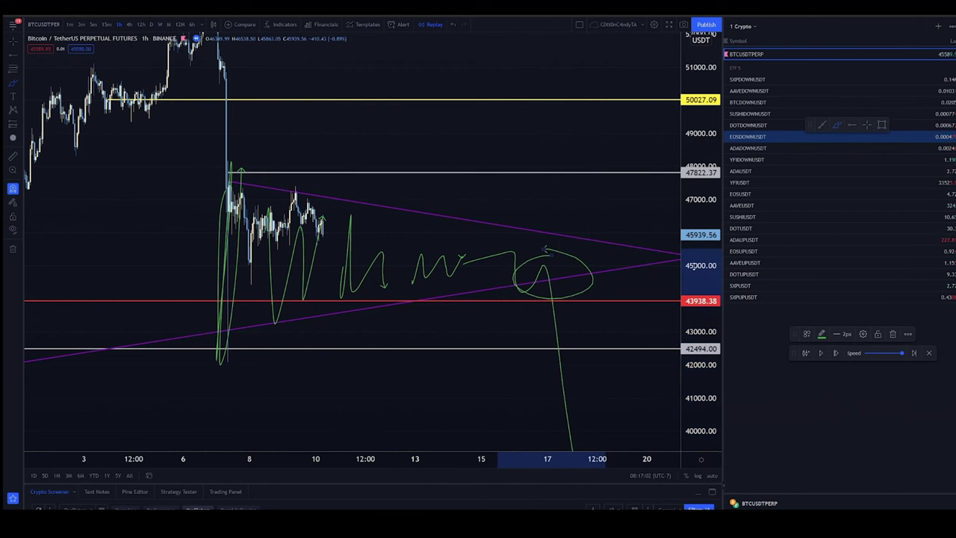
mouse_move(566, 379)
left_mouse_down()
mouse_move(669, 371)
mouse_move(537, 316)
mouse_move(635, 277)
left_mouse_up()
key("ctrl+z")
key("ctrl+z")
key("ctrl+z")
key("ctrl+z")
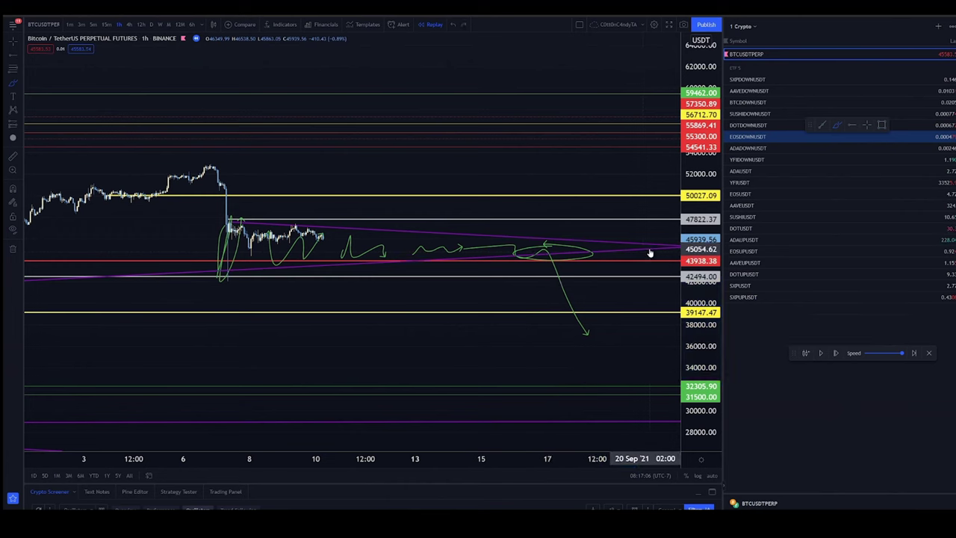
key("ctrl+z")
Undo all the green brushed price swings between the converging trend lines
scroll(540, 273, "left", 5)
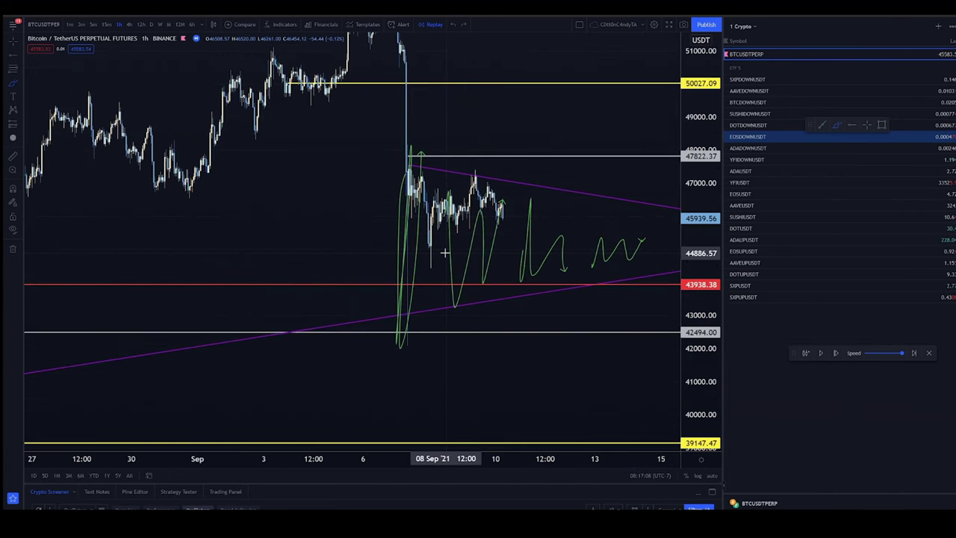
key("ctrl+z")
key("ctrl+z")
key("ctrl+z")
key("ctrl+z")
key("ctrl+z")
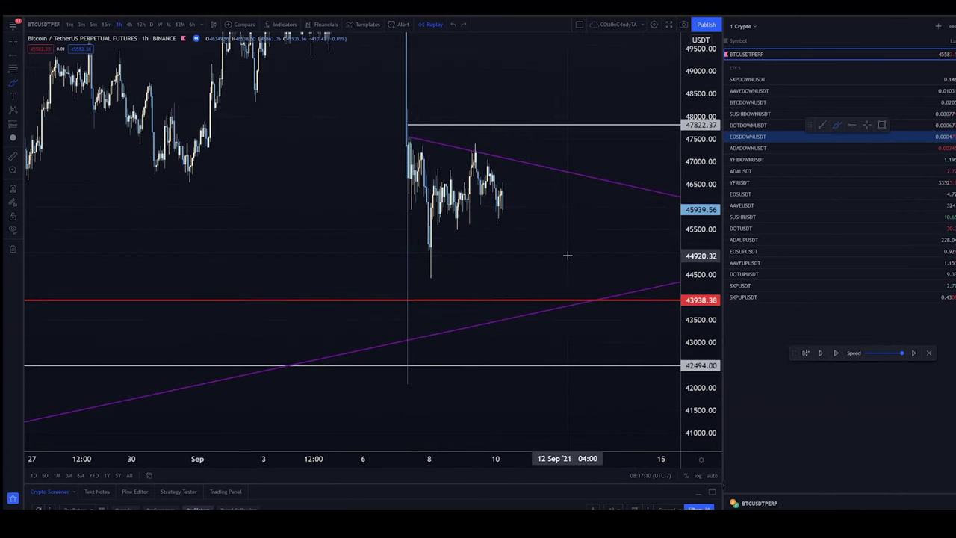
Play the replay to the latest 11 Sep candles and draw a trend line from the 7 Sep low at 42088.00 to the 10 Sep low at 44120.00
scroll(516, 298, "up", 3)
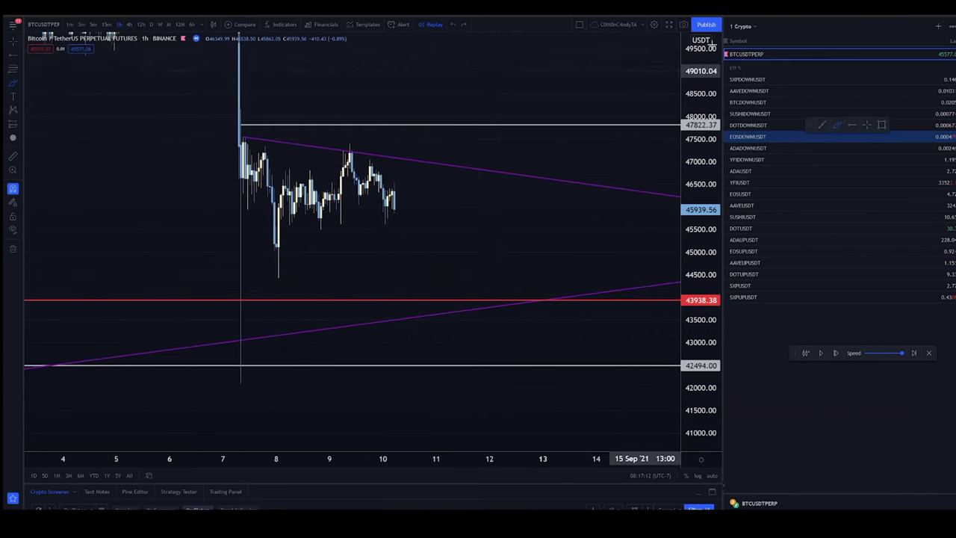
left_click(820, 353)
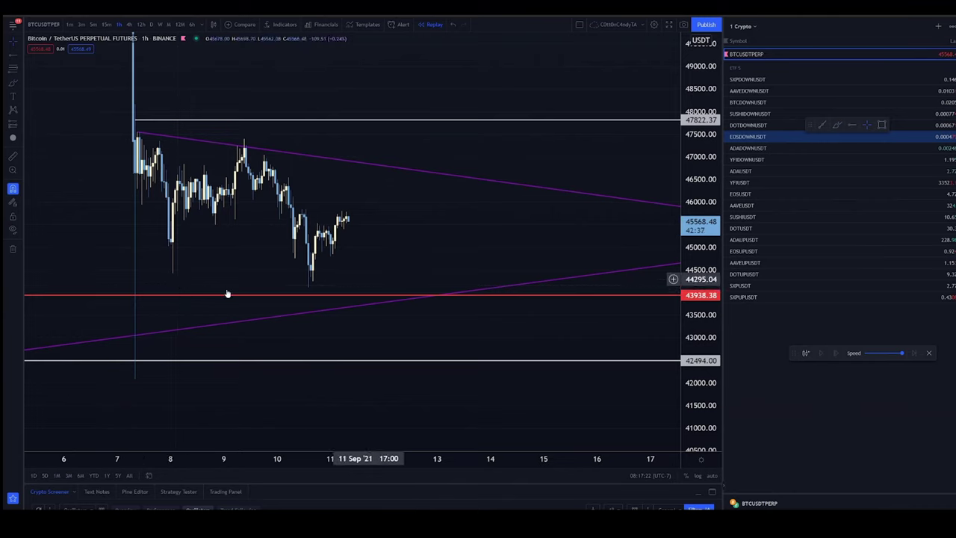
left_click(133, 377)
left_click(307, 286)
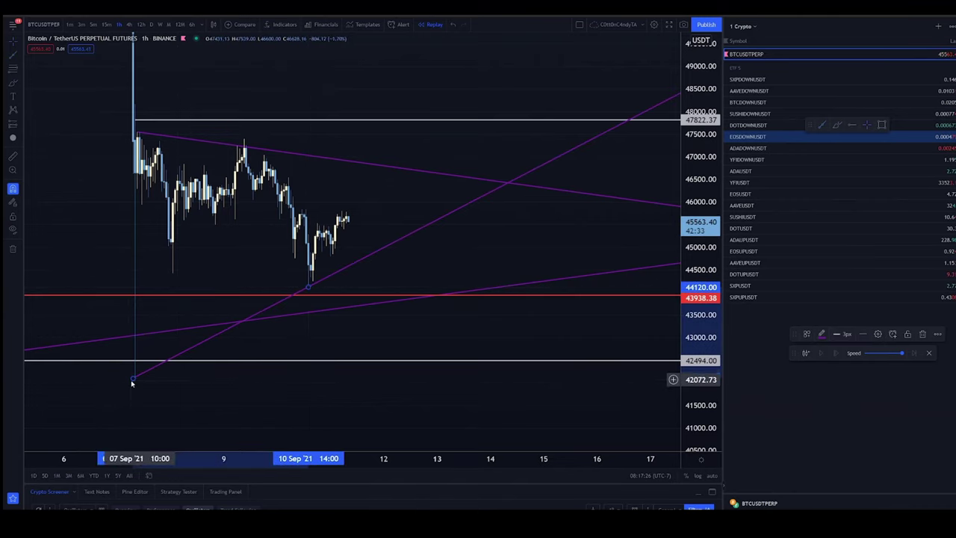
left_click_drag(134, 378, 134, 379)
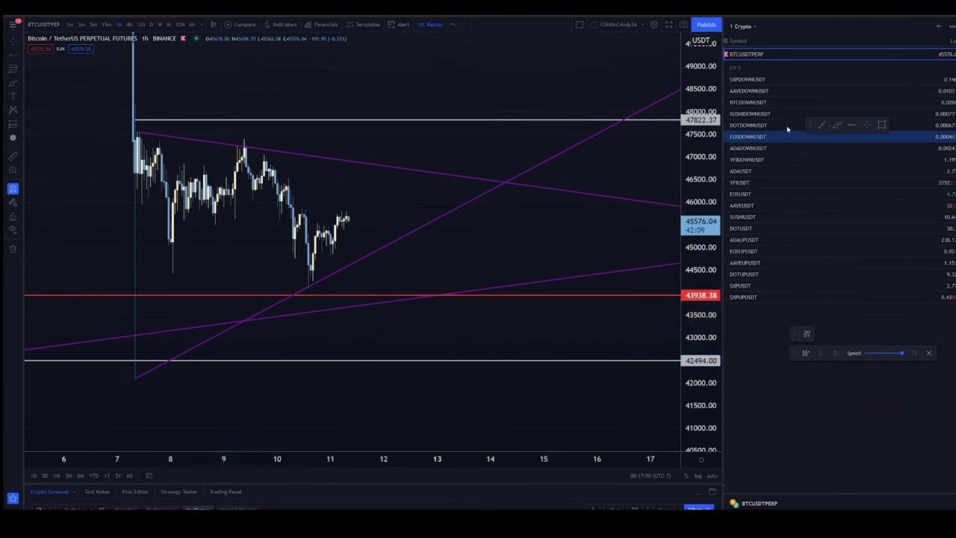
Place a red horizontal ray at 45751.00 starting from the 10 Sep 02:00 candle low
left_click(283, 215)
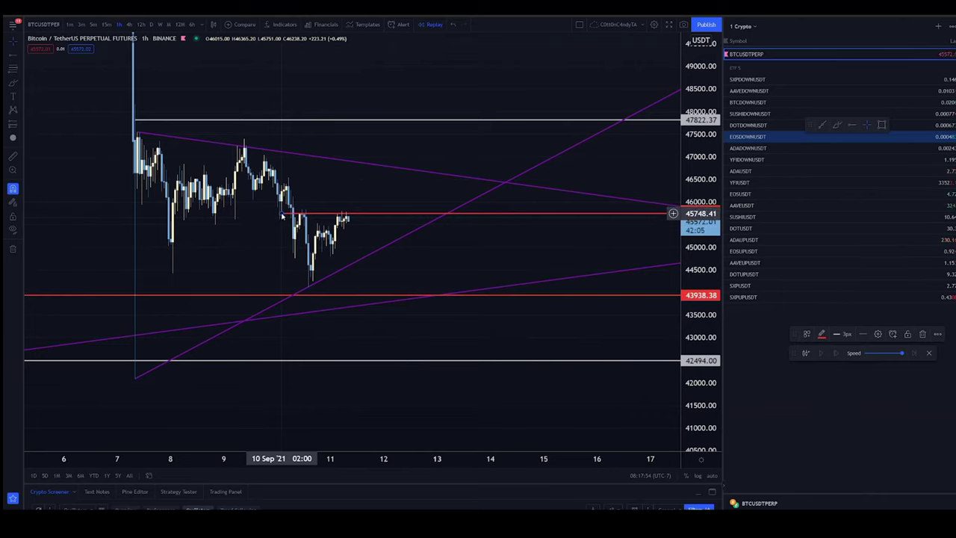
mouse_move(283, 215)
left_mouse_down()
mouse_move(272, 171)
mouse_move(245, 157)
mouse_move(275, 179)
mouse_move(282, 215)
left_mouse_up()
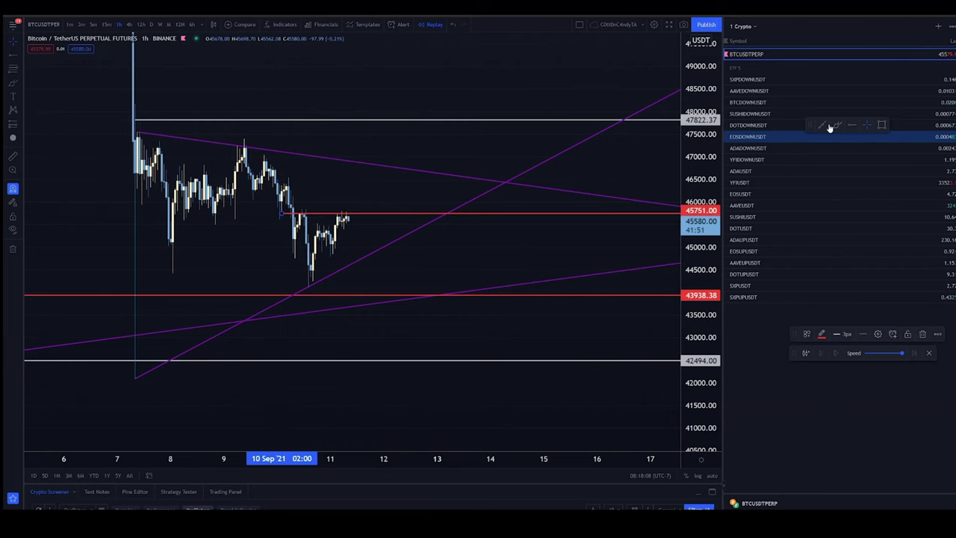
Draw a falling trend line from the 10 Sep 11:00 high at 45840.00 across the 11 Sep highs
left_click(352, 171)
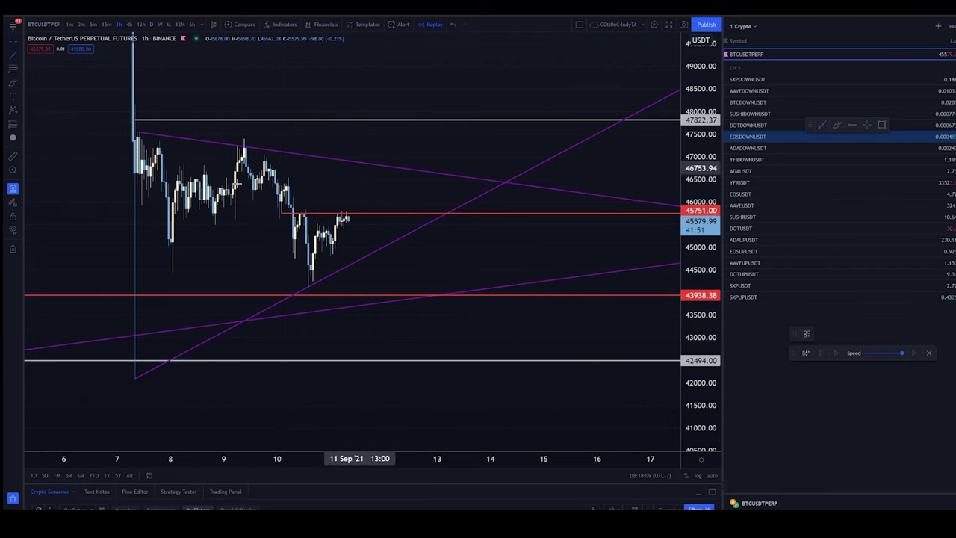
left_click(303, 209)
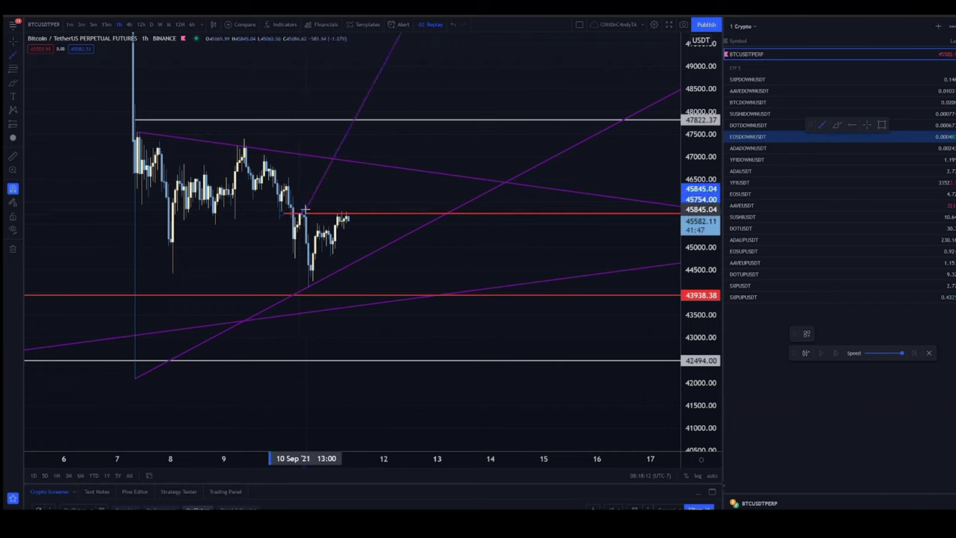
left_click(673, 213)
left_click(303, 215)
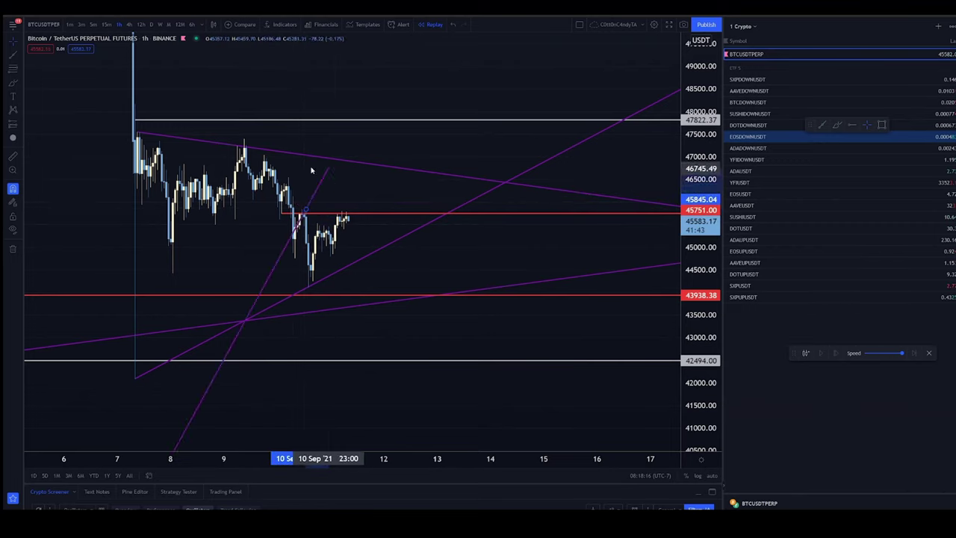
left_click(303, 212)
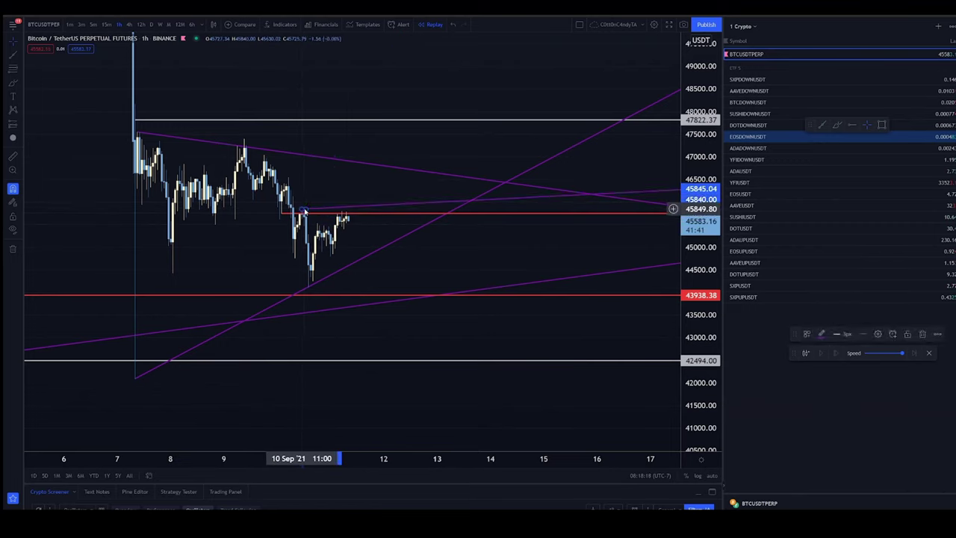
left_click_drag(311, 213, 427, 250)
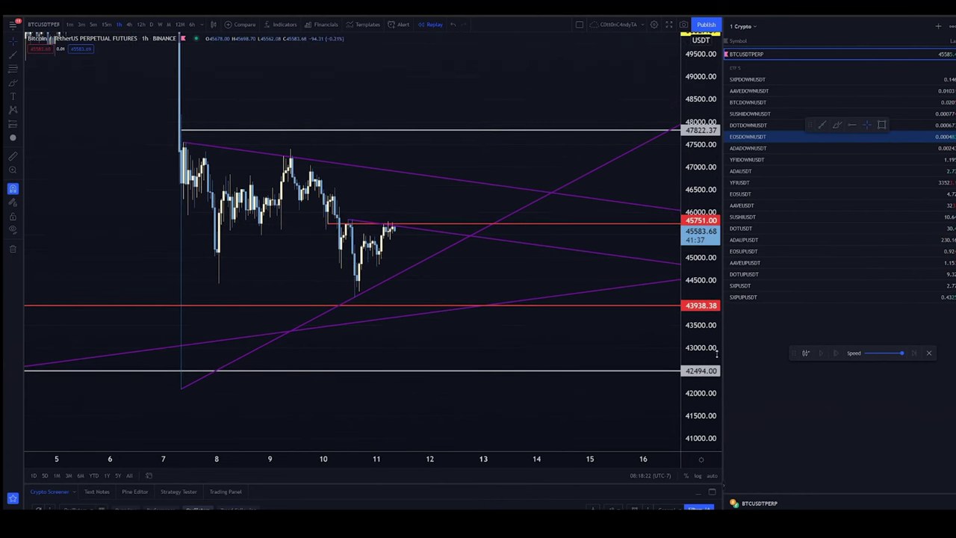
Replace the 45751.00 horizontal ray with one at 45459.70 starting from 10 Sep 23:00
scroll(444, 164, "up", 3)
left_click_drag(265, 199, 360, 268)
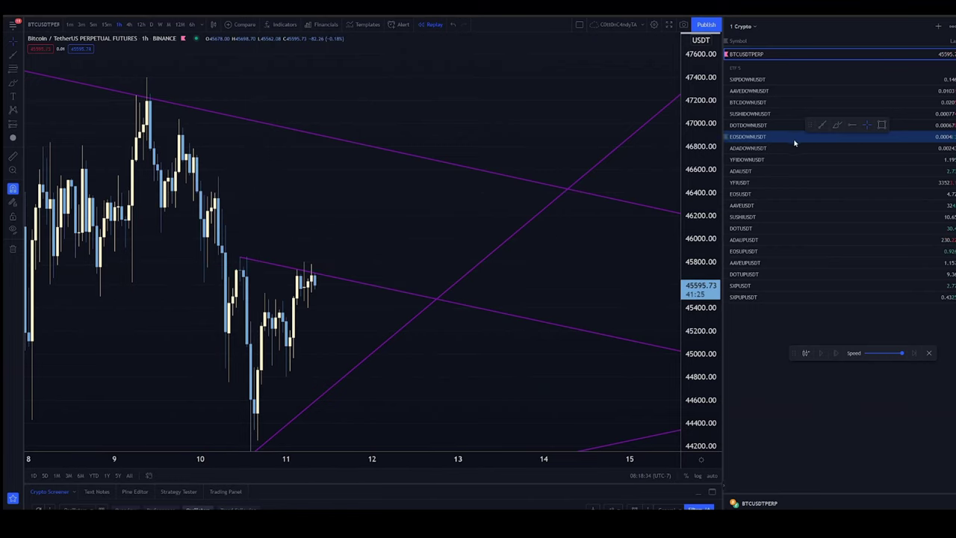
left_click(257, 396)
mouse_move(256, 396)
left_mouse_down()
mouse_move(255, 370)
mouse_move(293, 298)
mouse_move(285, 309)
mouse_move(286, 301)
left_mouse_up()
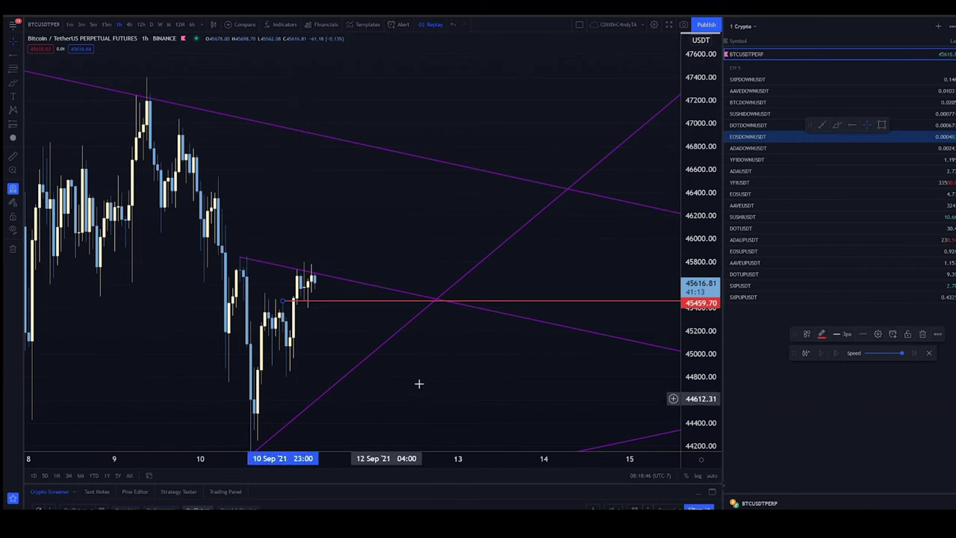
Delete the red horizontal line at 43938.38
left_click_drag(418, 388, 475, 297)
scroll(312, 374, "down", 3)
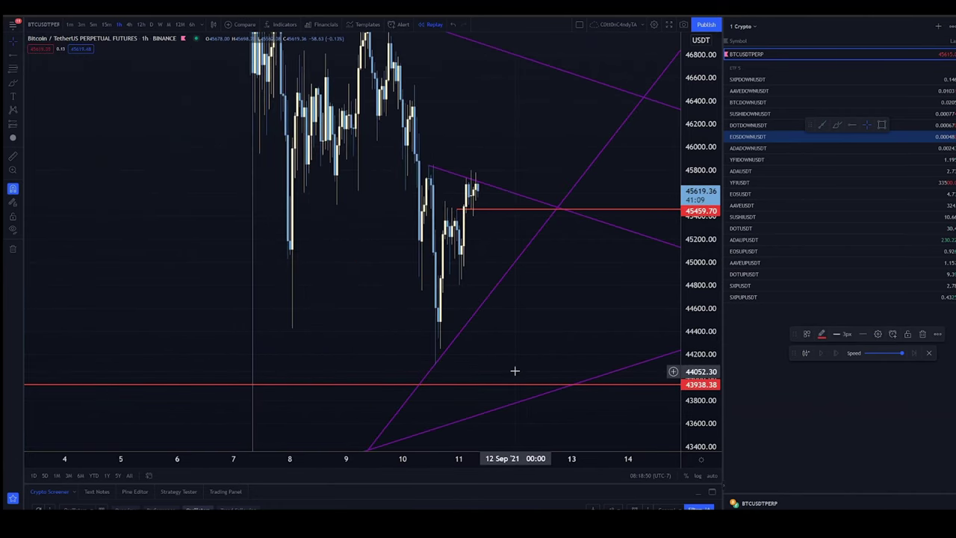
key("Delete")
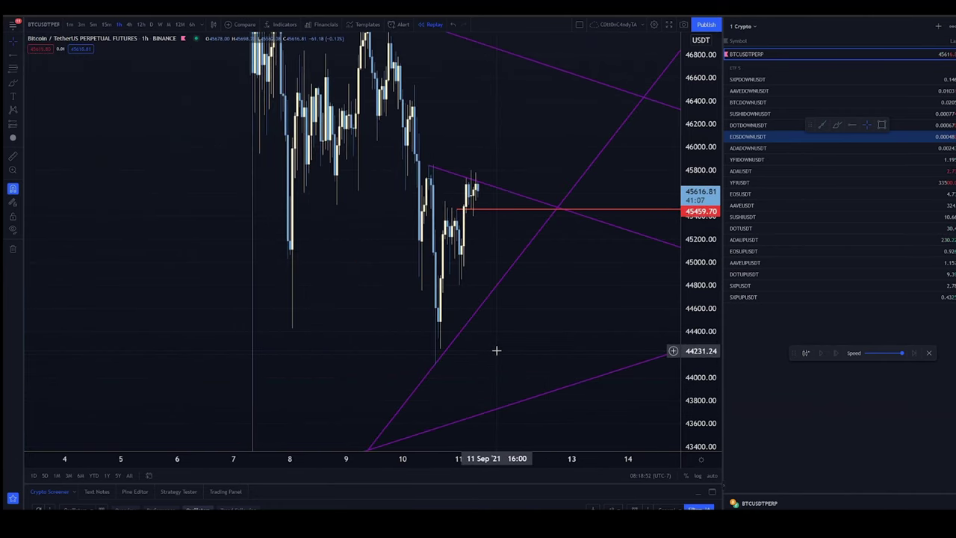
scroll(517, 280, "up", 3)
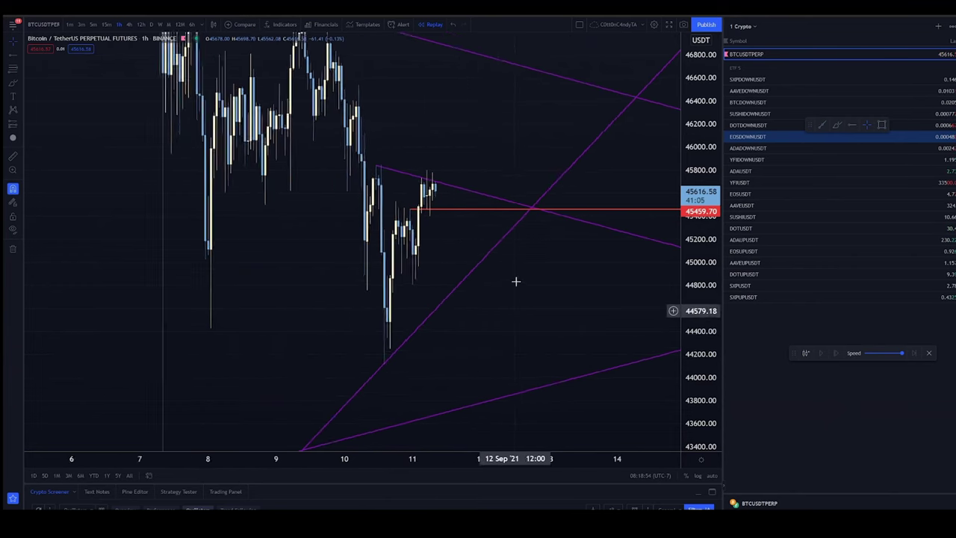
left_click_drag(522, 356, 650, 352)
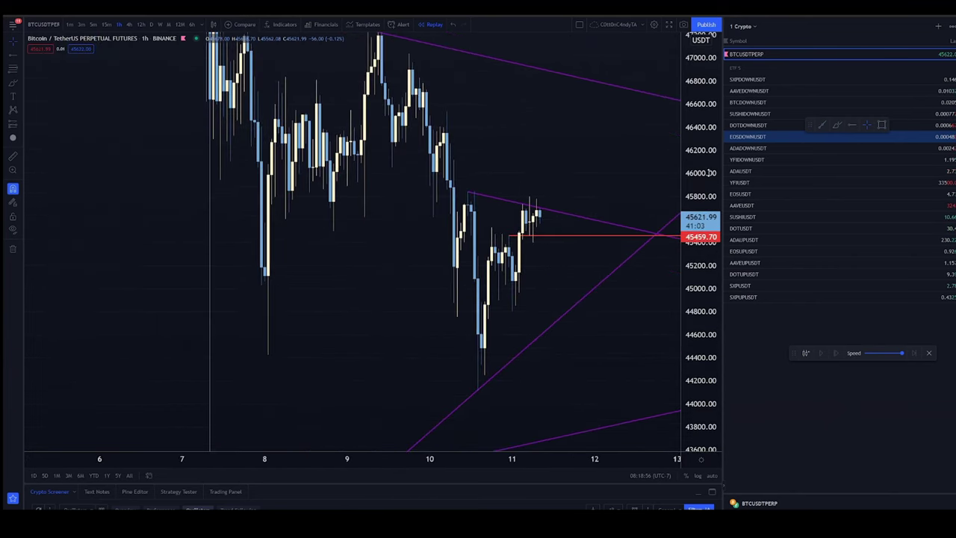
Compare the anchor points of the upper falling and lower rising trend lines on the 4-hour and 1-hour charts
left_click(130, 24)
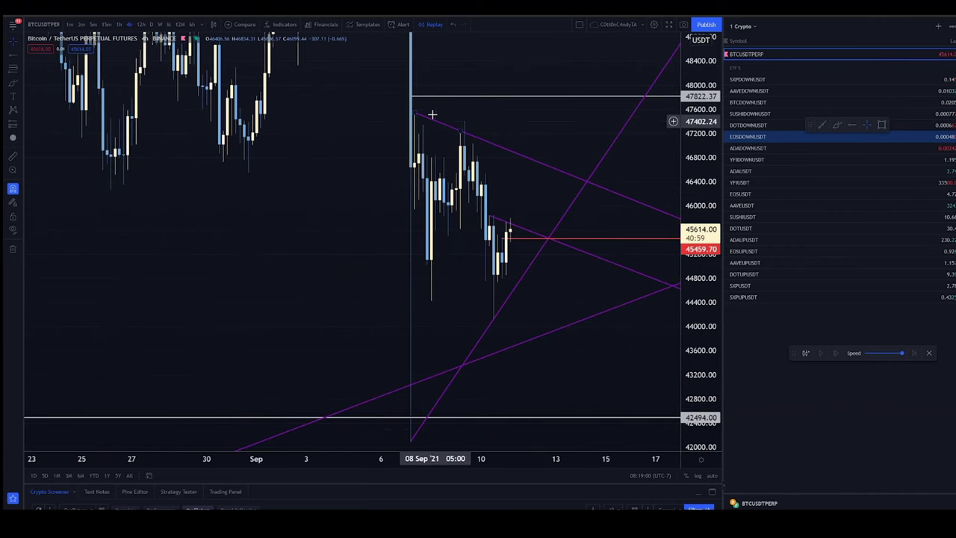
left_click(461, 132)
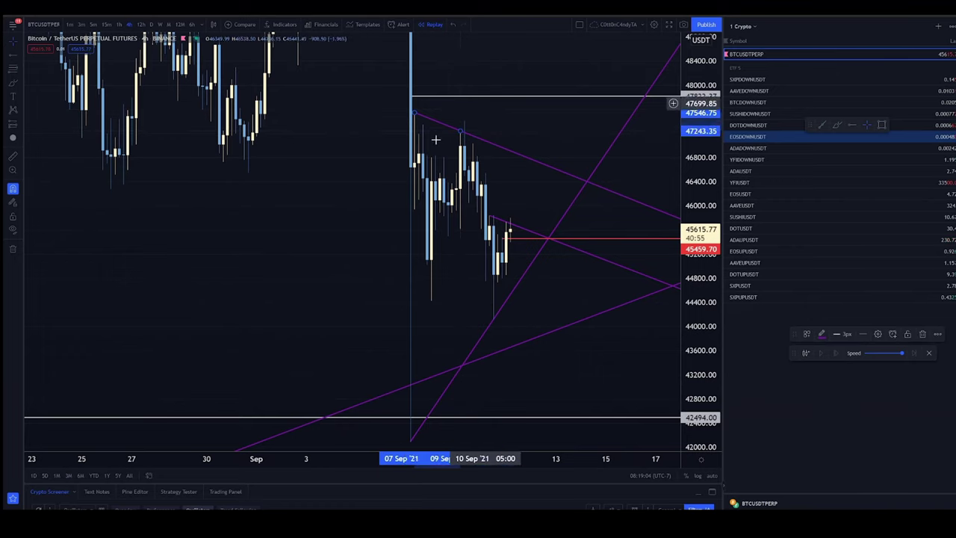
left_click_drag(415, 112, 416, 113)
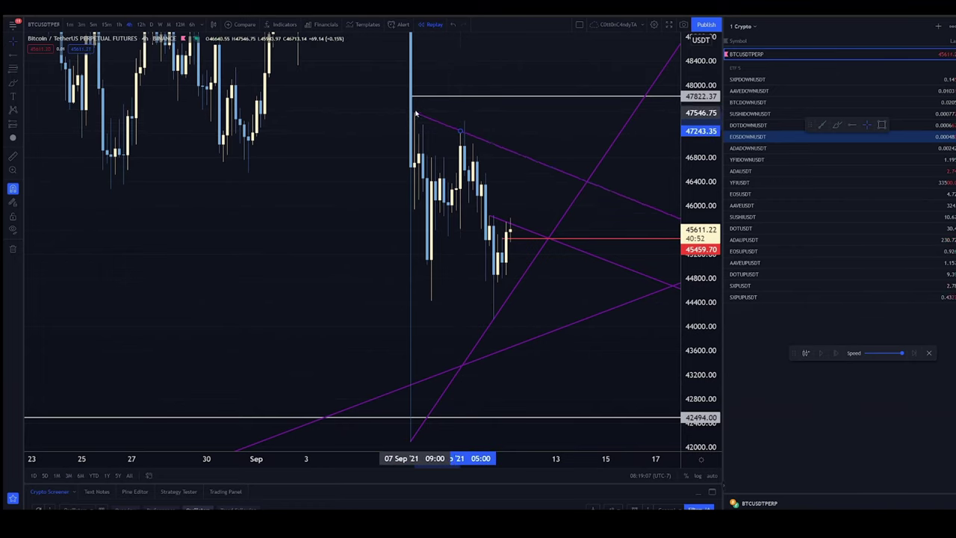
left_click(493, 322)
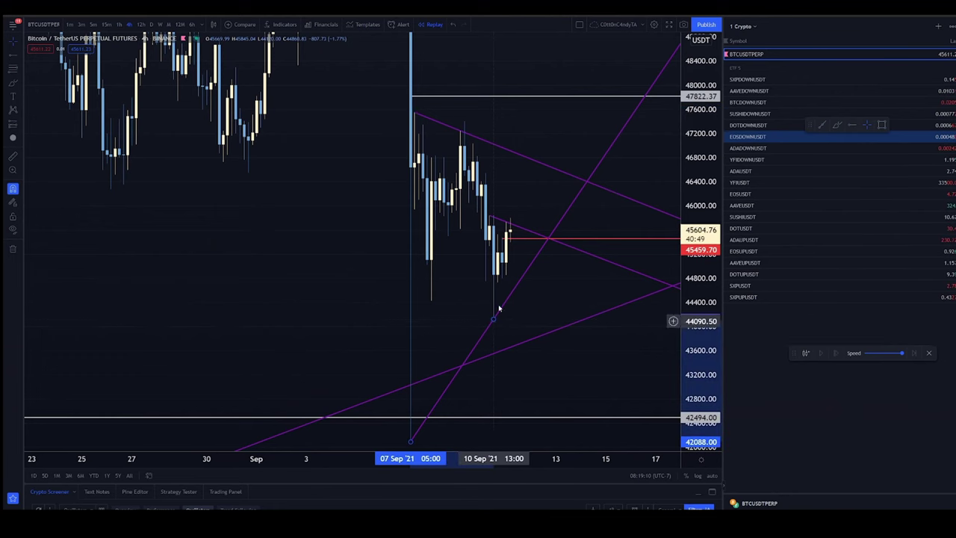
left_click(119, 24)
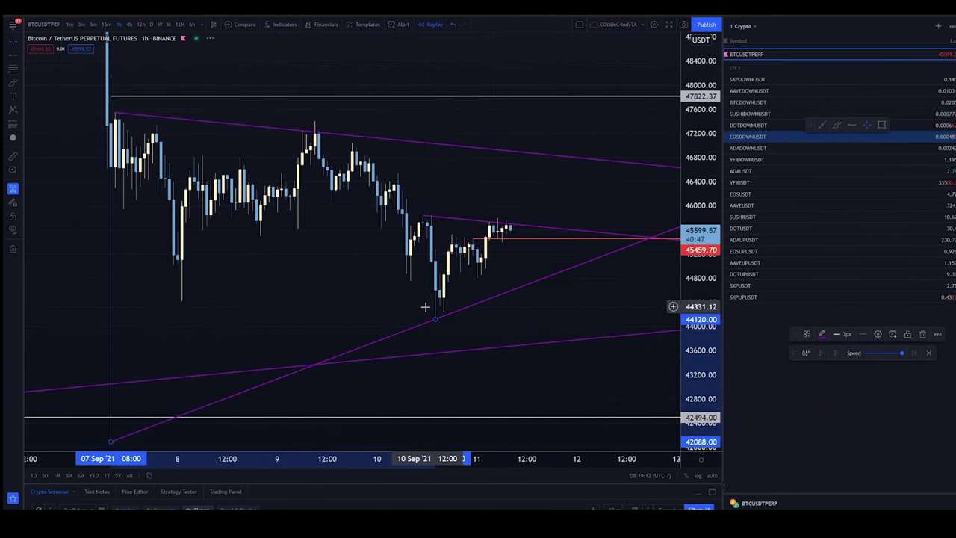
left_click(302, 136)
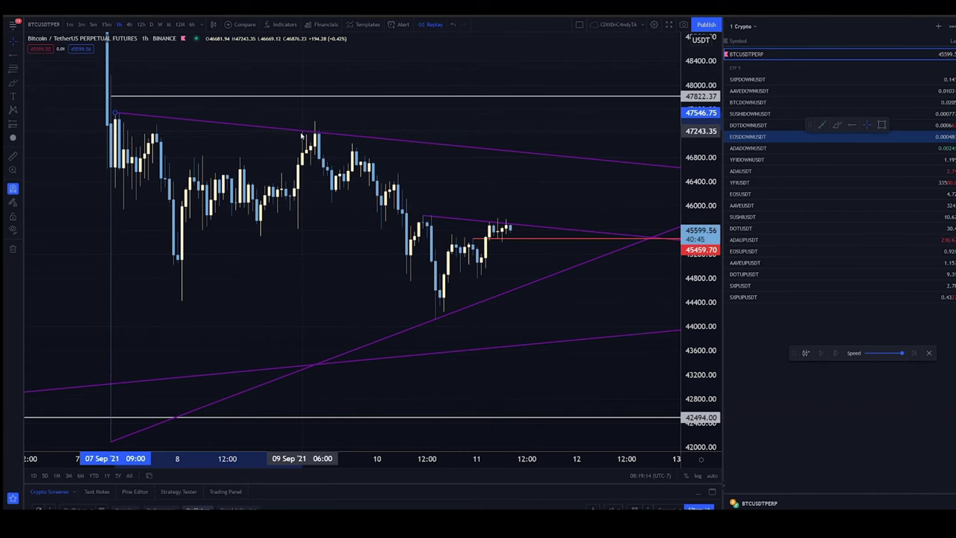
left_click(437, 322)
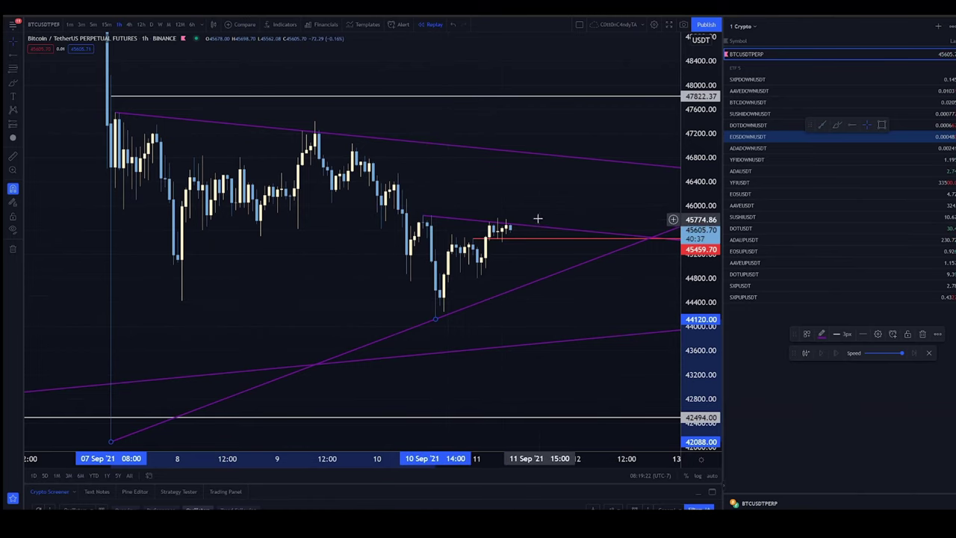
Try a 4-hour trend line from 47243.35 at 9 Sep 05:00 to 47037.50 at 9 Sep 17:00, view it on the 1-hour chart, and delete it
left_click(129, 24)
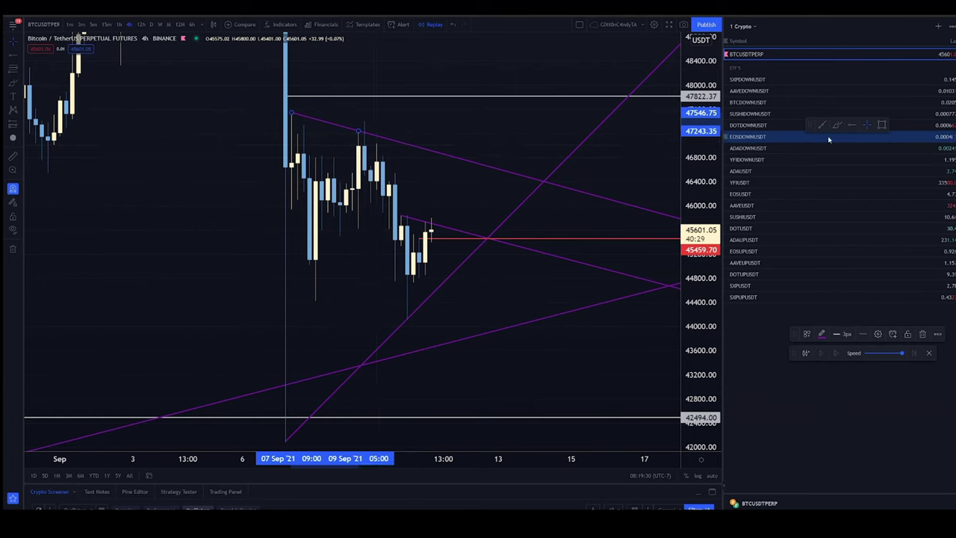
left_click(411, 142)
left_click_drag(360, 132, 379, 147)
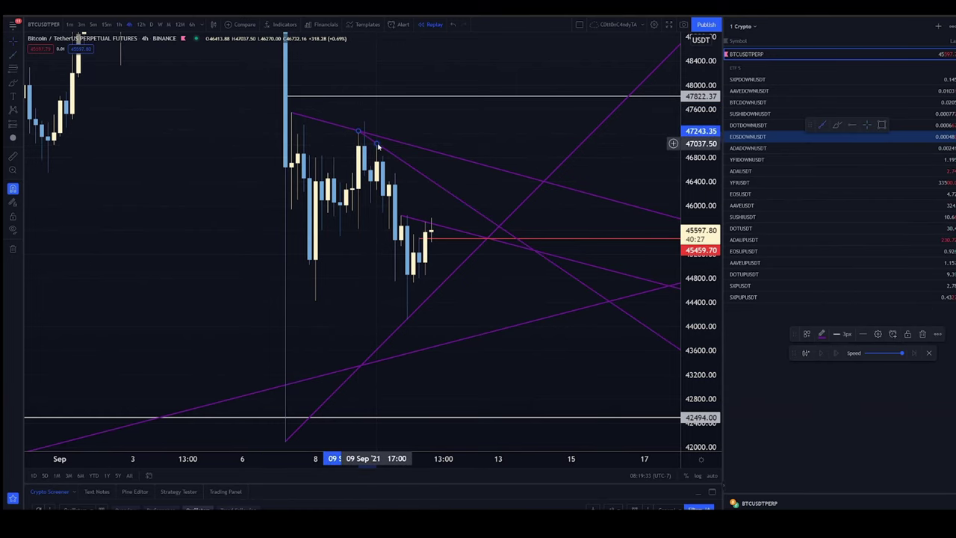
left_click(121, 24)
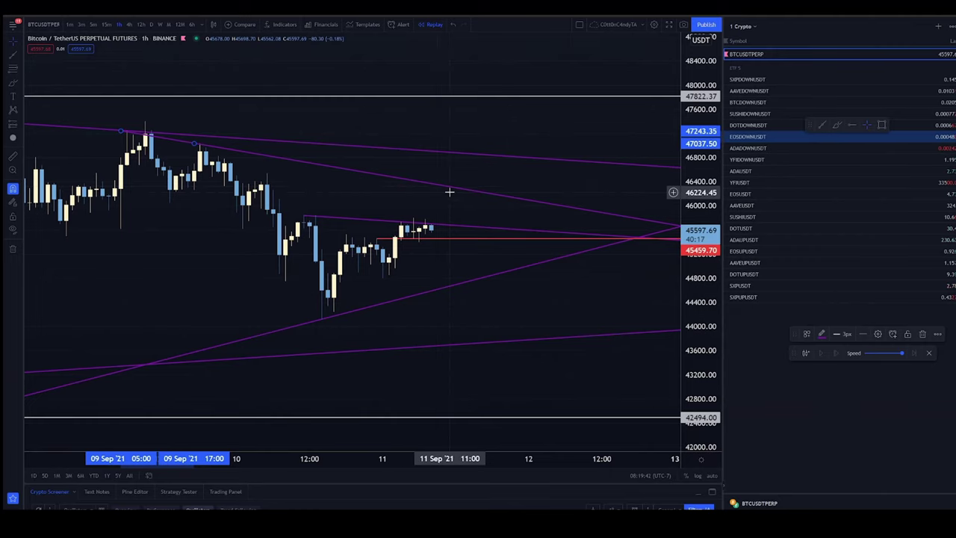
key("Delete")
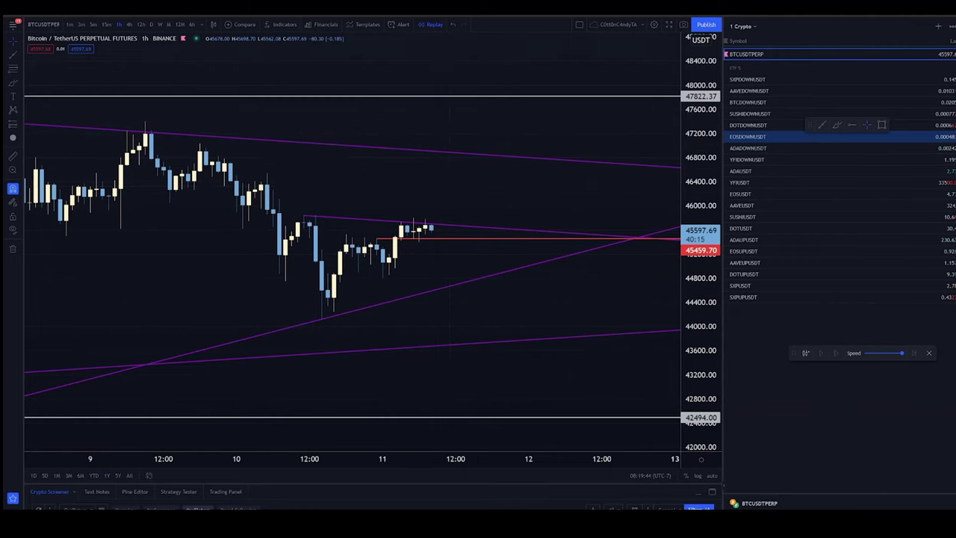
Check the upper falling trend line's 7 Sep anchor on the 4-hour chart and its 9 Sep anchor on the 1-hour chart
scroll(316, 139, "down", 5)
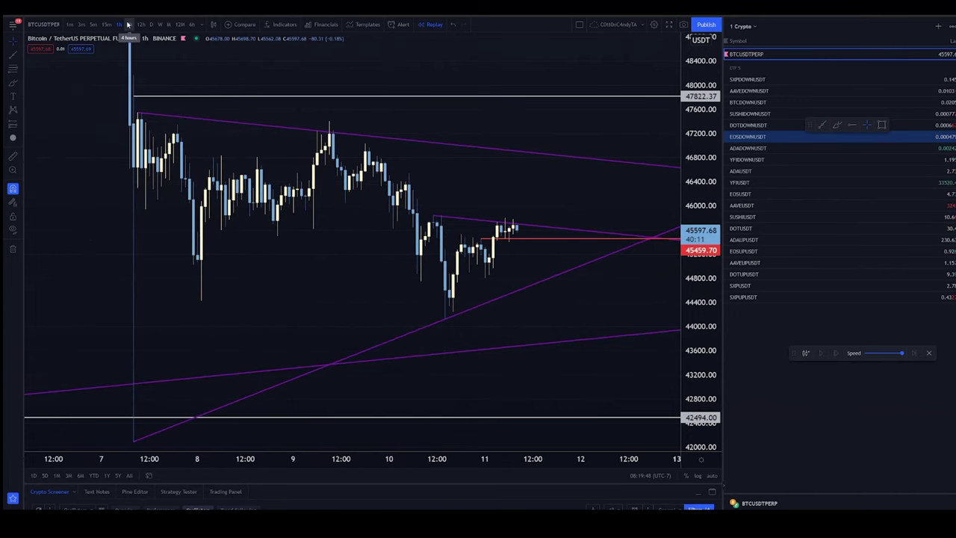
left_click(128, 24)
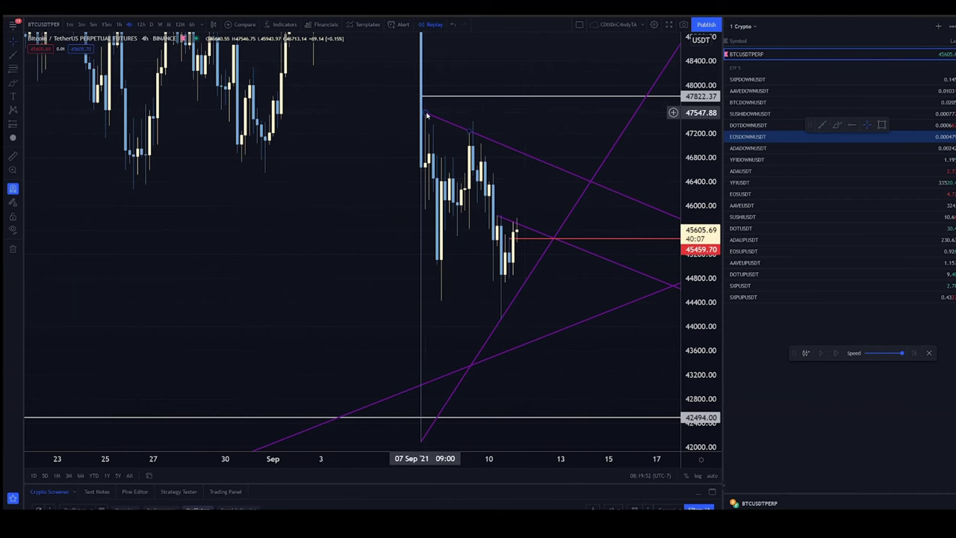
left_click(120, 25)
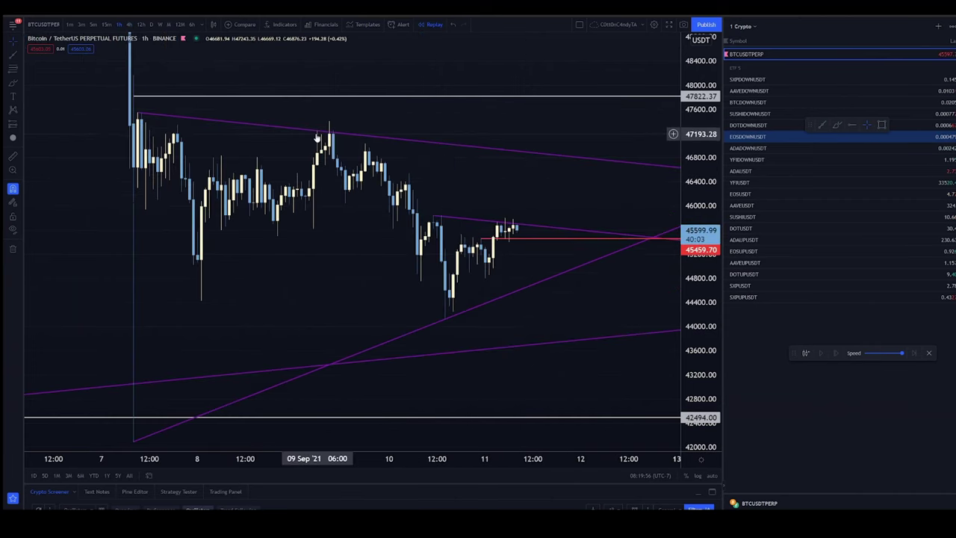
On the 4-hour chart, draw a falling trend line from the 9 Sep high at 47243.35 through 47037.50 at 9 Sep 17:00
type("4h")
key("Return")
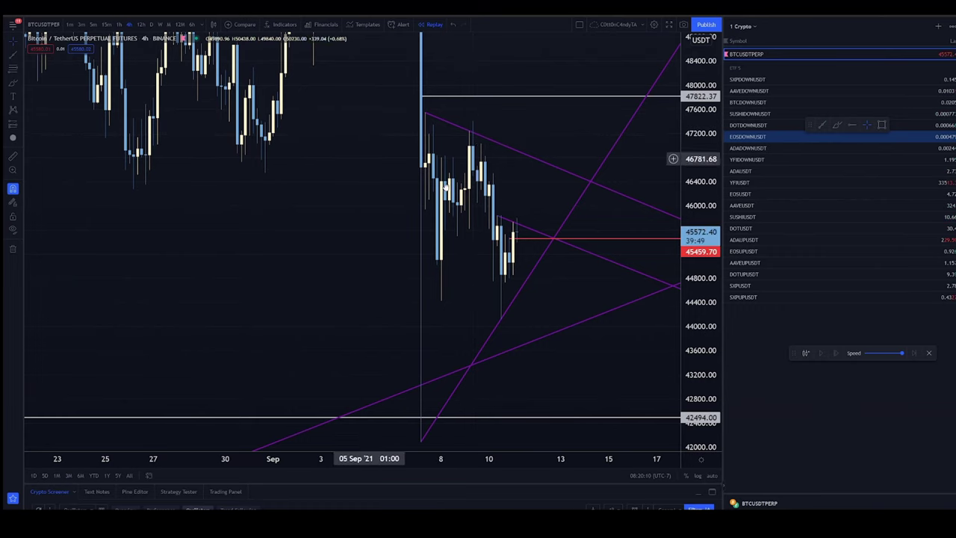
left_click(823, 127)
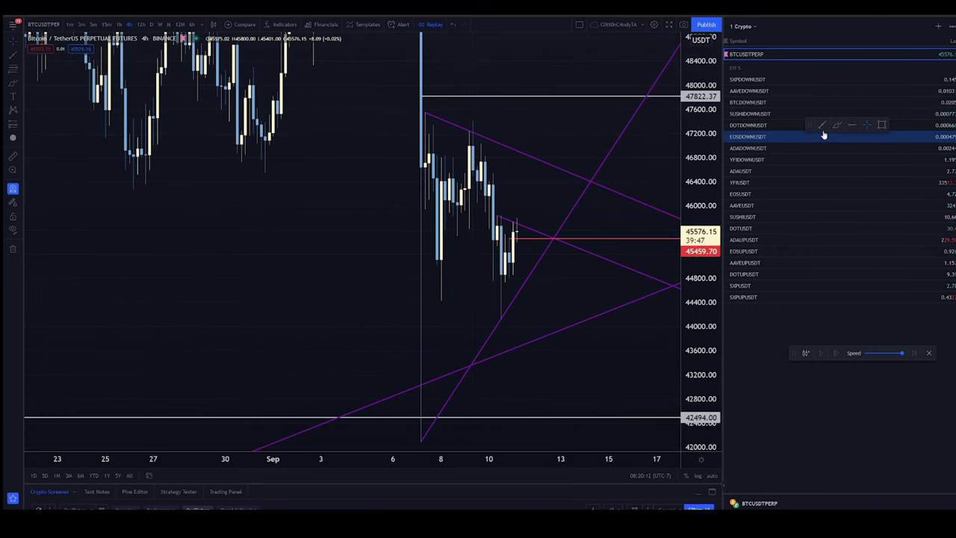
left_click_drag(471, 130, 482, 143)
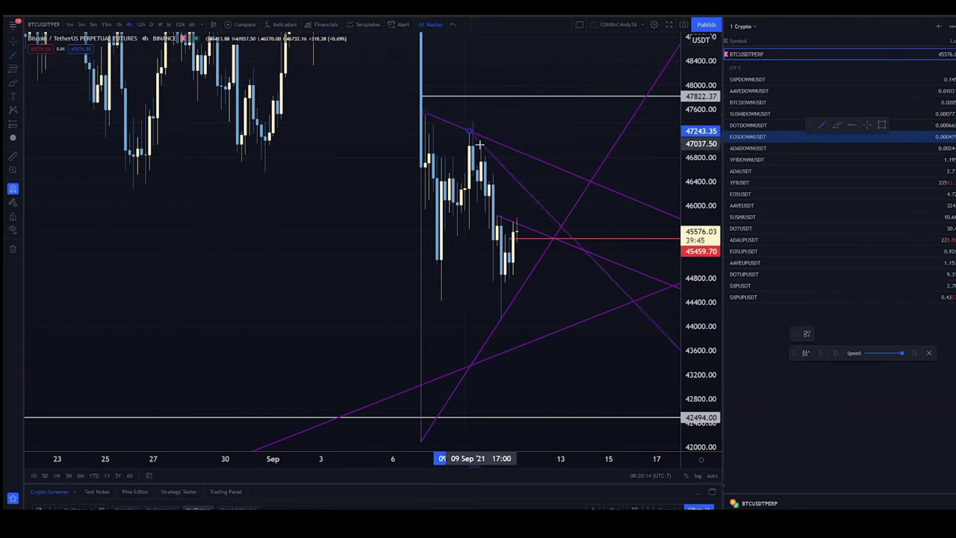
key("Escape")
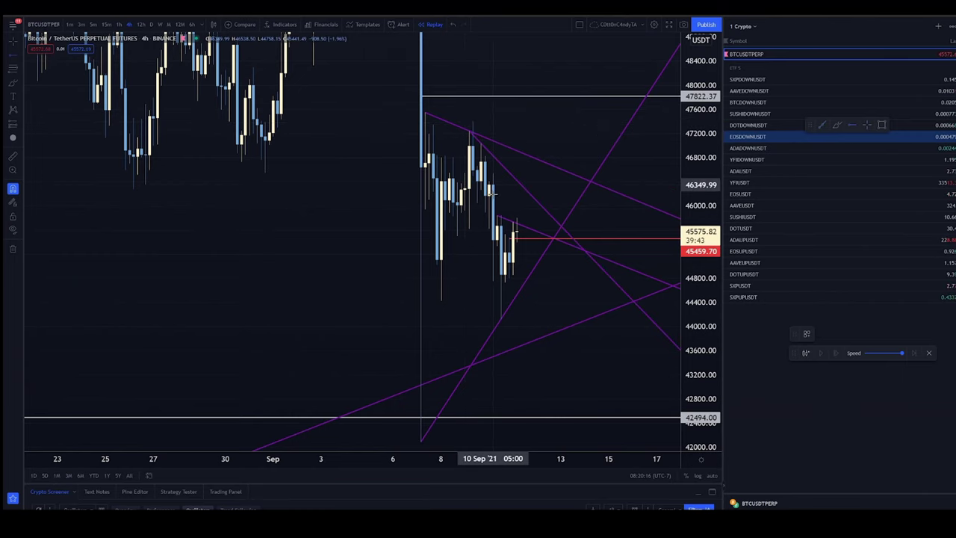
left_click(489, 196)
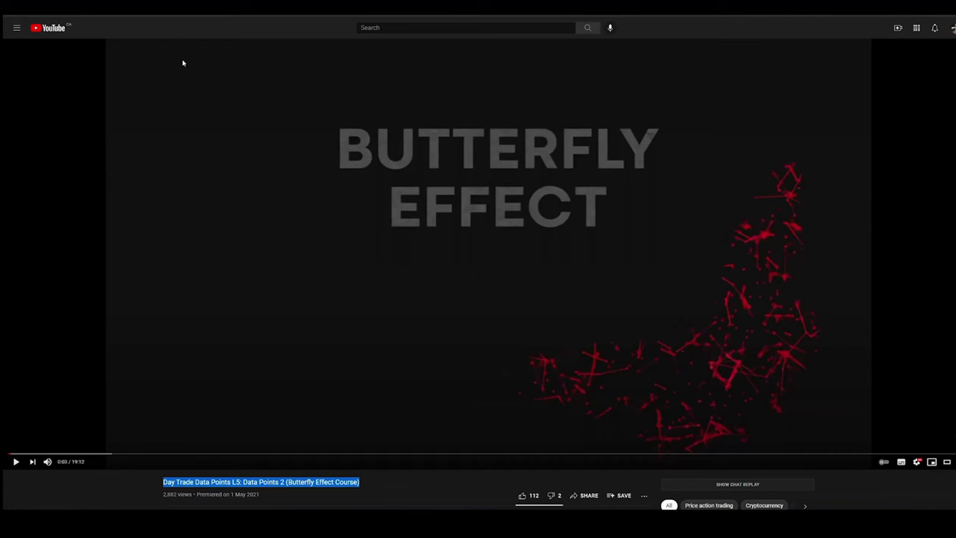
On YouTube, briefly play and pause the opening of "Day Trade Data Points L5: Data Points 2 (Butterfly Effect Course)"
left_click(486, 252)
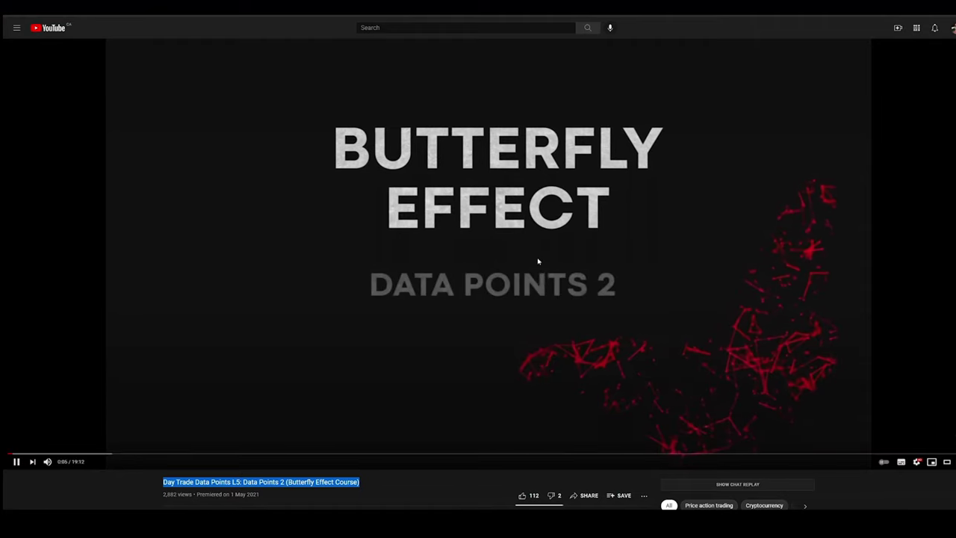
left_click(313, 215)
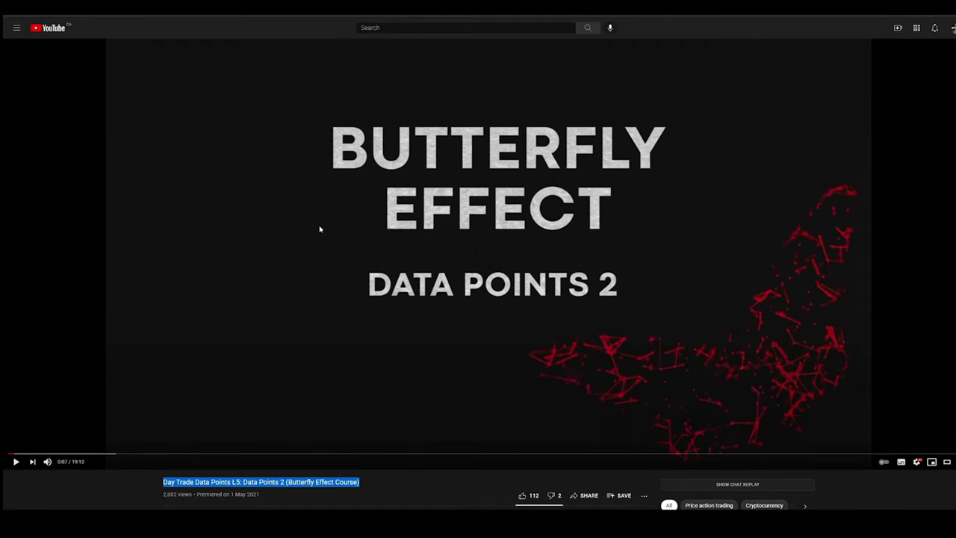